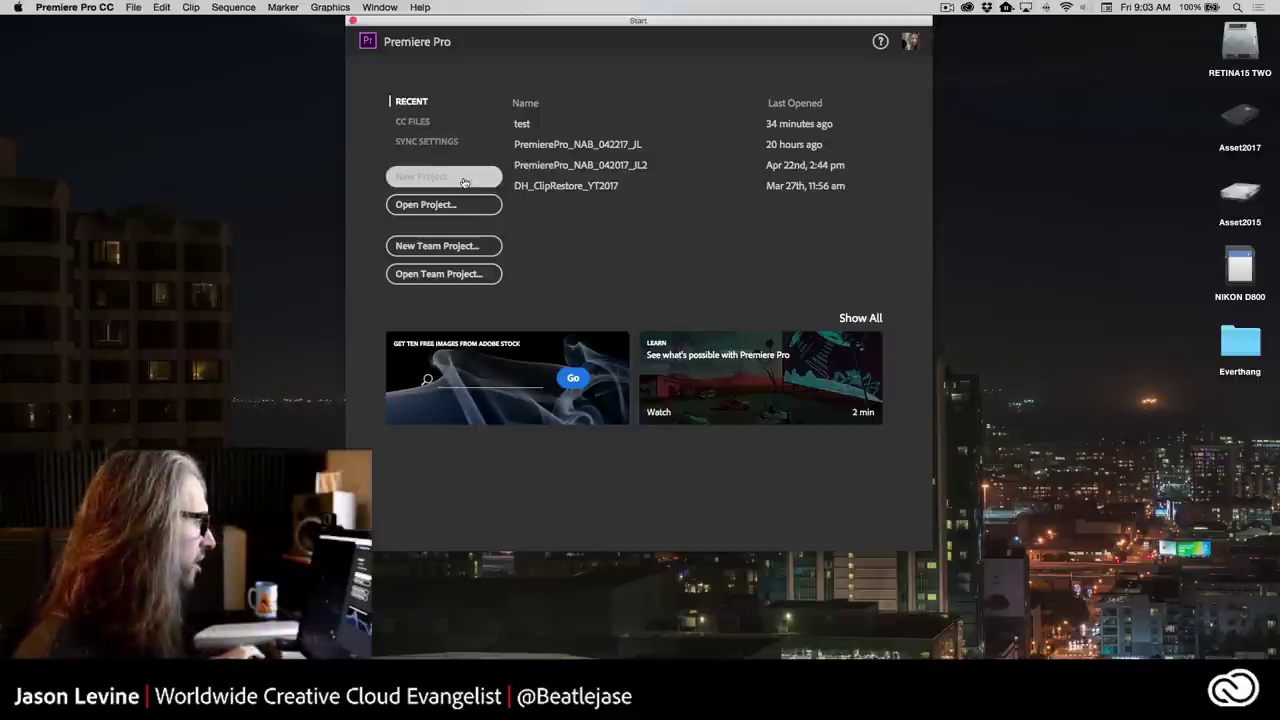
Start a new project named MakeVideoDay1 and review its Scratch Disks, Ingest and General settings.
{"action": "left_click", "coordinate": [419, 180]}
{"action": "type", "text": "MakeV"}
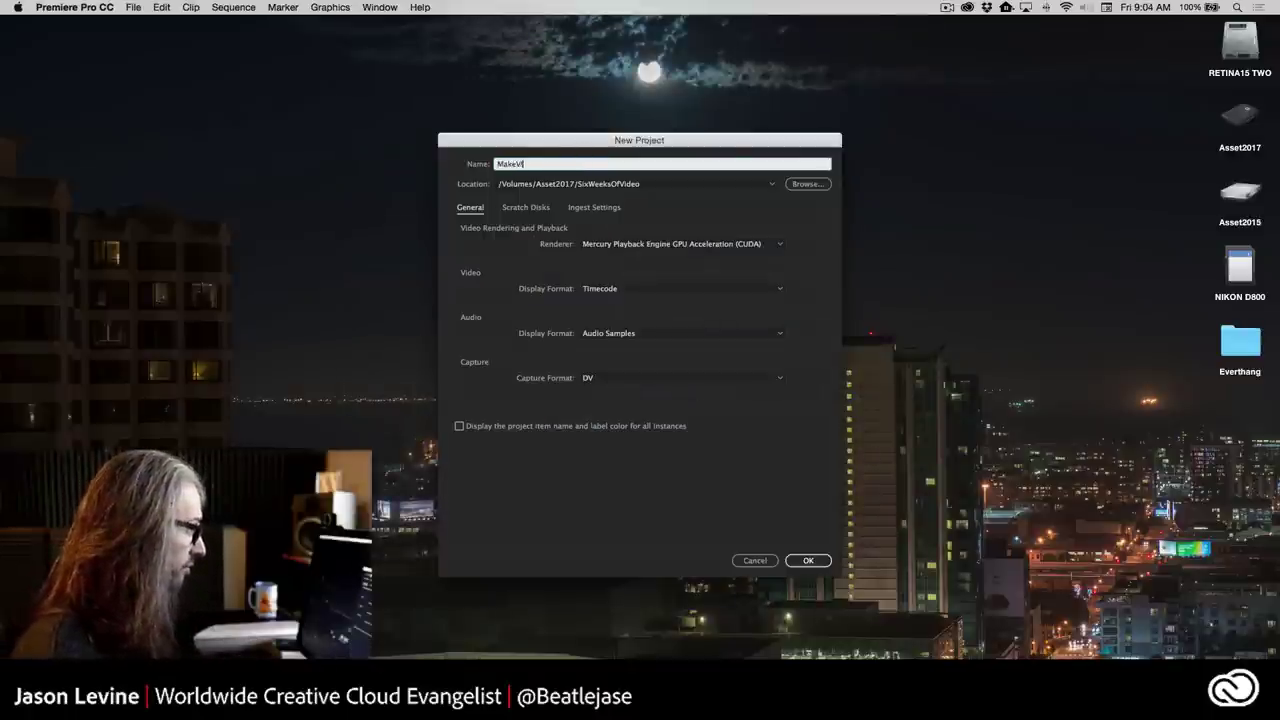
{"action": "type", "text": "deoDay1"}
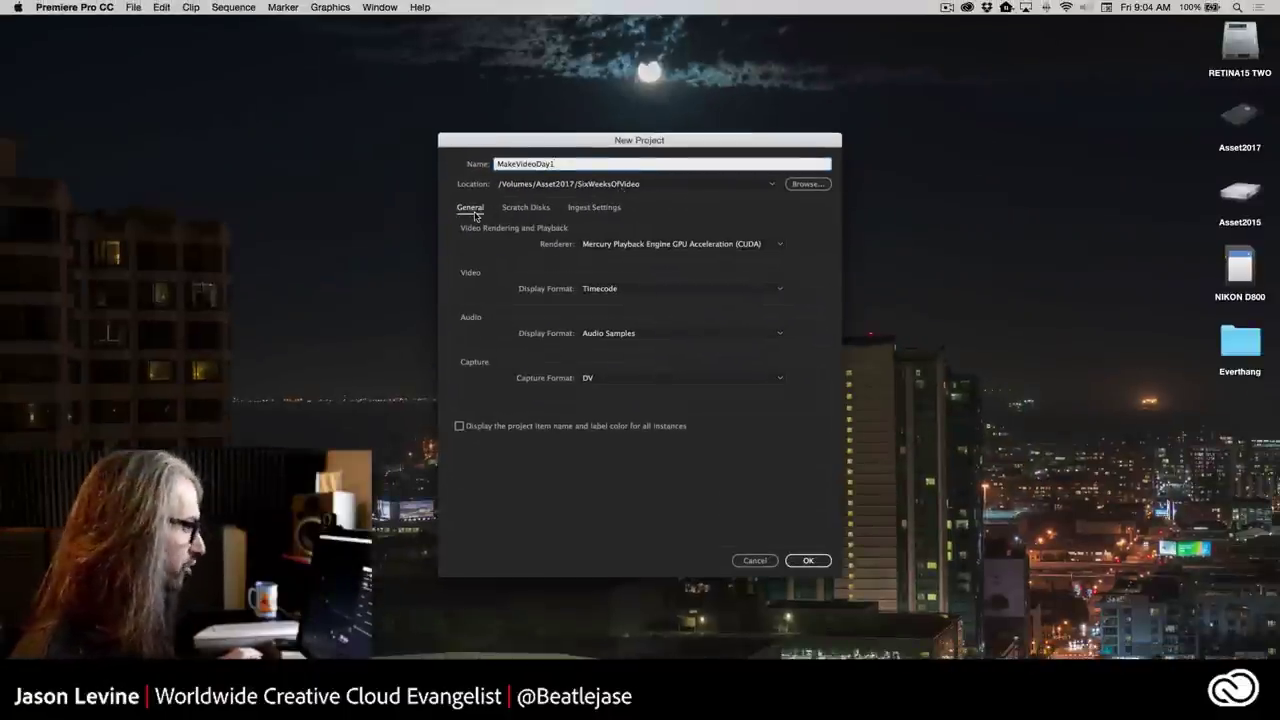
{"action": "left_click", "coordinate": [524, 210]}
{"action": "left_click", "coordinate": [600, 209]}
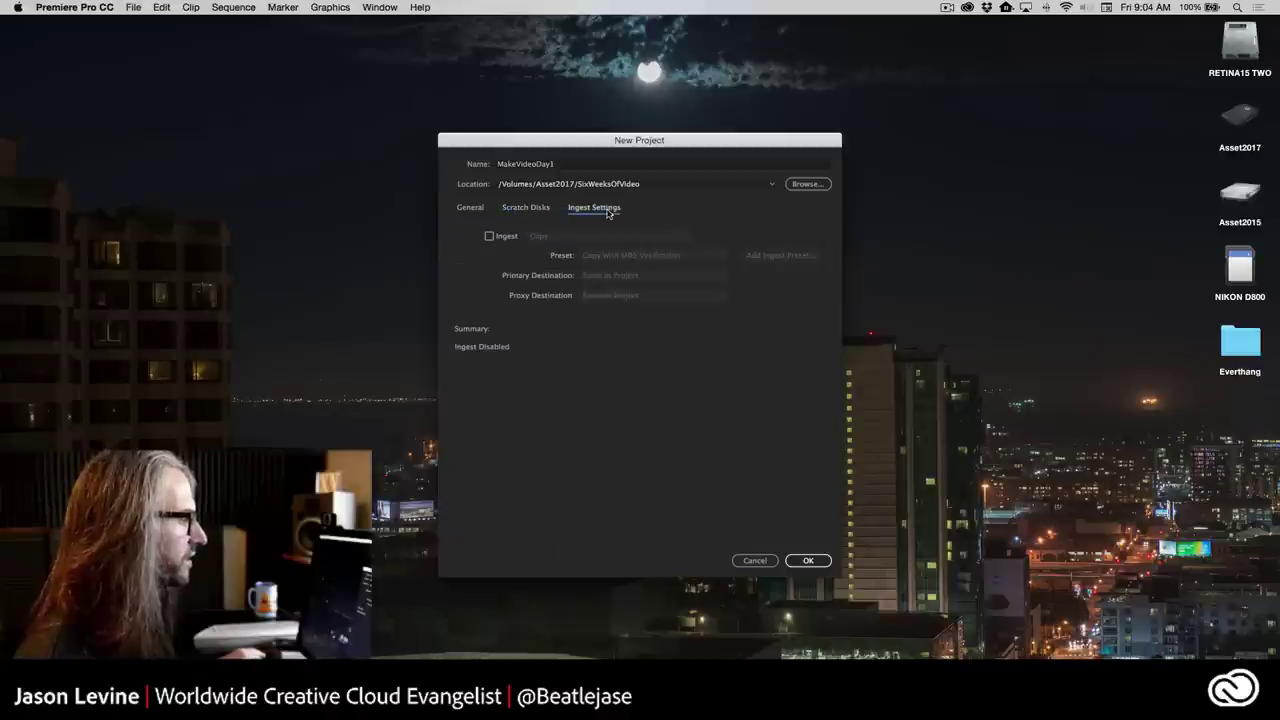
{"action": "left_click", "coordinate": [467, 208]}
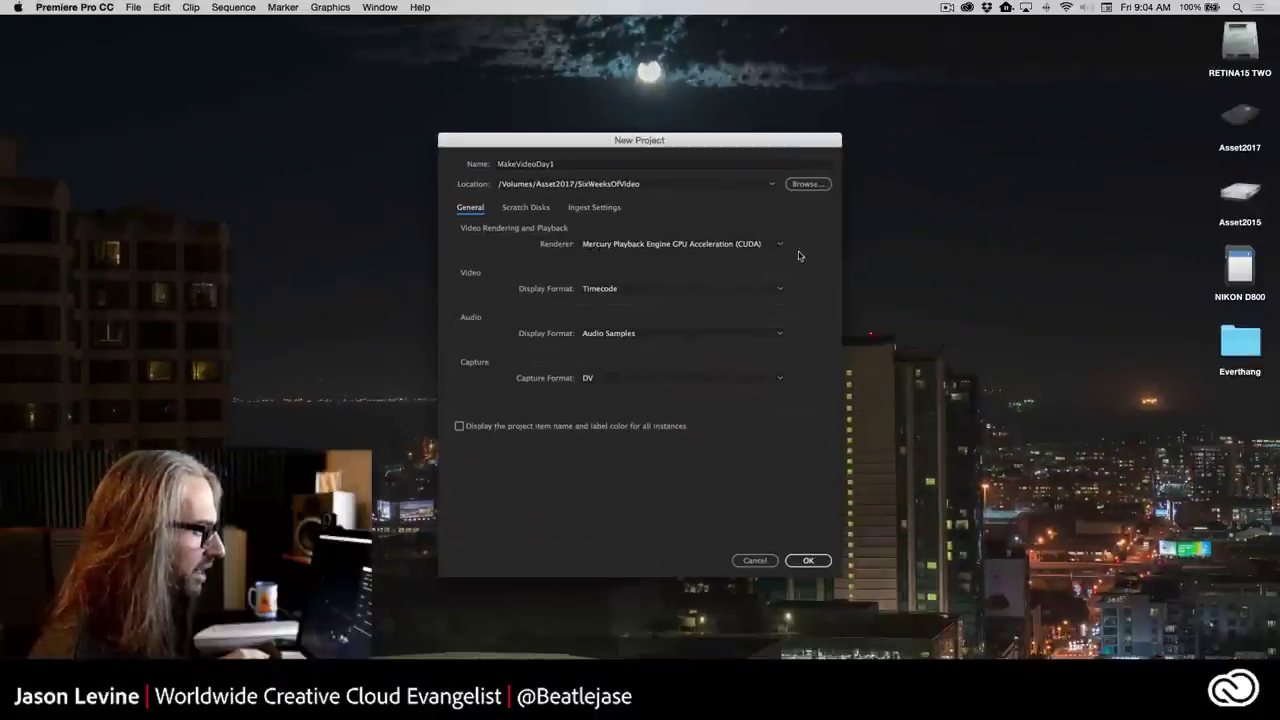
Show the Mercury Playback Engine renderer options (OpenCL, CUDA, Software Only), leaving CUDA selected.
{"action": "left_click", "coordinate": [775, 243]}
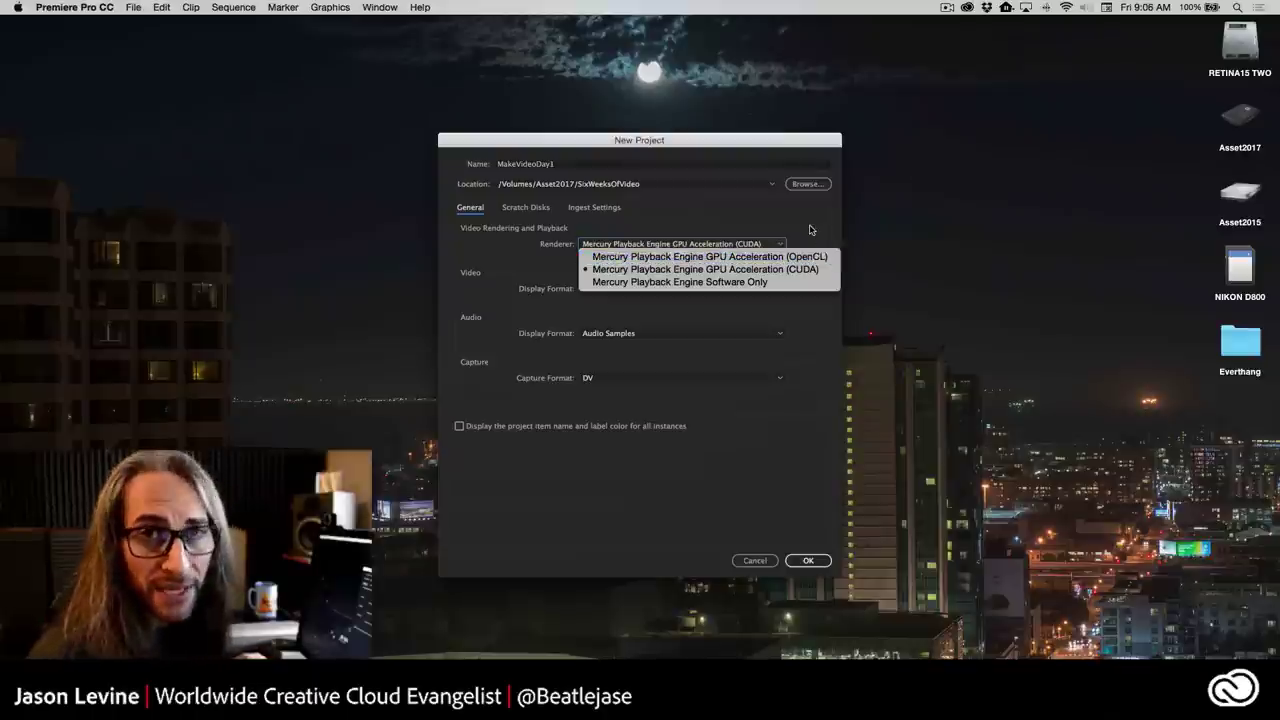
Keep CUDA as the renderer and Timecode as the video display format.
{"action": "left_click", "coordinate": [811, 230]}
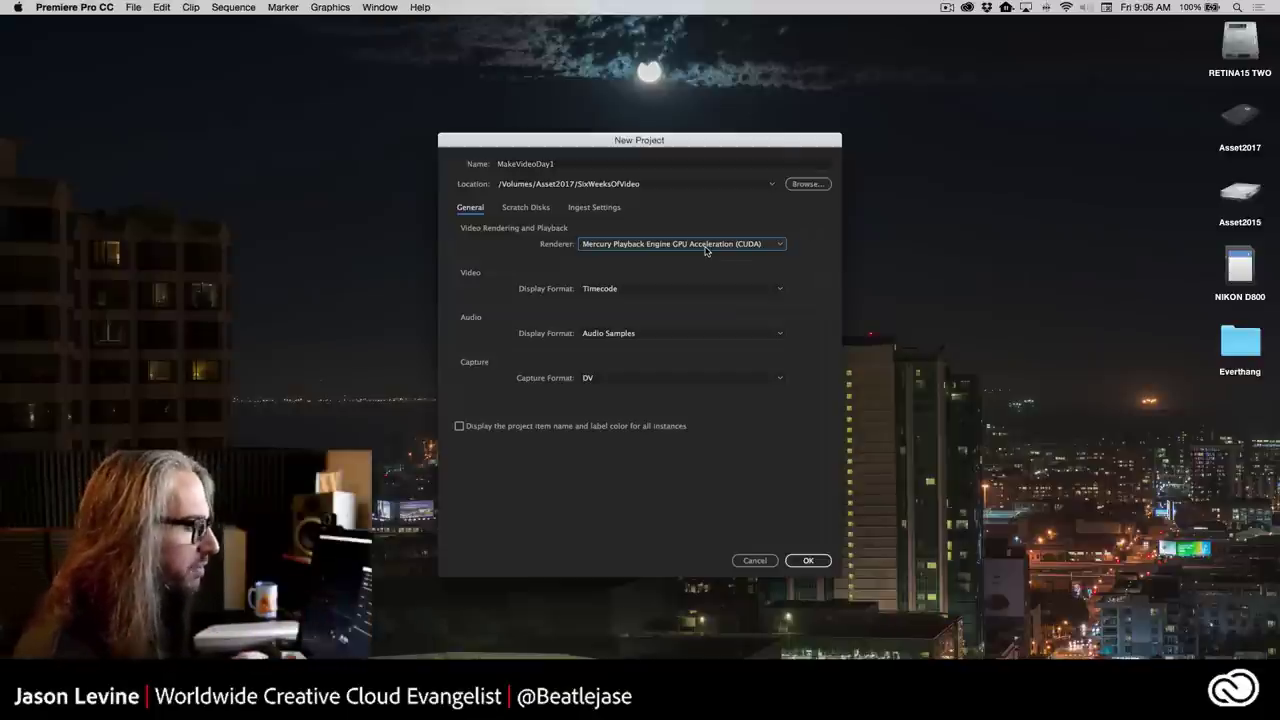
{"action": "left_click", "coordinate": [707, 248]}
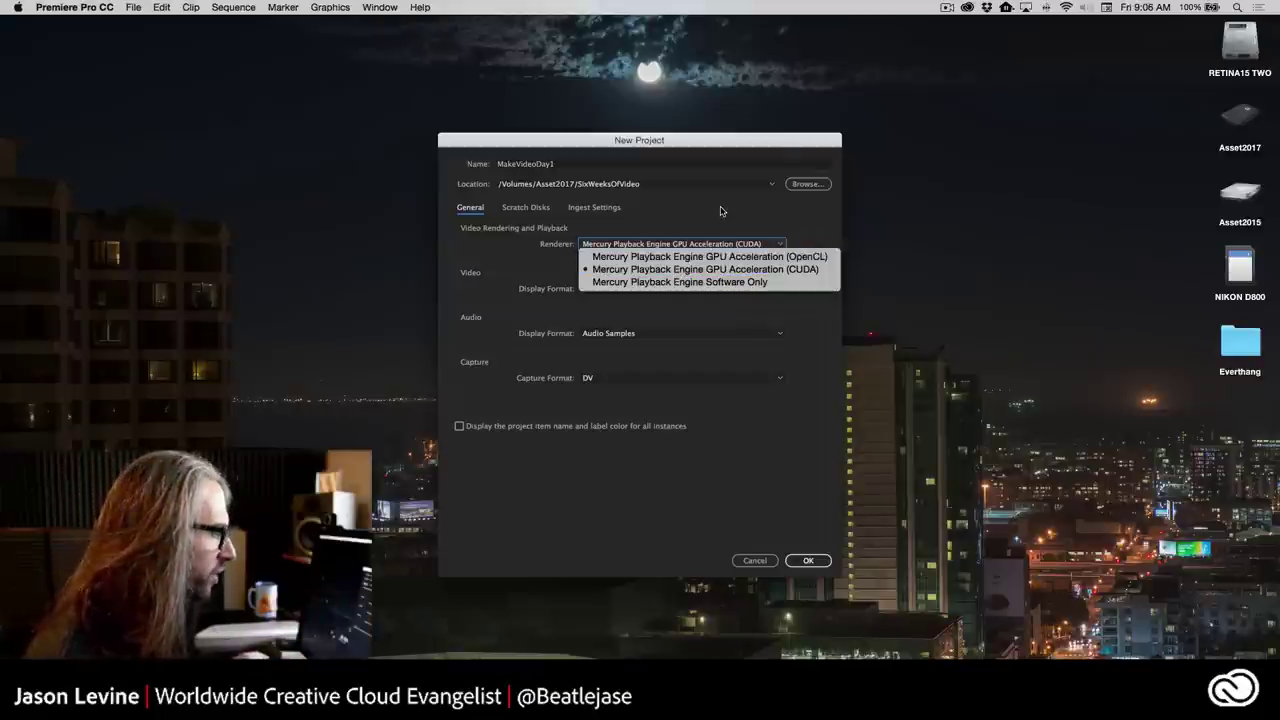
{"action": "left_click", "coordinate": [724, 230]}
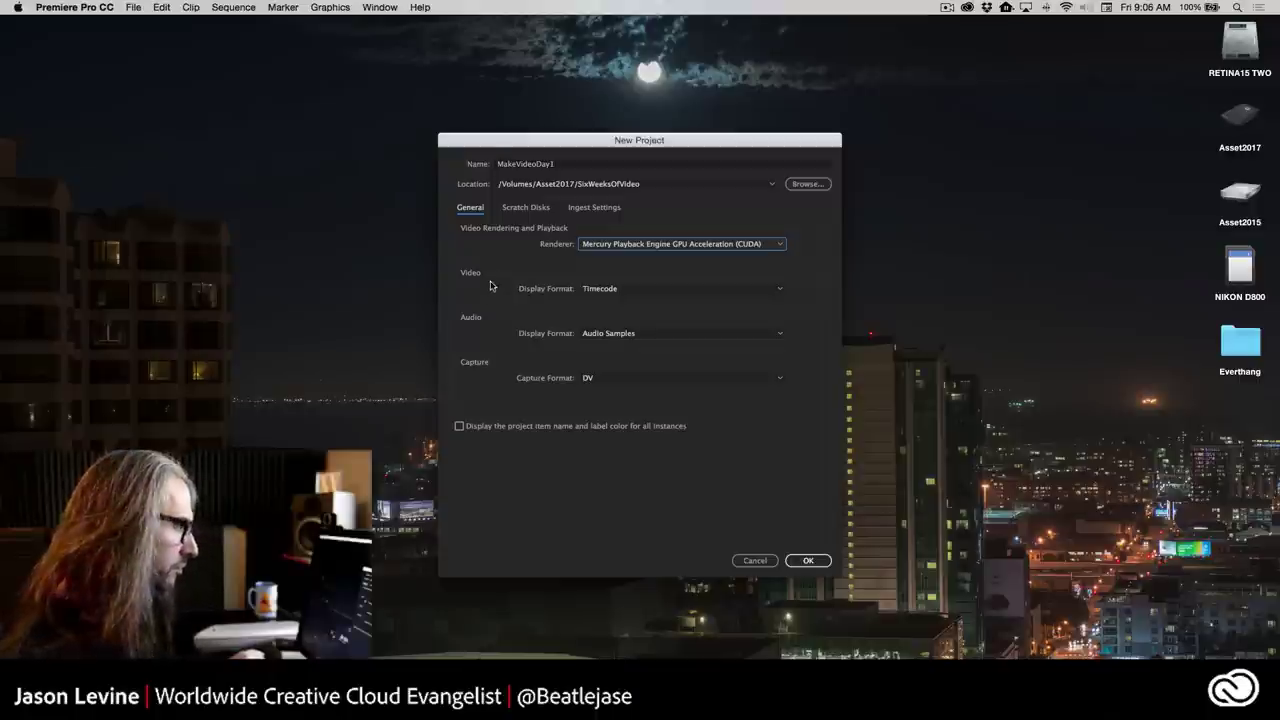
{"action": "left_click", "coordinate": [651, 288]}
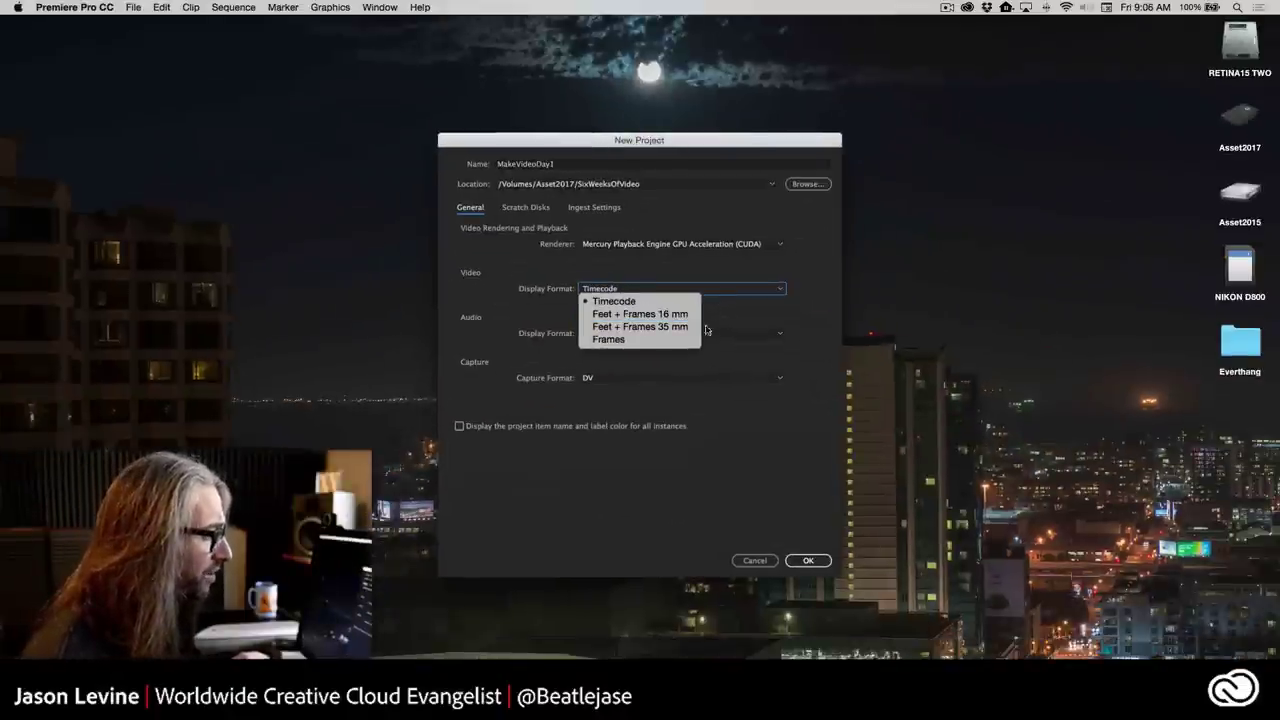
{"action": "left_click", "coordinate": [600, 300]}
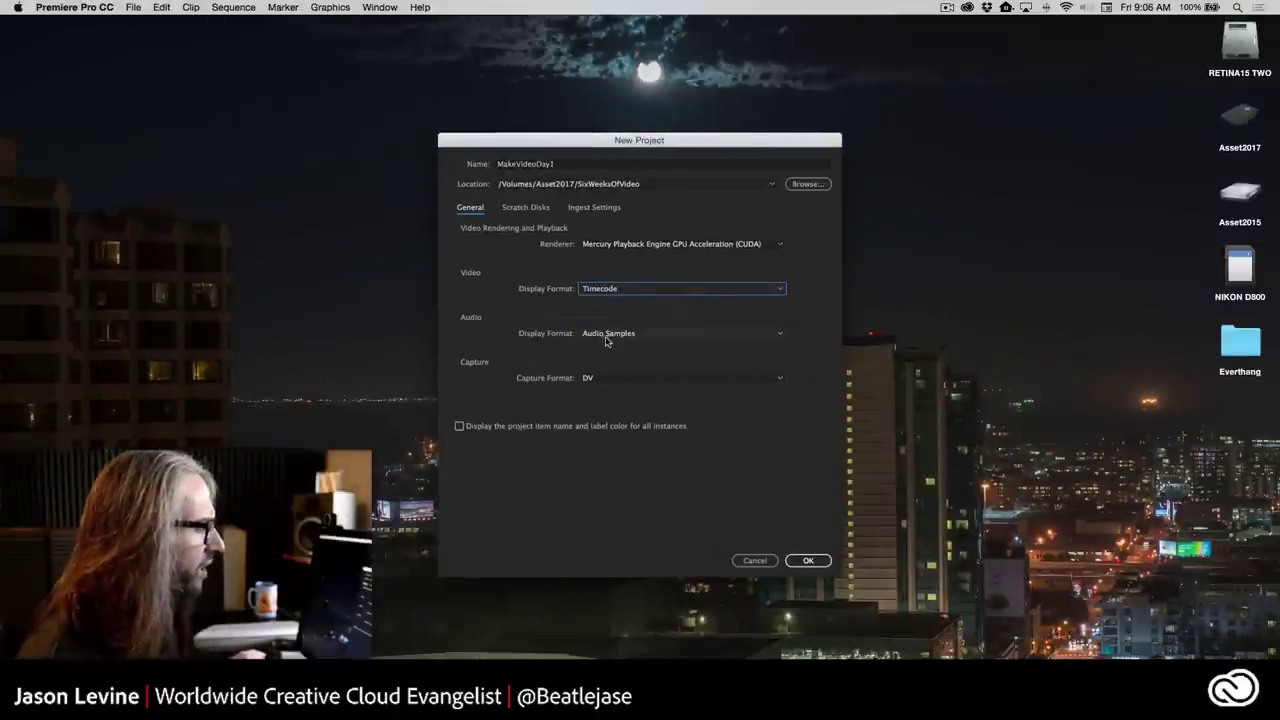
Keep Audio Samples and DV capture format, then view the Scratch Disks, all Same as Project.
{"action": "left_click", "coordinate": [650, 335]}
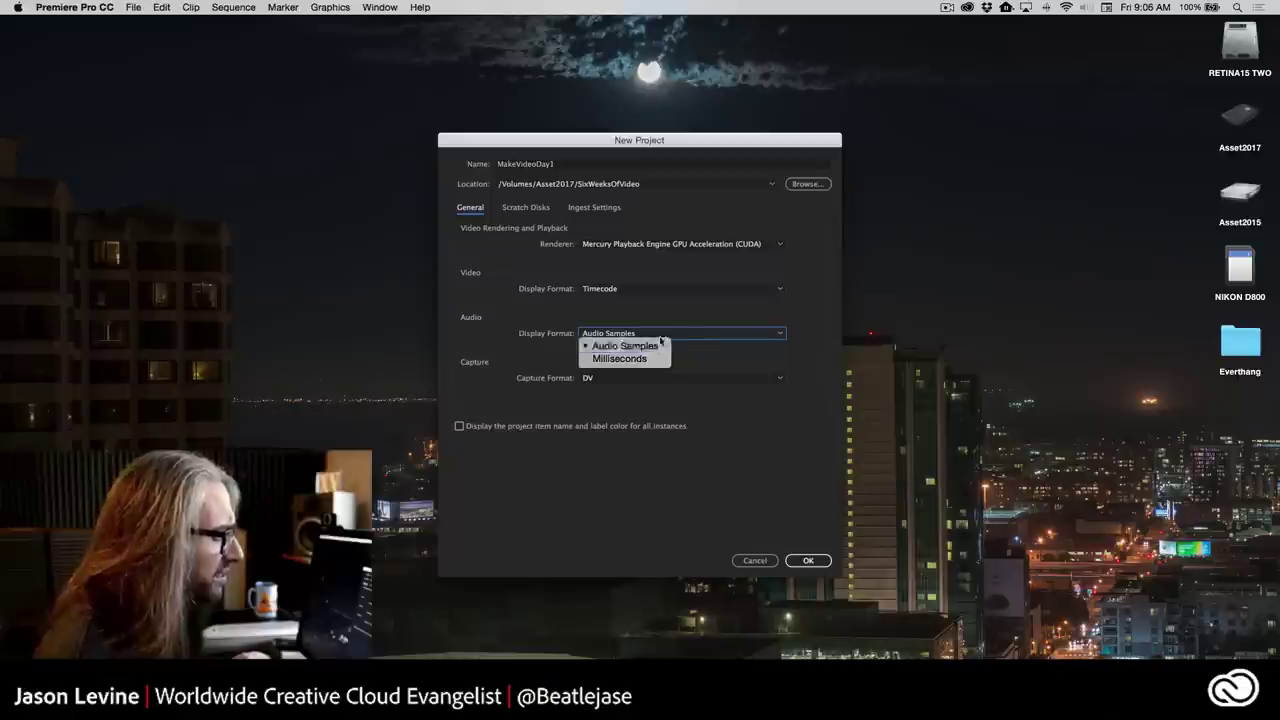
{"action": "left_click", "coordinate": [655, 345]}
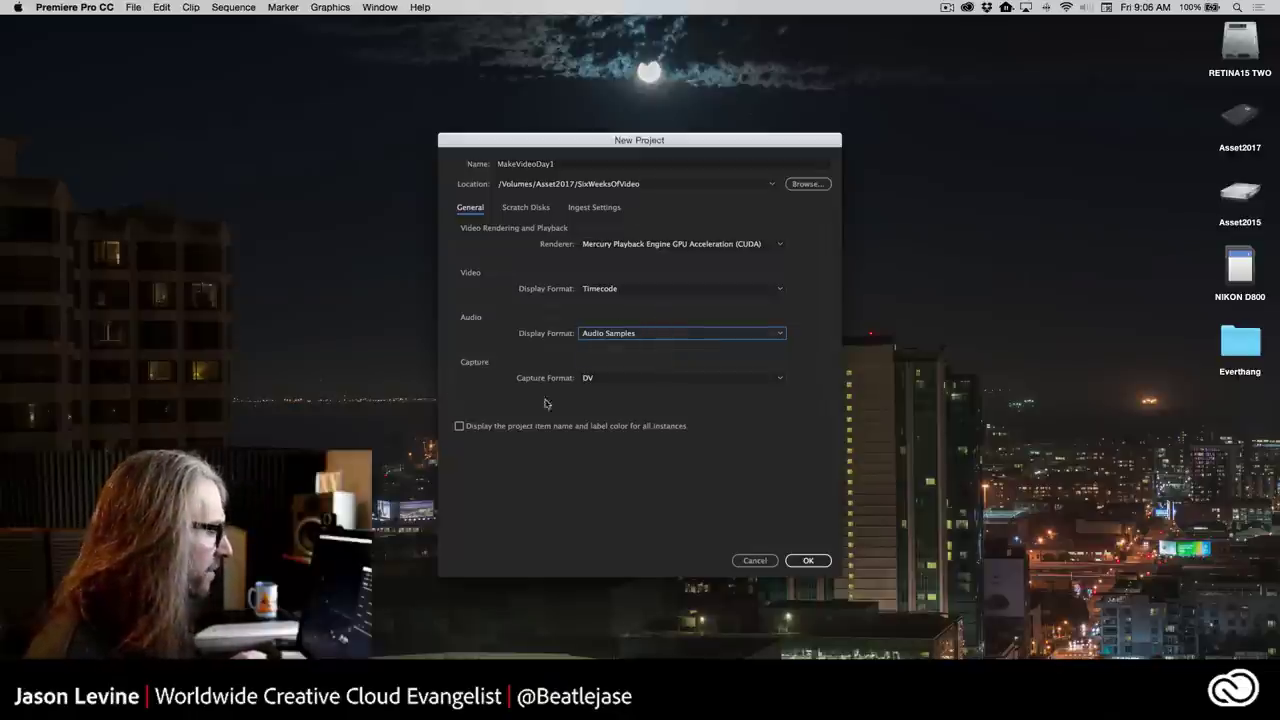
{"action": "left_click", "coordinate": [633, 378]}
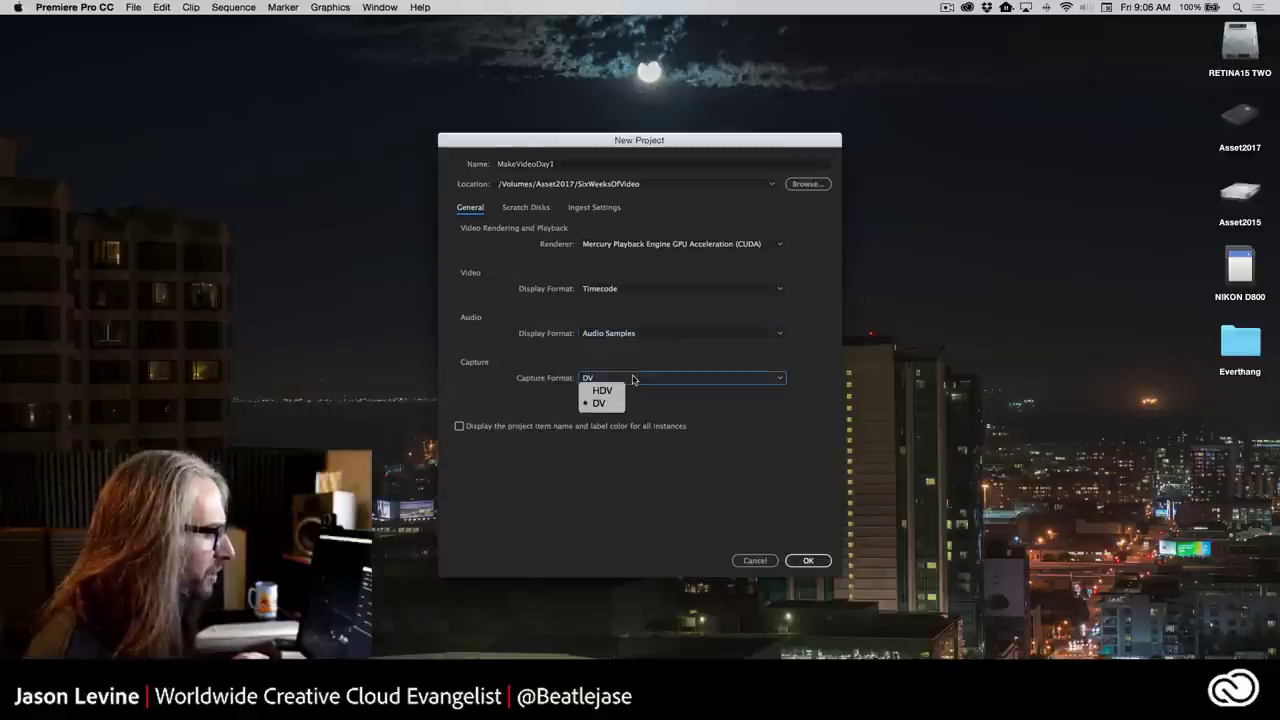
{"action": "left_click", "coordinate": [716, 385]}
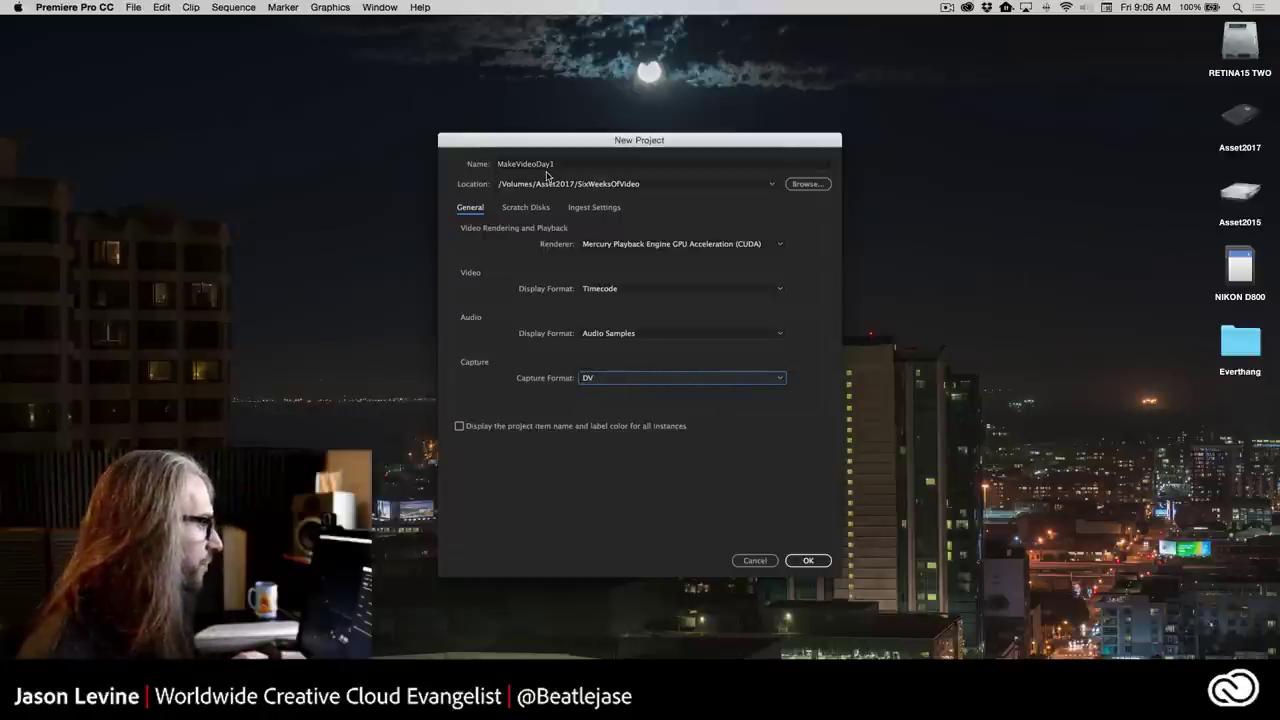
{"action": "left_click", "coordinate": [526, 207]}
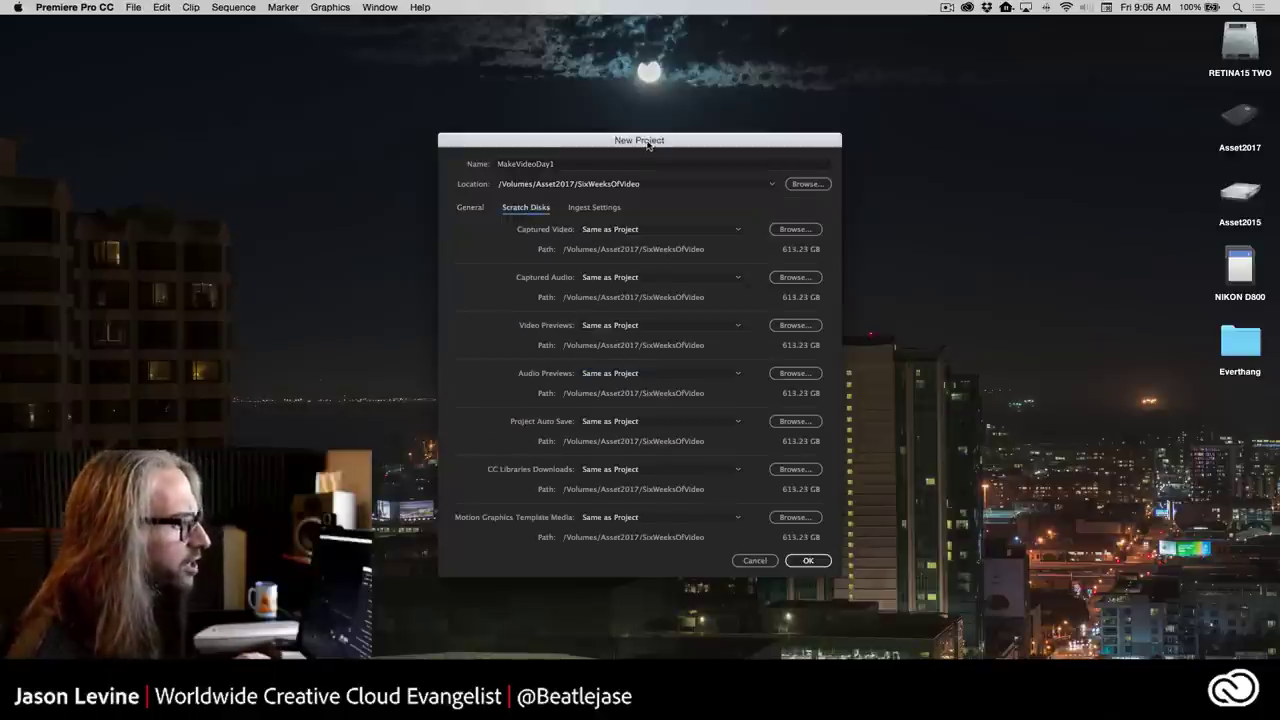
Move the dialog higher, confirm ingest stays disabled, and return to the General settings.
{"action": "left_click_drag", "start_coordinate": [650, 140], "coordinate": [648, 95]}
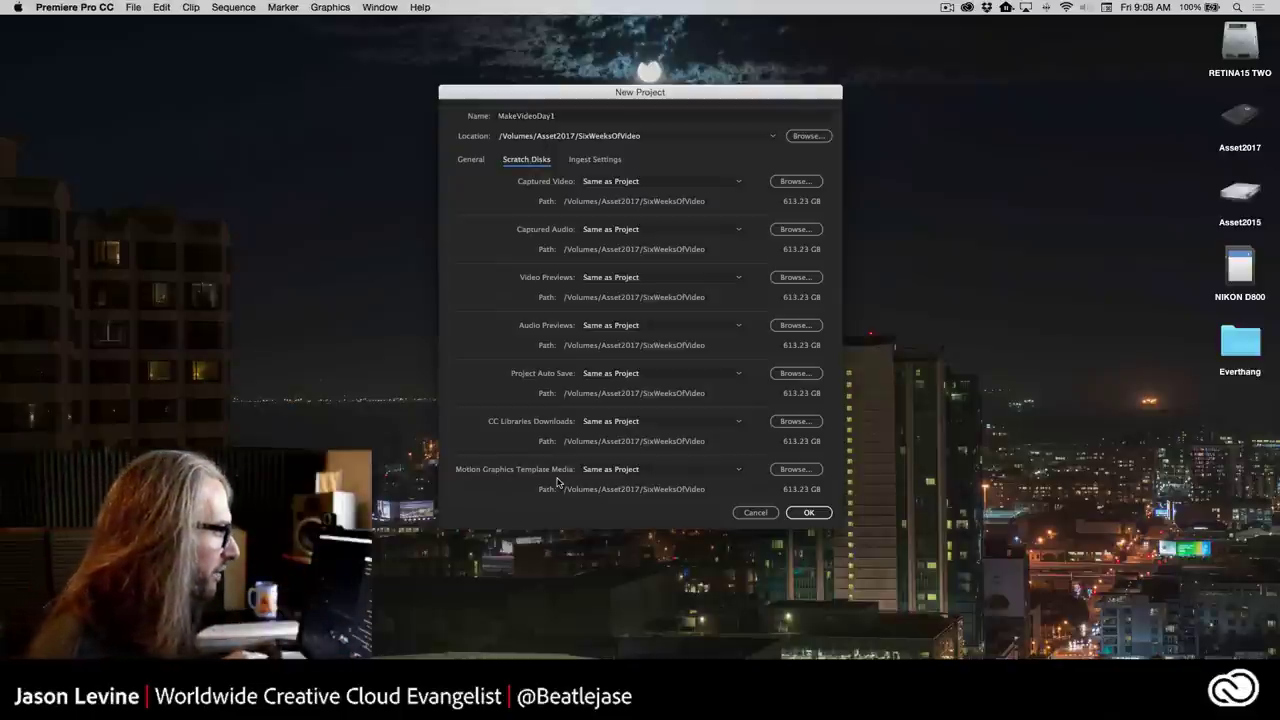
{"action": "left_click", "coordinate": [600, 160]}
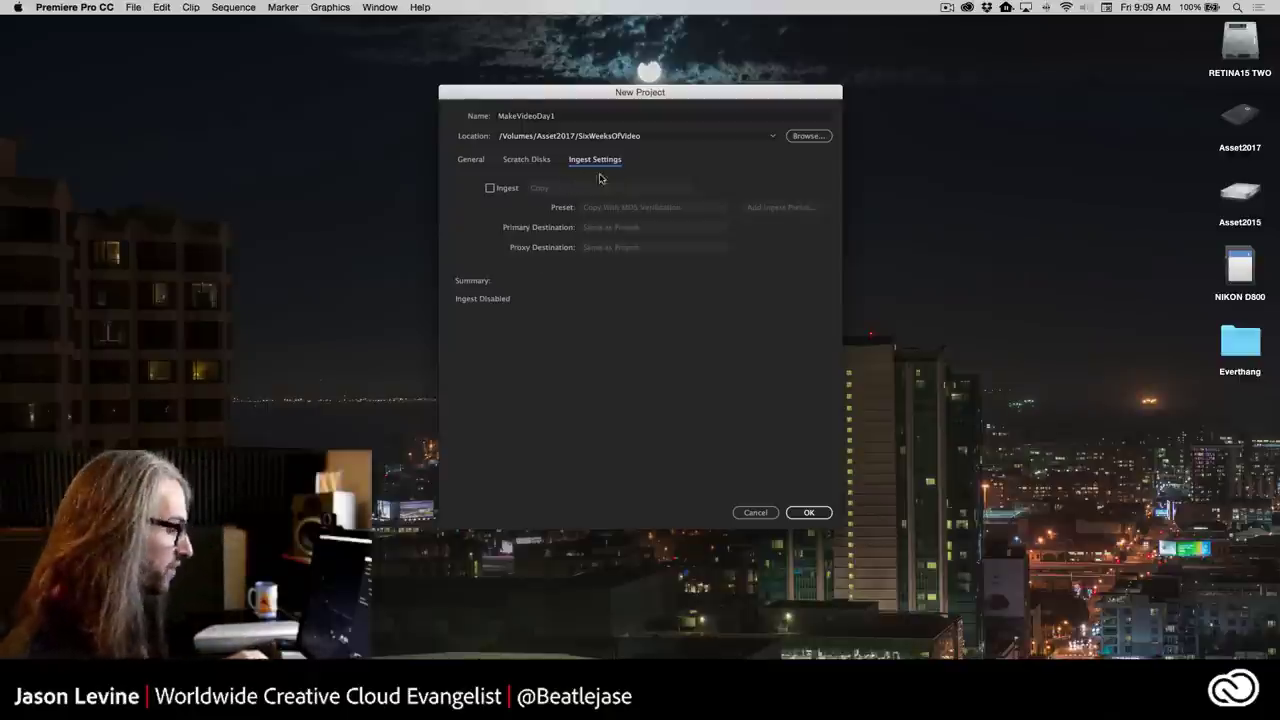
{"action": "left_click", "coordinate": [474, 162]}
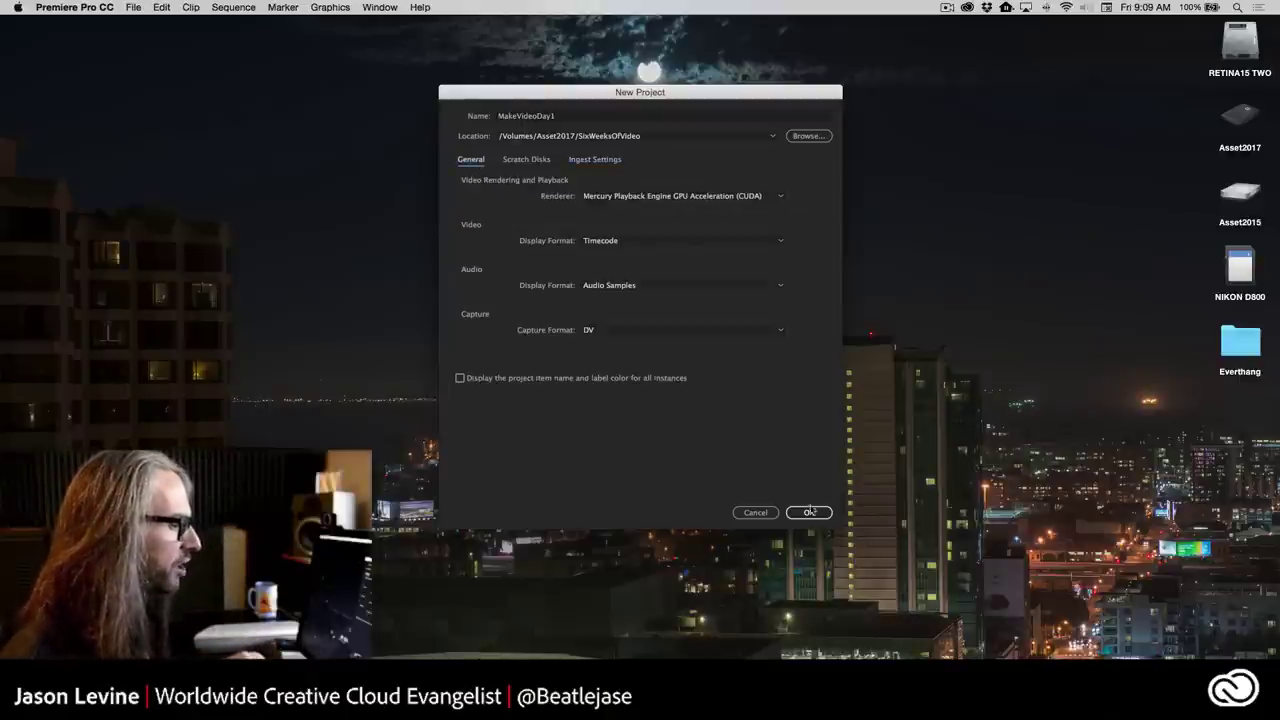
Create the MakeVideoDay1 project and bring up the list of workspaces.
{"action": "left_click", "coordinate": [811, 513]}
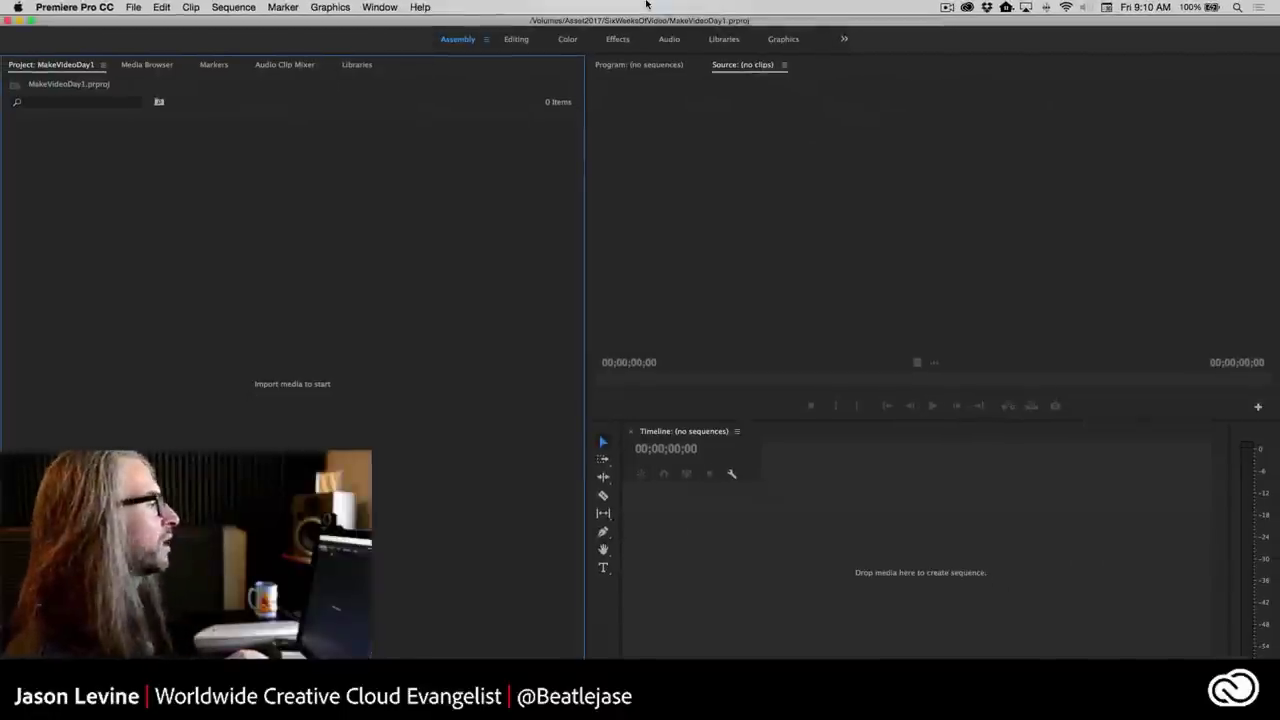
{"action": "left_click", "coordinate": [378, 7]}
{"action": "mouse_move", "coordinate": [340, 11]}
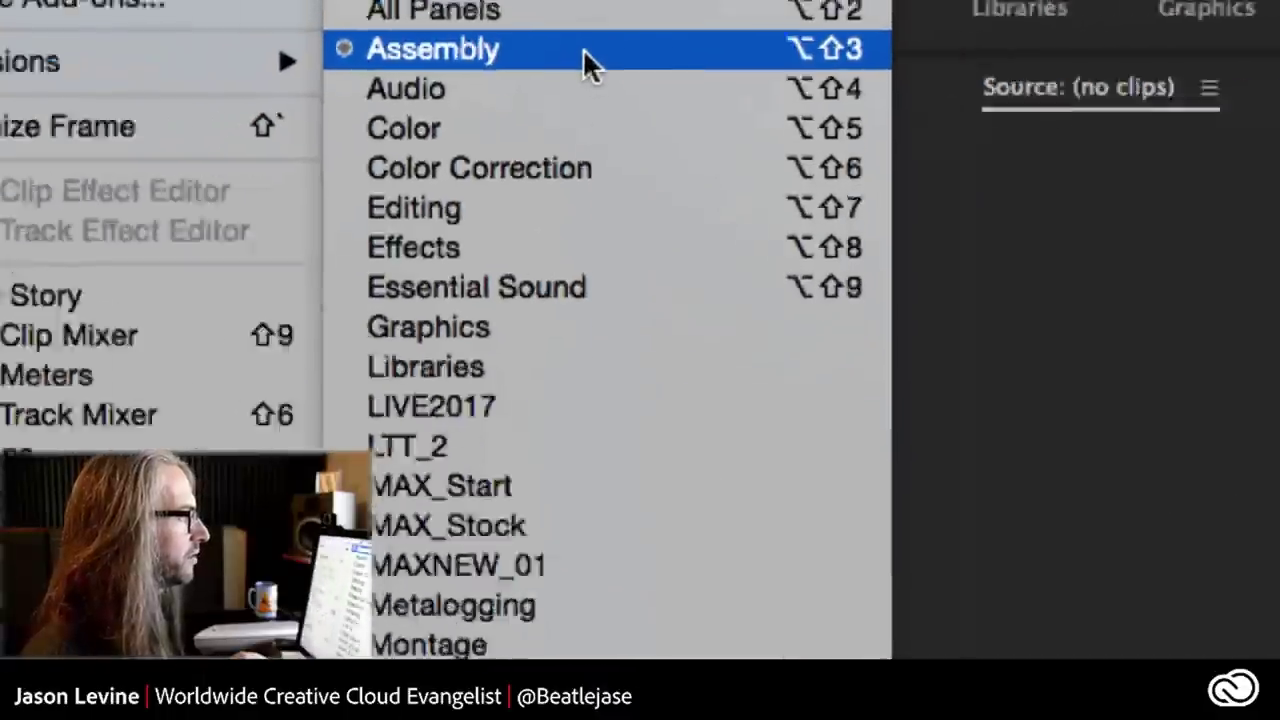
Apply the Assembly workspace layout to the MakeVideoDay1 project.
{"action": "left_click", "coordinate": [586, 53]}
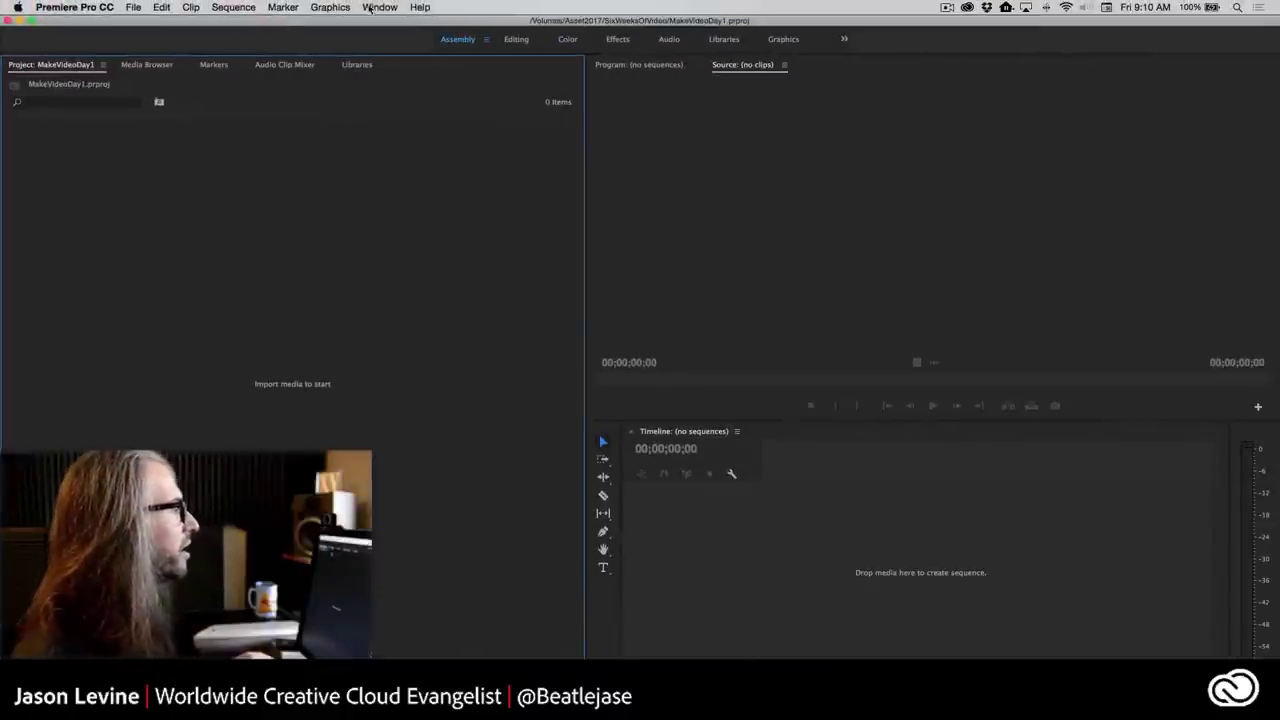
Bring the Media Browser panel into view to browse for footage.
{"action": "left_click", "coordinate": [378, 7]}
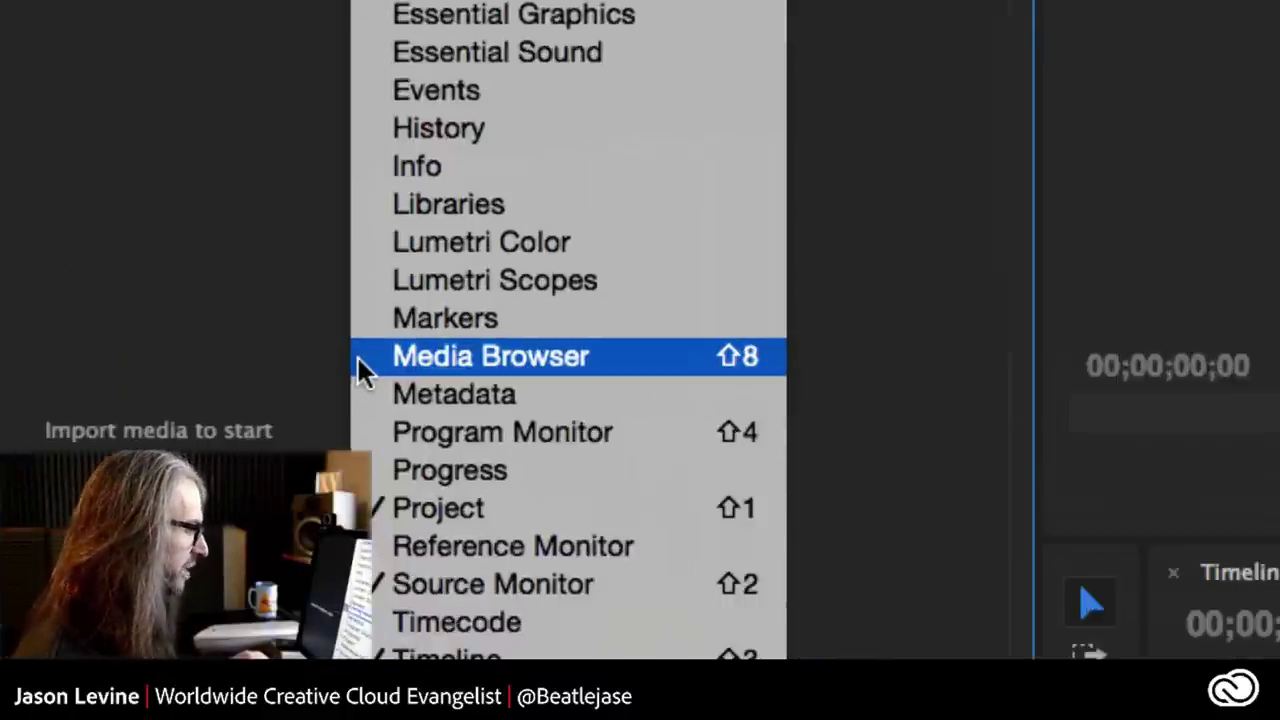
{"action": "key", "text": "Escape"}
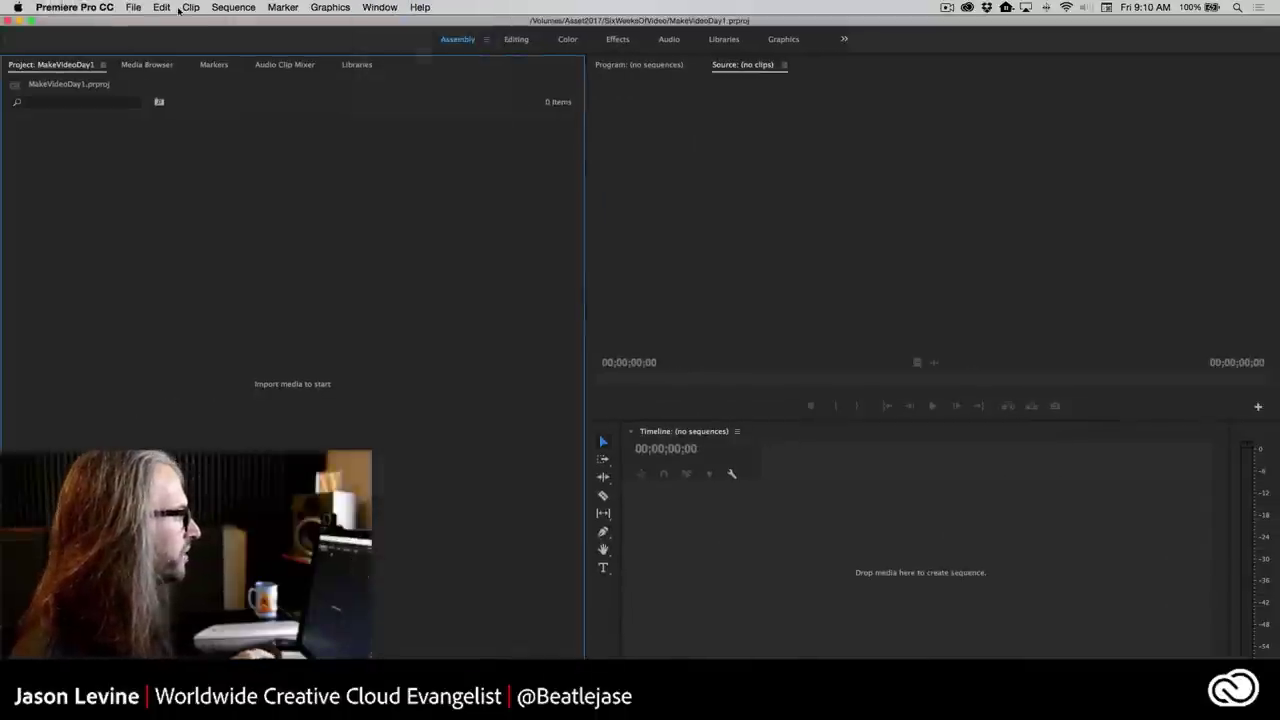
{"action": "left_click", "coordinate": [148, 66]}
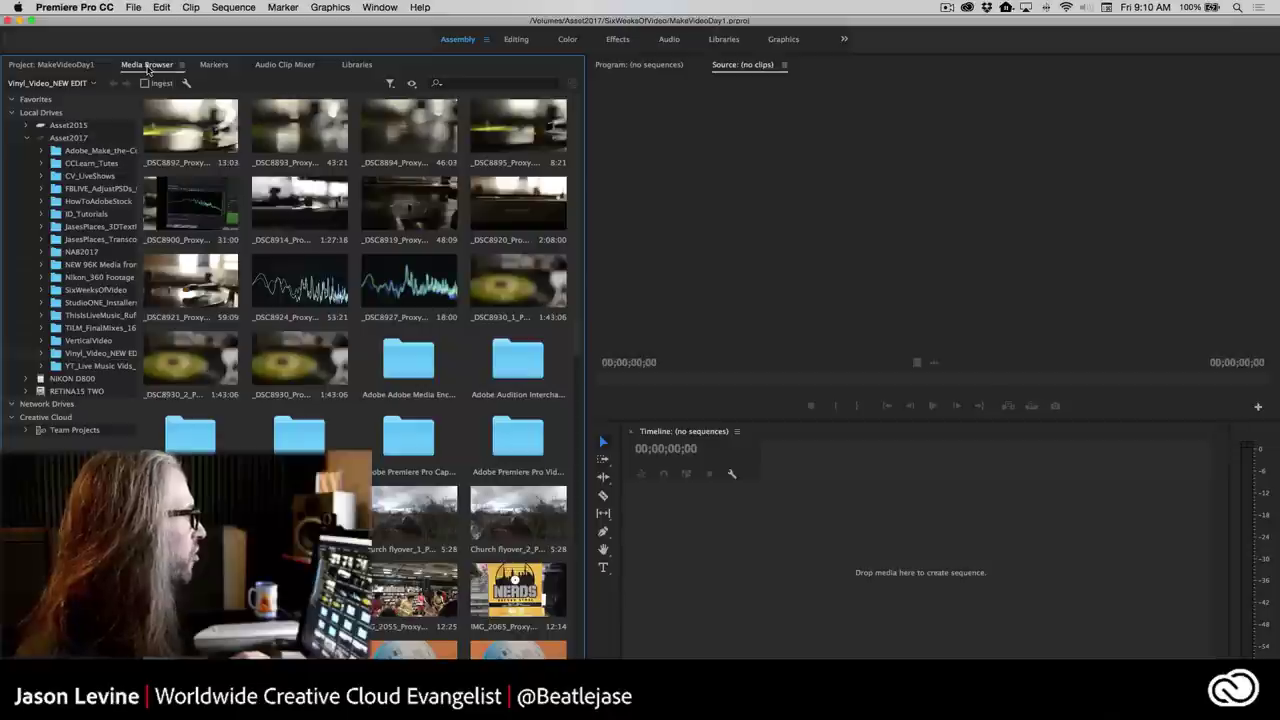
Reorder the Media Browser tab among Project and Markers and open its panel menu.
{"action": "left_click_drag", "start_coordinate": [158, 68], "coordinate": [234, 68]}
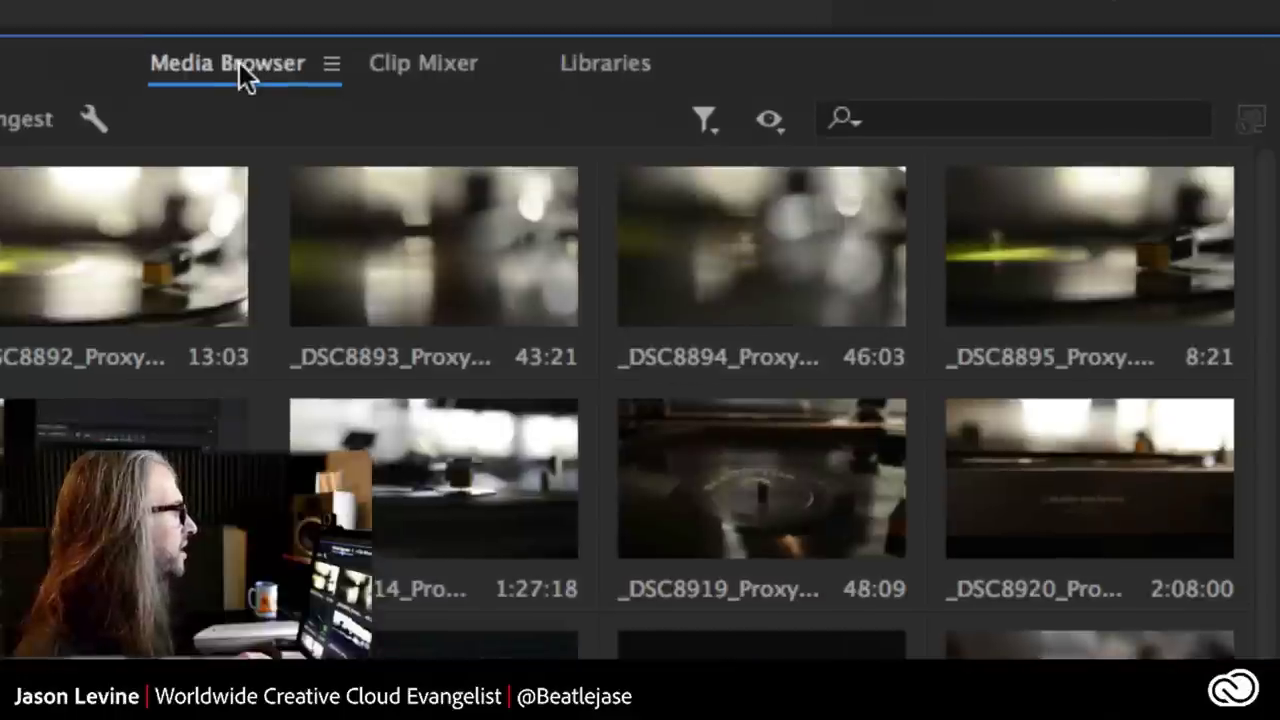
{"action": "left_click_drag", "start_coordinate": [234, 68], "coordinate": [295, 64]}
{"action": "left_click_drag", "start_coordinate": [419, 60], "coordinate": [115, 58]}
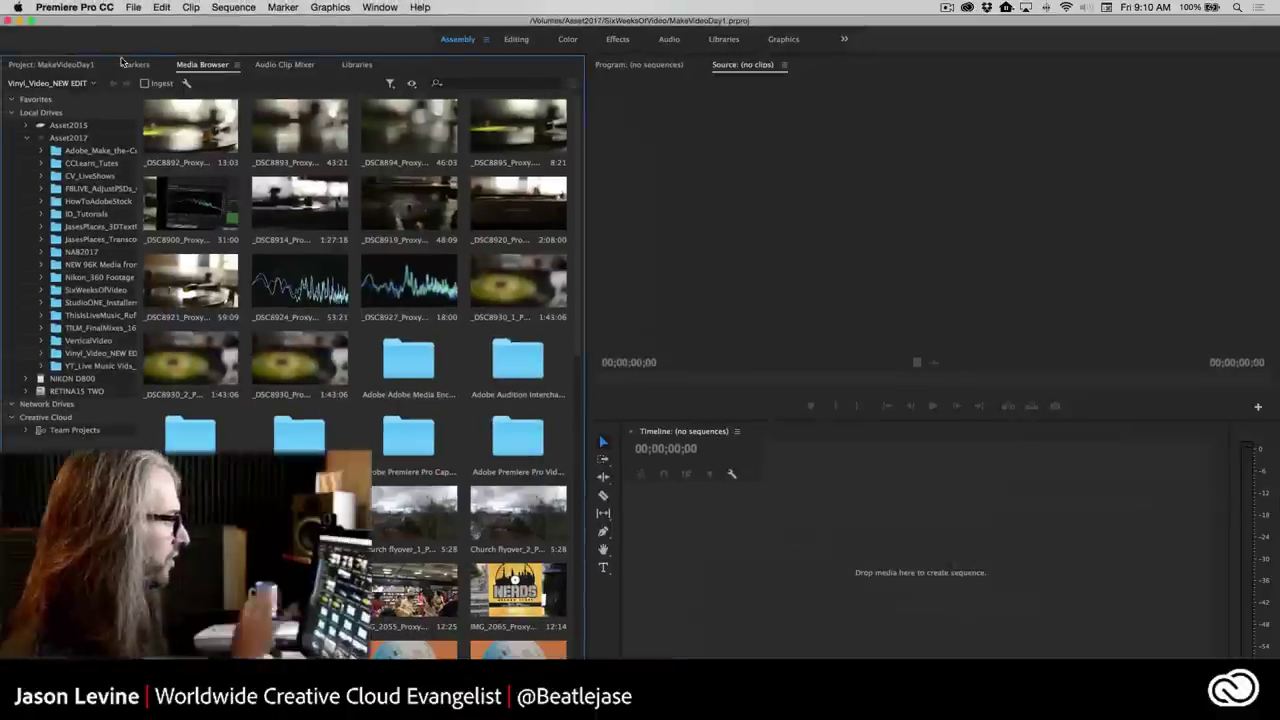
{"action": "left_click", "coordinate": [127, 67]}
{"action": "left_click", "coordinate": [54, 66]}
{"action": "left_click", "coordinate": [130, 67]}
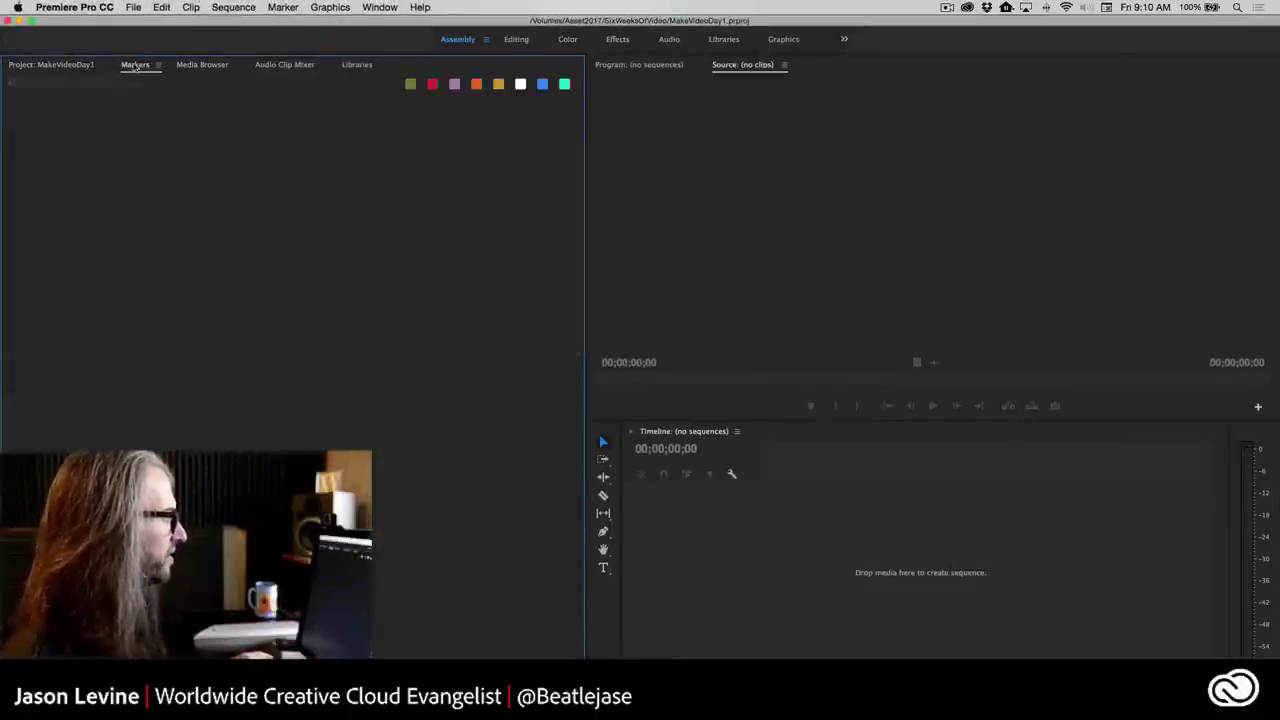
{"action": "left_click", "coordinate": [188, 67]}
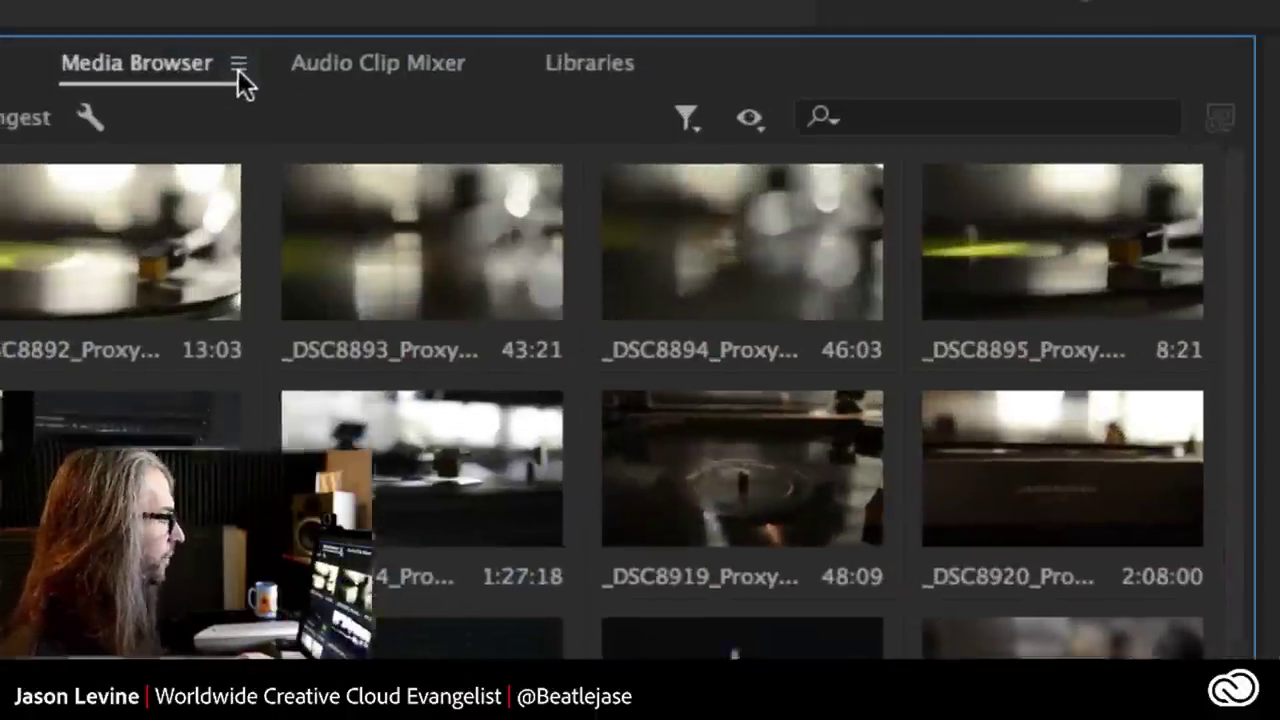
{"action": "left_click", "coordinate": [238, 66]}
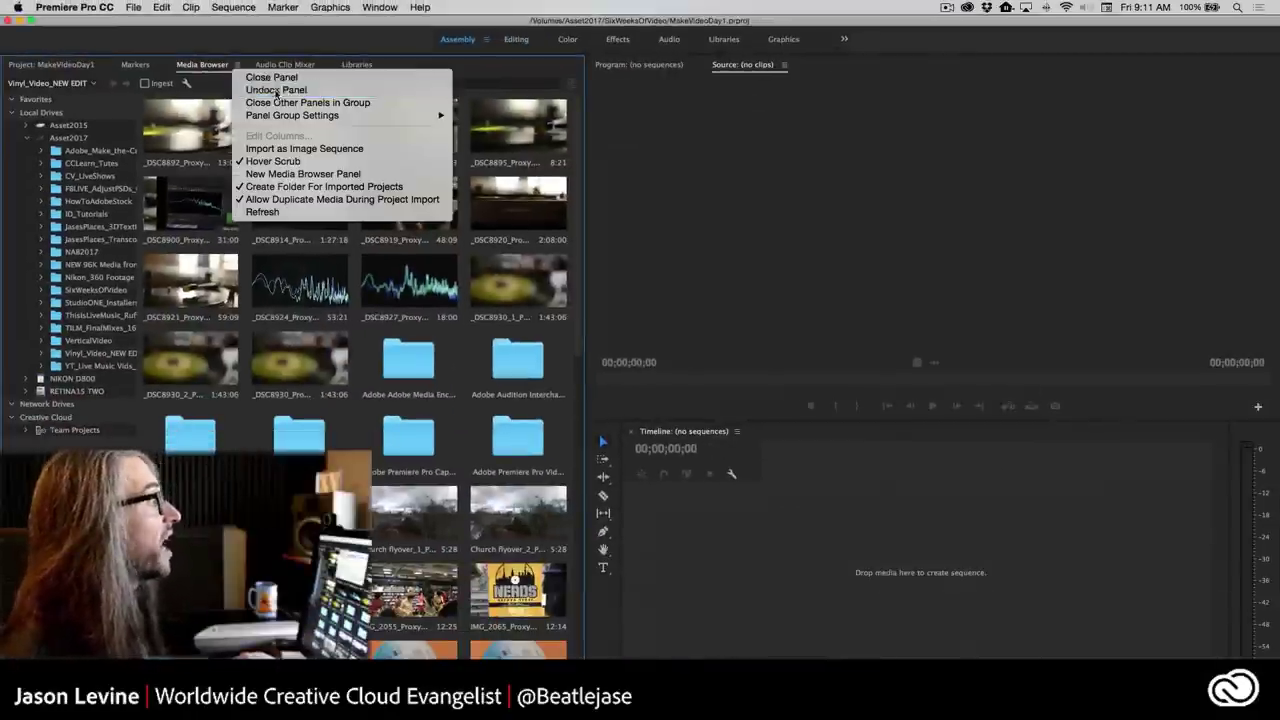
Undock the Media Browser and redock it directly after the Project tab, ahead of Markers.
{"action": "left_click", "coordinate": [275, 90]}
{"action": "left_click_drag", "start_coordinate": [210, 54], "coordinate": [630, 84]}
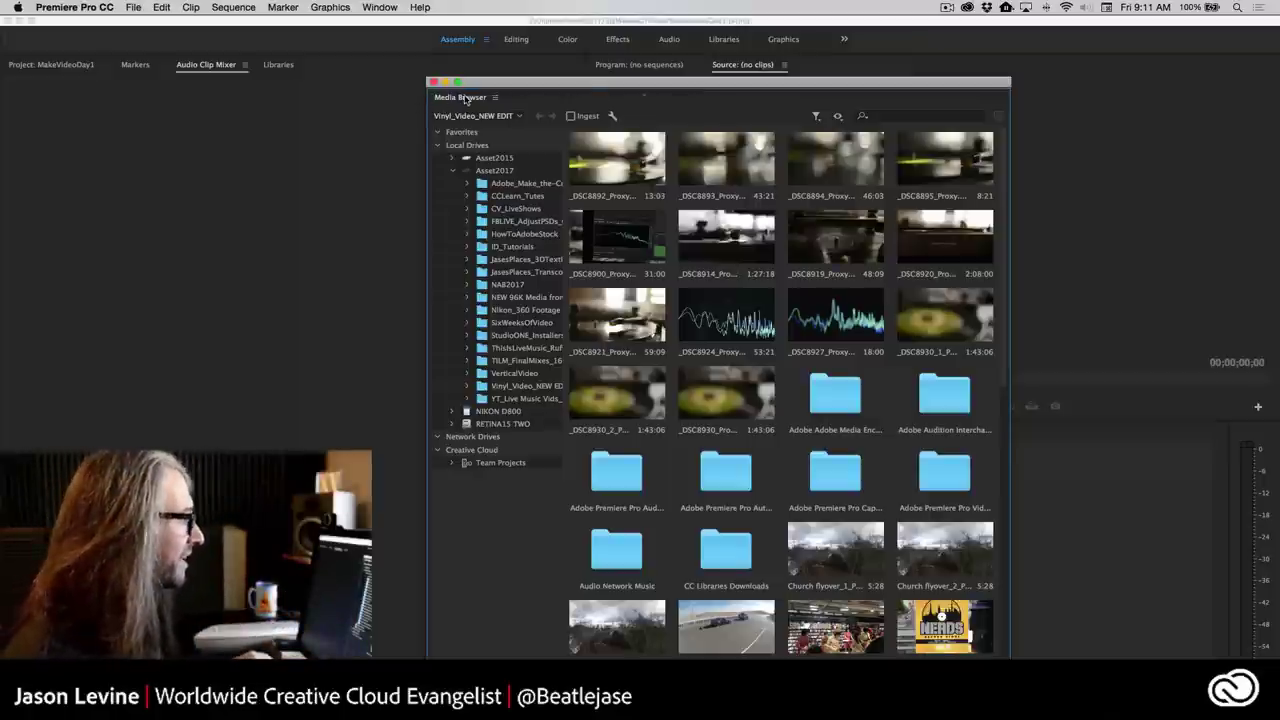
{"action": "mouse_move", "coordinate": [465, 99]}
{"action": "left_mouse_down"}
{"action": "mouse_move", "coordinate": [236, 104]}
{"action": "mouse_move", "coordinate": [150, 70]}
{"action": "left_mouse_up"}
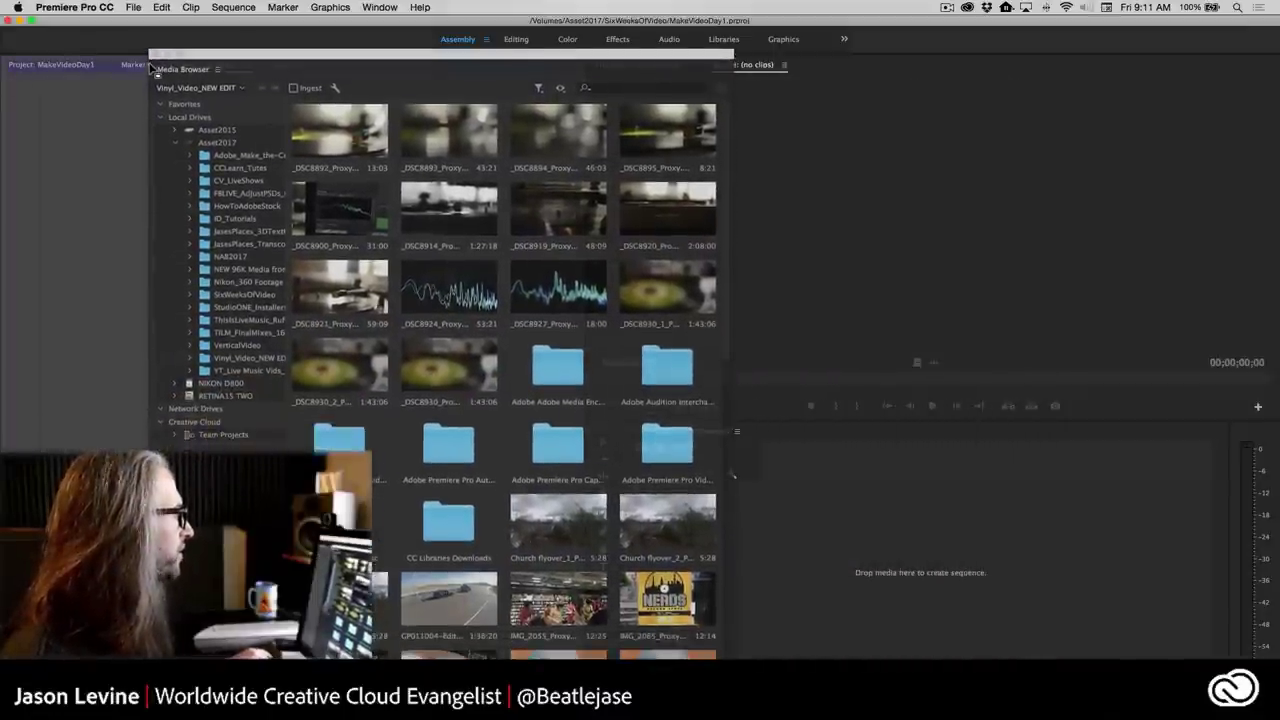
{"action": "left_click_drag", "start_coordinate": [150, 70], "coordinate": [155, 72]}
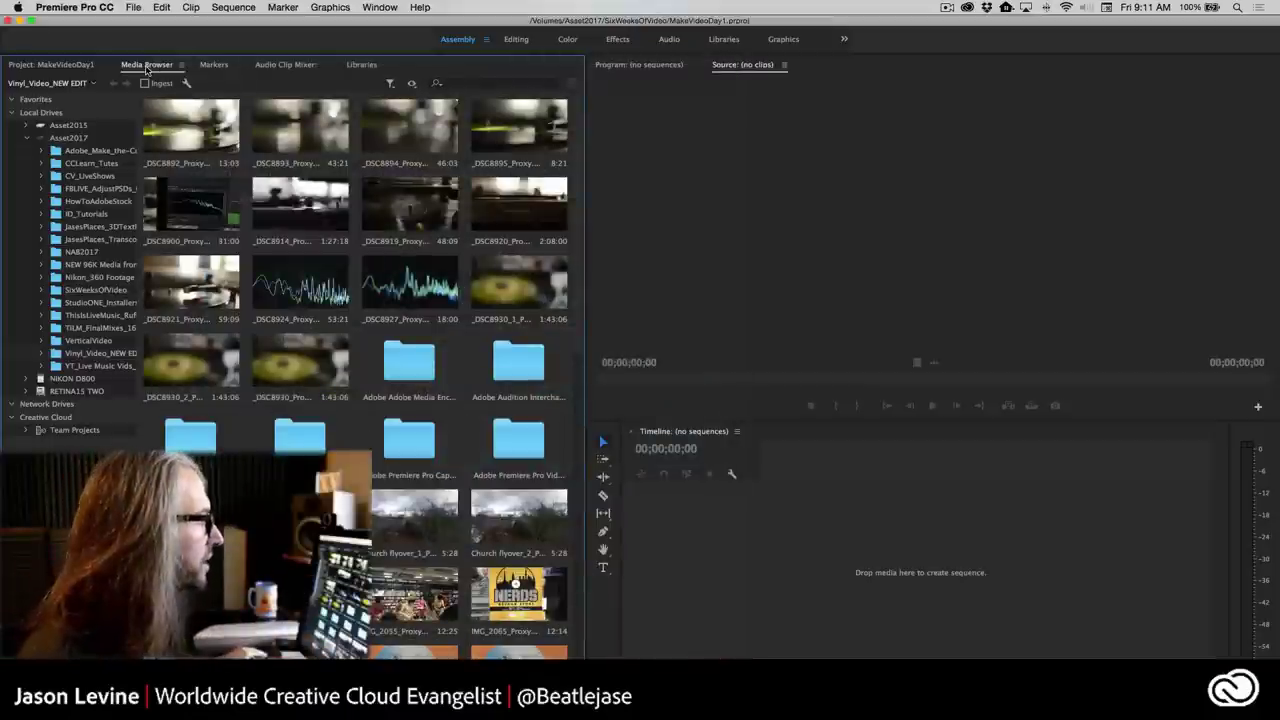
{"action": "left_click", "coordinate": [381, 6]}
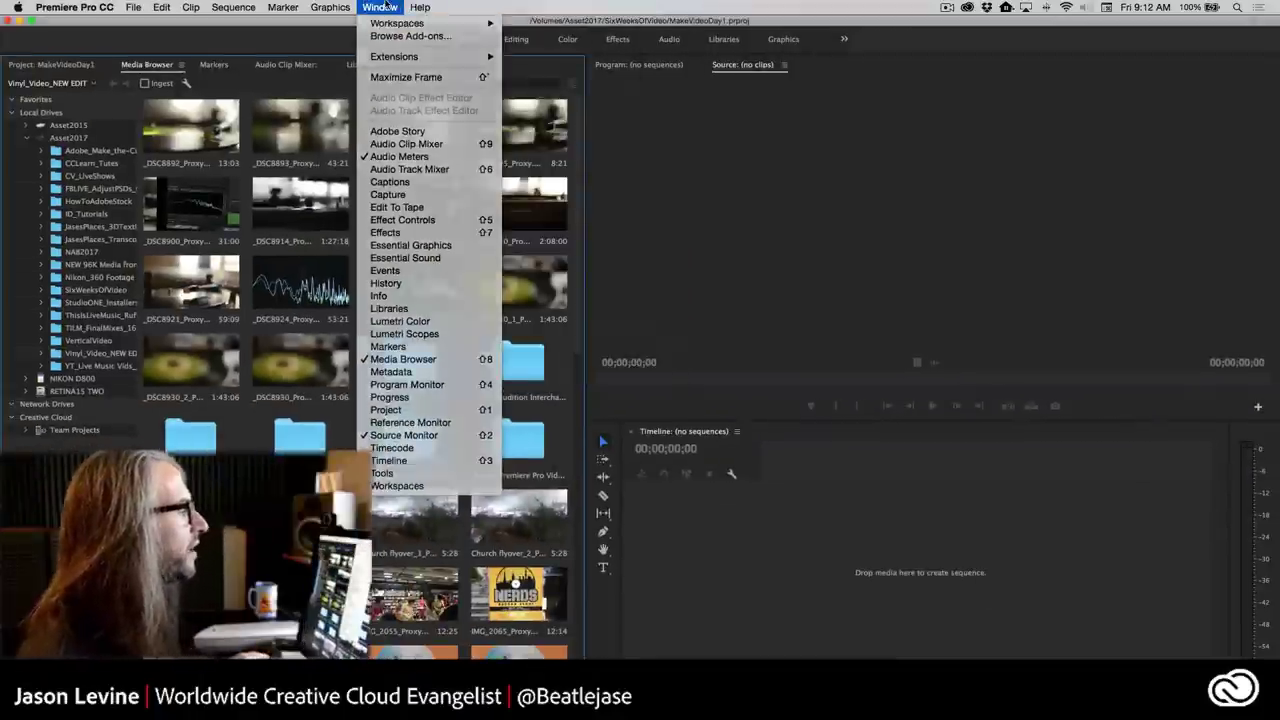
{"action": "left_click", "coordinate": [384, 6]}
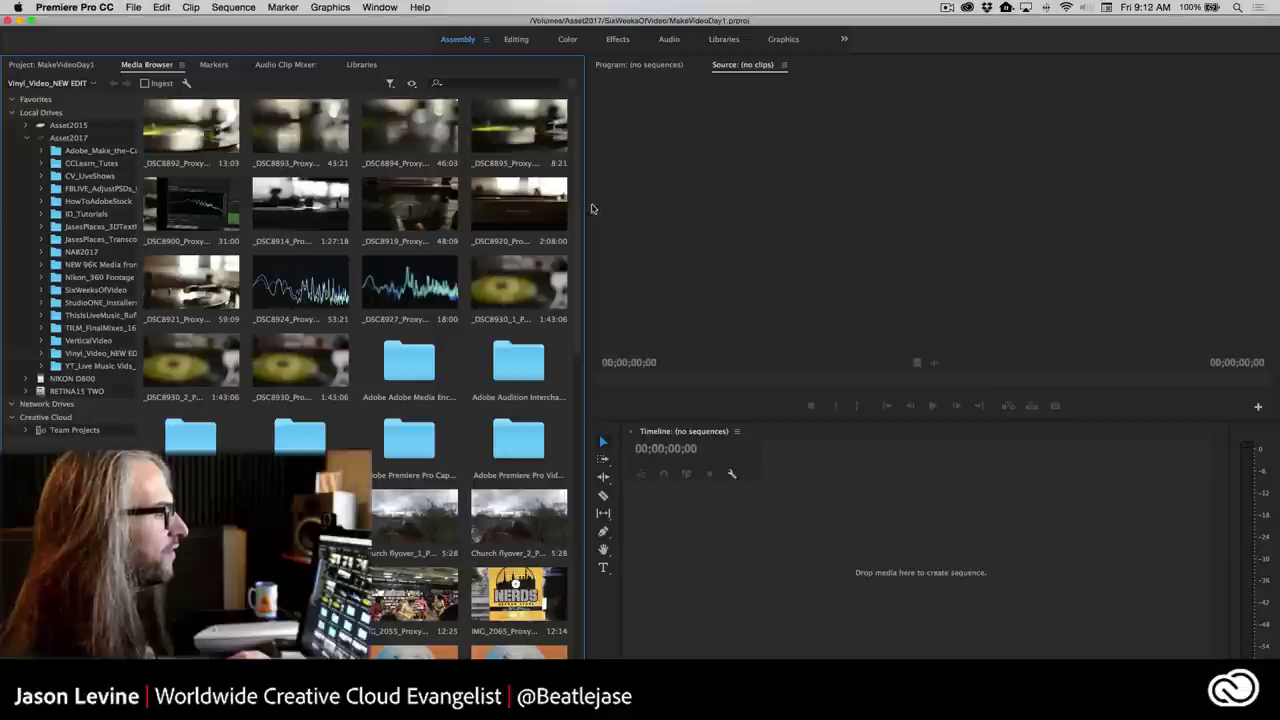
Enlarge the Media Browser thumbnails to three per row showing full .mov names.
{"action": "scroll", "coordinate": [577, 203], "scroll_direction": "down", "scroll_amount": 3}
{"action": "scroll", "coordinate": [576, 175], "scroll_direction": "up", "scroll_amount": 3}
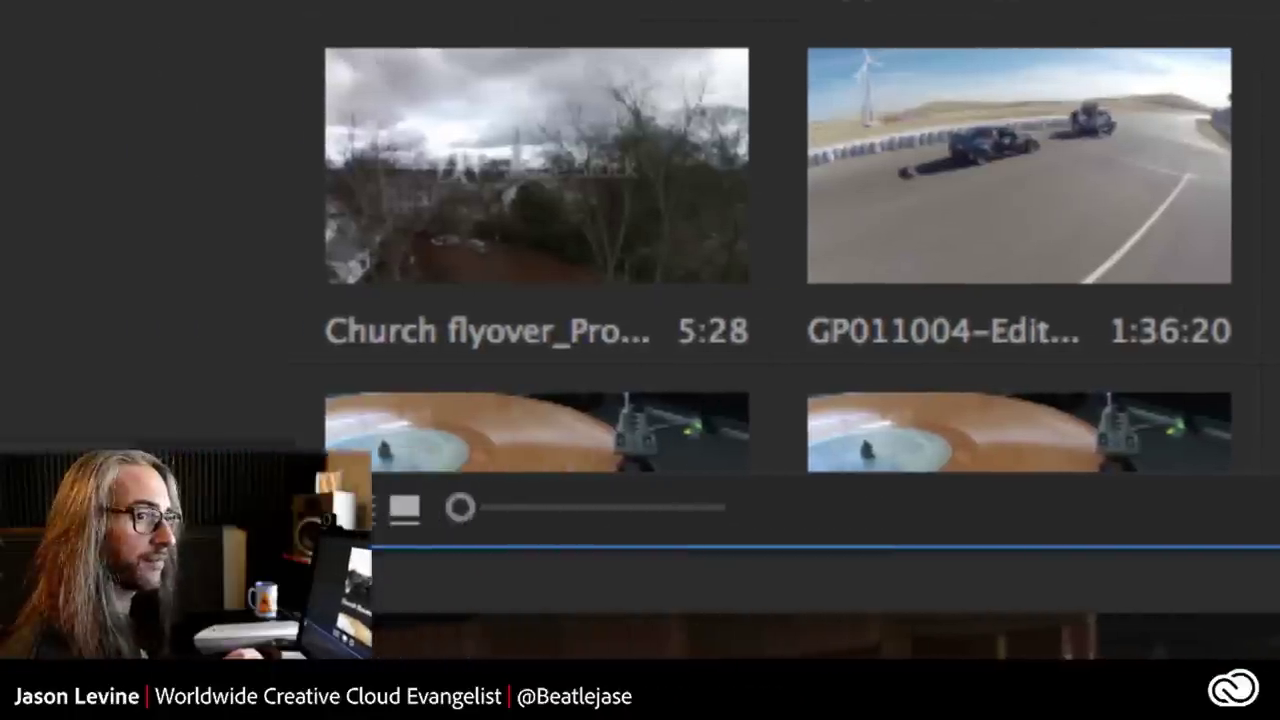
{"action": "mouse_move", "coordinate": [522, 514]}
{"action": "left_mouse_down"}
{"action": "mouse_move", "coordinate": [688, 518]}
{"action": "mouse_move", "coordinate": [574, 515]}
{"action": "left_mouse_up"}
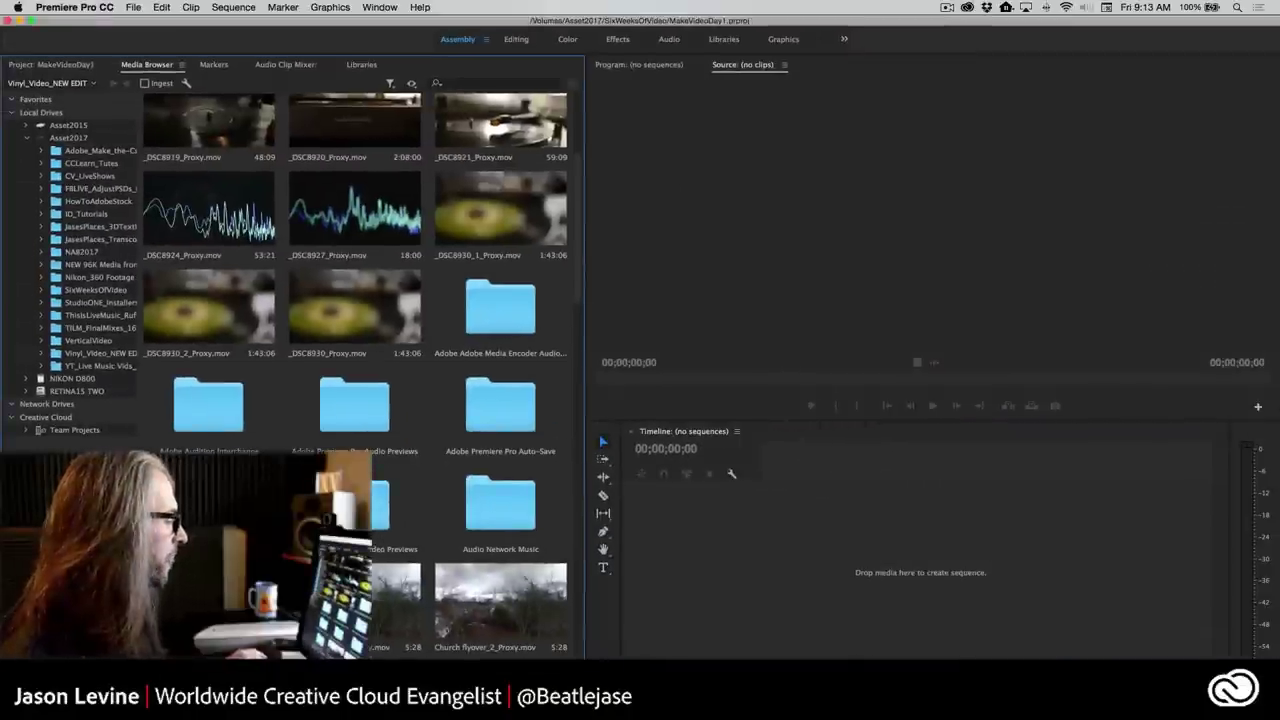
Enlarge the Media Browser thumbnails to two per row and scroll through the proxy clips.
{"action": "scroll", "coordinate": [575, 261], "scroll_direction": "up", "scroll_amount": 3}
{"action": "scroll", "coordinate": [522, 204], "scroll_direction": "up", "scroll_amount": 2}
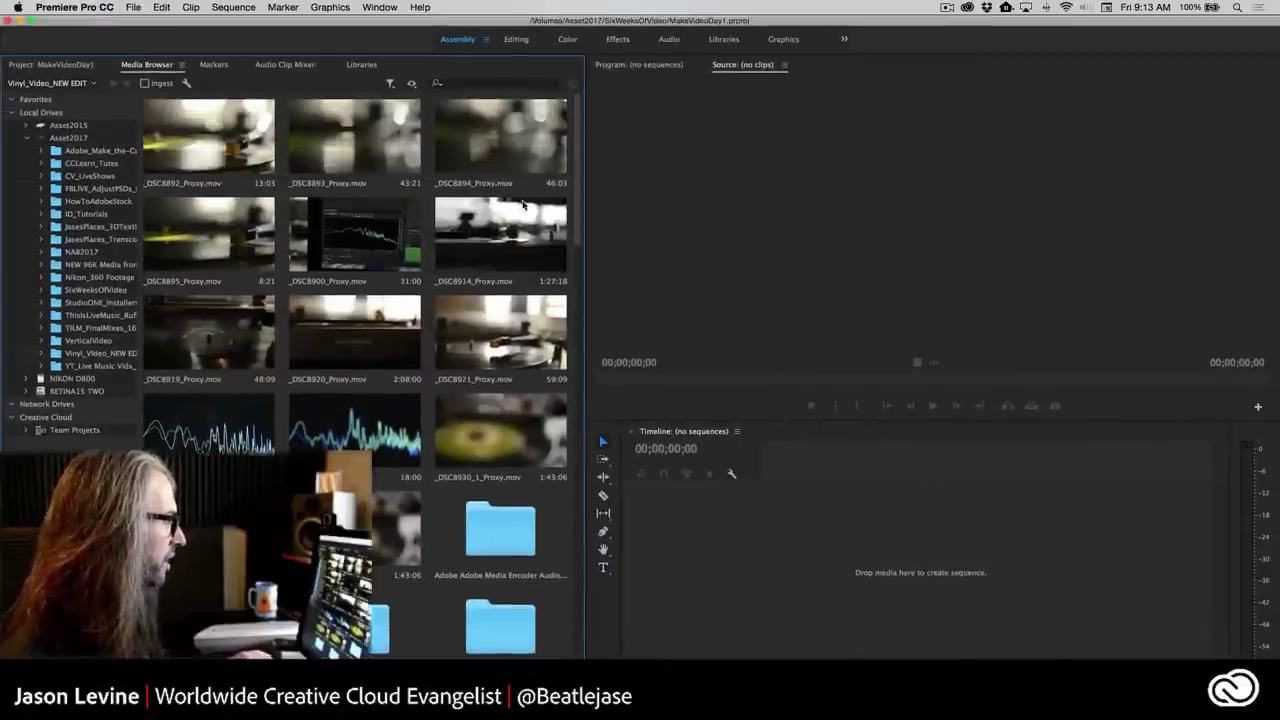
{"action": "key", "text": "shift+]"}
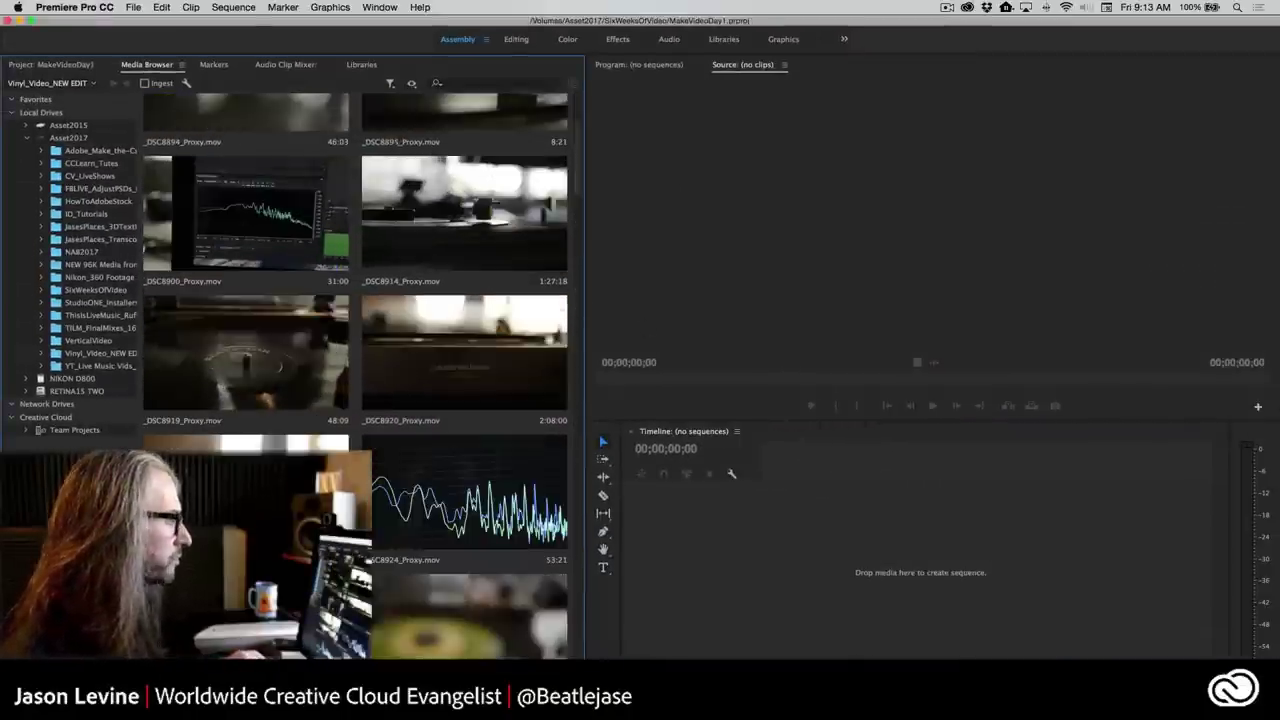
{"action": "left_click_drag", "start_coordinate": [578, 178], "coordinate": [576, 86]}
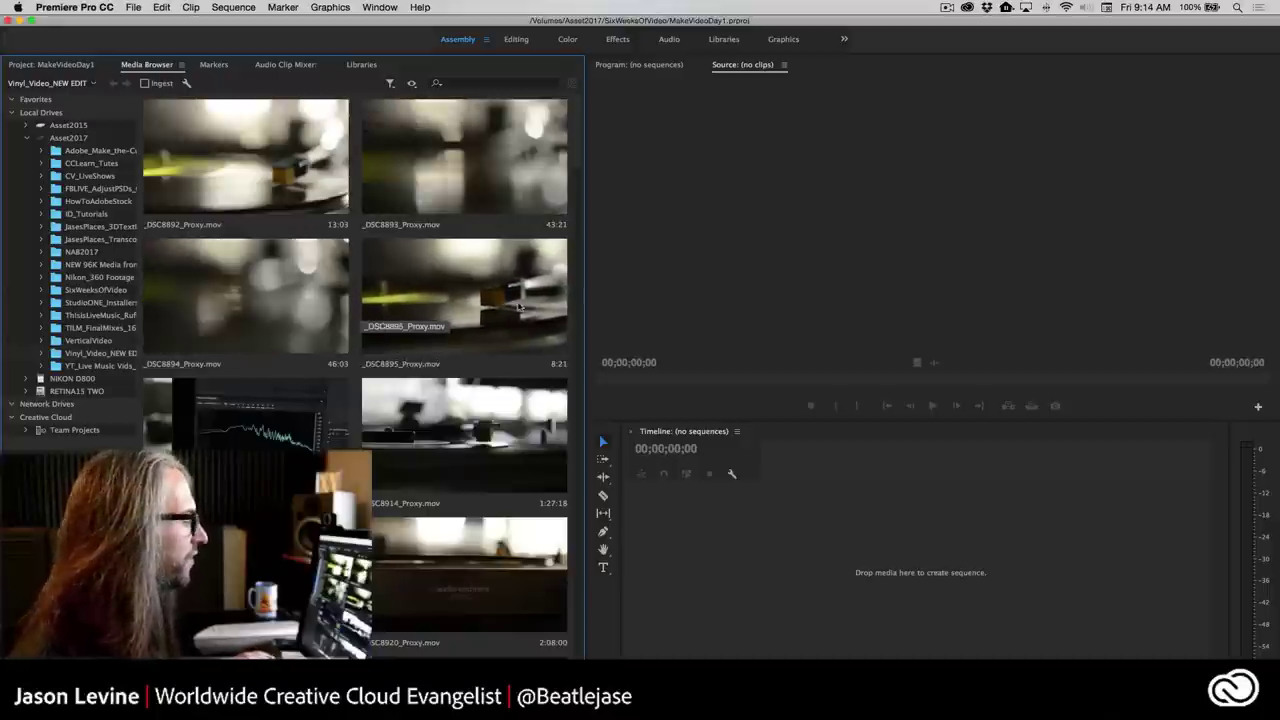
{"action": "left_click_drag", "start_coordinate": [579, 143], "coordinate": [584, 215]}
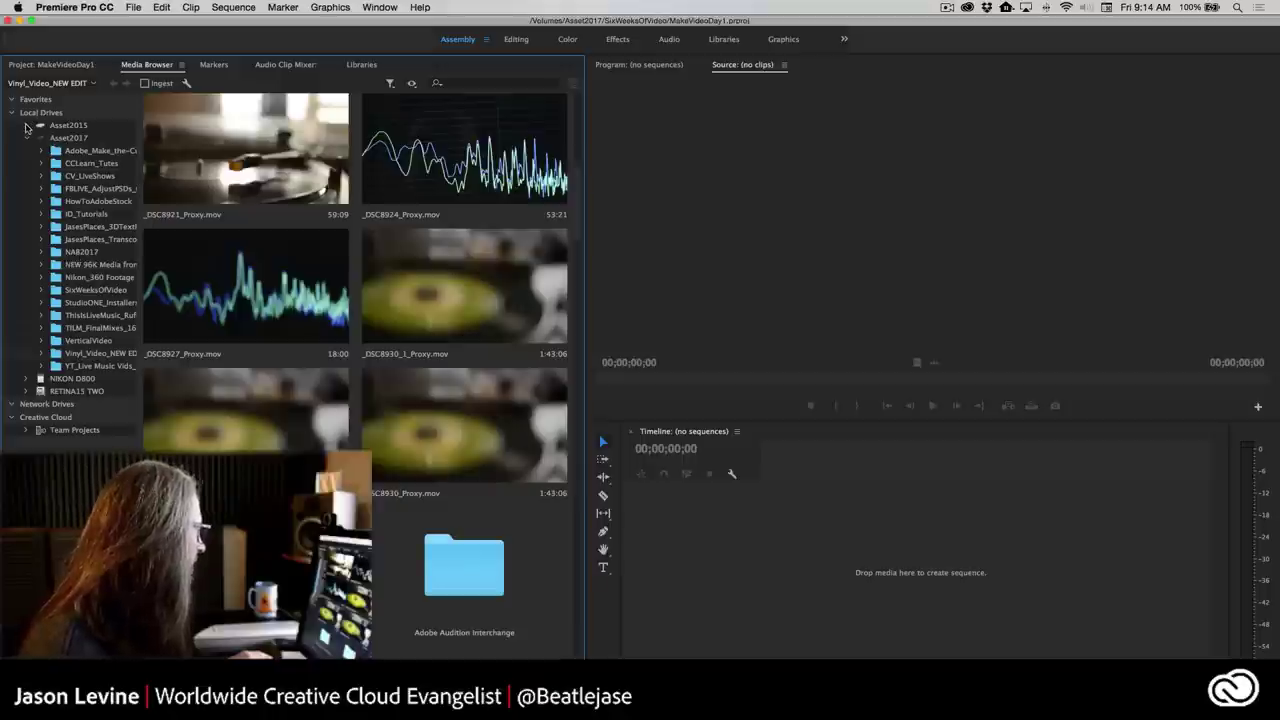
Browse the Media Browser to Asset2015 > MoogVintage > CasioMedia to list its CASIO MOV clips.
{"action": "left_click", "coordinate": [27, 127]}
{"action": "left_click", "coordinate": [70, 126]}
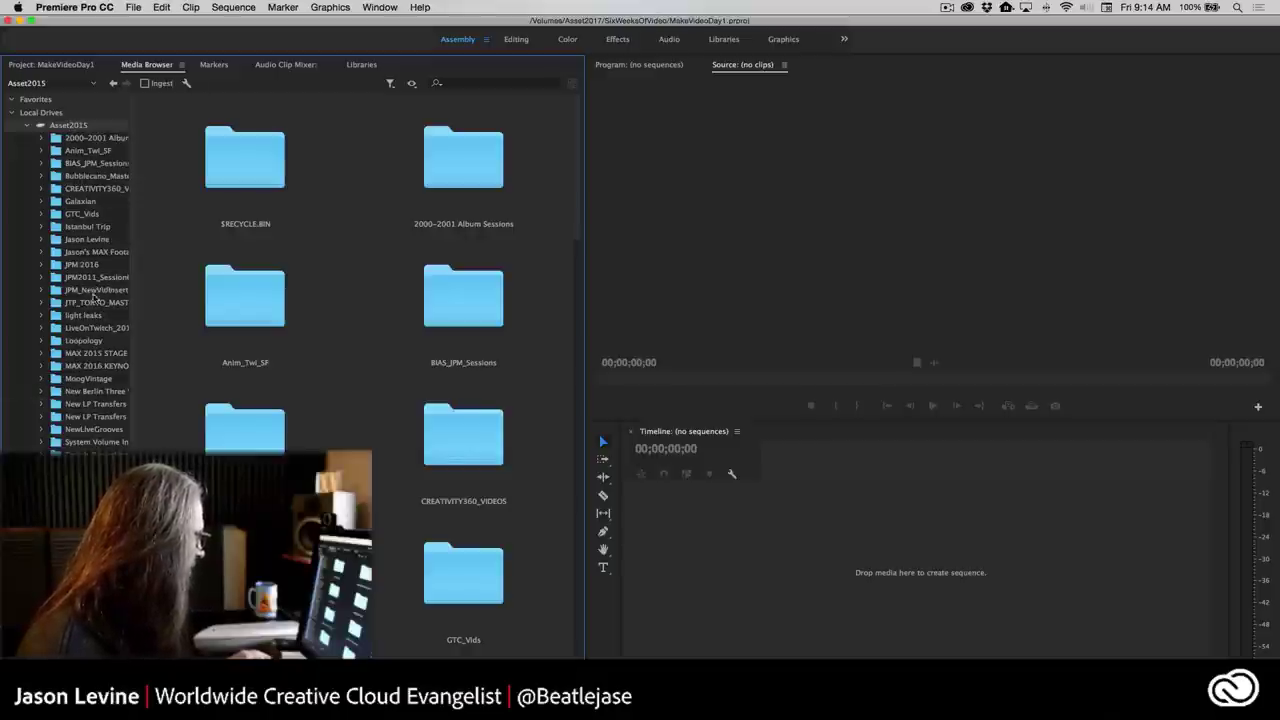
{"action": "left_click", "coordinate": [88, 378]}
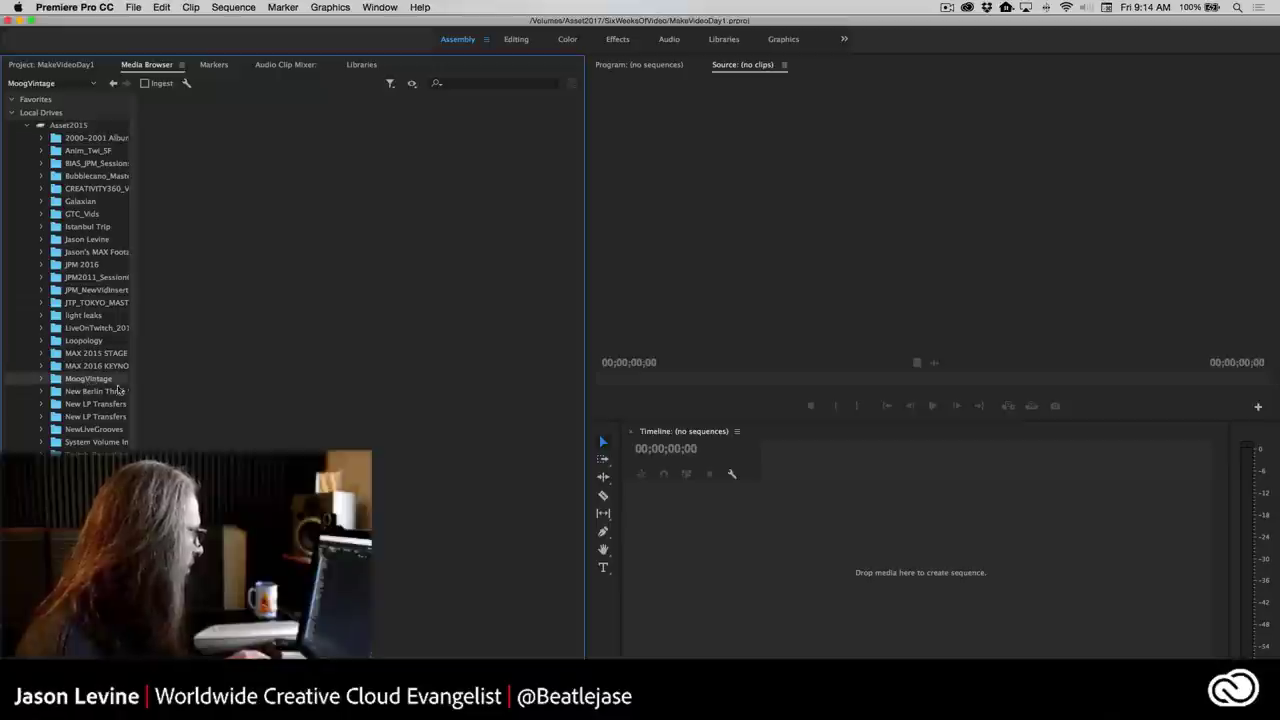
{"action": "scroll", "coordinate": [267, 412], "scroll_direction": "down", "scroll_amount": 5}
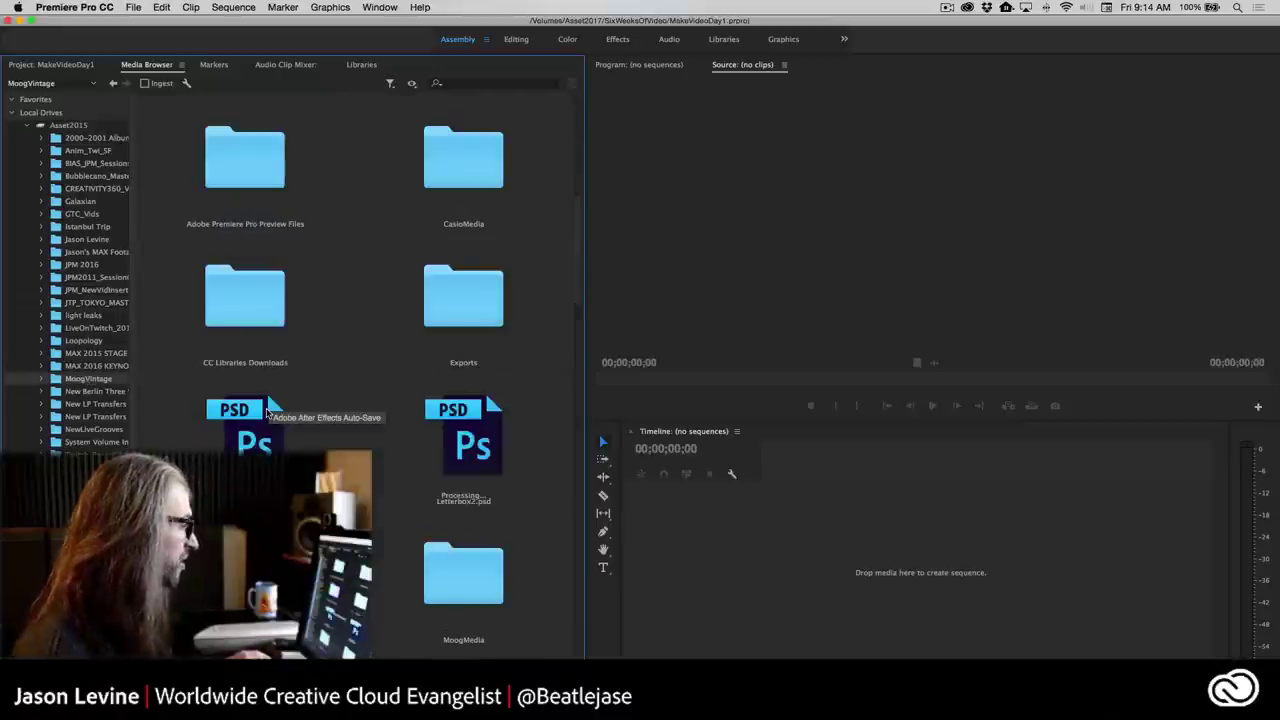
{"action": "double_click", "coordinate": [464, 160]}
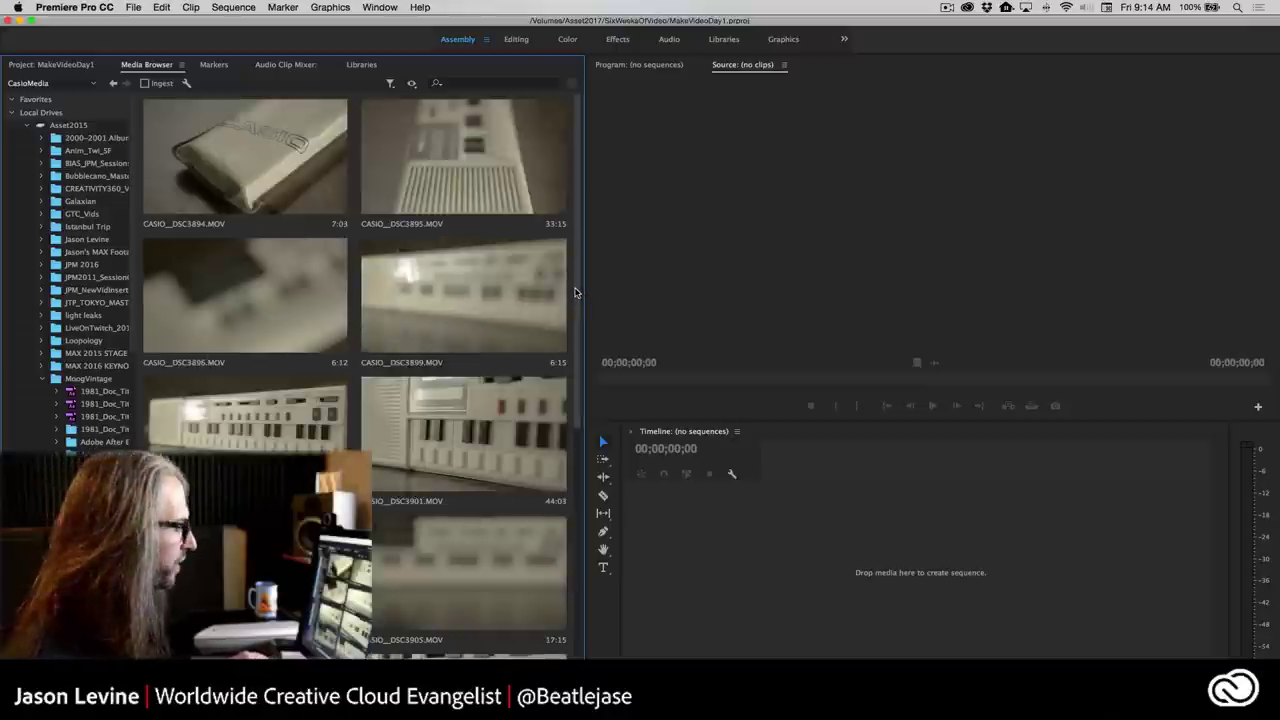
{"action": "left_click_drag", "start_coordinate": [575, 292], "coordinate": [583, 441]}
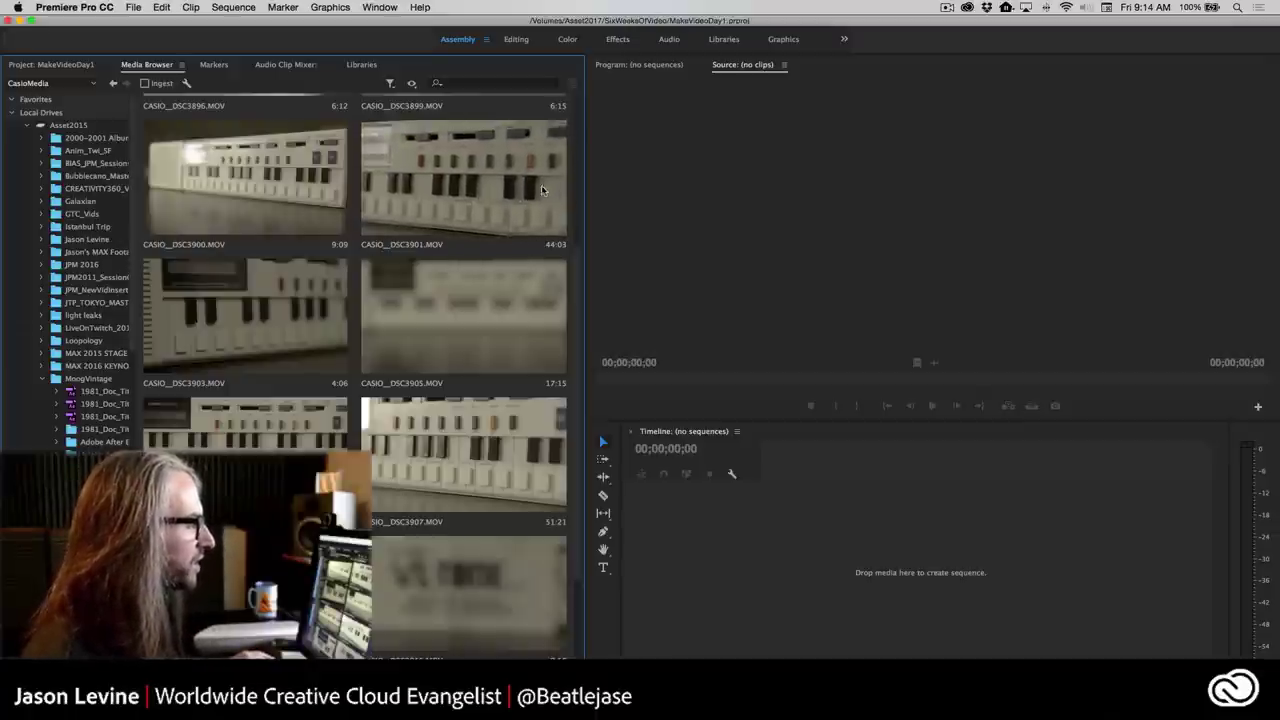
Review the CasioMedia thumbnails, selecting the DSC3900 clip, then the DSC3906 and DSC3907 clips.
{"action": "left_click", "coordinate": [232, 180]}
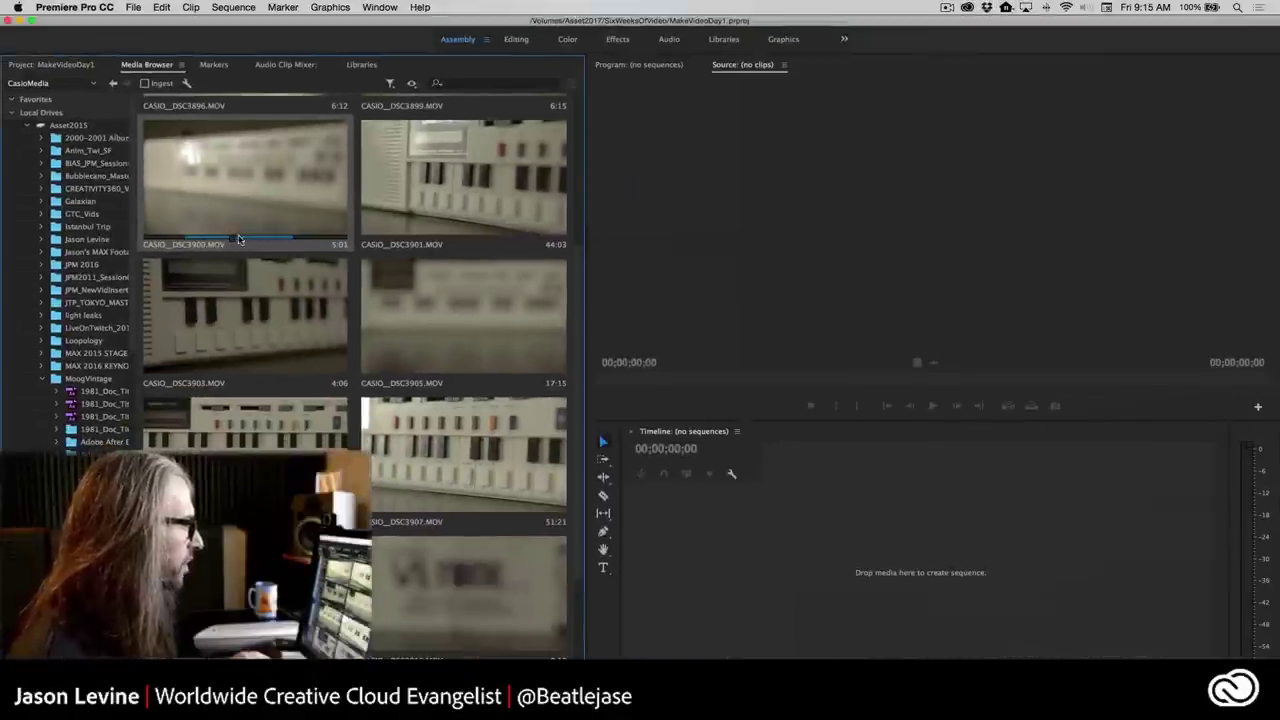
{"action": "right_click", "coordinate": [250, 196]}
{"action": "key", "text": "Escape"}
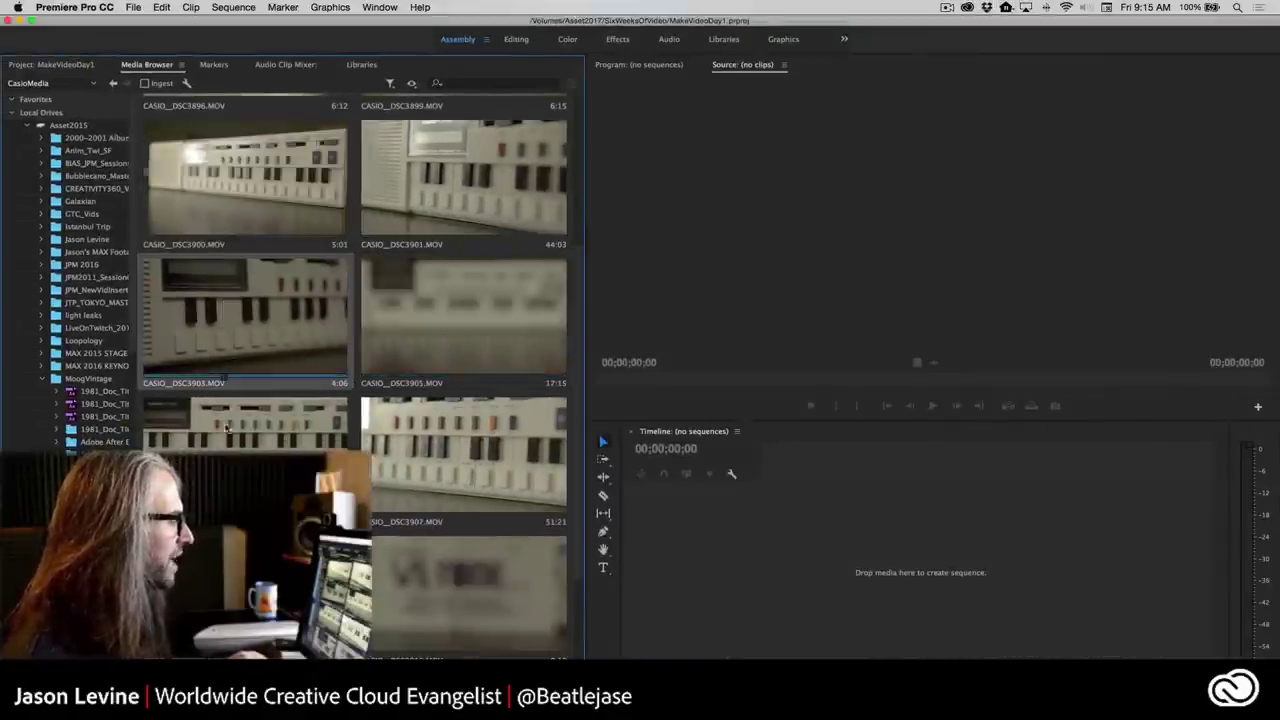
{"action": "scroll", "coordinate": [578, 290], "scroll_direction": "down", "scroll_amount": 1}
{"action": "scroll", "coordinate": [560, 340], "scroll_direction": "down", "scroll_amount": 3}
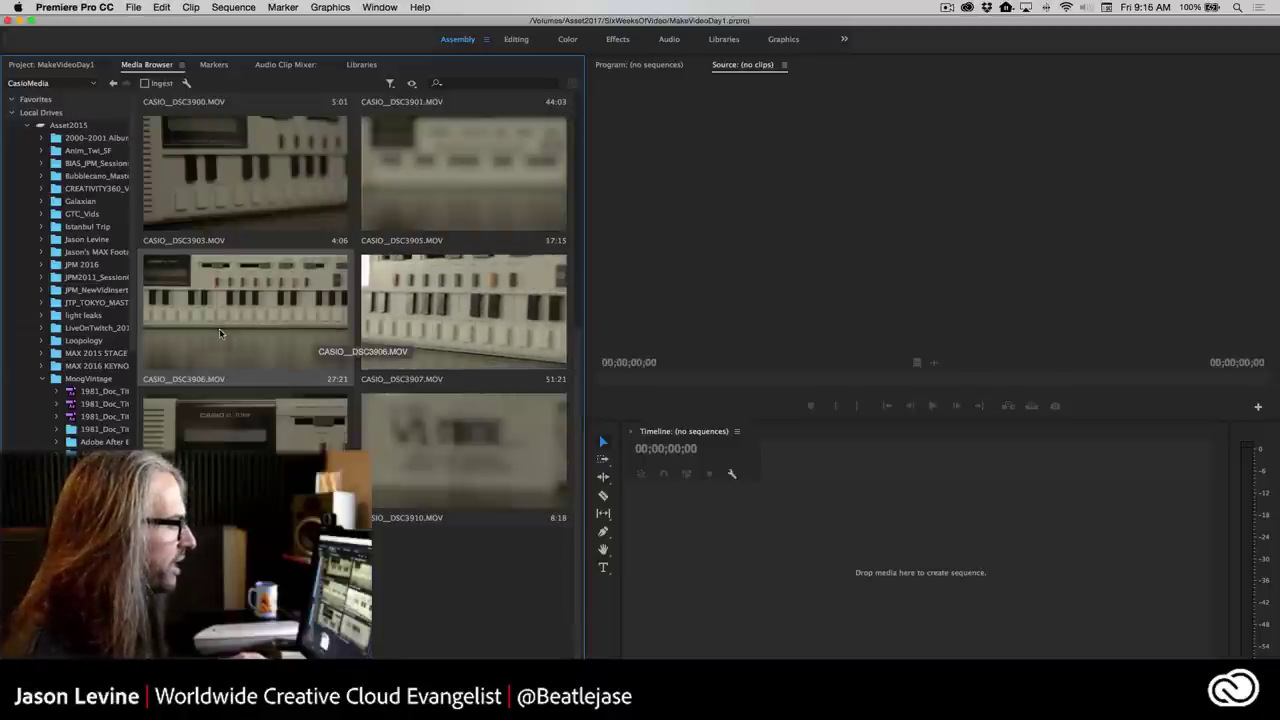
{"action": "left_click", "coordinate": [278, 339]}
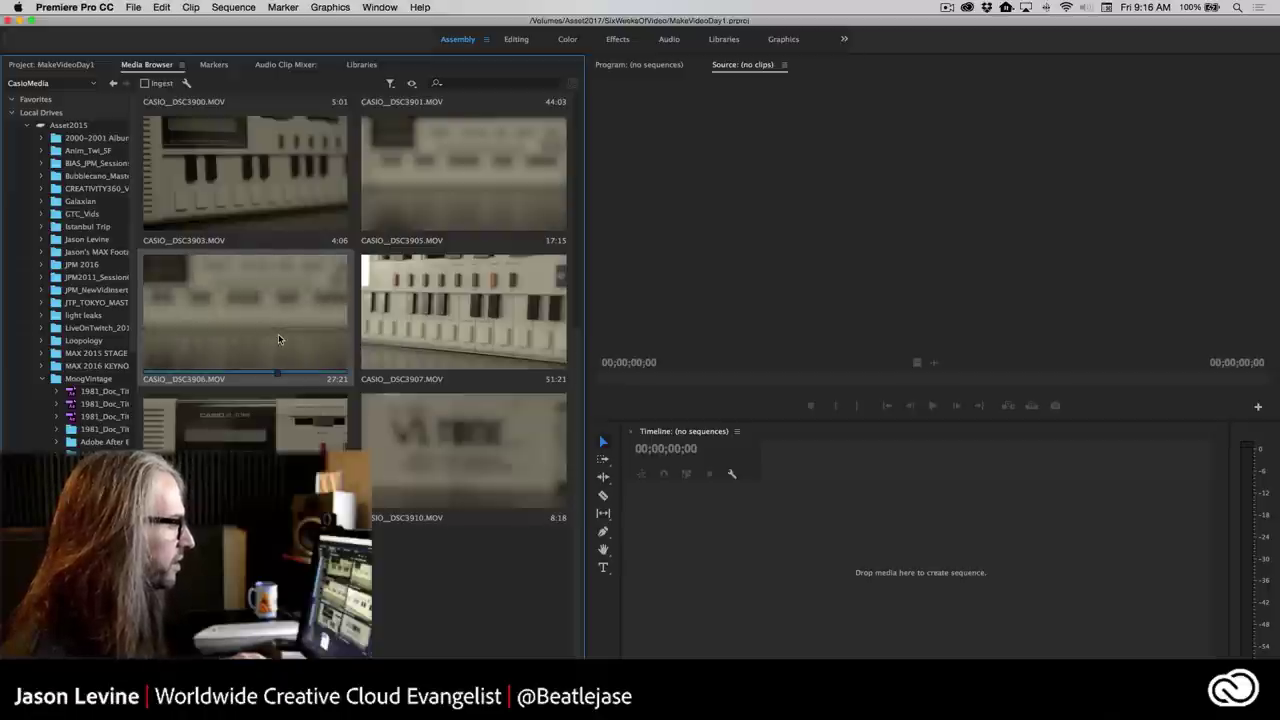
{"action": "left_click", "coordinate": [437, 322]}
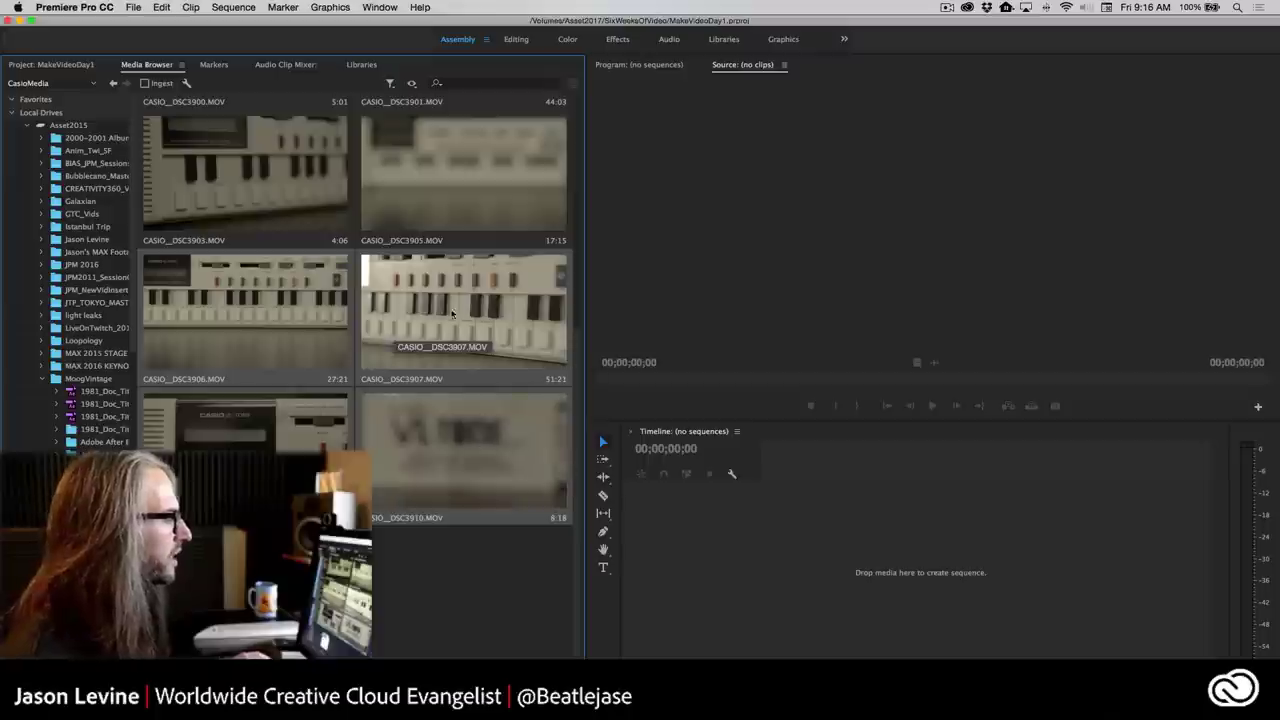
Import the CASIO__DSC3906.MOV clip into the project from its context menu.
{"action": "right_click", "coordinate": [260, 292]}
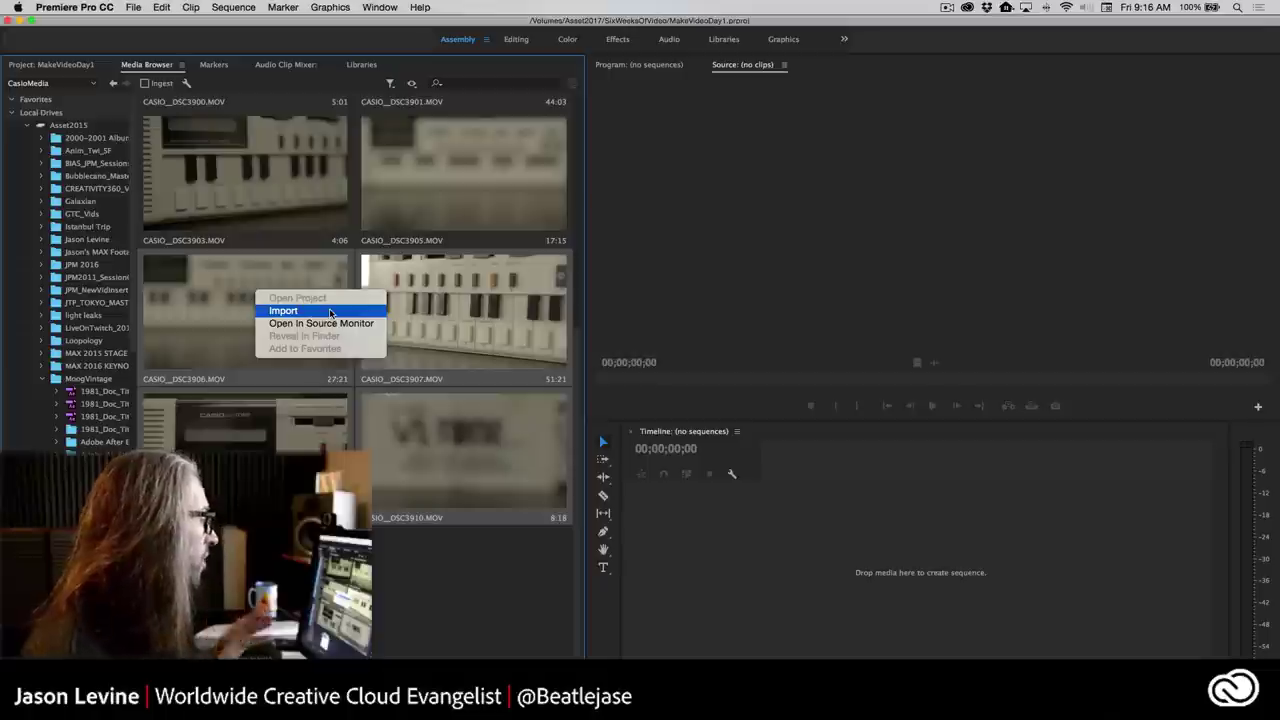
{"action": "left_click", "coordinate": [494, 600]}
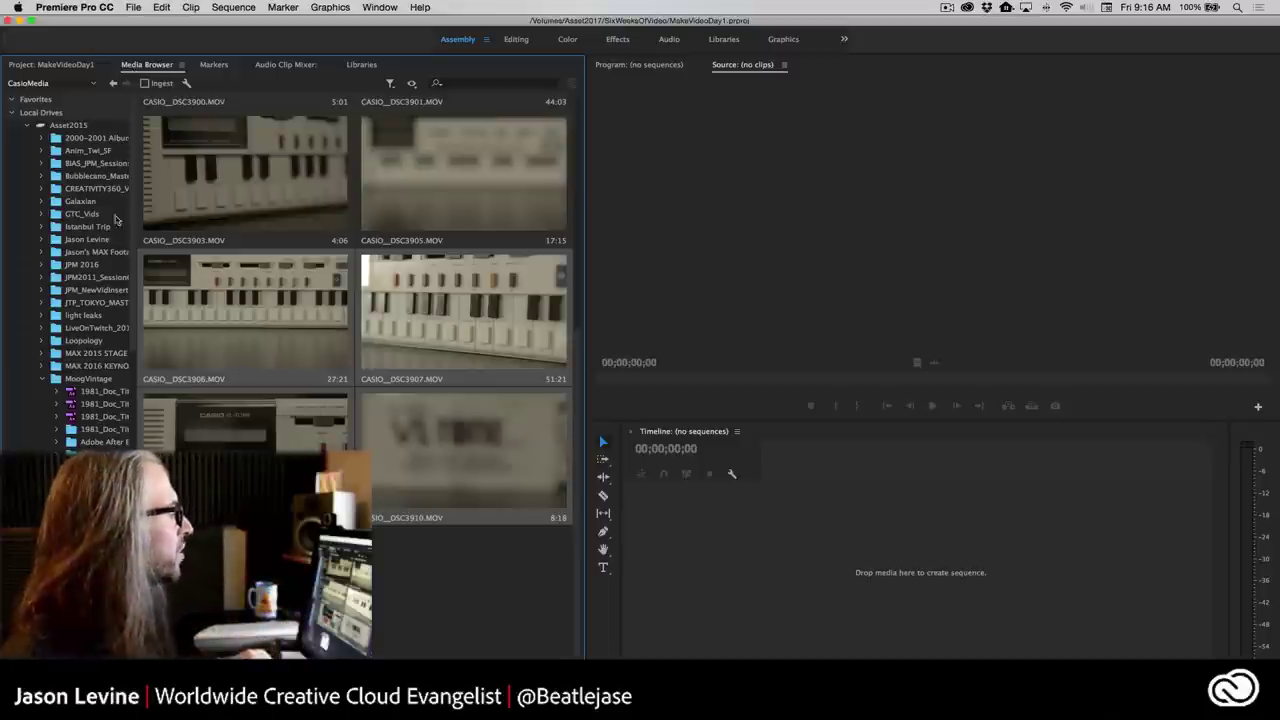
Check the four imported CASIO clips (DSC3906, 3907, 3908, 3910) in the Project bin, then return to the Media Browser.
{"action": "left_click", "coordinate": [52, 64]}
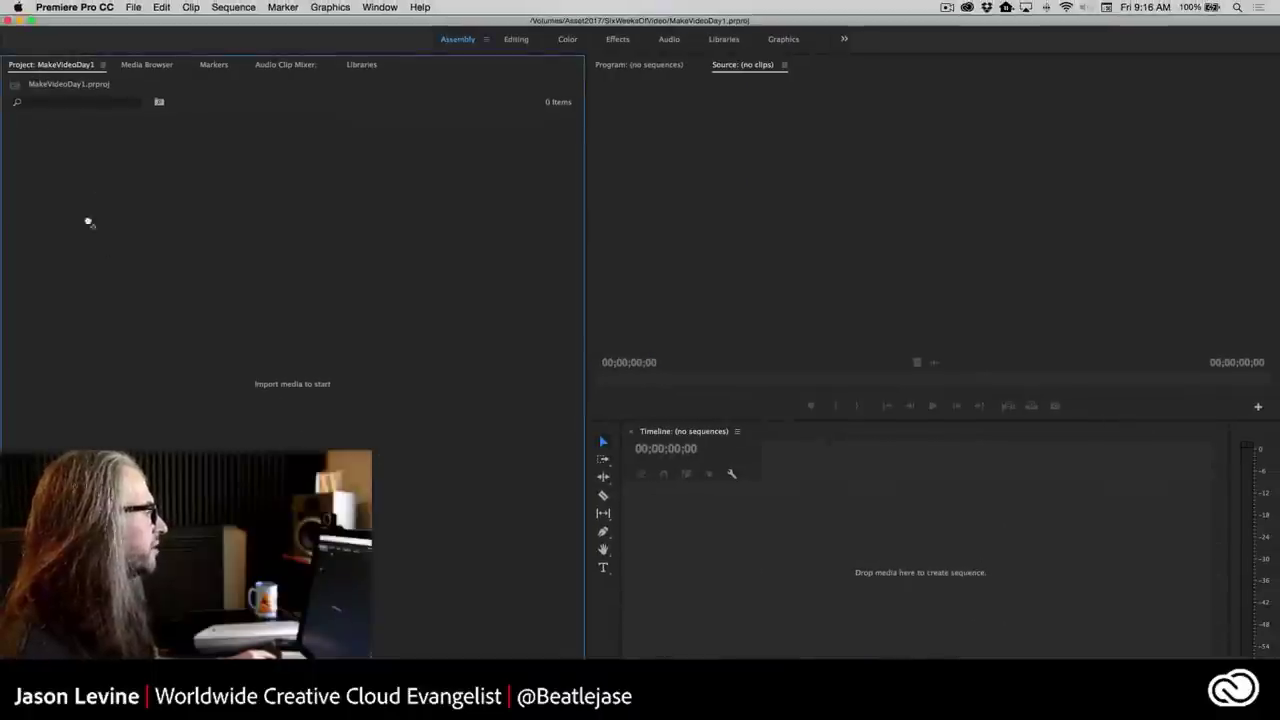
{"action": "left_click_drag", "start_coordinate": [155, 294], "coordinate": [155, 294]}
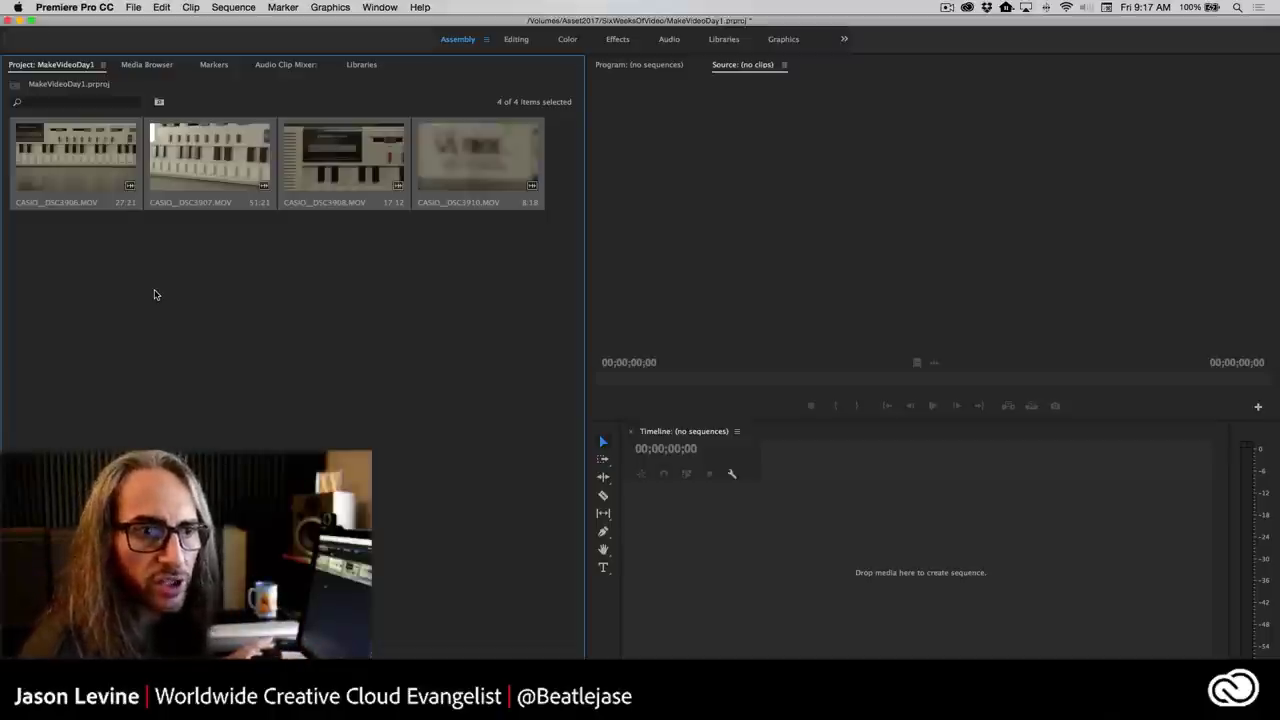
{"action": "left_click", "coordinate": [155, 294]}
{"action": "left_click", "coordinate": [128, 183]}
{"action": "key", "text": "Right"}
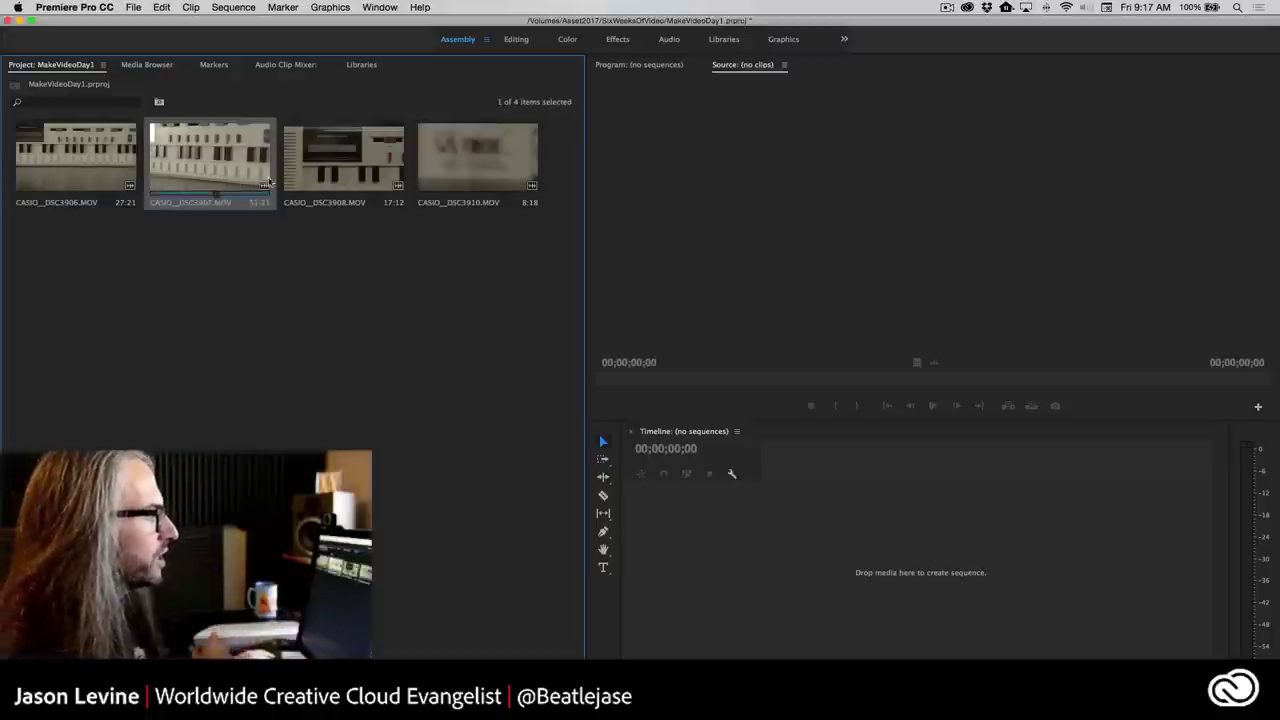
{"action": "key", "text": "Right"}
{"action": "key", "text": "Right"}
{"action": "left_click", "coordinate": [147, 65]}
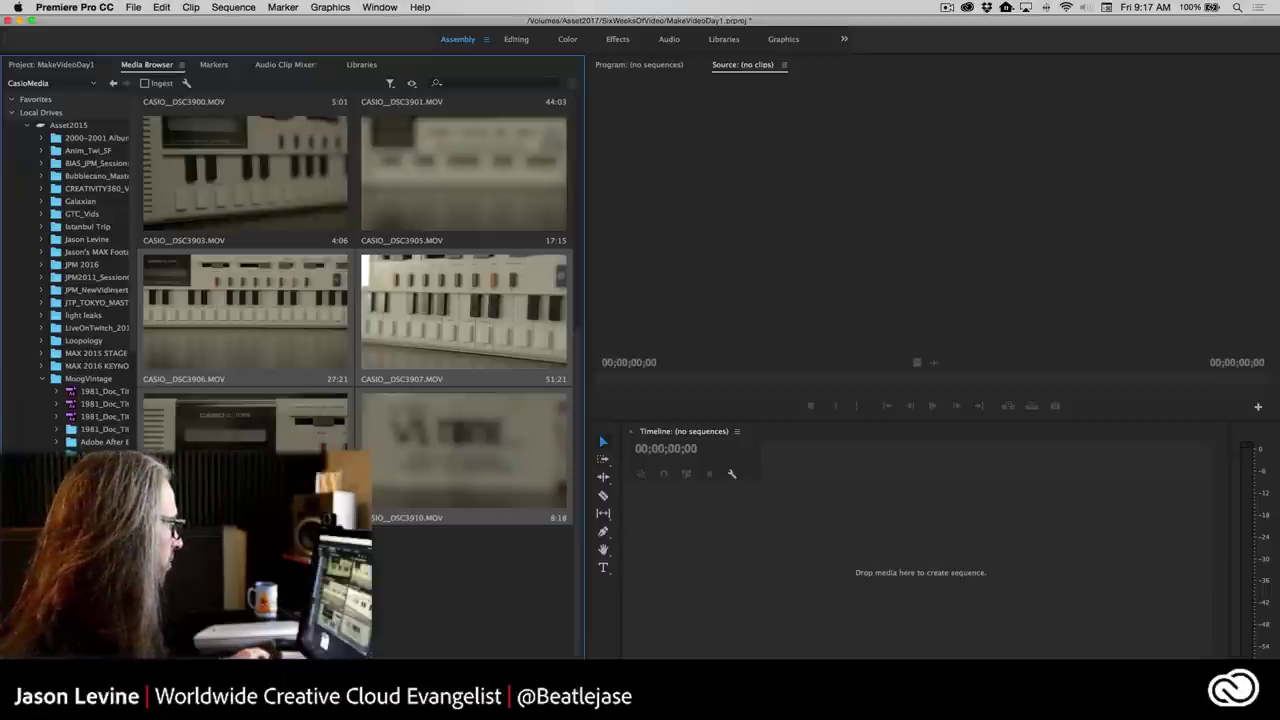
Import _DSC3341.MOV from the MoogMedia folder into the project.
{"action": "left_click", "coordinate": [95, 467]}
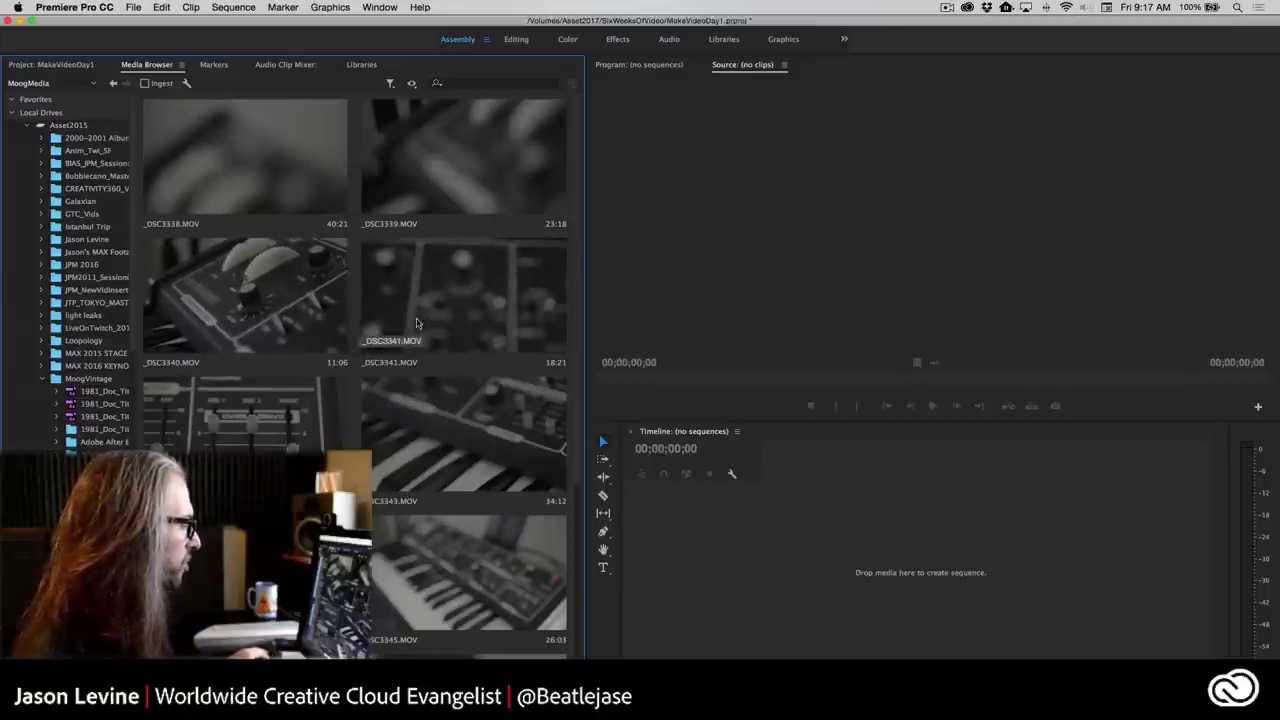
{"action": "left_click", "coordinate": [239, 314]}
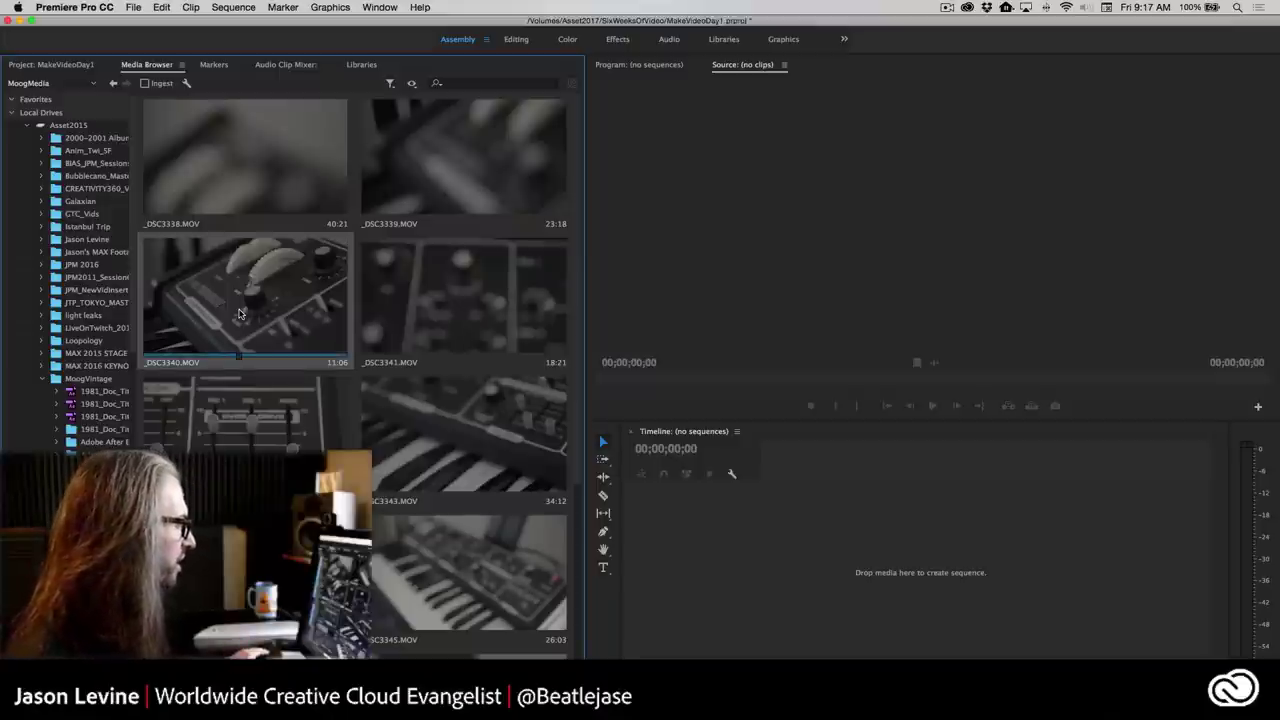
{"action": "left_click", "coordinate": [438, 317]}
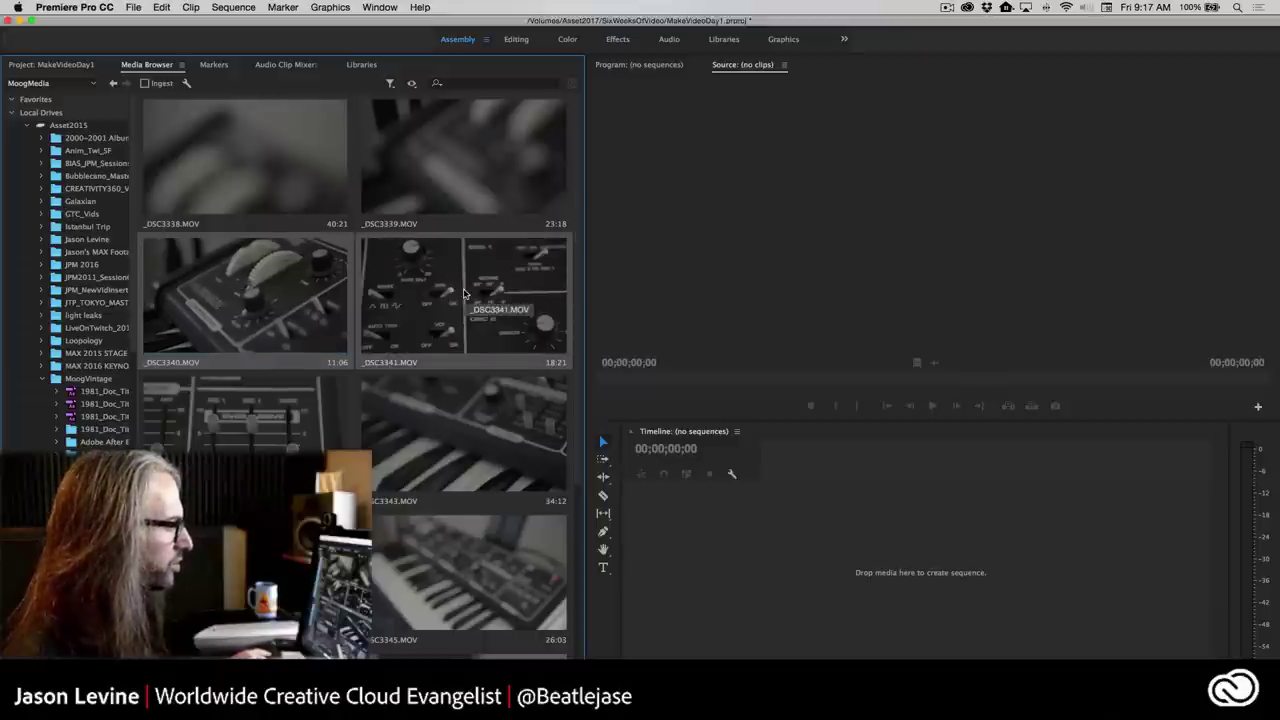
{"action": "right_click", "coordinate": [460, 290]}
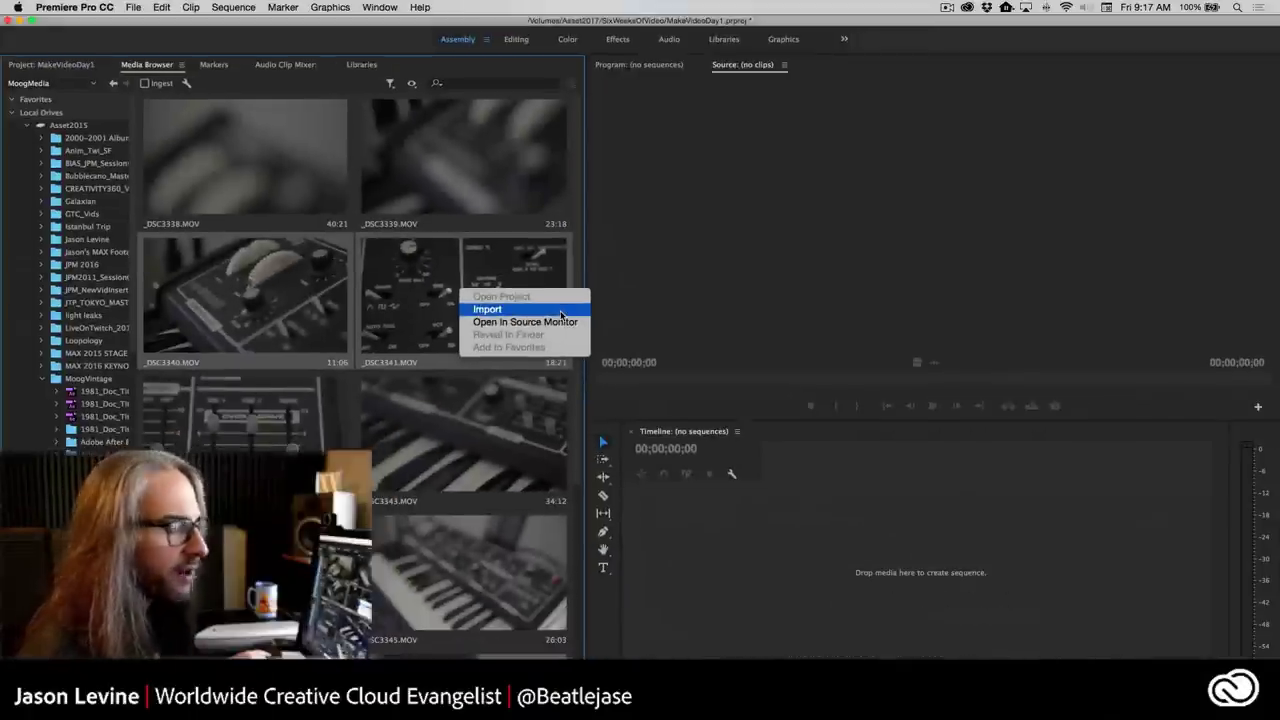
{"action": "left_click", "coordinate": [560, 310]}
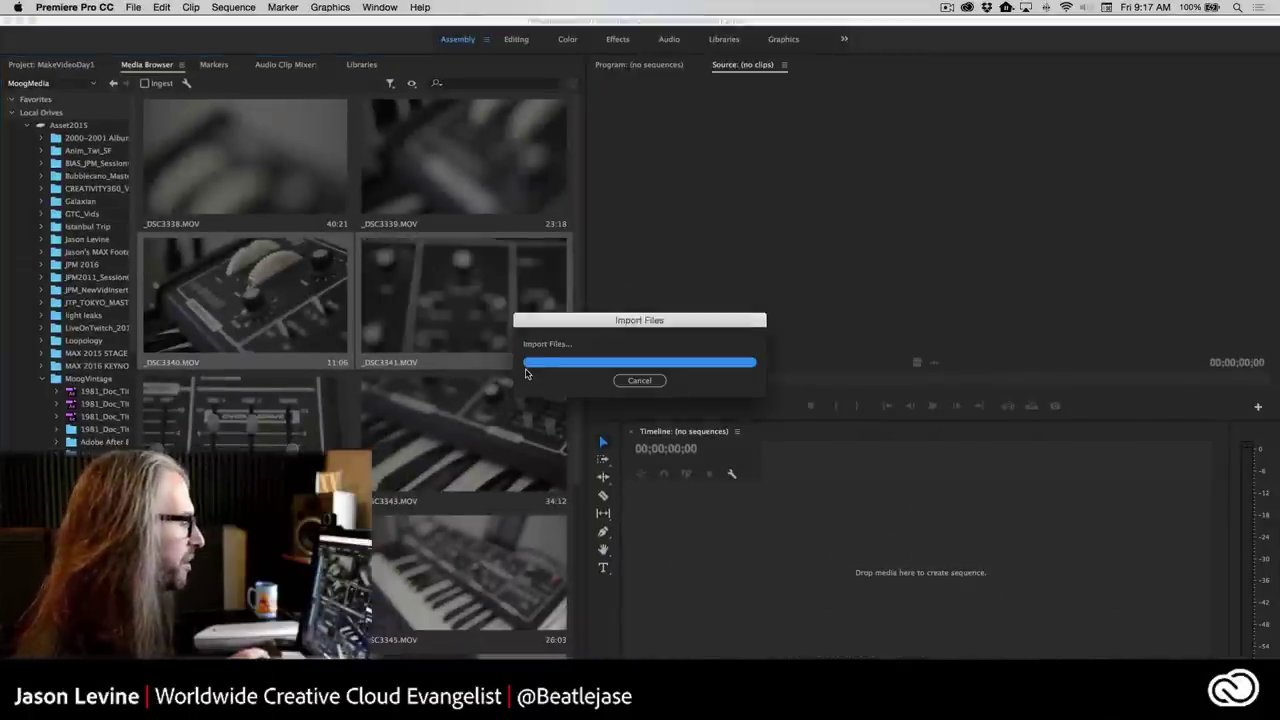
{"action": "left_click", "coordinate": [40, 66]}
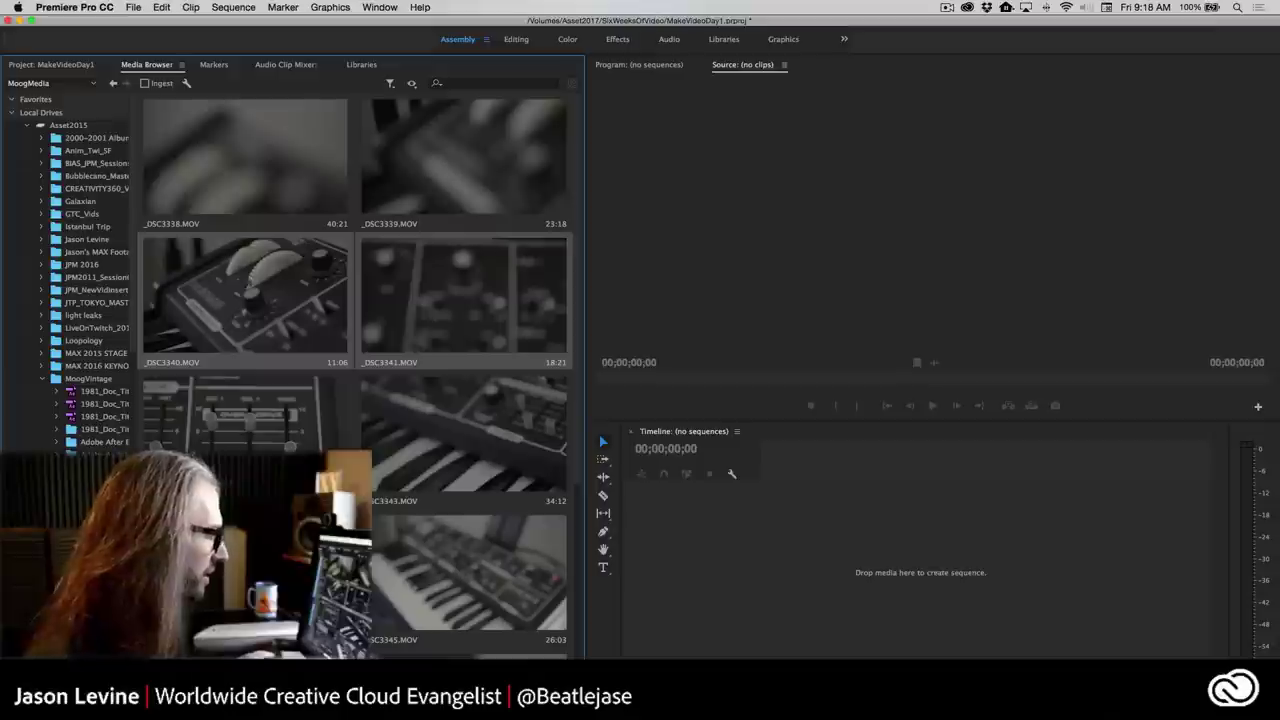
{"action": "mouse_move", "coordinate": [577, 469]}
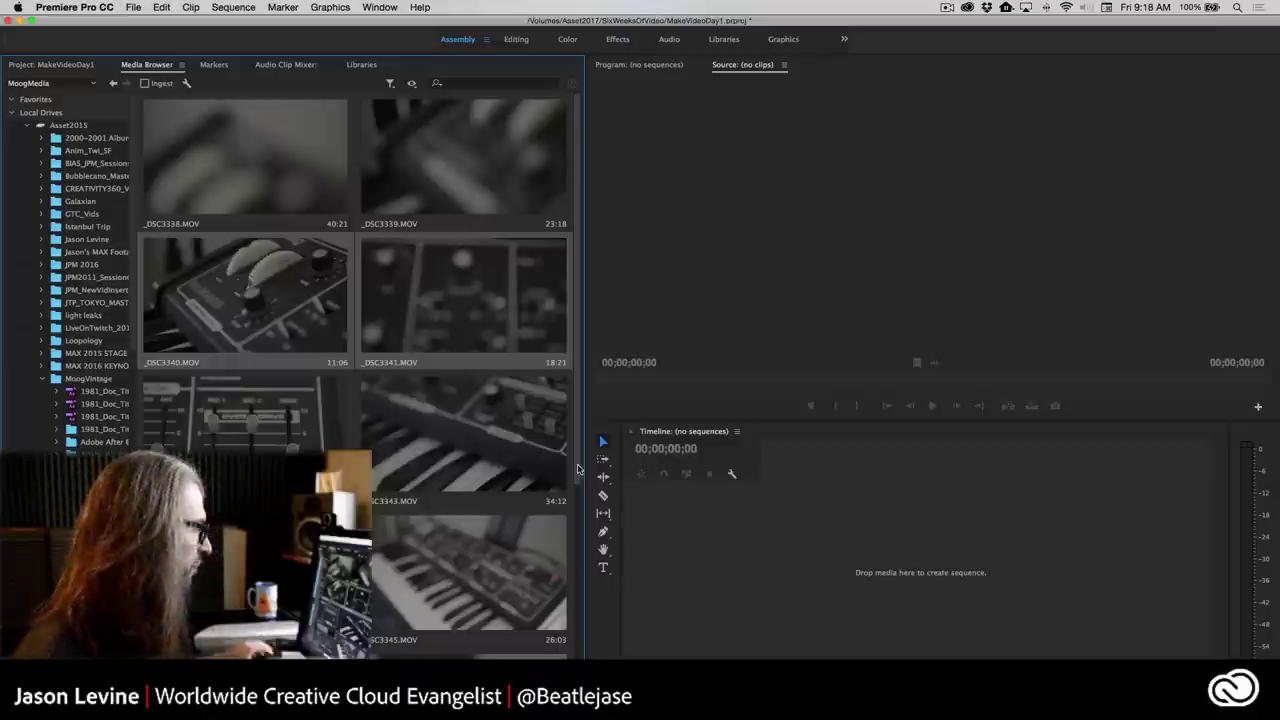
Browse the NIKON D800 card's DCIM > 102ND800 folder and select _DSC6569.MOV.
{"action": "scroll", "coordinate": [125, 358], "scroll_direction": "down", "scroll_amount": 5}
{"action": "scroll", "coordinate": [125, 358], "scroll_direction": "down", "scroll_amount": 5}
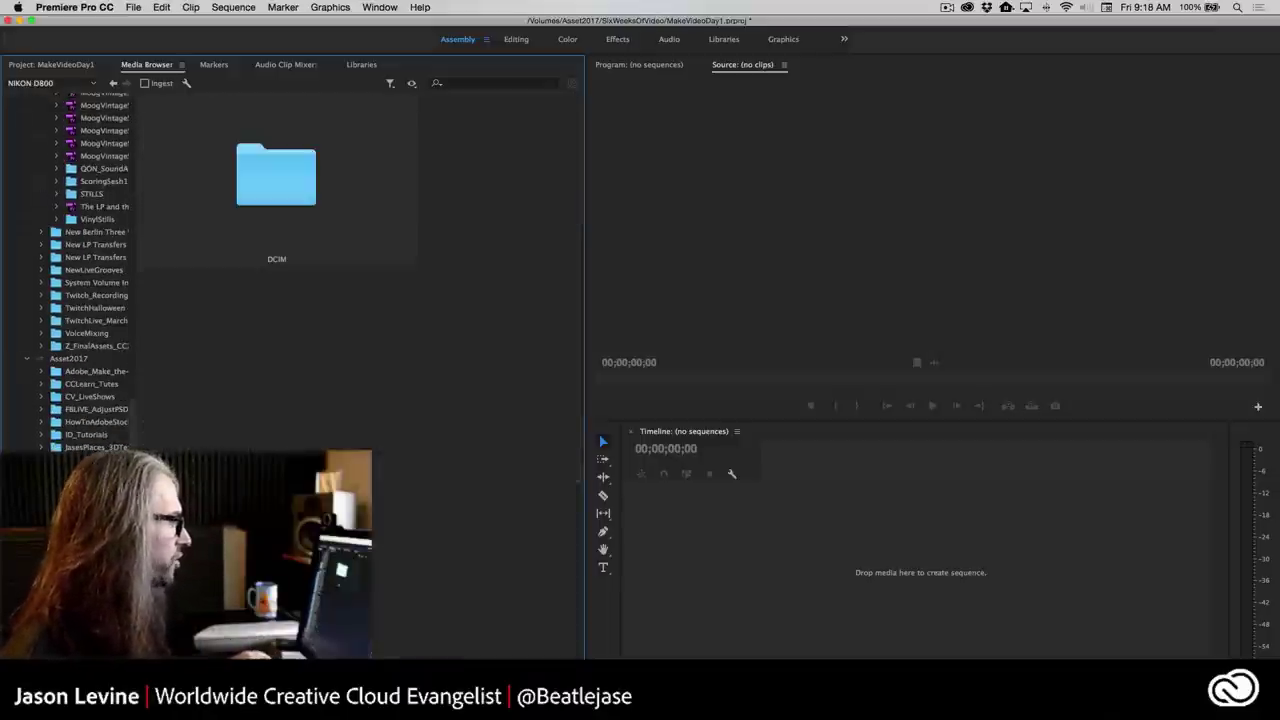
{"action": "double_click", "coordinate": [278, 183]}
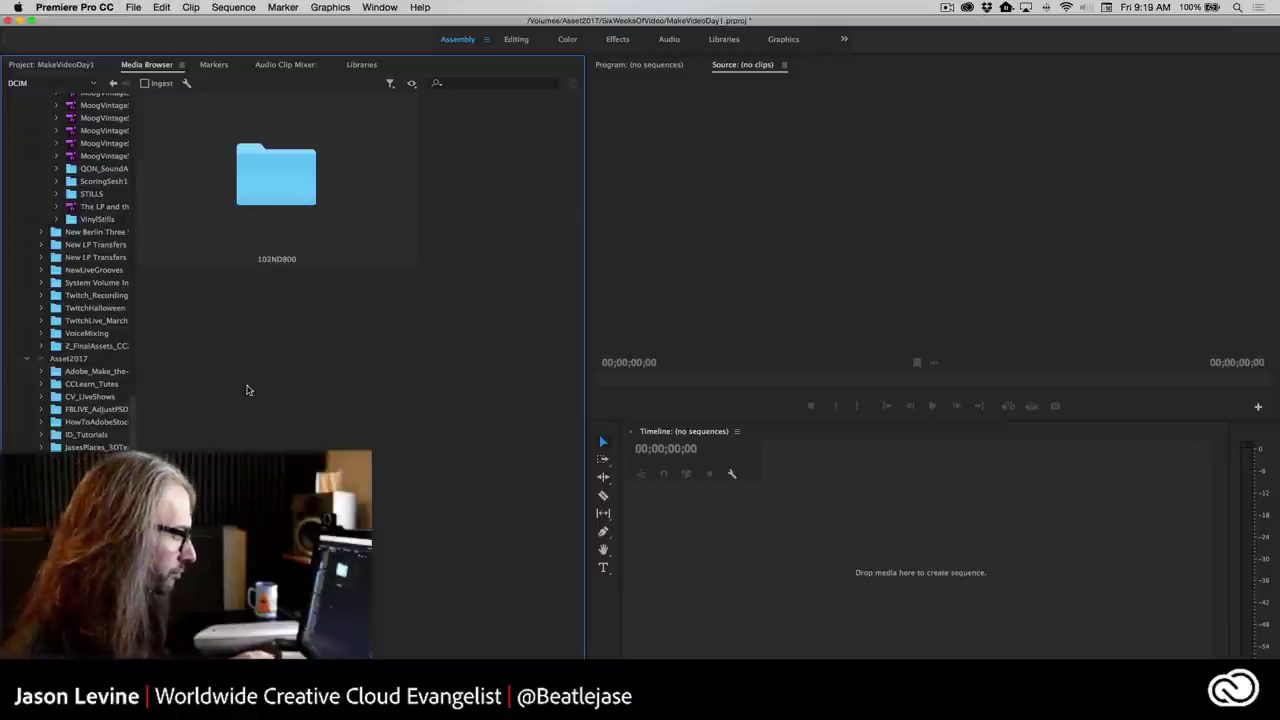
{"action": "double_click", "coordinate": [261, 154]}
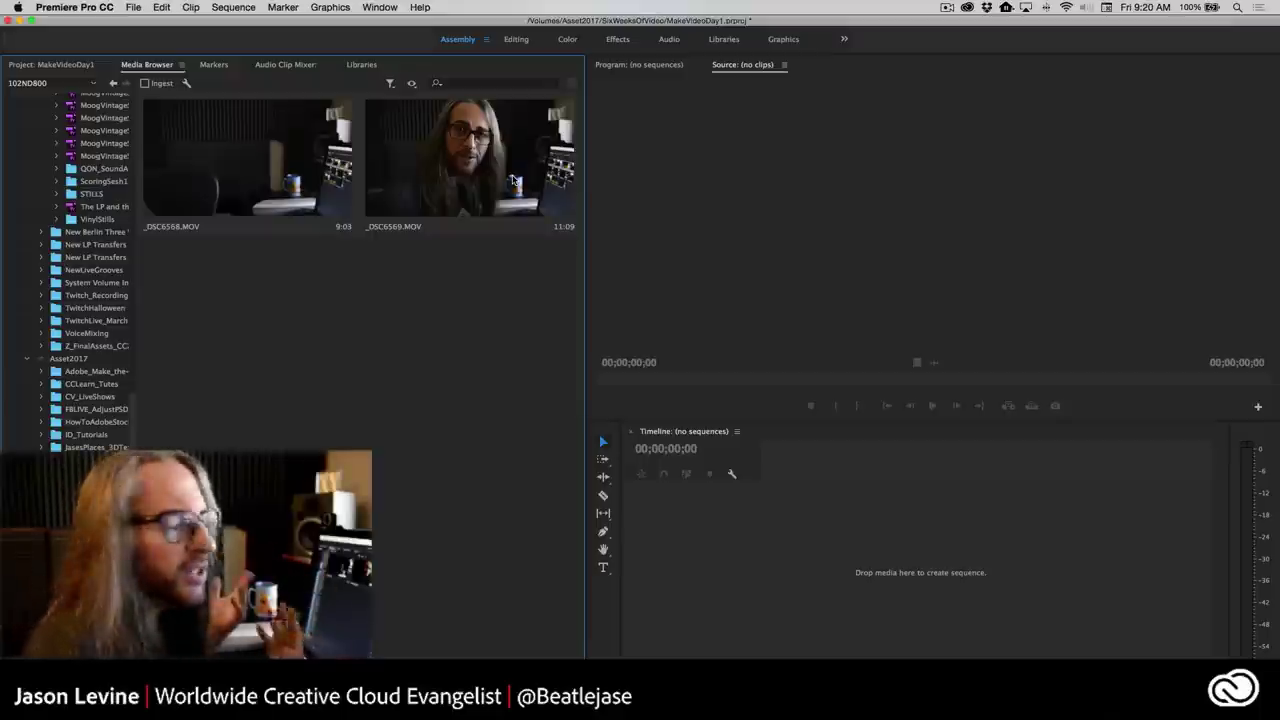
{"action": "left_click", "coordinate": [425, 170]}
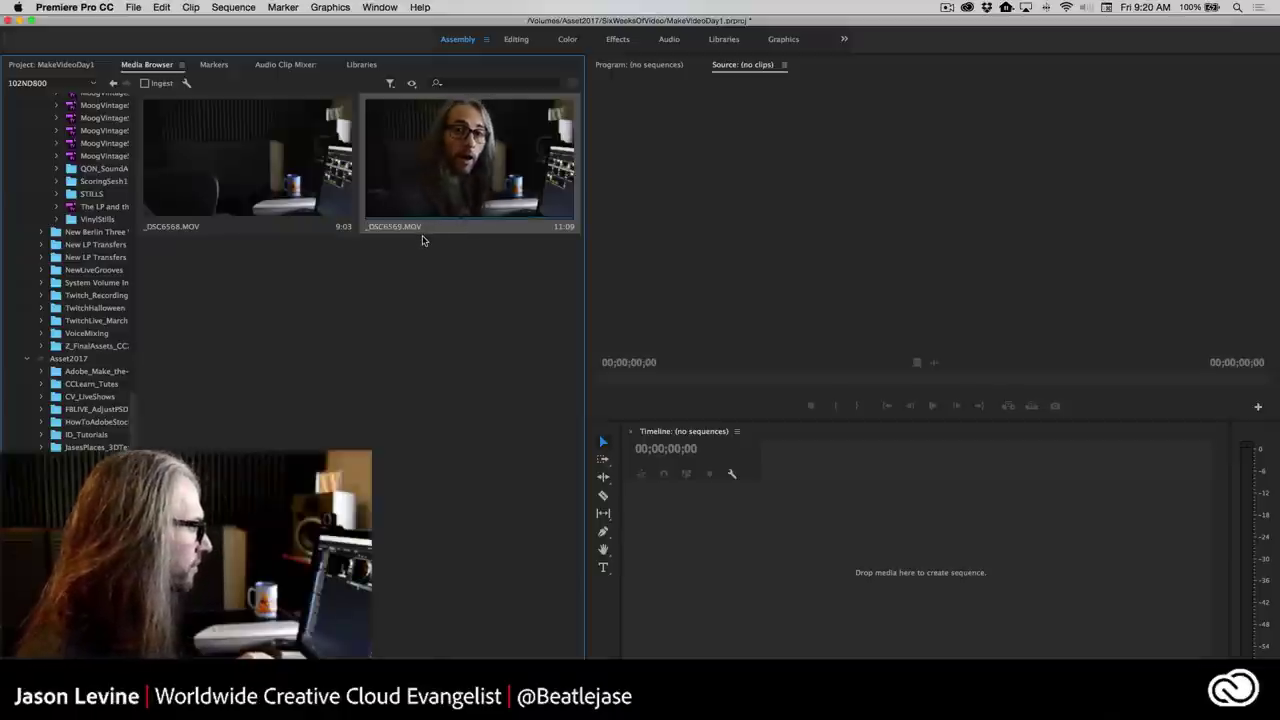
{"action": "left_click", "coordinate": [75, 7]}
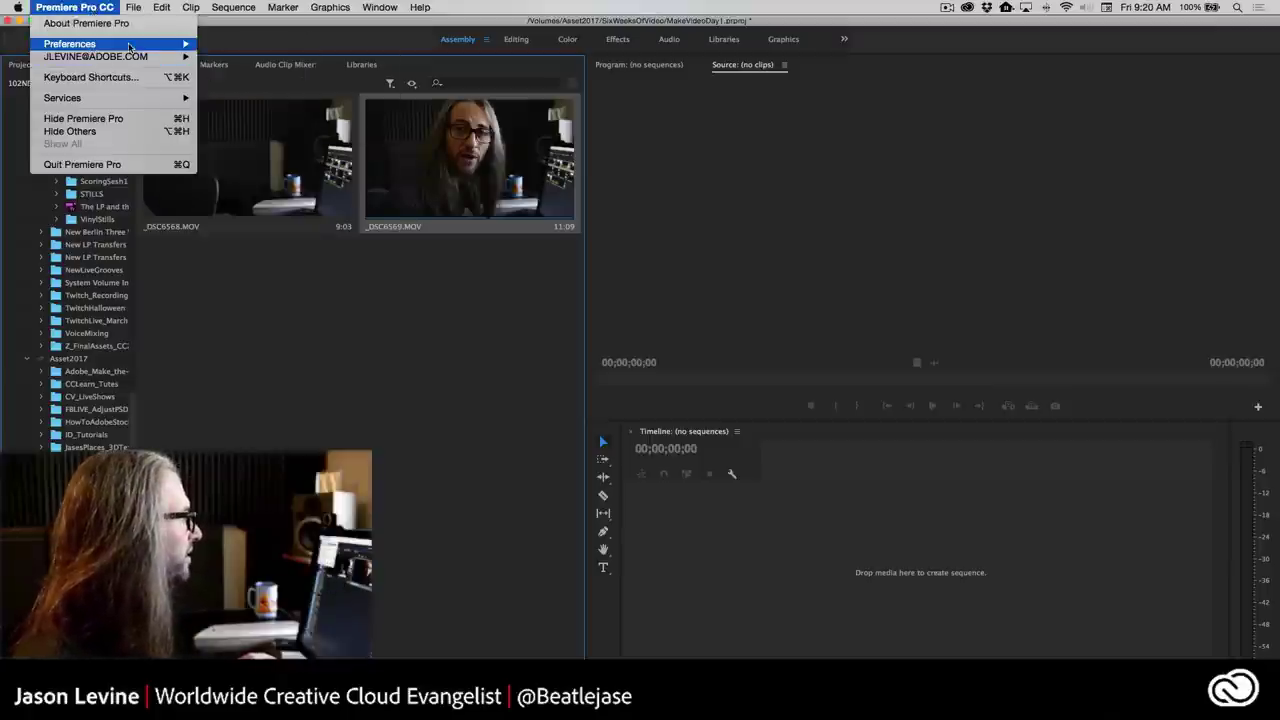
Set Focusrite Thunderbolt as default audio input and output, keep 44100 Hz, and close Preferences.
{"action": "left_click", "coordinate": [275, 82]}
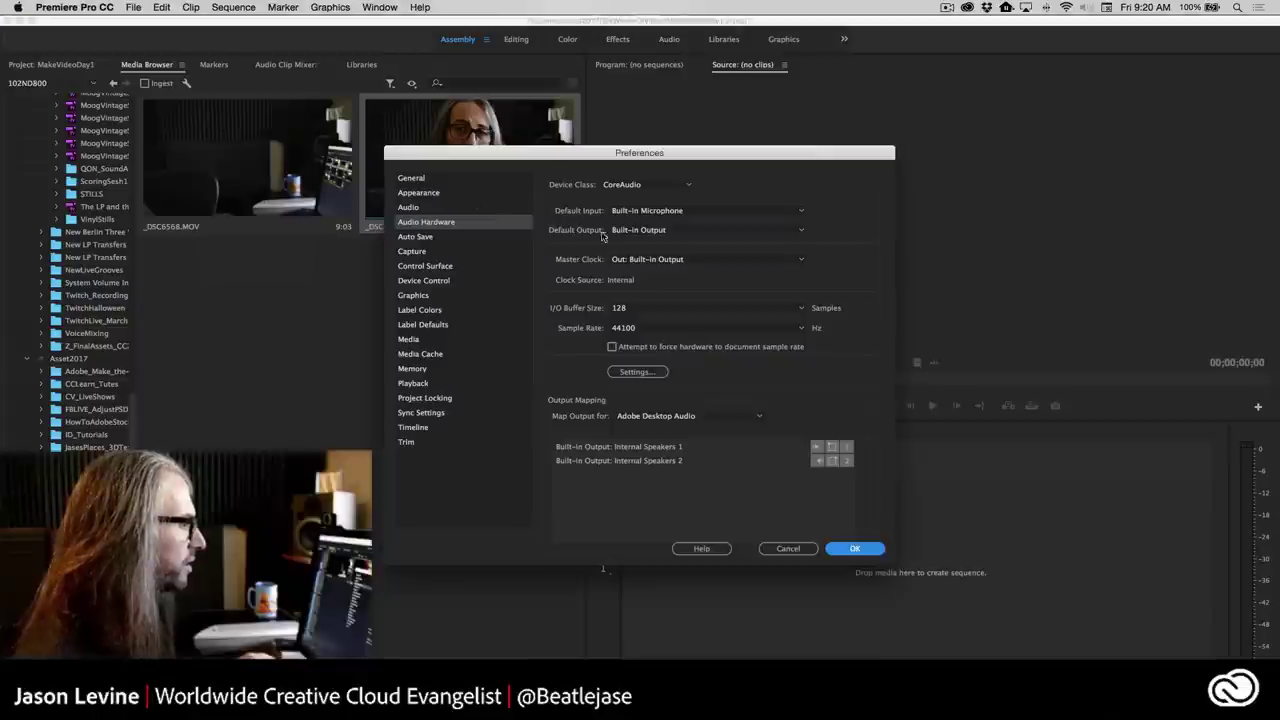
{"action": "left_click", "coordinate": [642, 210]}
{"action": "left_click", "coordinate": [660, 248]}
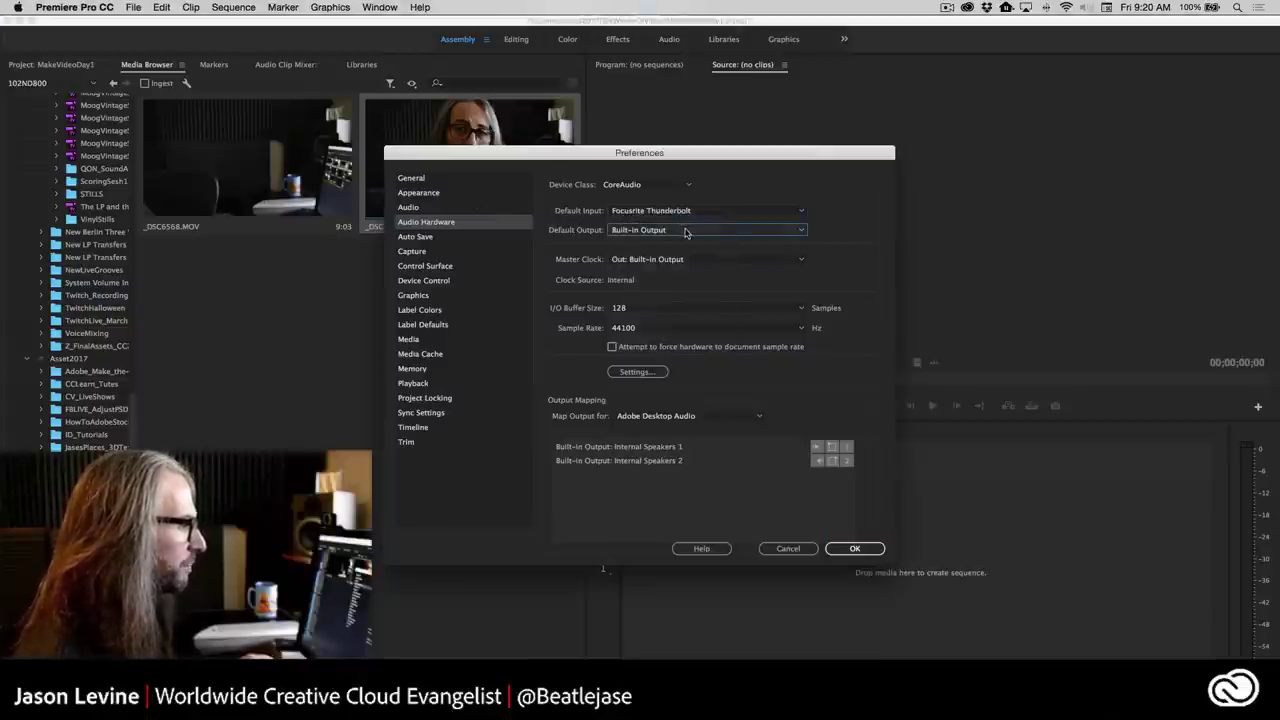
{"action": "left_click", "coordinate": [686, 231]}
{"action": "left_click", "coordinate": [692, 293]}
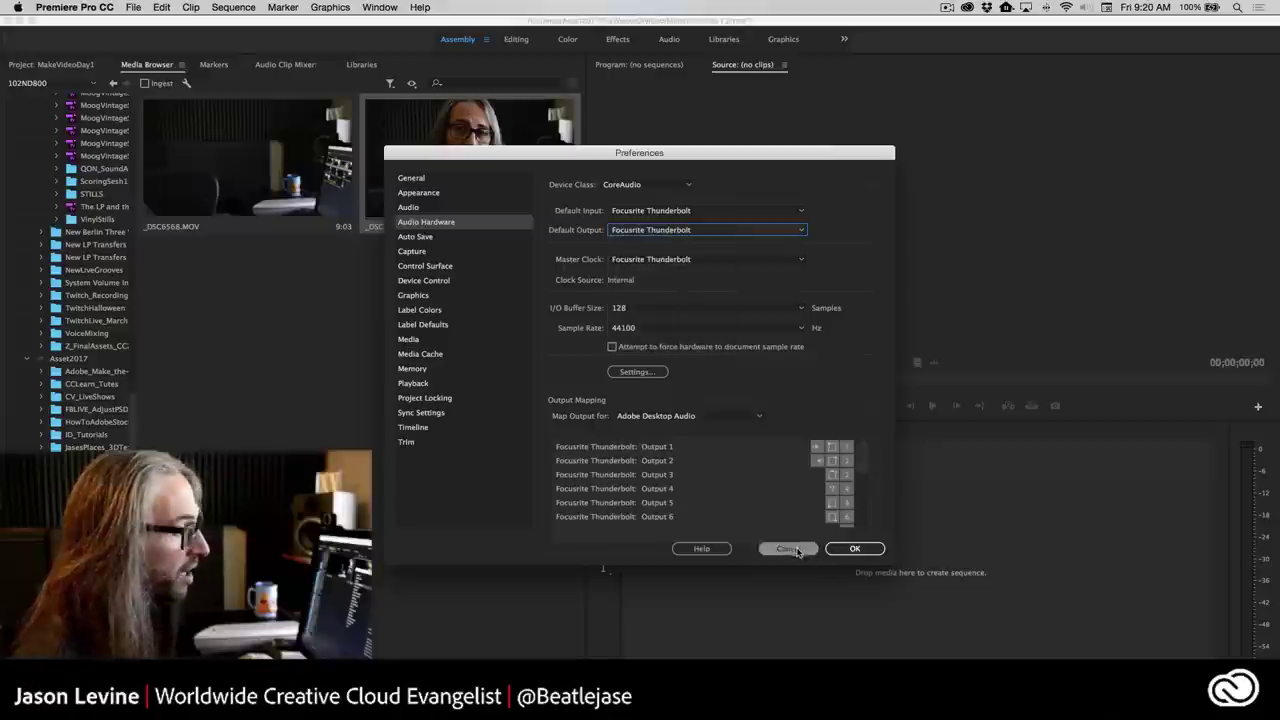
{"action": "left_click", "coordinate": [660, 327]}
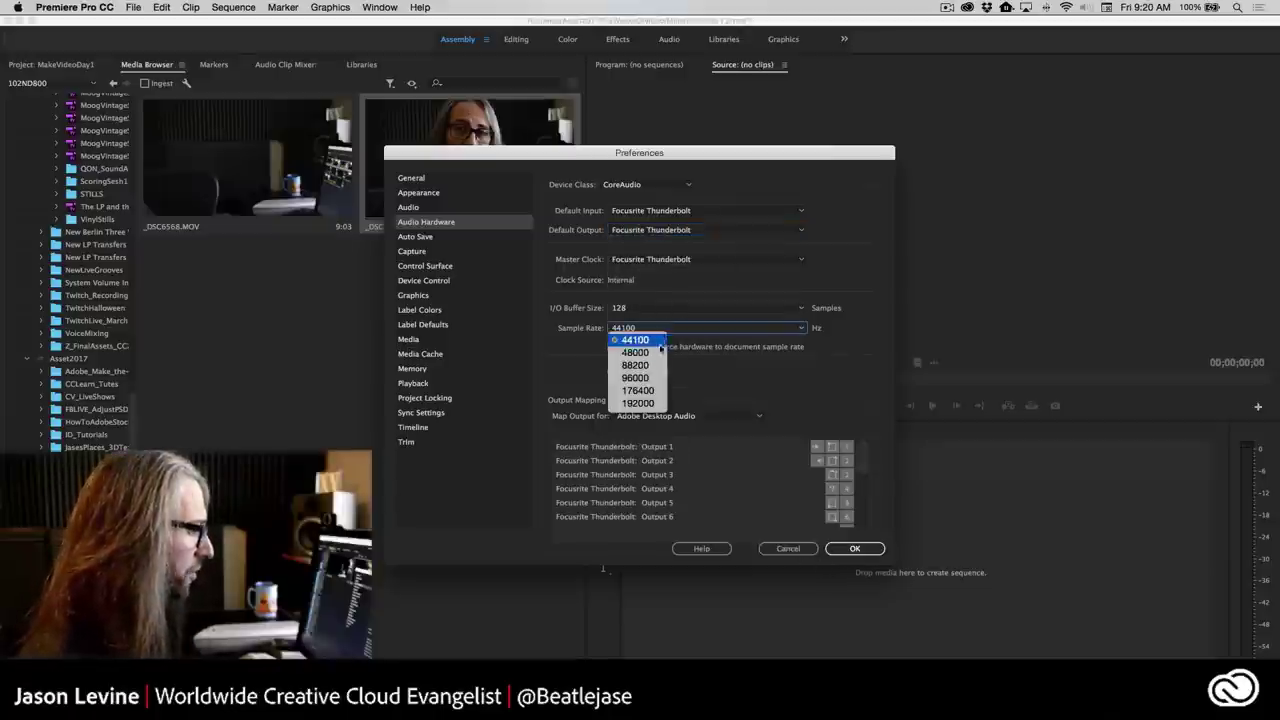
{"action": "left_click", "coordinate": [780, 511]}
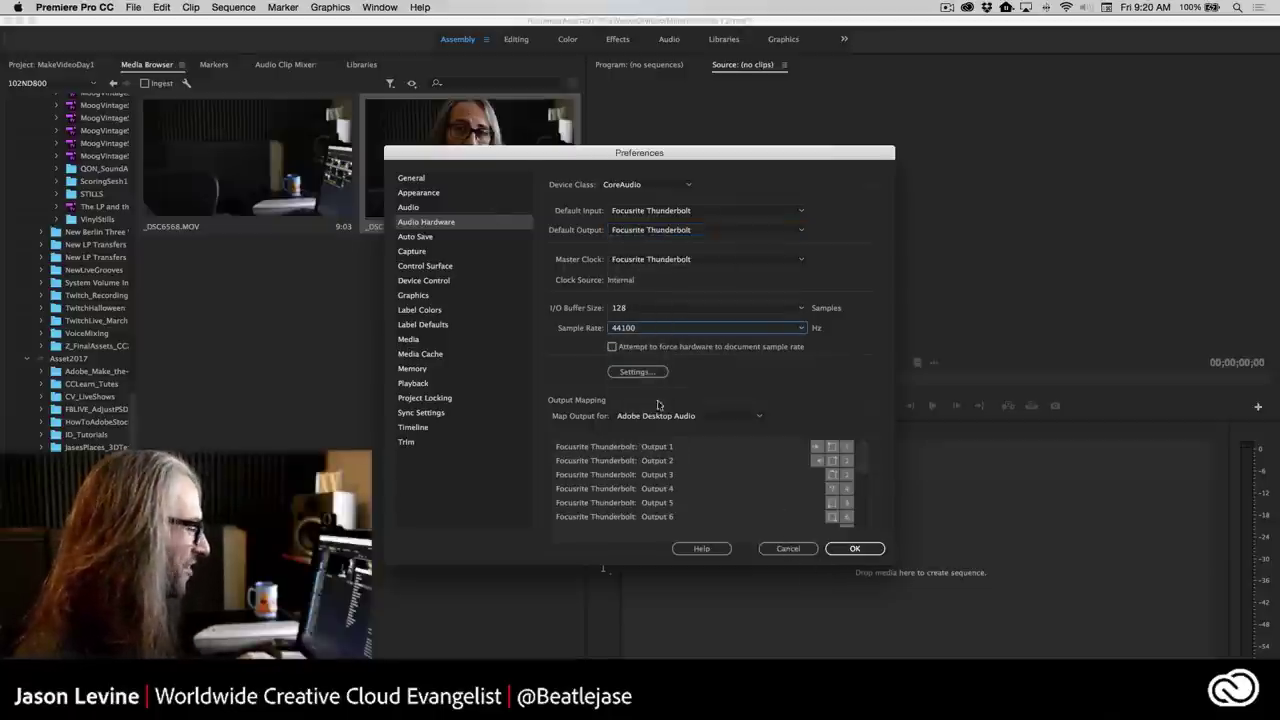
{"action": "key", "text": "Return"}
Reopen Audio Hardware preferences and reassign default input and output to Focusrite Thunderbolt.
{"action": "left_click", "coordinate": [73, 7]}
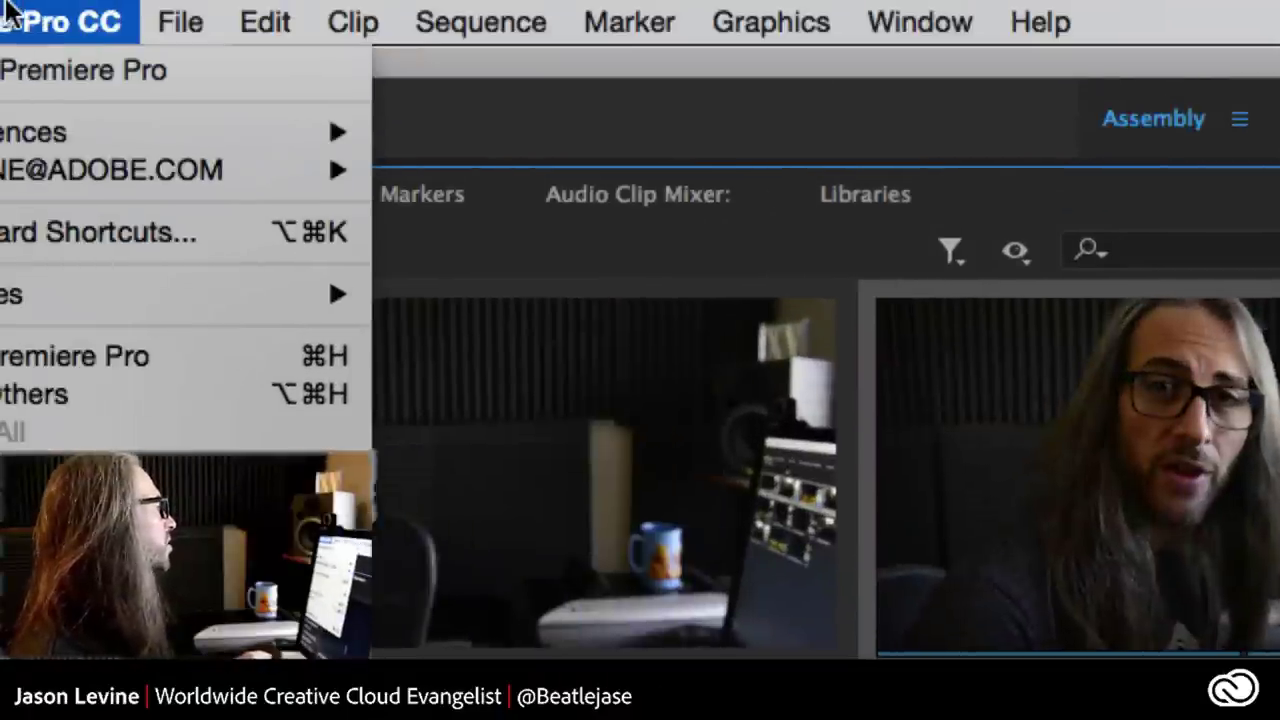
{"action": "mouse_move", "coordinate": [210, 132]}
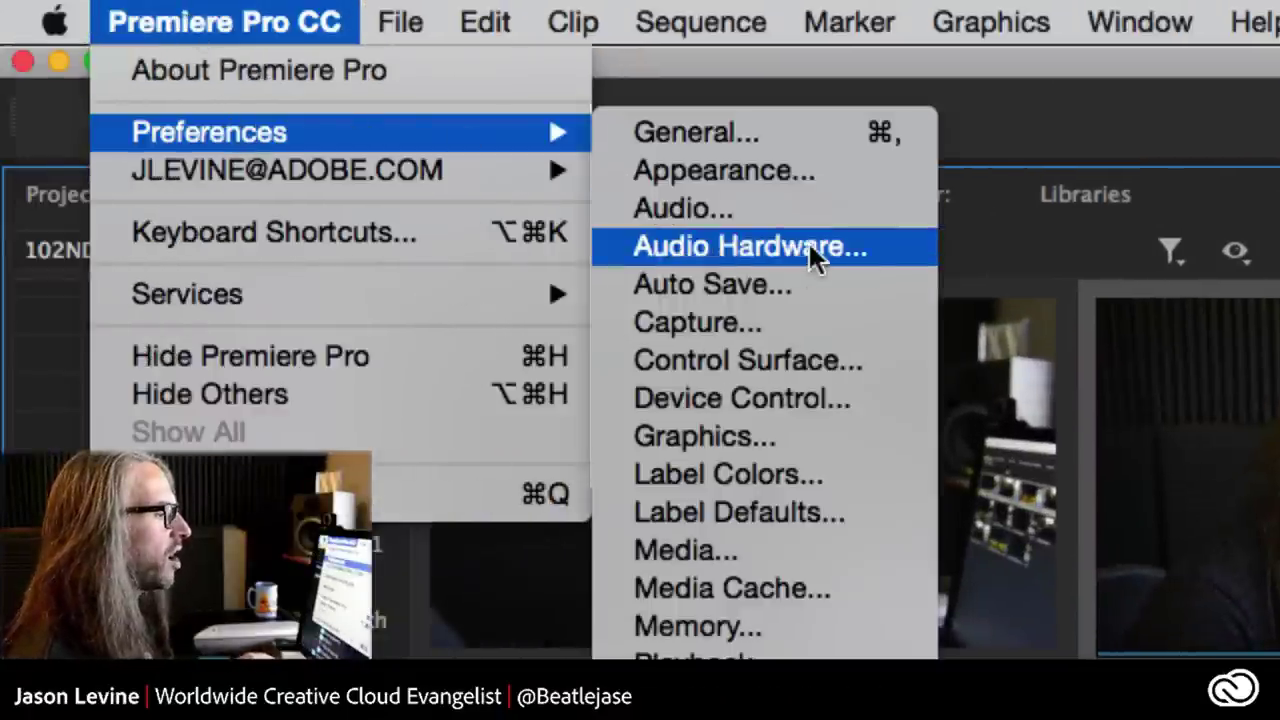
{"action": "left_click", "coordinate": [870, 245]}
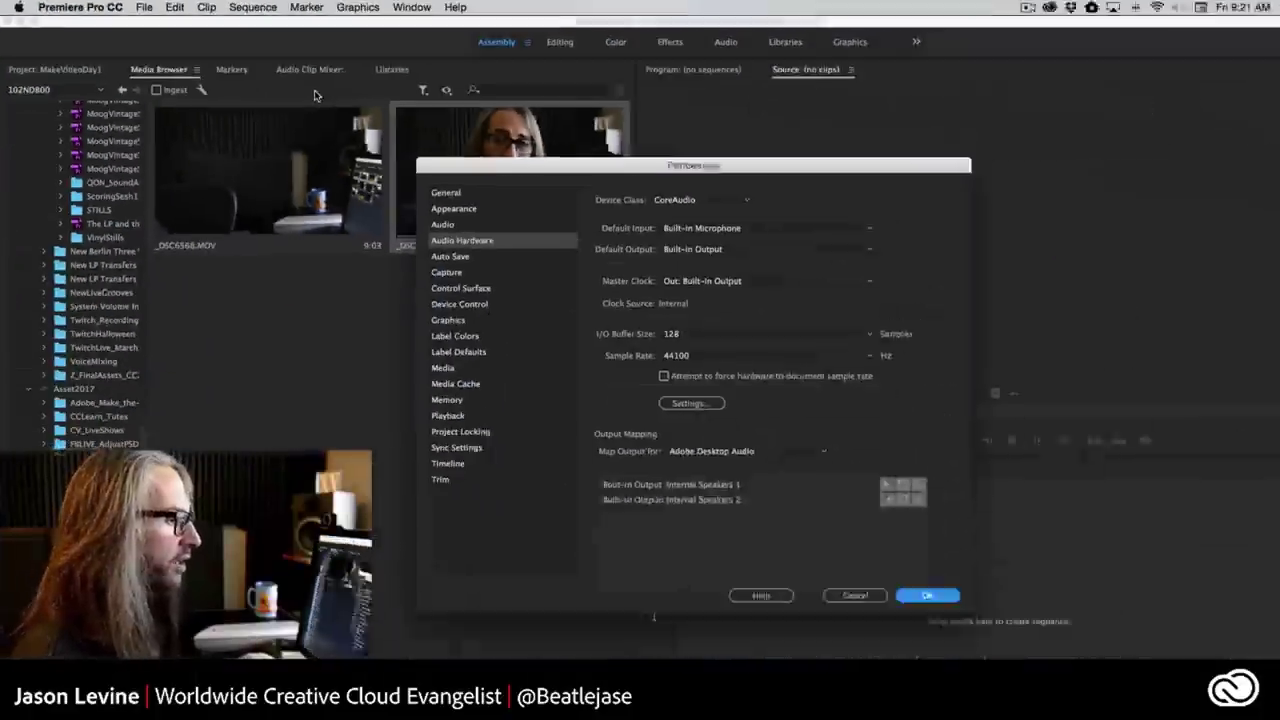
{"action": "left_click_drag", "start_coordinate": [578, 150], "coordinate": [478, 78]}
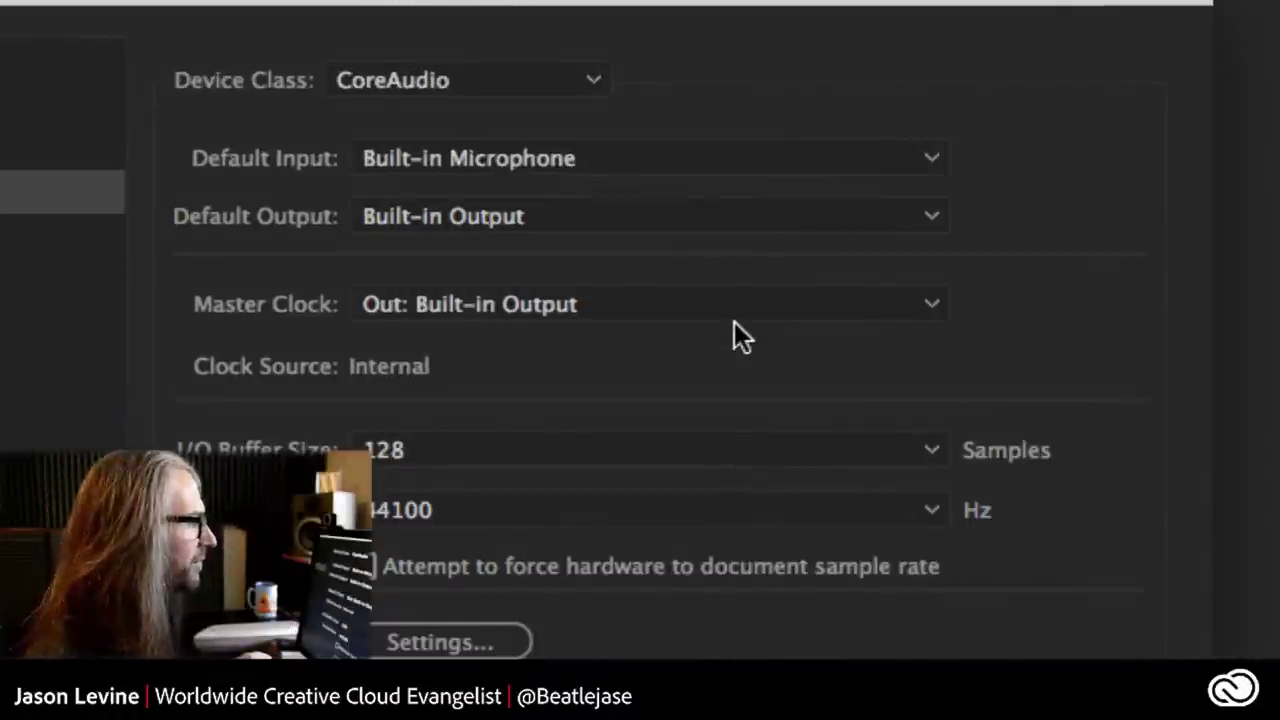
{"action": "left_click", "coordinate": [698, 161]}
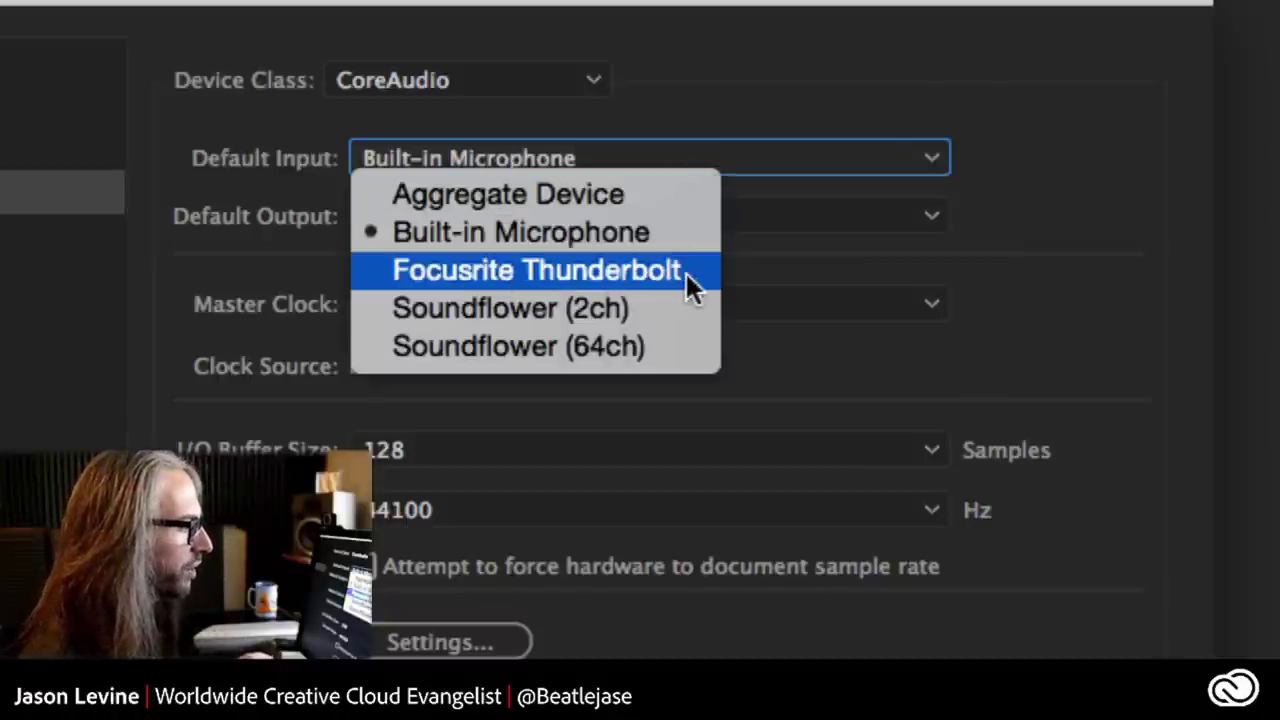
{"action": "left_click", "coordinate": [685, 271]}
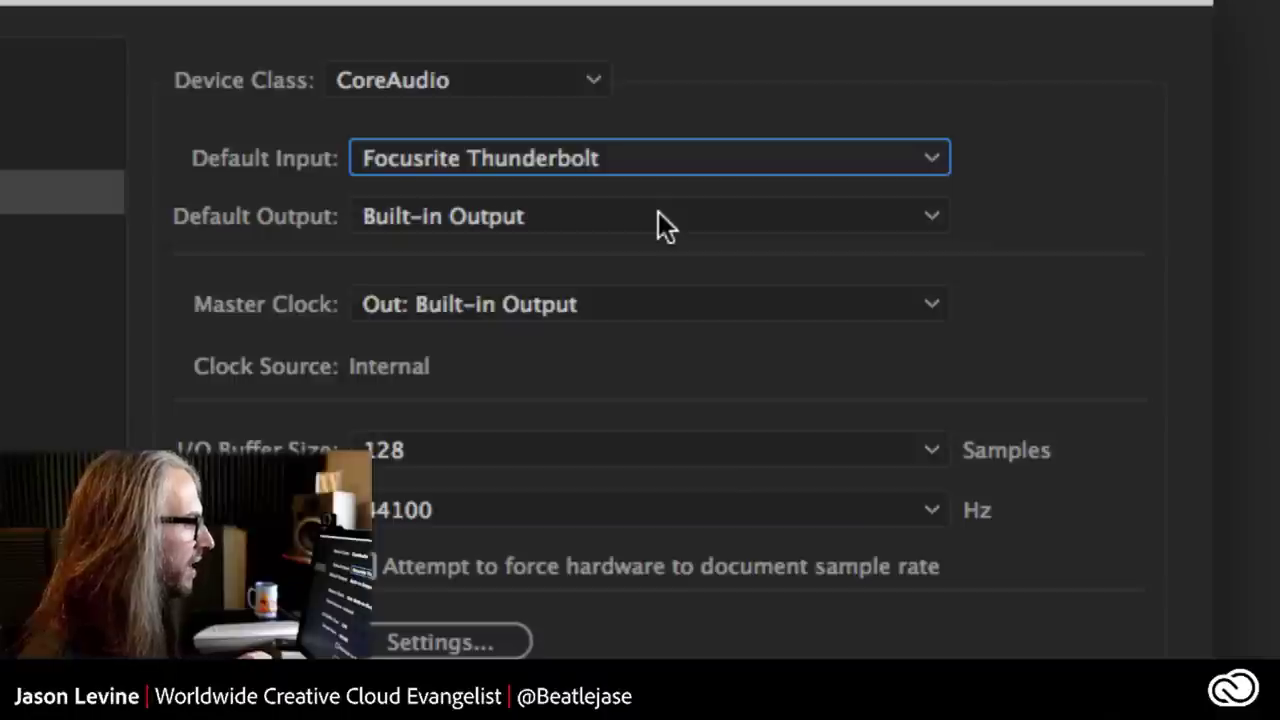
{"action": "left_click", "coordinate": [658, 216]}
{"action": "left_click", "coordinate": [625, 397]}
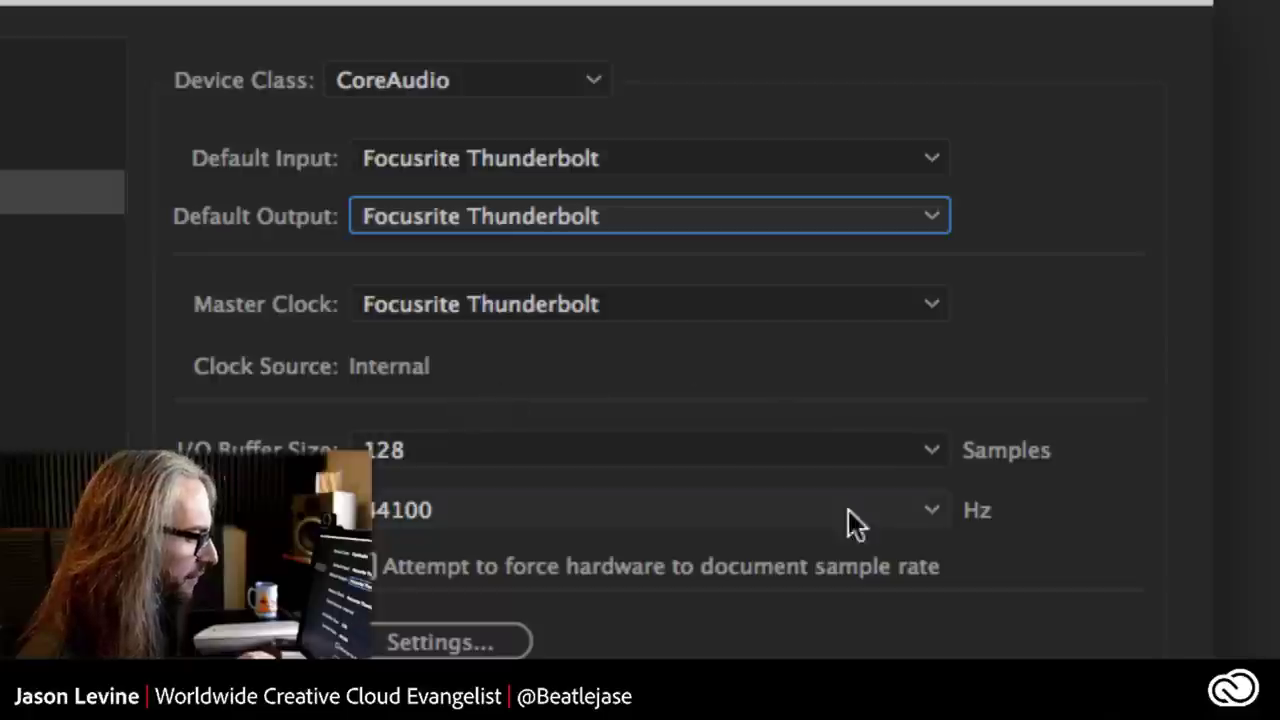
{"action": "left_click", "coordinate": [908, 511]}
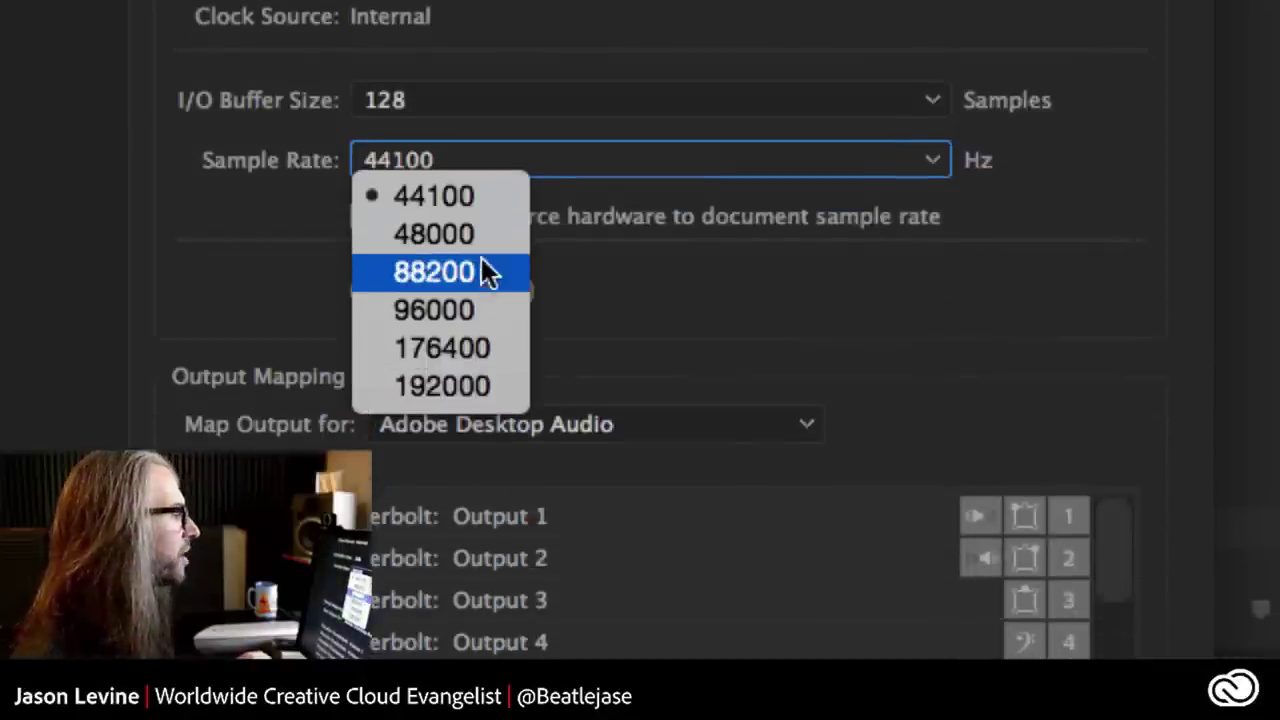
Change the audio hardware sample rate from 44100 to 48000 Hz, leaving buffer size at 128.
{"action": "key", "text": "Escape"}
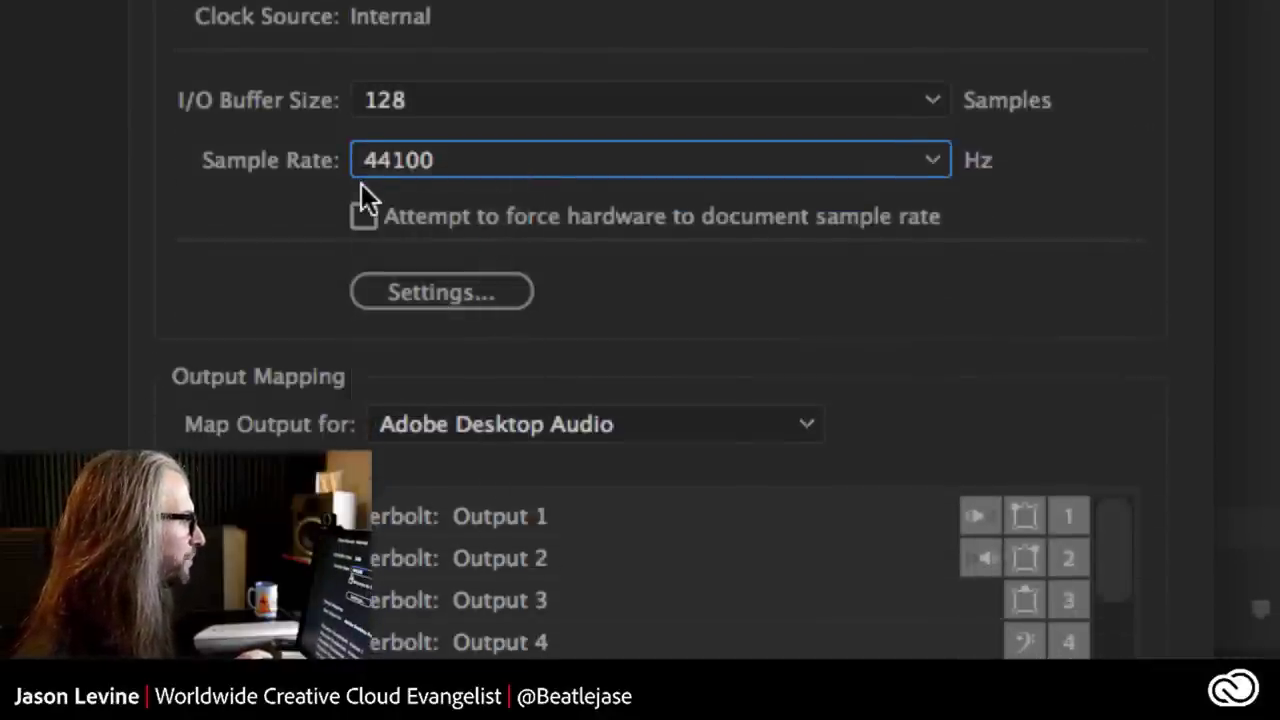
{"action": "key", "text": "Down"}
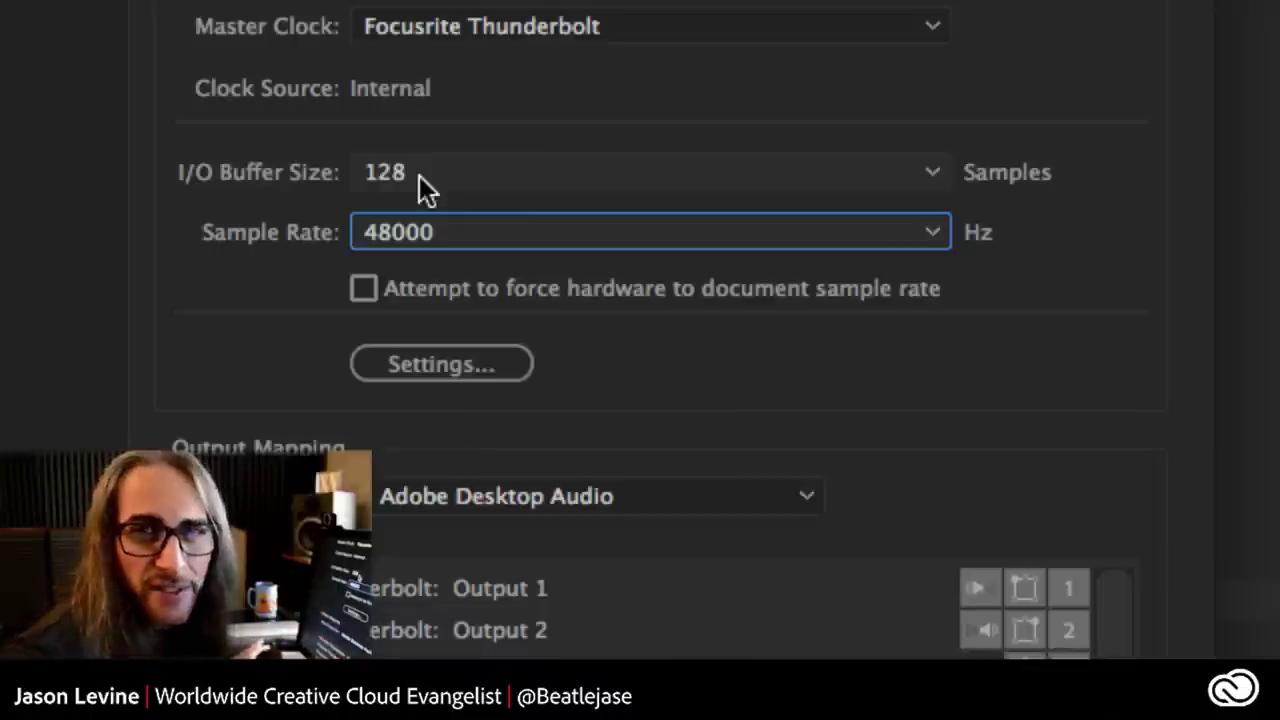
{"action": "left_click", "coordinate": [419, 175]}
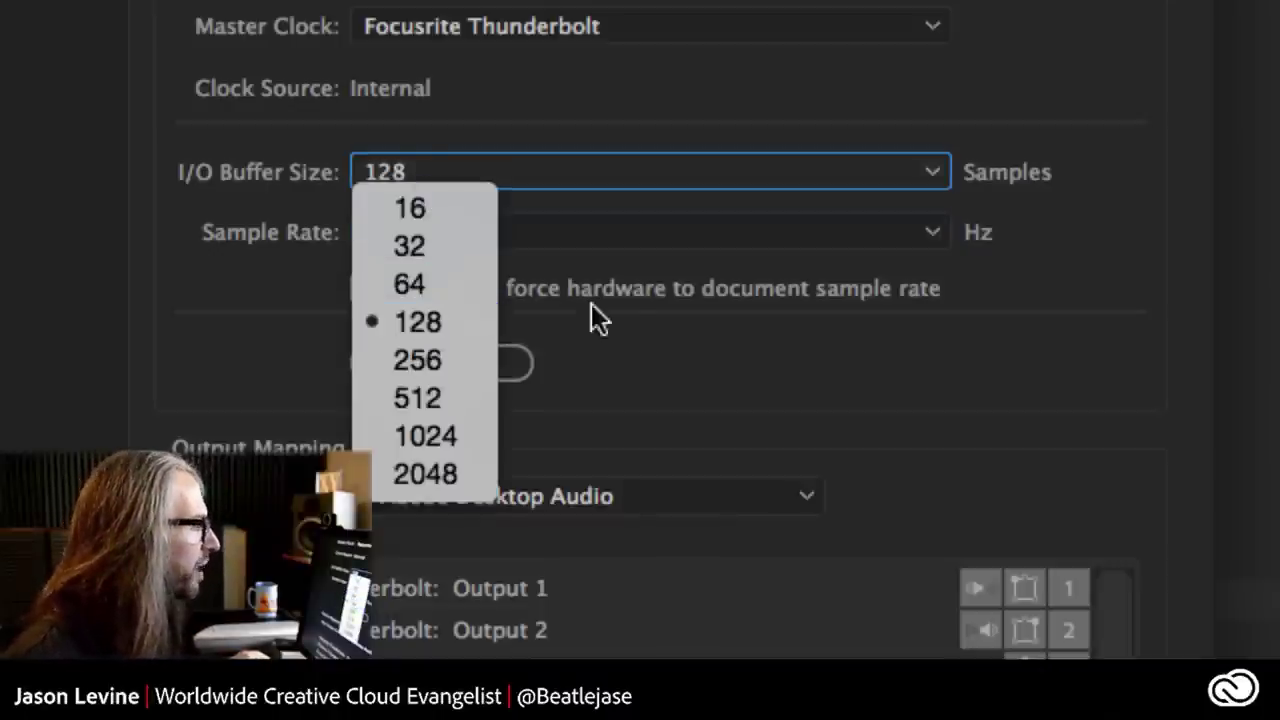
{"action": "left_click", "coordinate": [474, 322]}
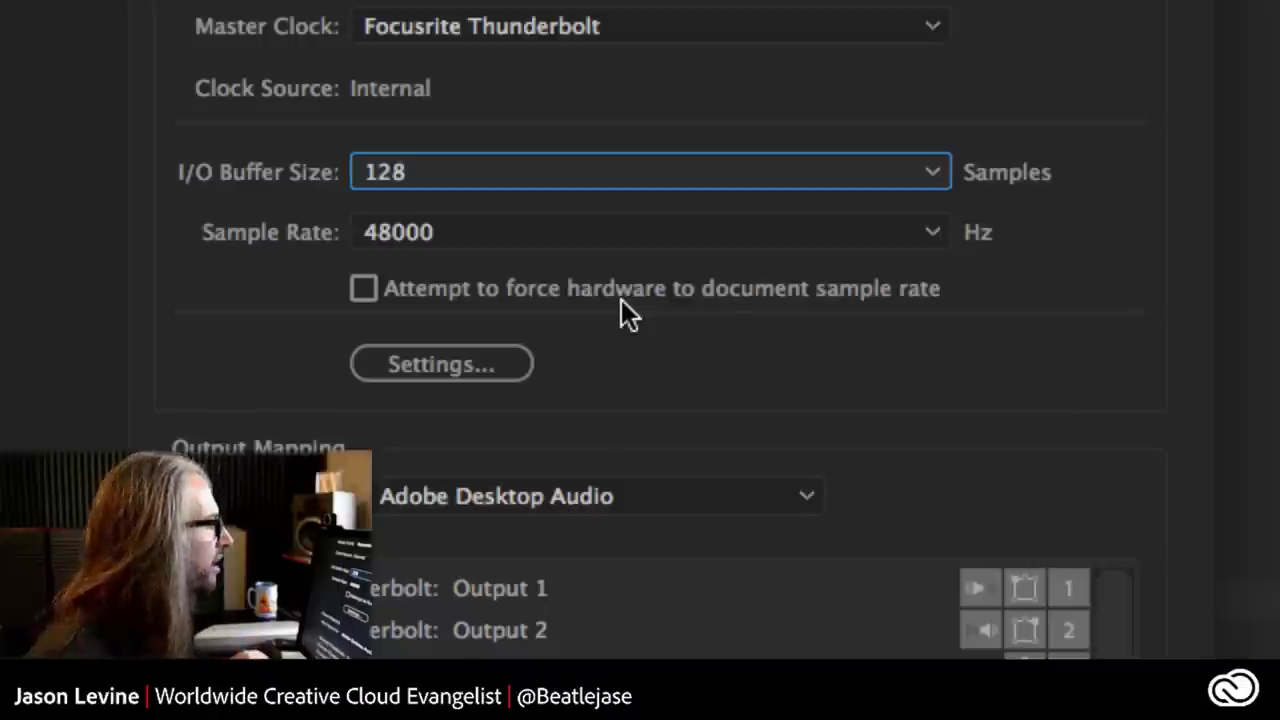
{"action": "left_click", "coordinate": [540, 185]}
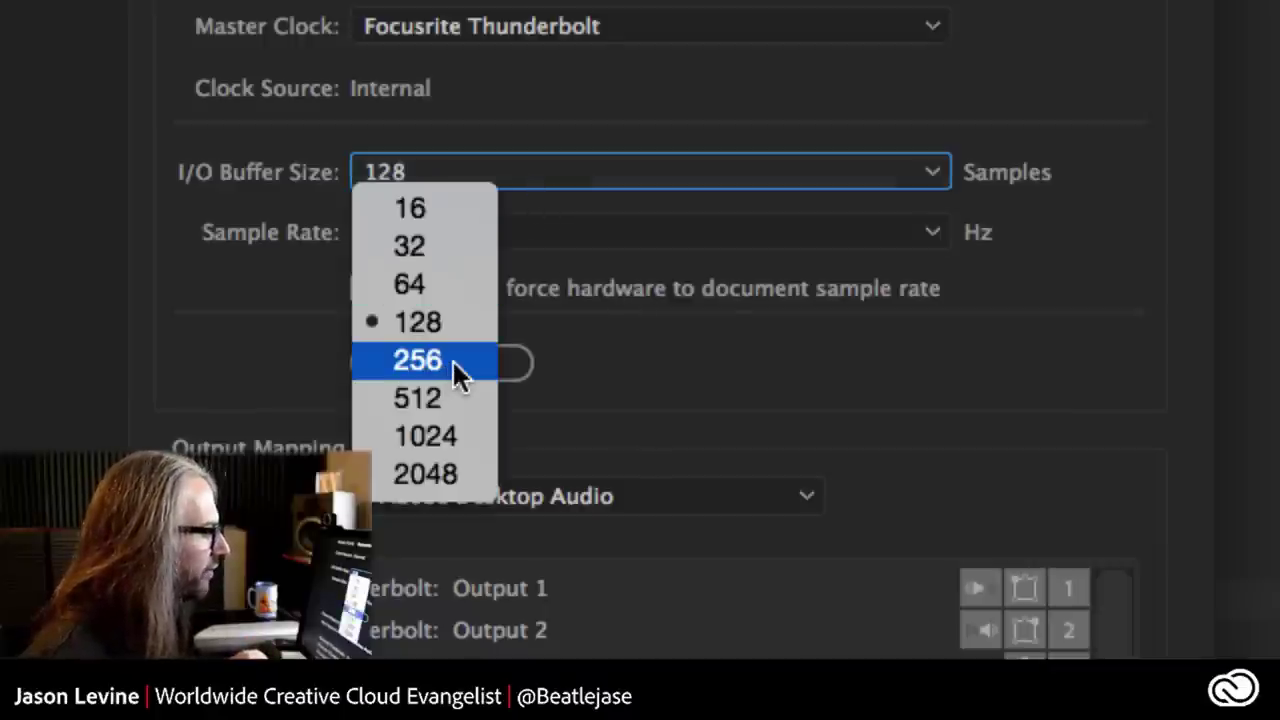
{"action": "left_click", "coordinate": [688, 352]}
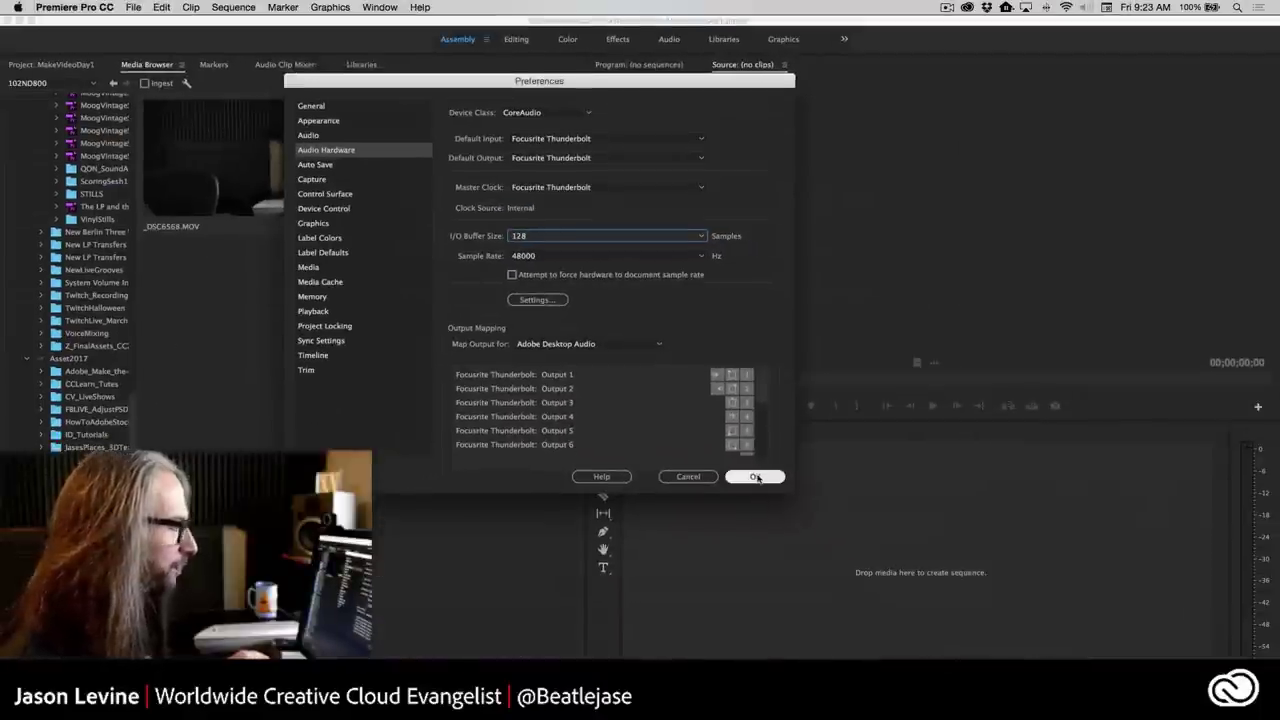
Confirm the Focusrite audio hardware settings with OK, closing Preferences.
{"action": "left_click", "coordinate": [756, 477]}
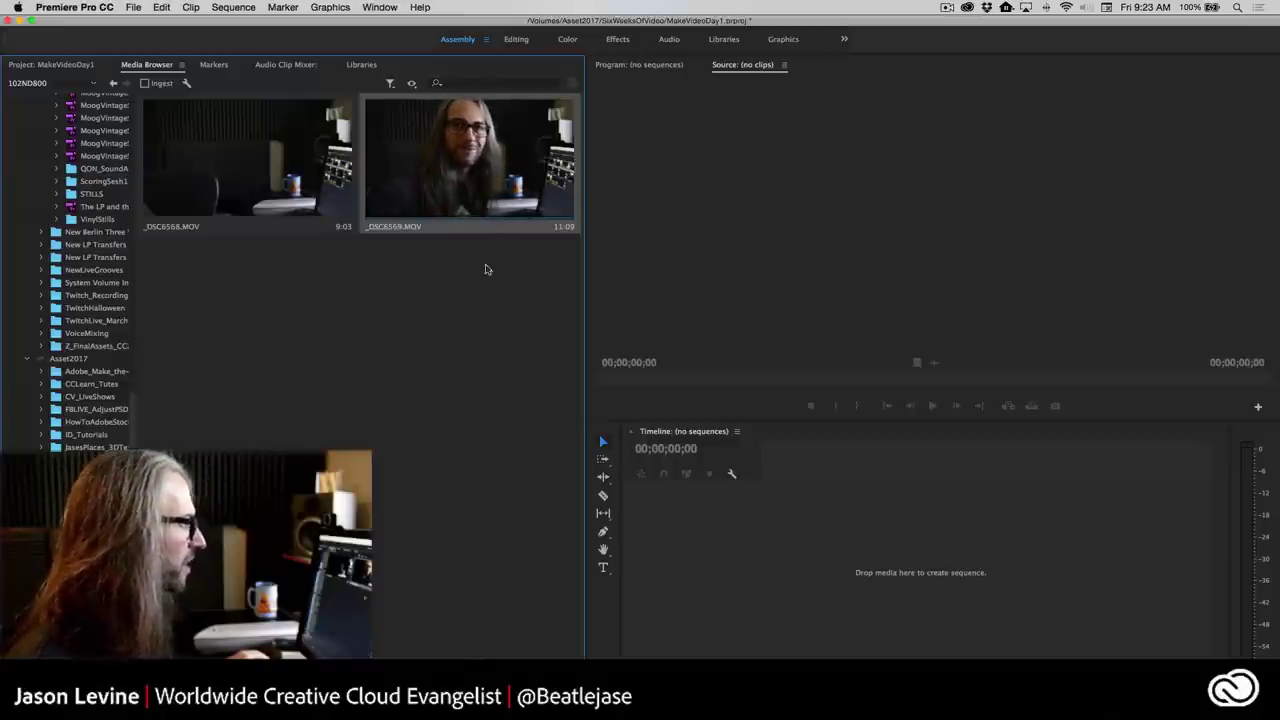
{"action": "mouse_move", "coordinate": [469, 158]}
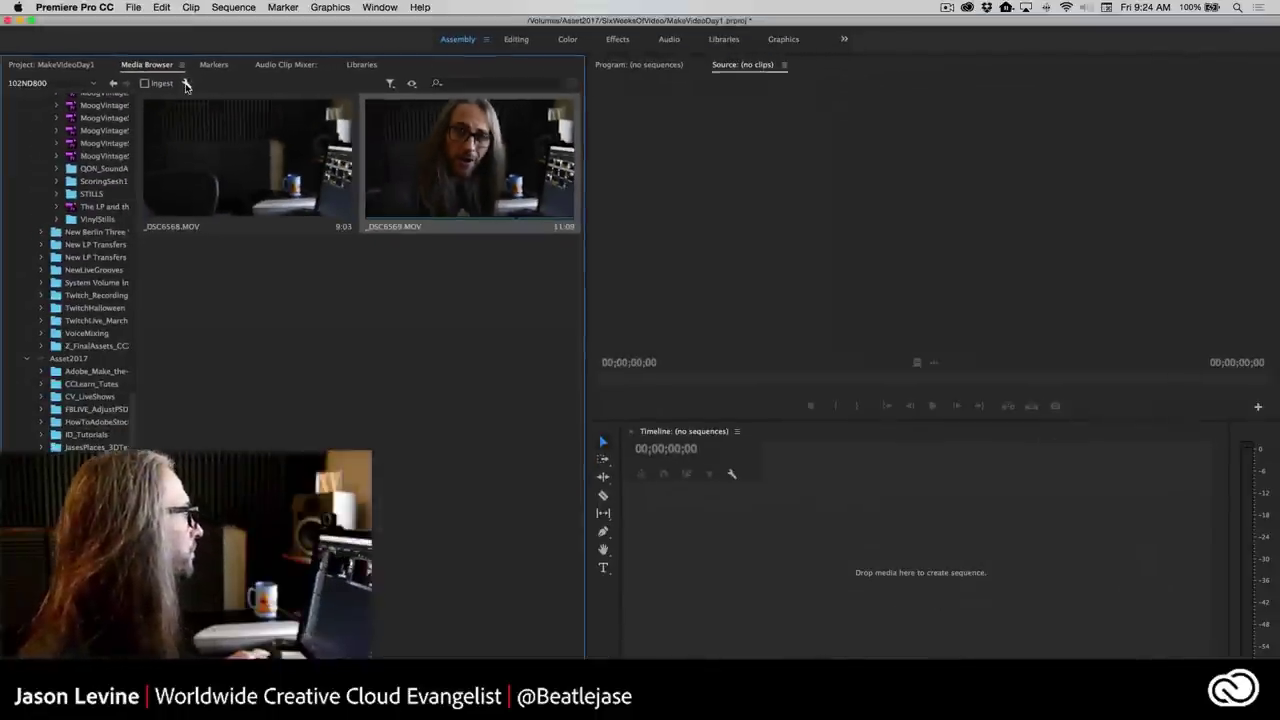
Turn on Ingest in the project's Ingest Settings, copying clips to /Volumes/Asset2017/SixWeeksOfVideo with MD5 verification.
{"action": "left_click", "coordinate": [185, 82]}
{"action": "left_click_drag", "start_coordinate": [614, 160], "coordinate": [611, 118]}
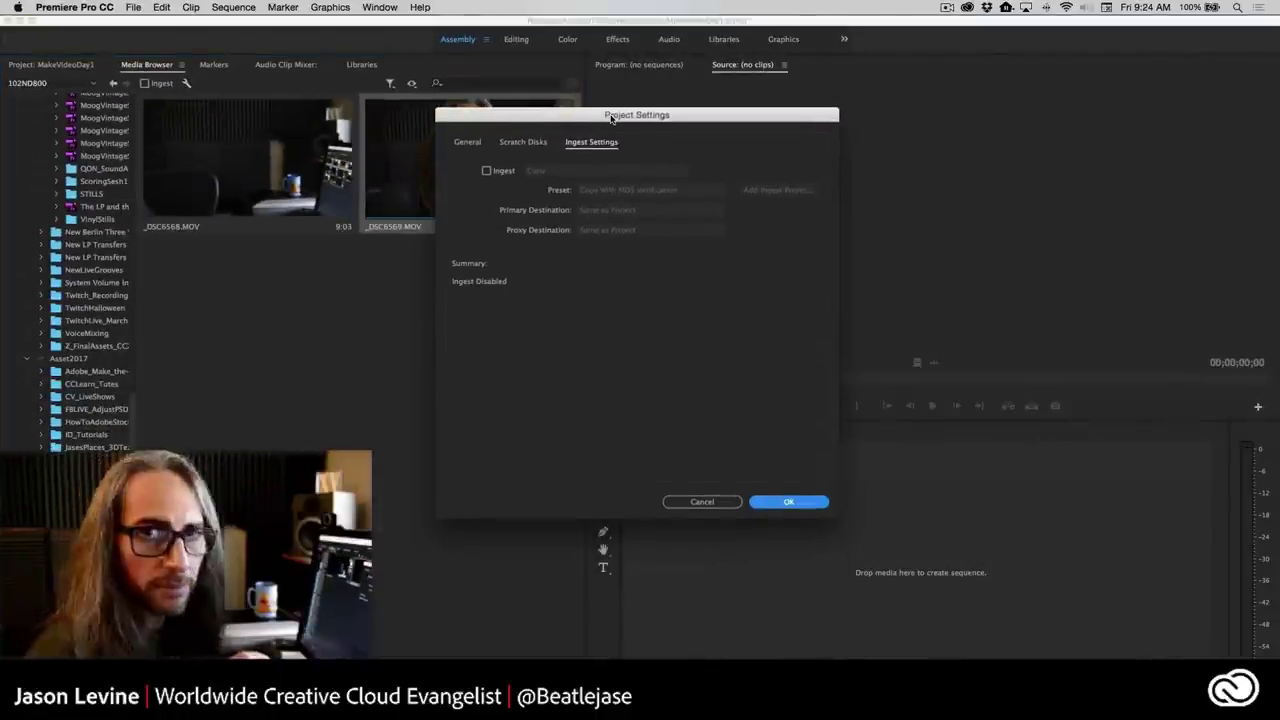
{"action": "left_click", "coordinate": [487, 171]}
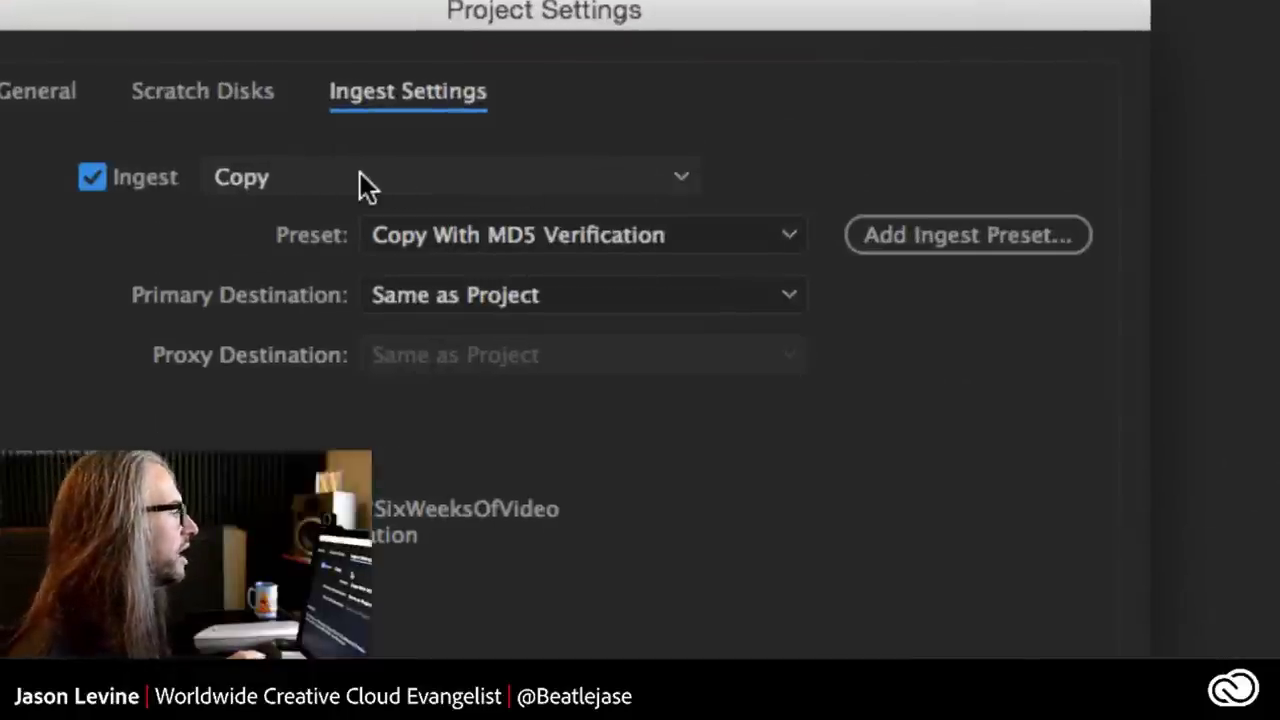
{"action": "left_click", "coordinate": [360, 176]}
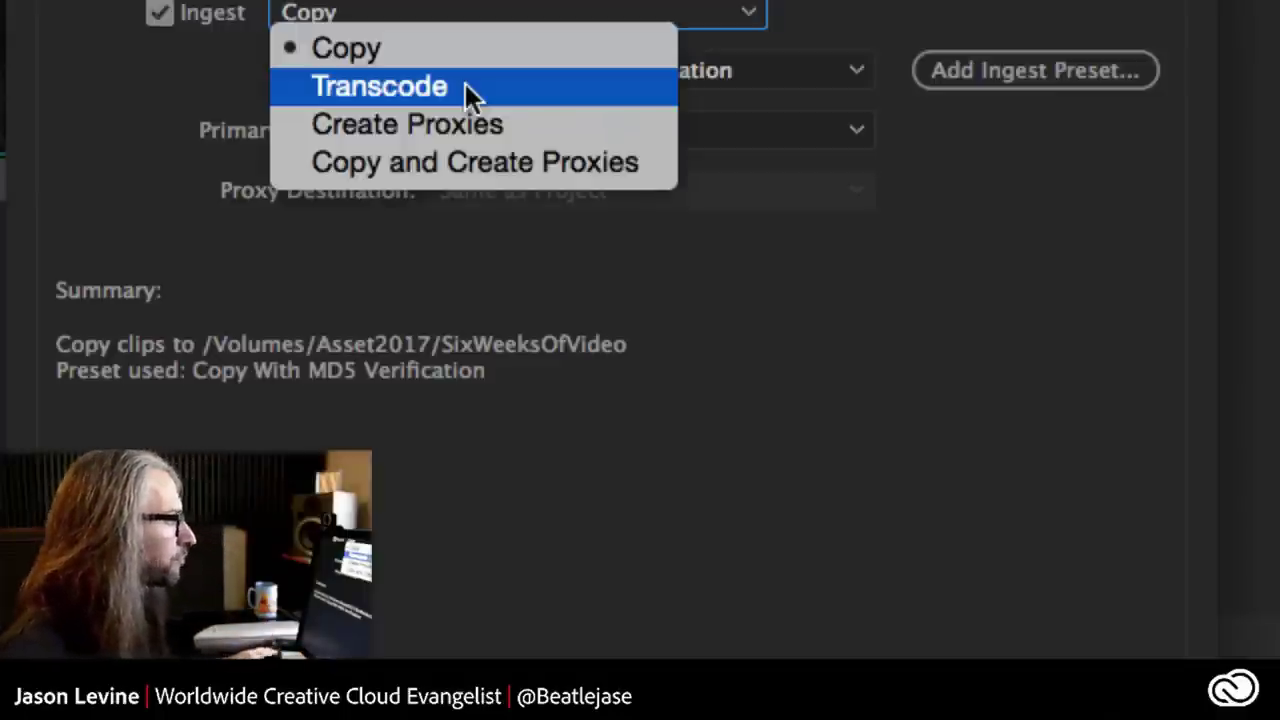
Preview the Transcode ingest with the Apple ProRes 422 (LT) preset, then set ingest back to Copy.
{"action": "left_click", "coordinate": [465, 83]}
{"action": "left_click", "coordinate": [664, 71]}
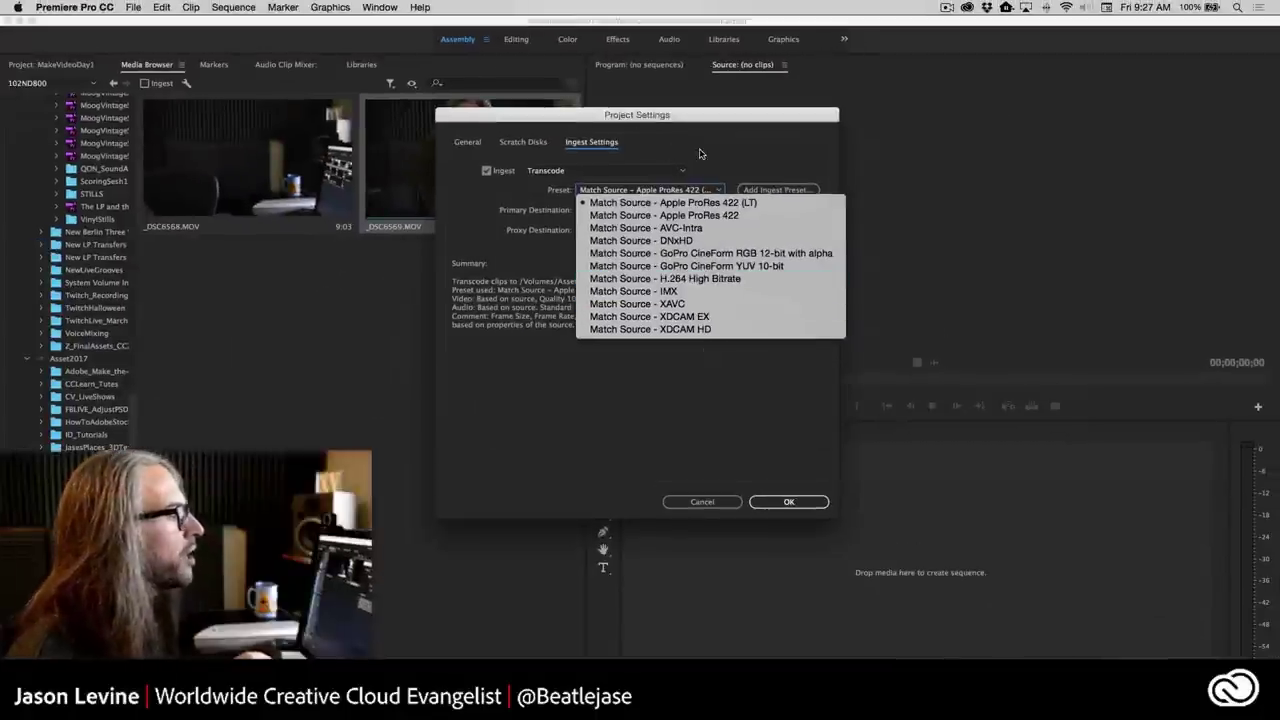
{"action": "left_click", "coordinate": [651, 185]}
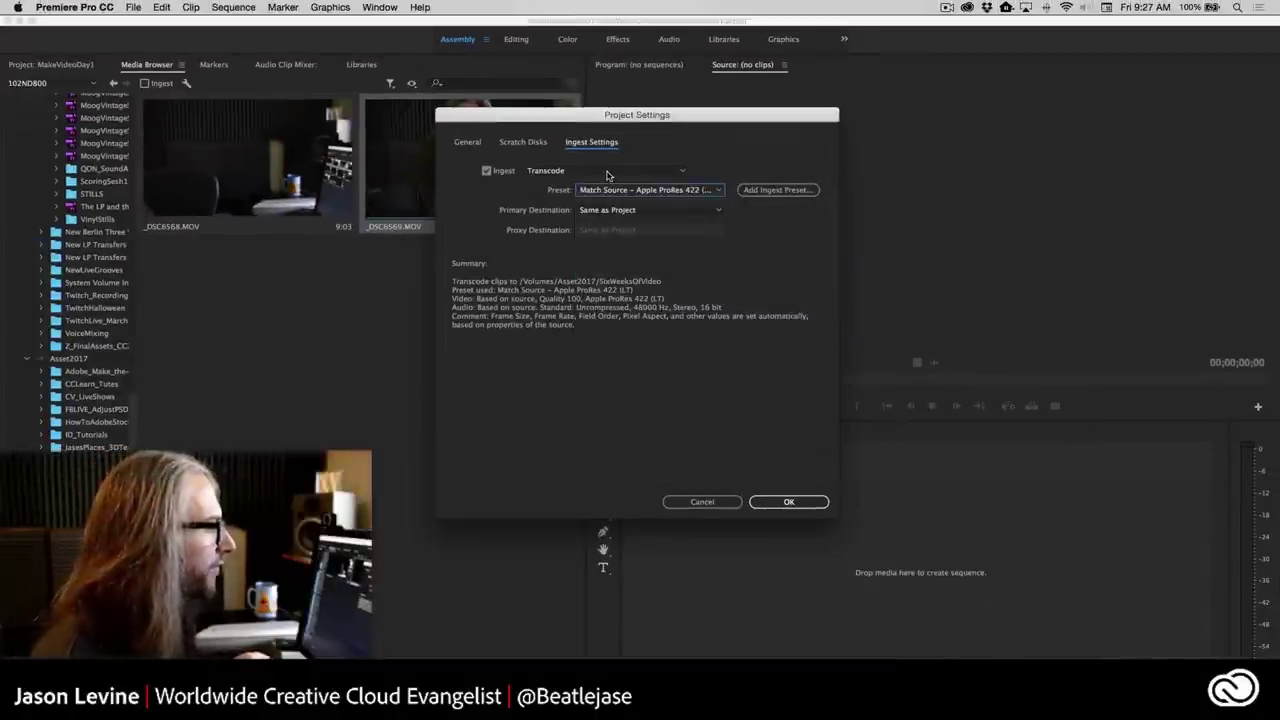
{"action": "left_click", "coordinate": [608, 172]}
{"action": "left_click", "coordinate": [549, 183]}
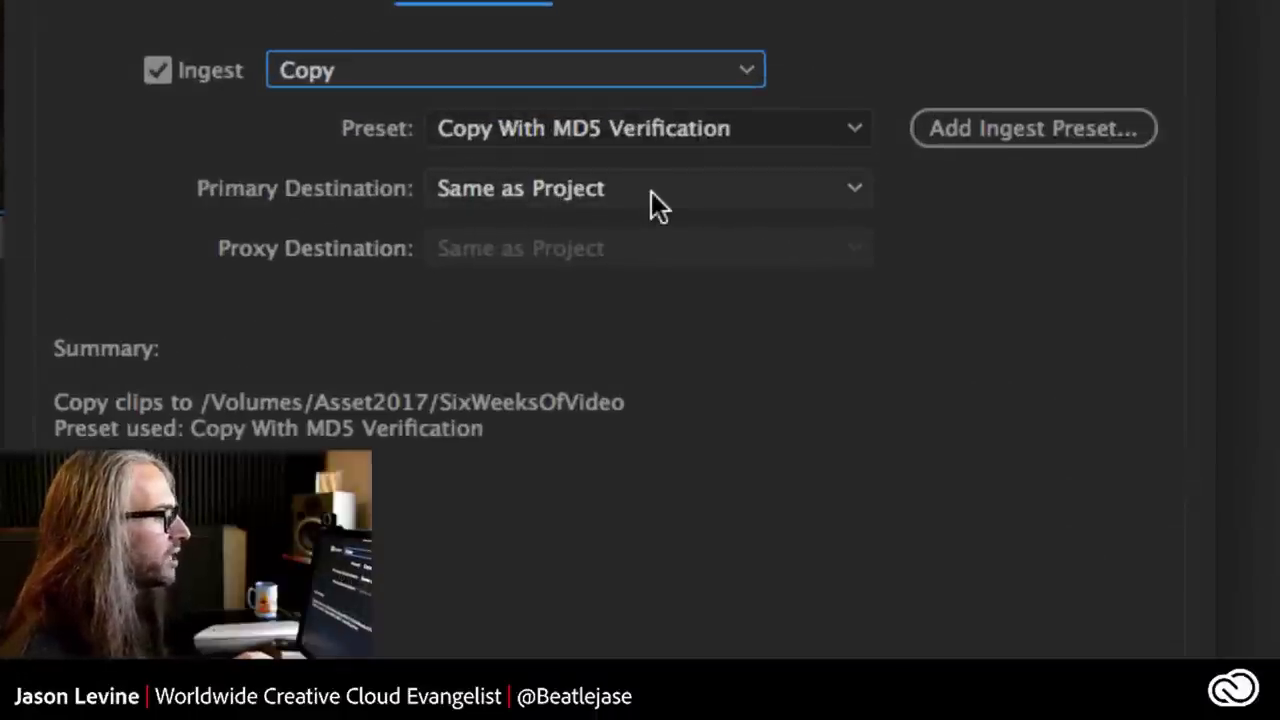
Keep the Primary Destination as Same as Project and apply the project settings.
{"action": "left_click", "coordinate": [651, 192]}
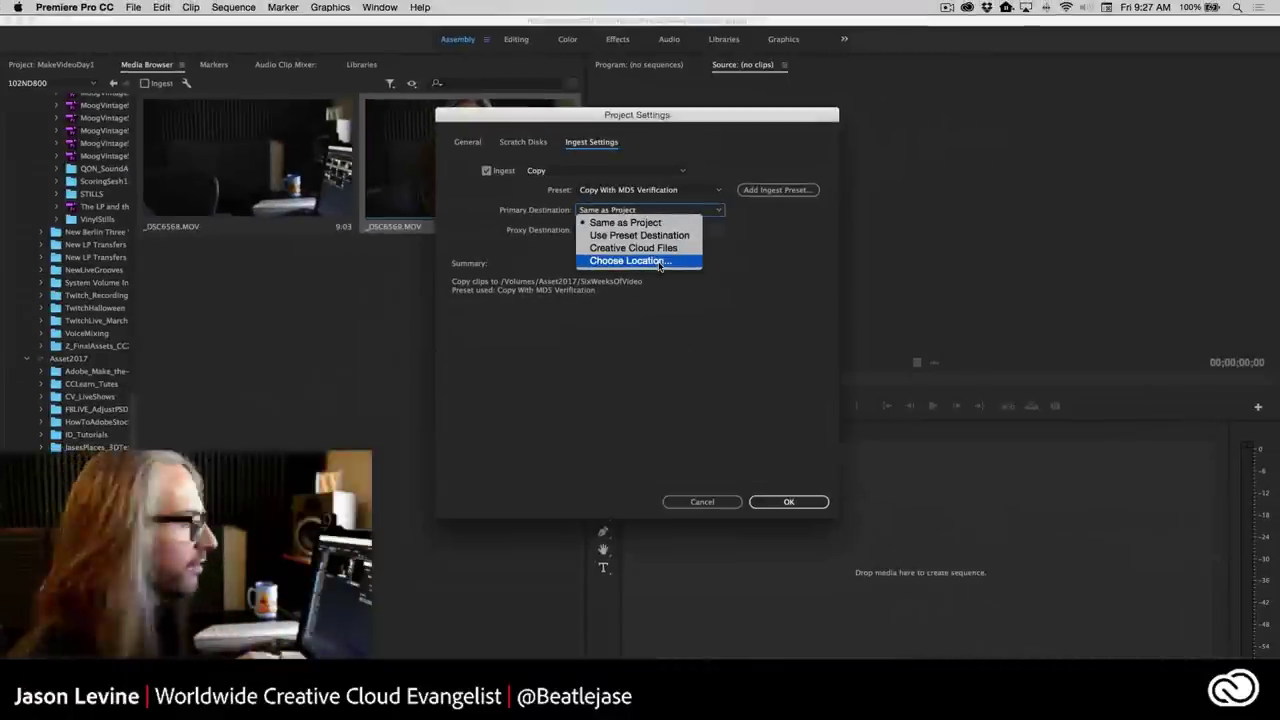
{"action": "left_click", "coordinate": [774, 259]}
{"action": "left_click", "coordinate": [797, 503]}
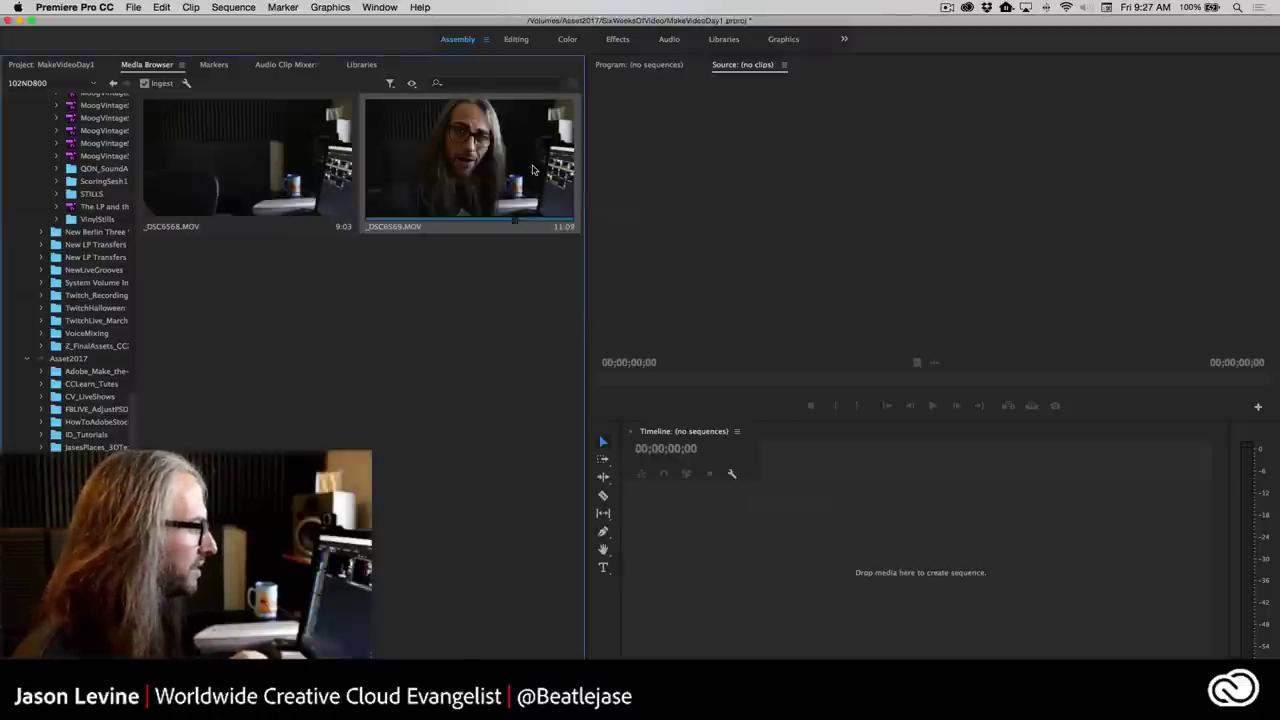
Import _DSC6569.MOV from the Media Browser and view it in the MakeVideoDay1 project bin.
{"action": "right_click", "coordinate": [500, 147]}
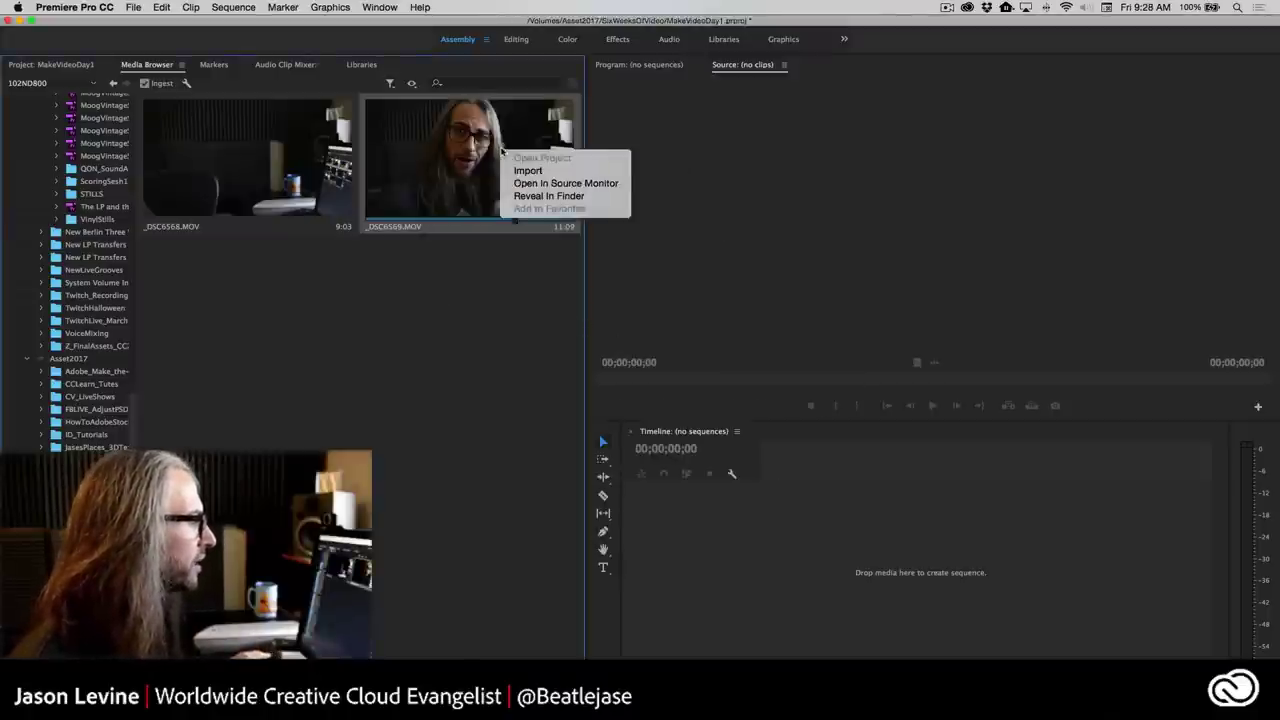
{"action": "left_click", "coordinate": [527, 172]}
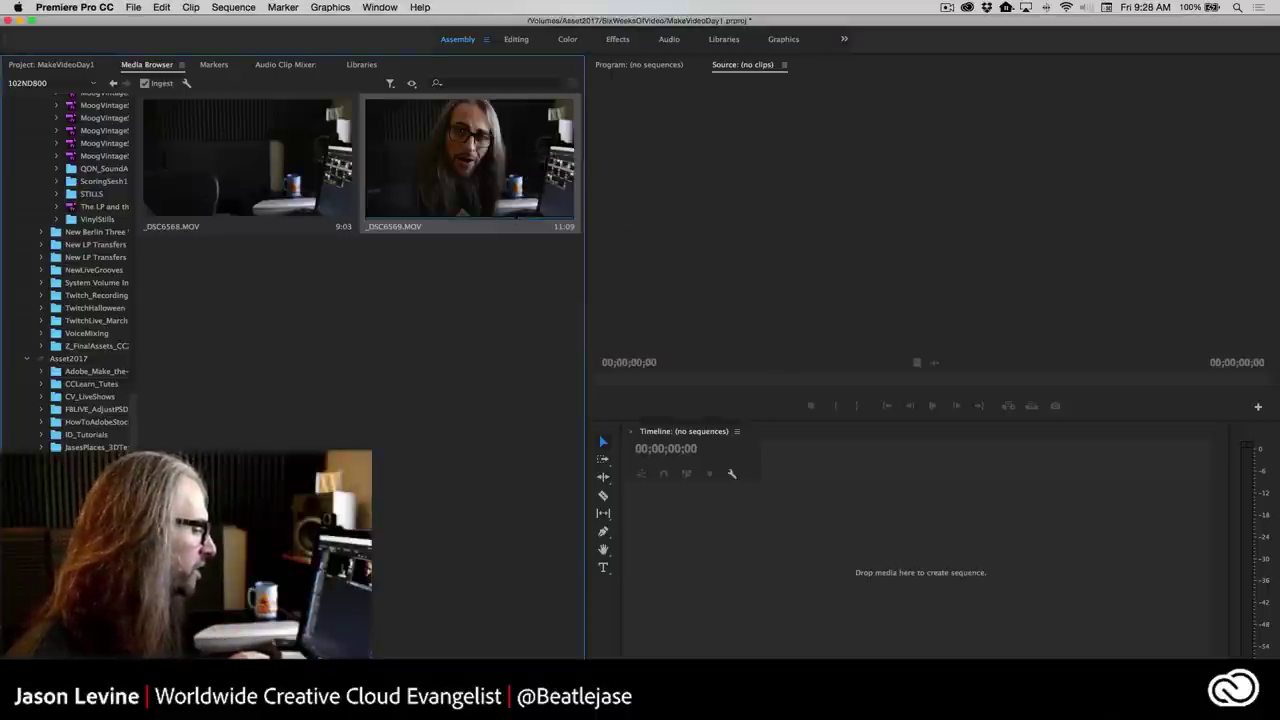
{"action": "left_click", "coordinate": [43, 65]}
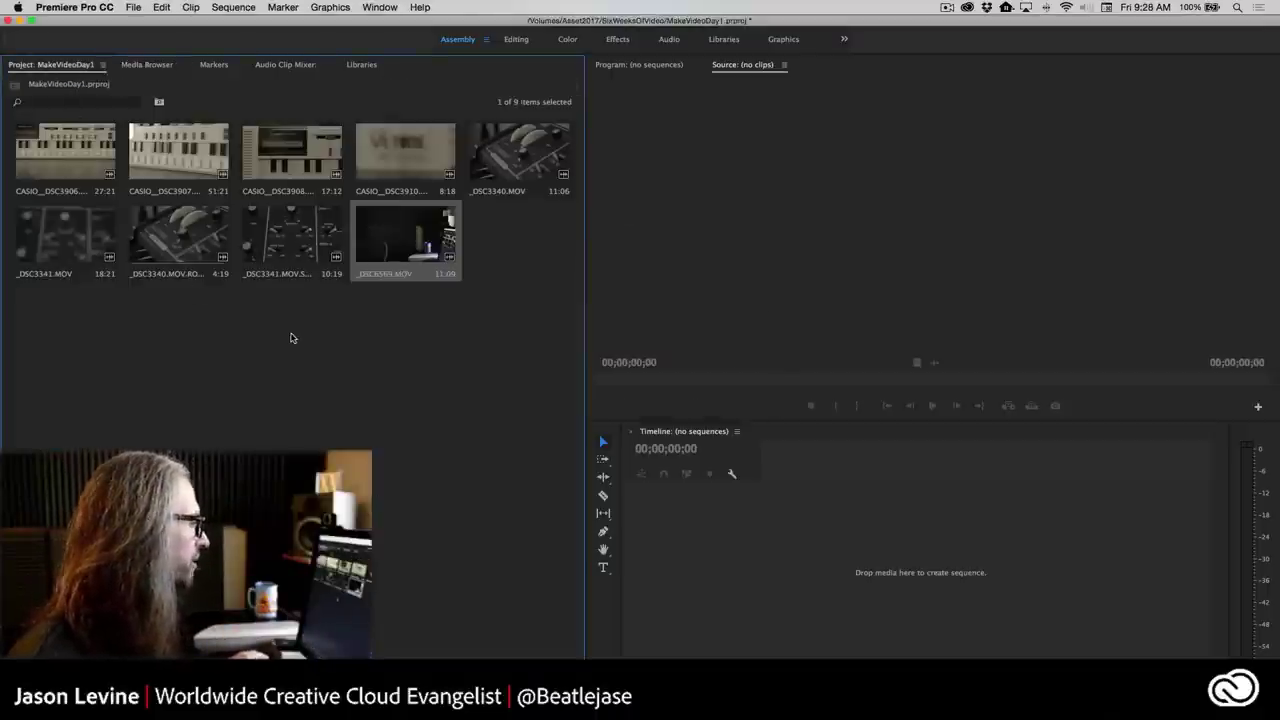
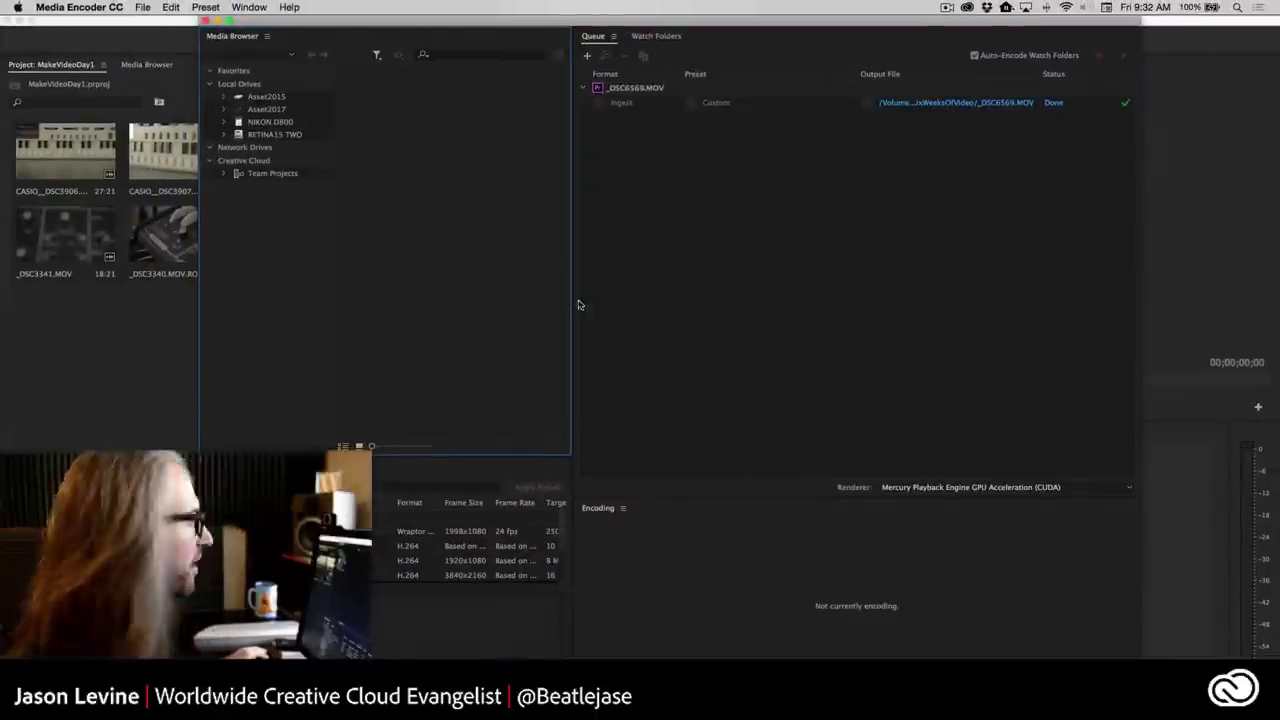
Bring Premiere Pro back in front of Media Encoder once the _DSC6569.MOV ingest is done.
{"action": "left_click", "coordinate": [125, 385]}
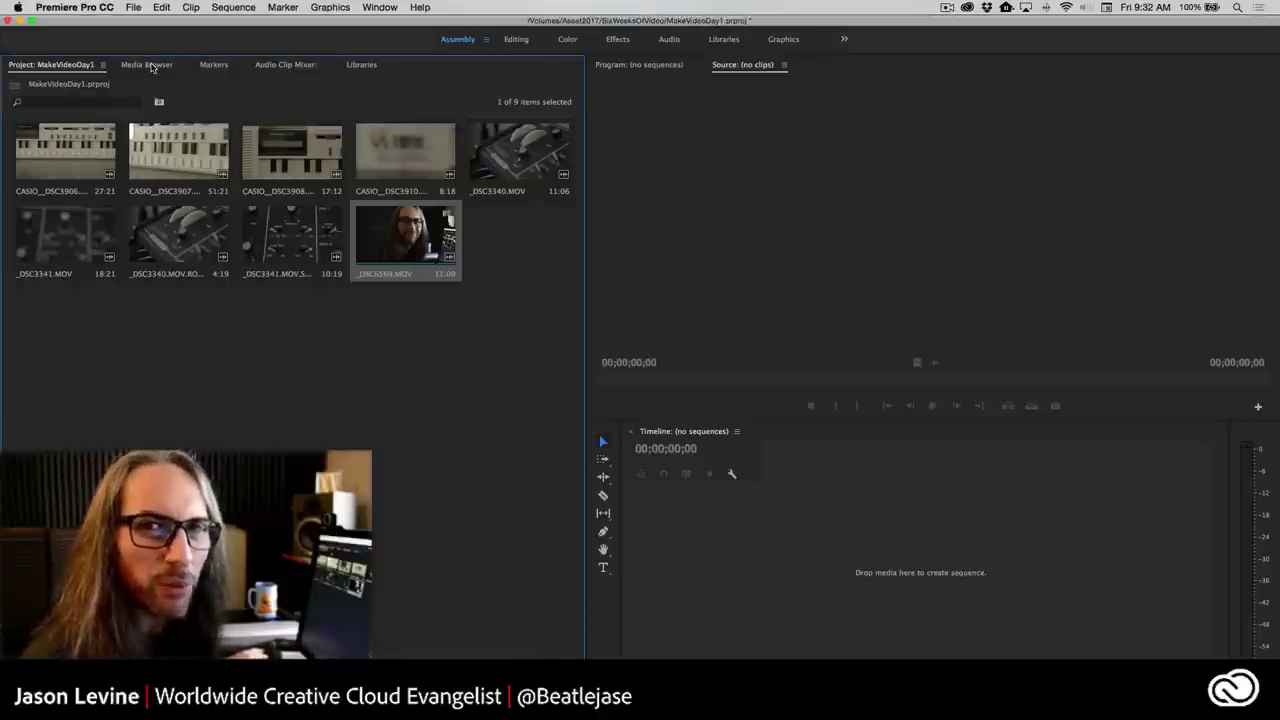
Browse the VerticalVideo folder in the Media Browser and select IMG_3647.MOV.
{"action": "left_click", "coordinate": [147, 64]}
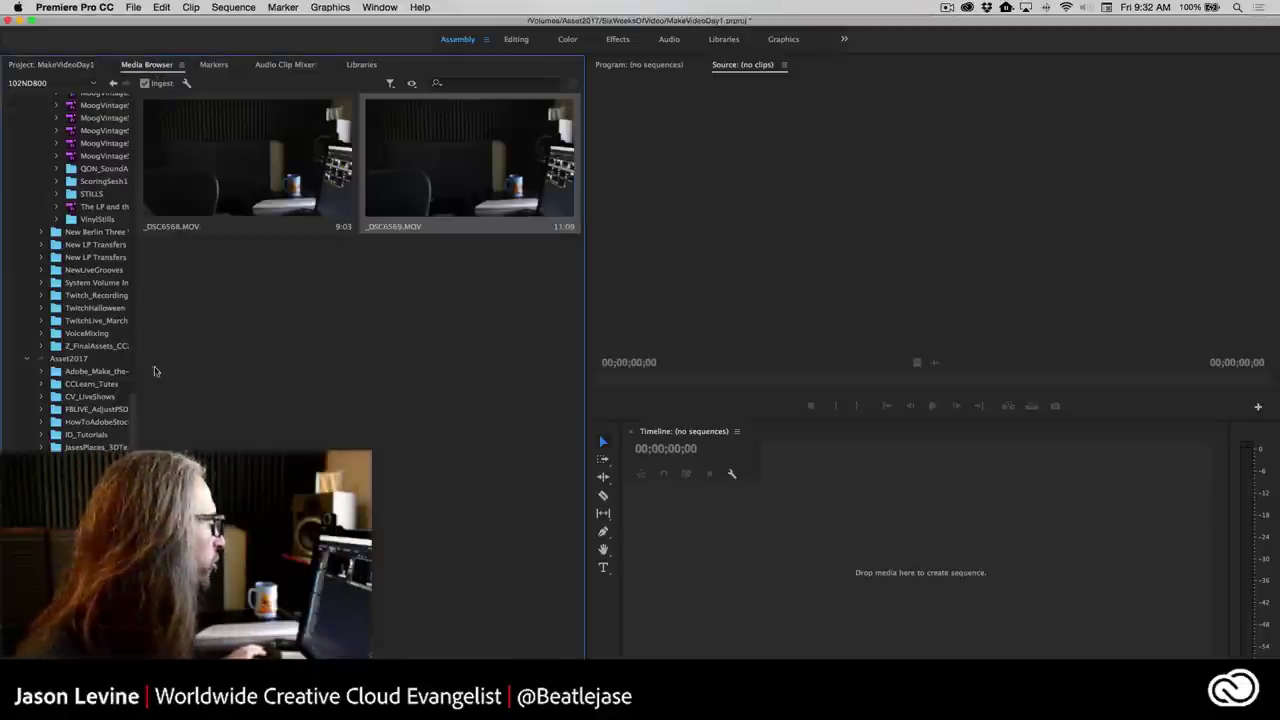
{"action": "scroll", "coordinate": [85, 270], "scroll_direction": "down", "scroll_amount": 2}
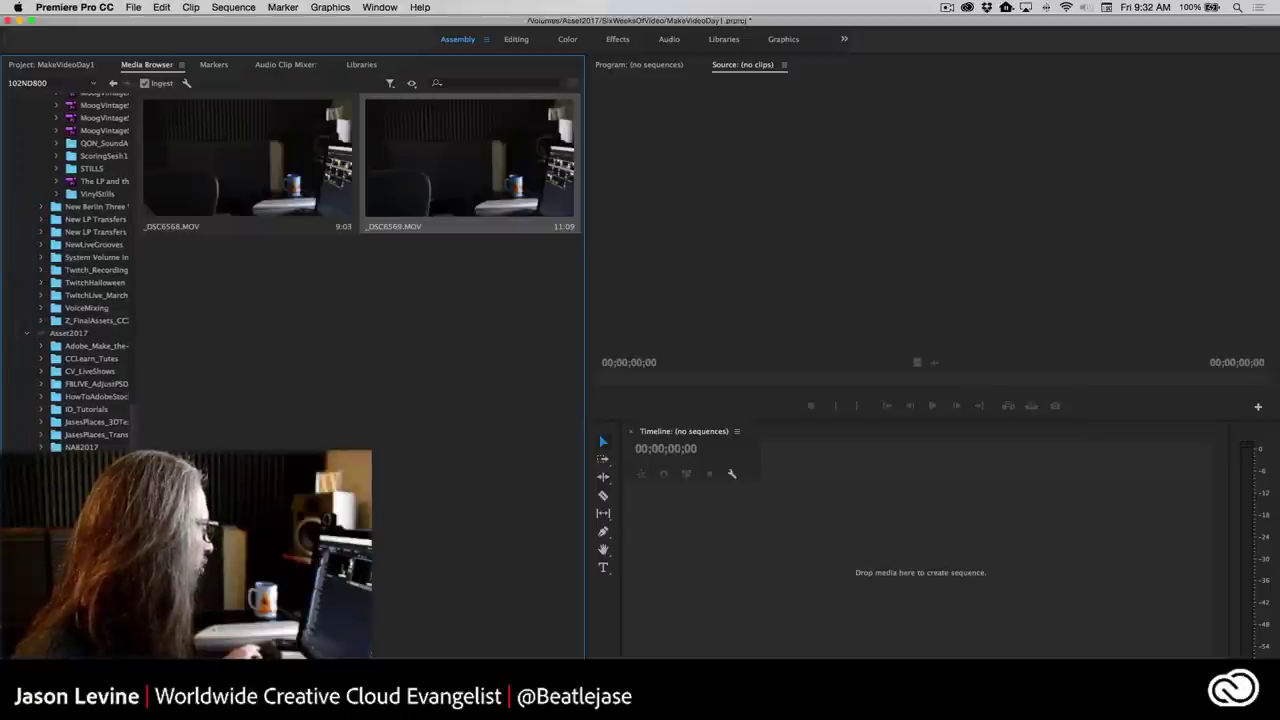
{"action": "left_click", "coordinate": [90, 470]}
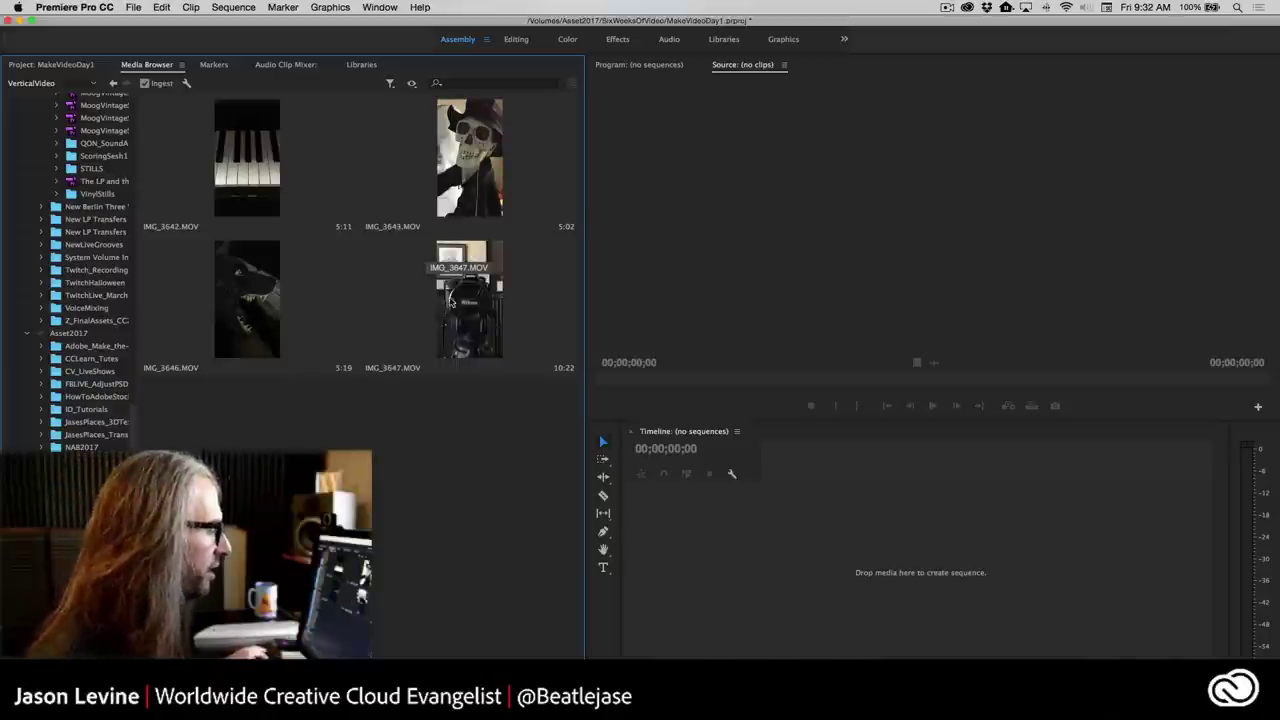
{"action": "left_click", "coordinate": [465, 304]}
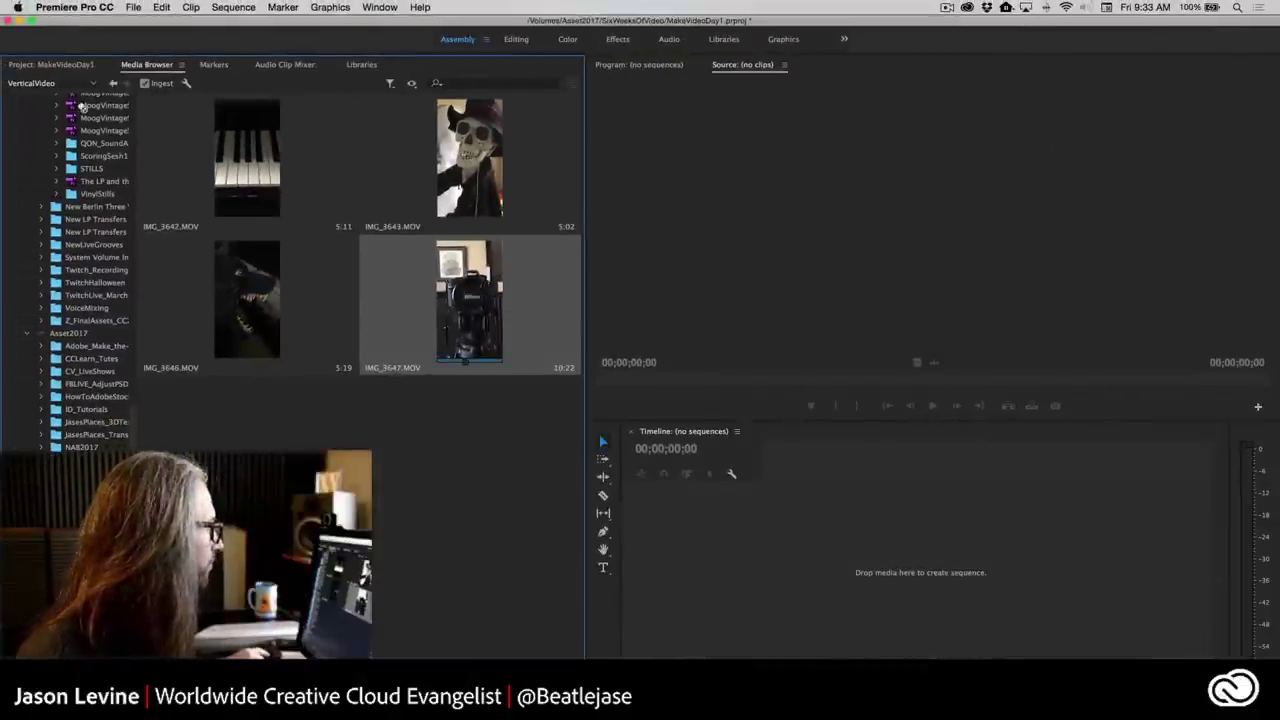
Drag IMG_3647.MOV into the Project panel and check its ingest in Media Encoder.
{"action": "left_click", "coordinate": [45, 64]}
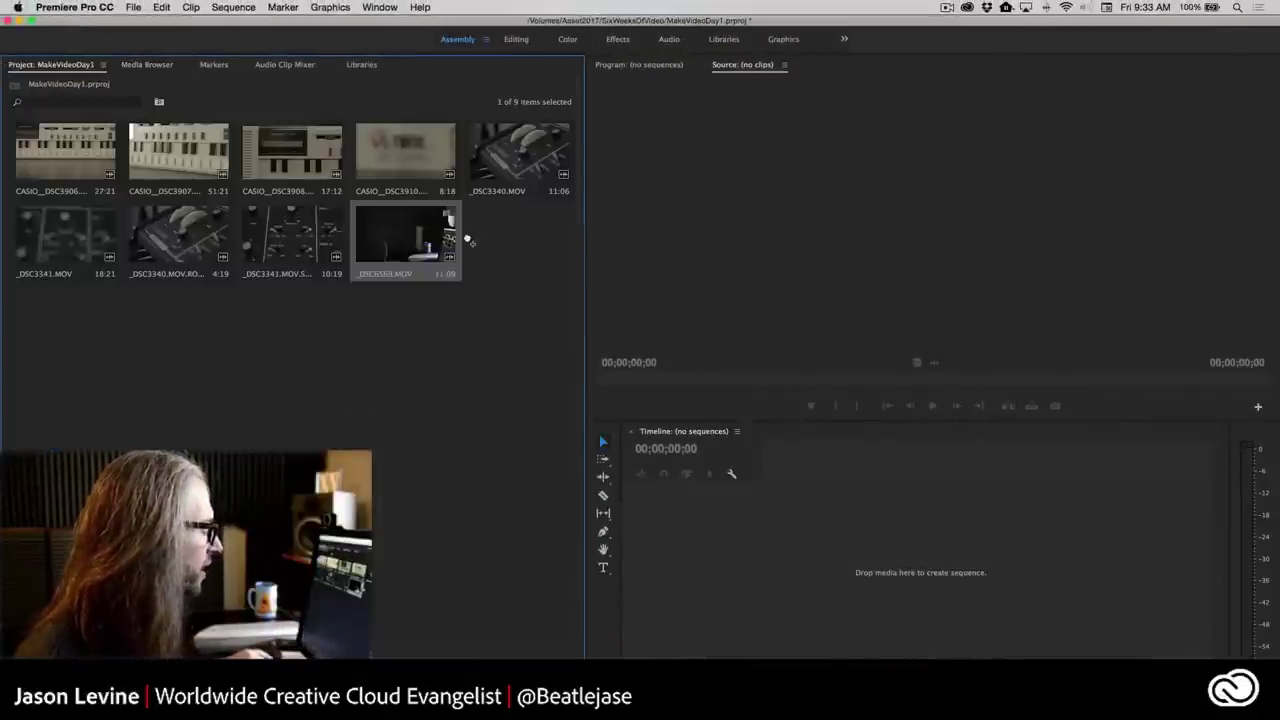
{"action": "left_click_drag", "start_coordinate": [463, 240], "coordinate": [452, 265]}
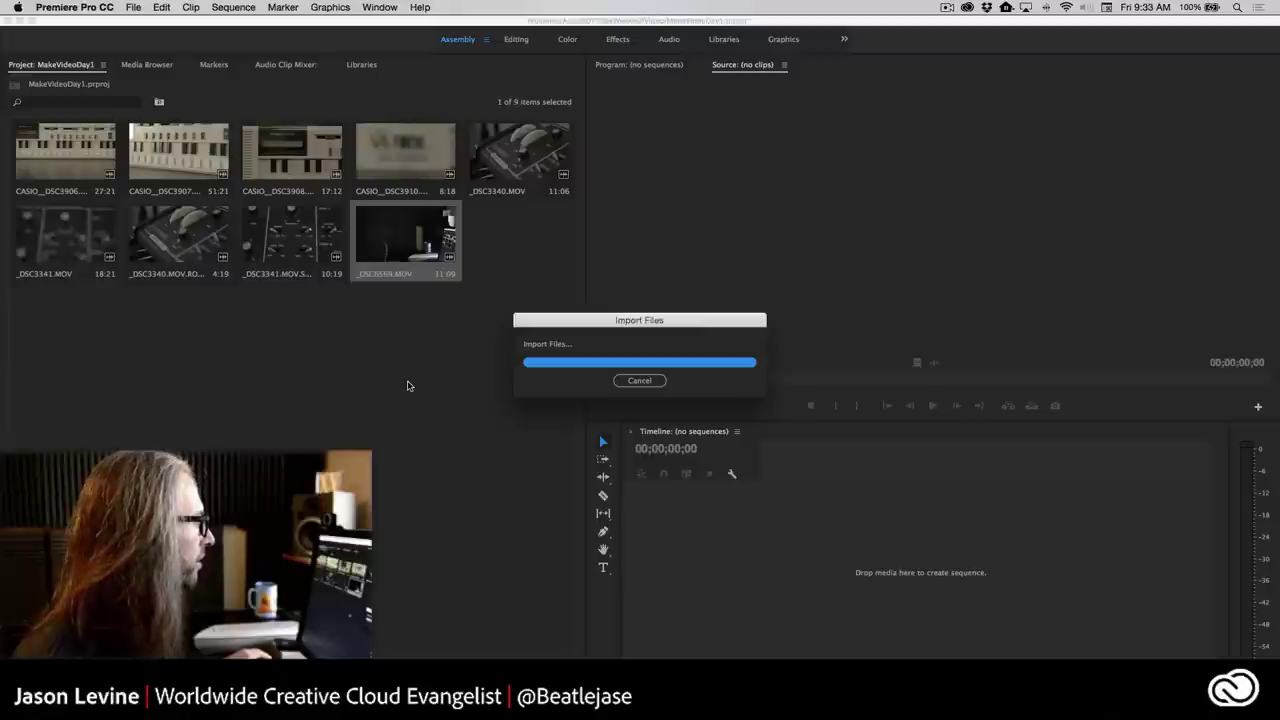
{"action": "mouse_move", "coordinate": [519, 238]}
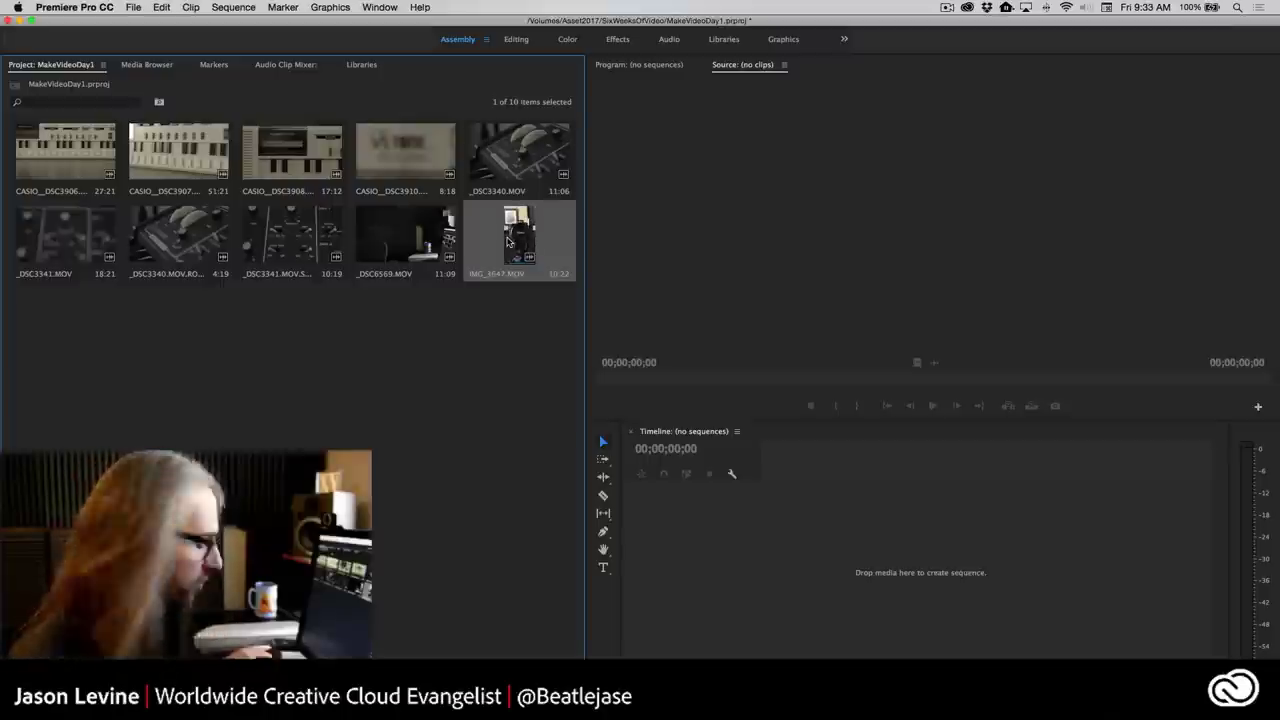
{"action": "key", "text": "super+Tab"}
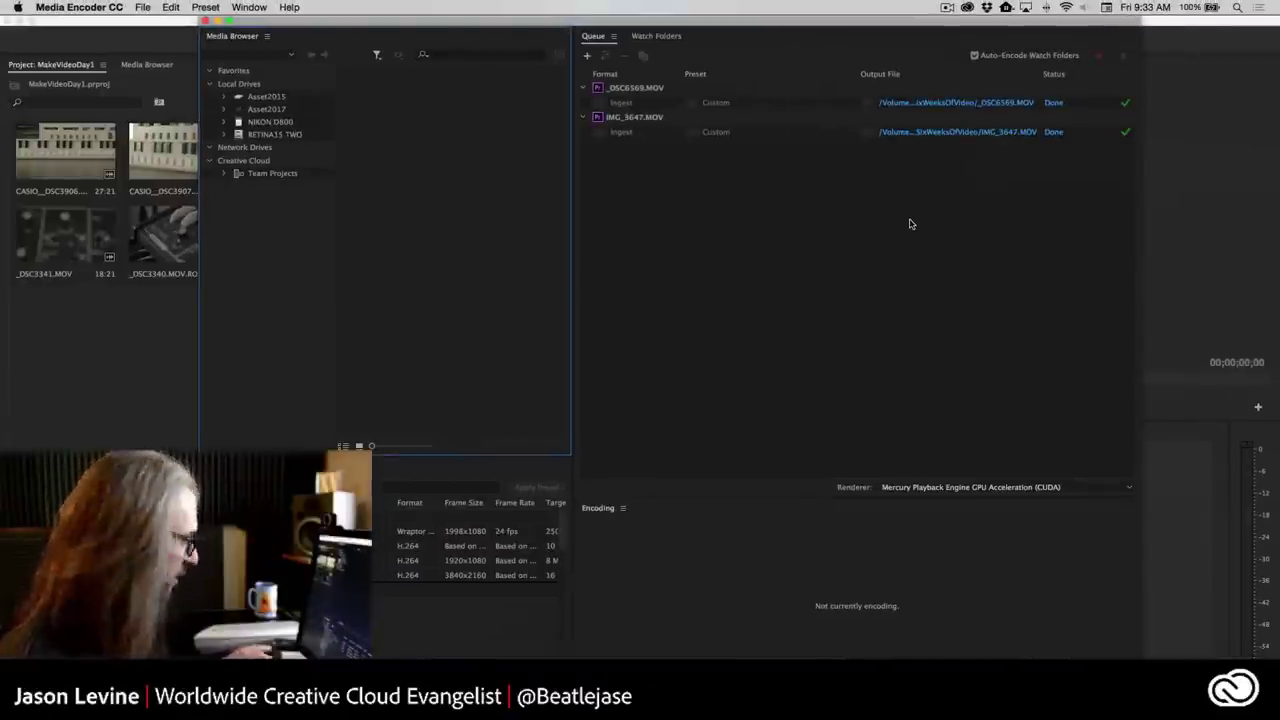
Switch from Media Encoder back to Premiere Pro with Cmd+Tab.
{"action": "key", "text": "super+Tab"}
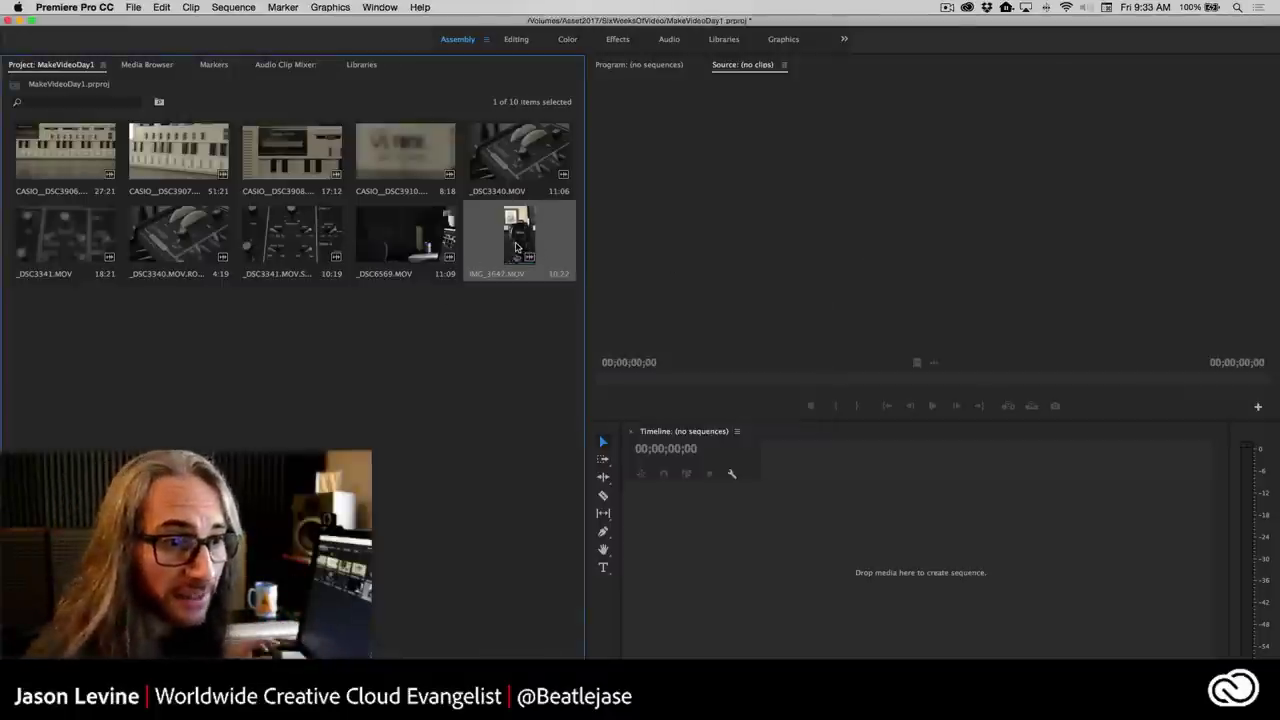
Import DSCN0059.MP4 from the Nikon_360 Footage folder into the project via the Media Browser.
{"action": "left_click", "coordinate": [155, 65]}
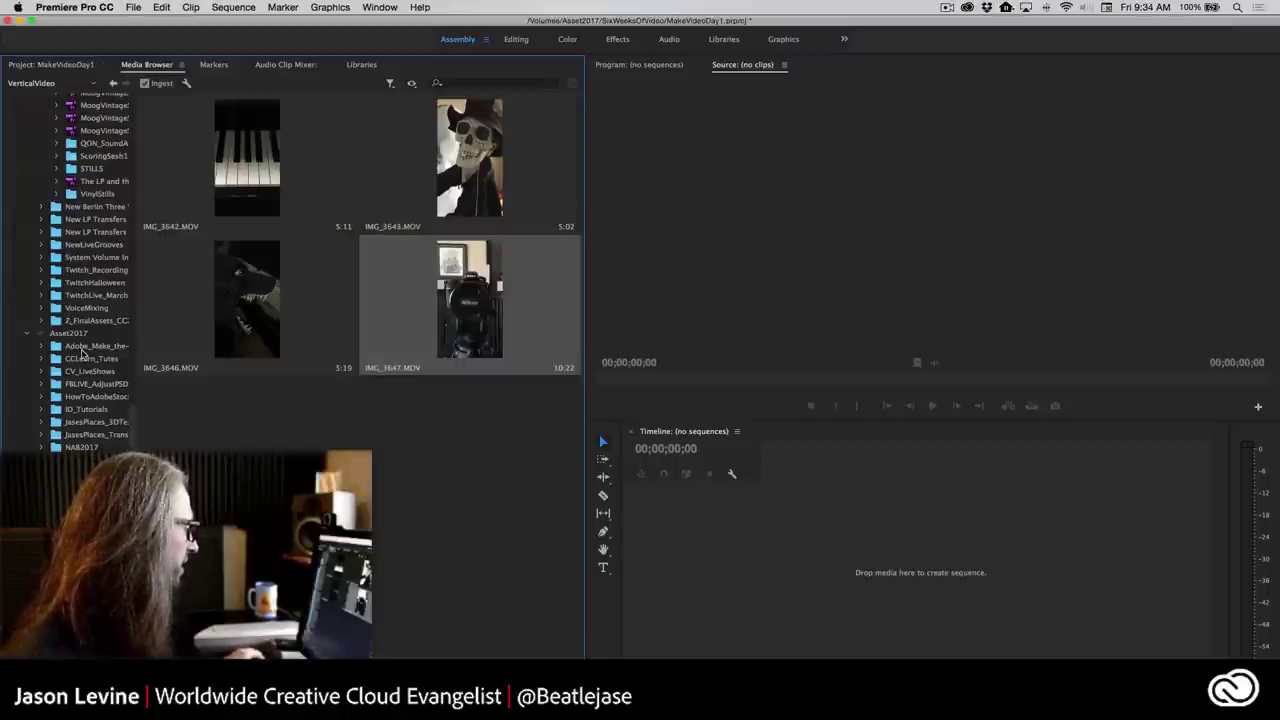
{"action": "left_click", "coordinate": [95, 460]}
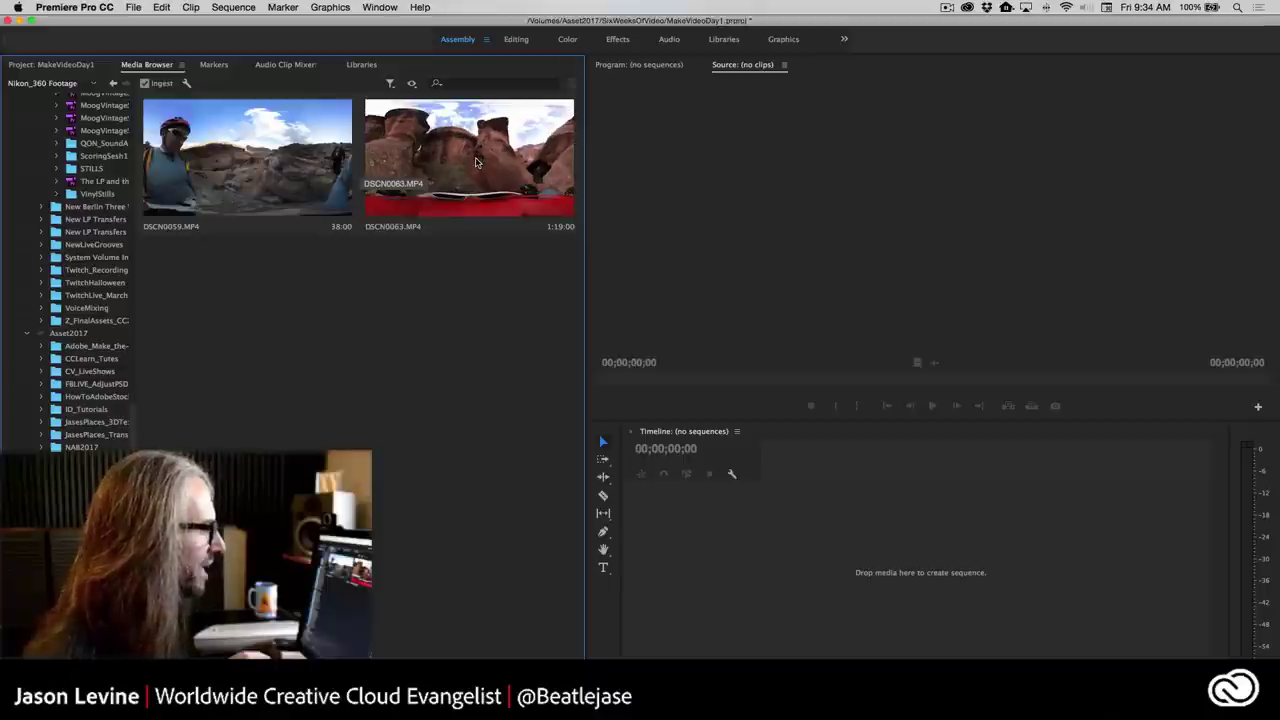
{"action": "right_click", "coordinate": [268, 163]}
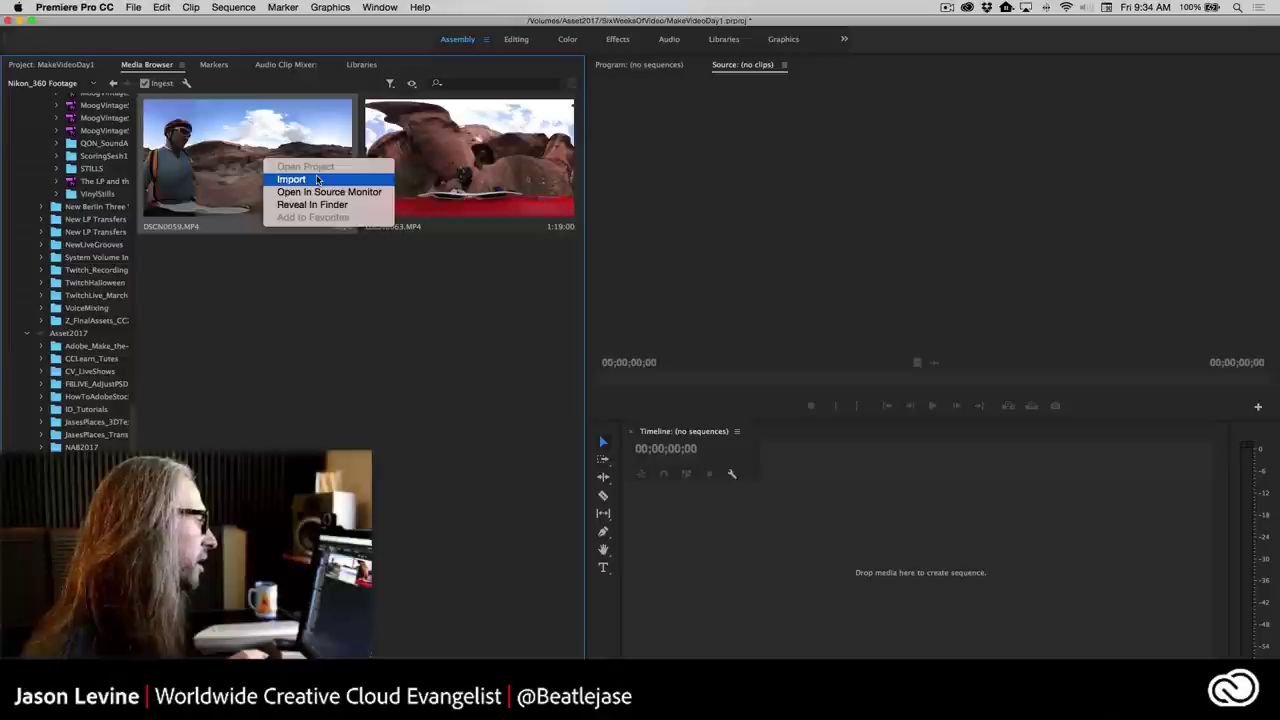
{"action": "left_click", "coordinate": [291, 179]}
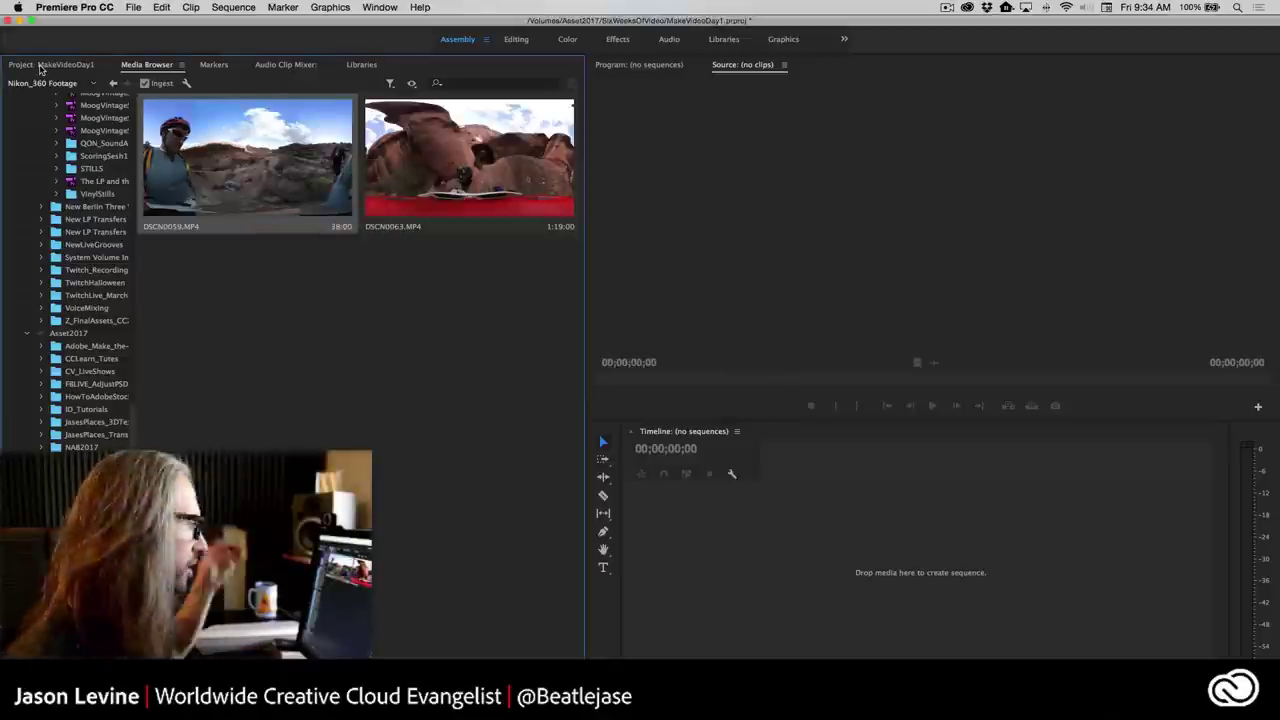
{"action": "left_click", "coordinate": [40, 66]}
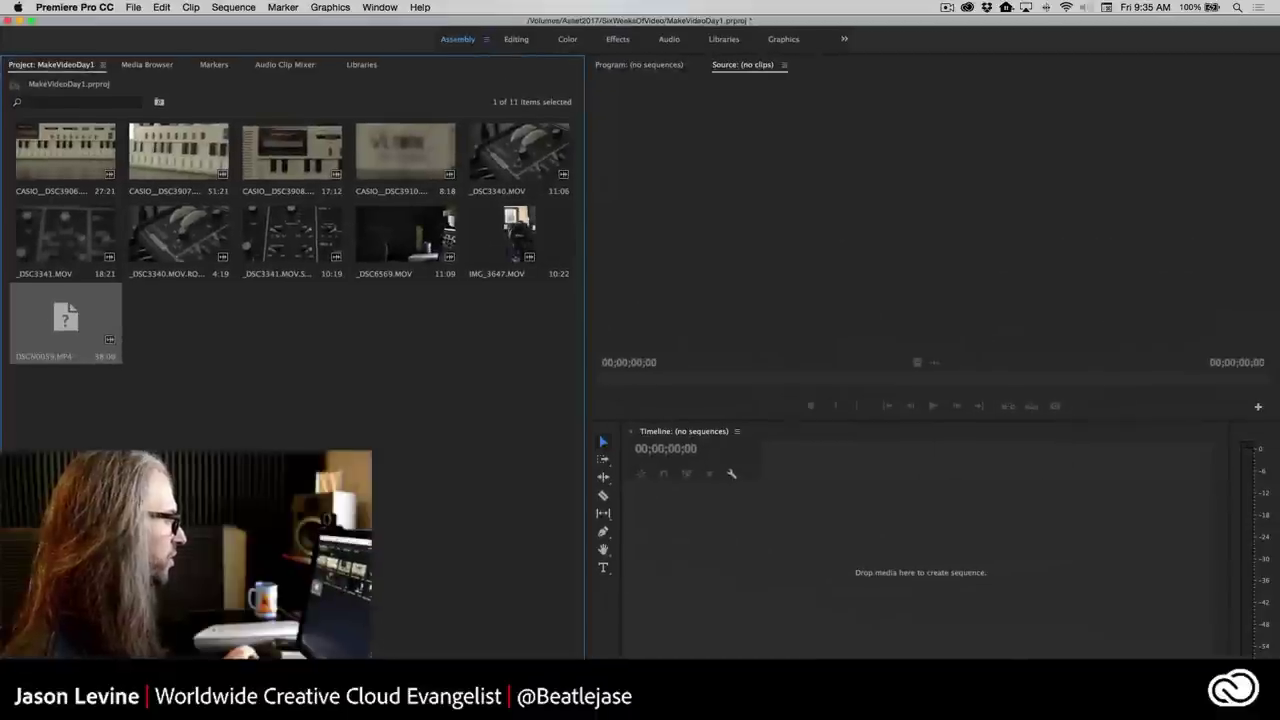
Show the project clips in List View with the Video Info column widened.
{"action": "left_click", "coordinate": [15, 648]}
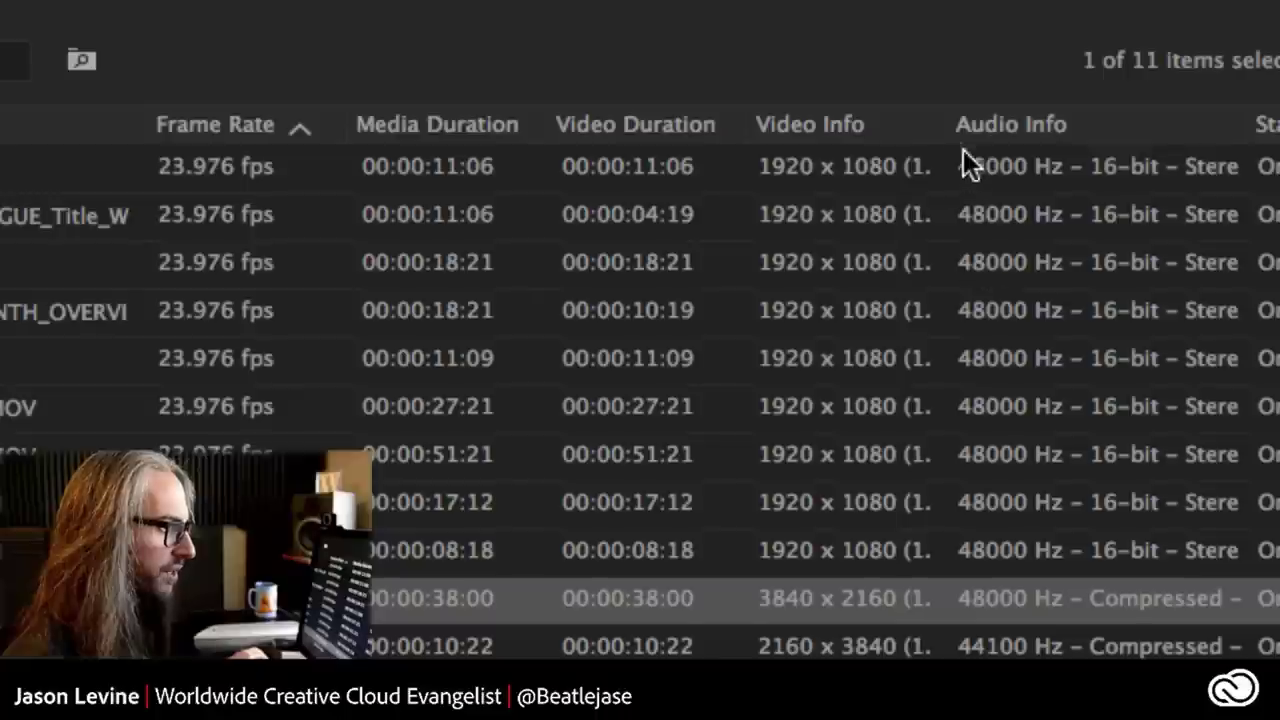
{"action": "left_click_drag", "start_coordinate": [952, 131], "coordinate": [988, 136]}
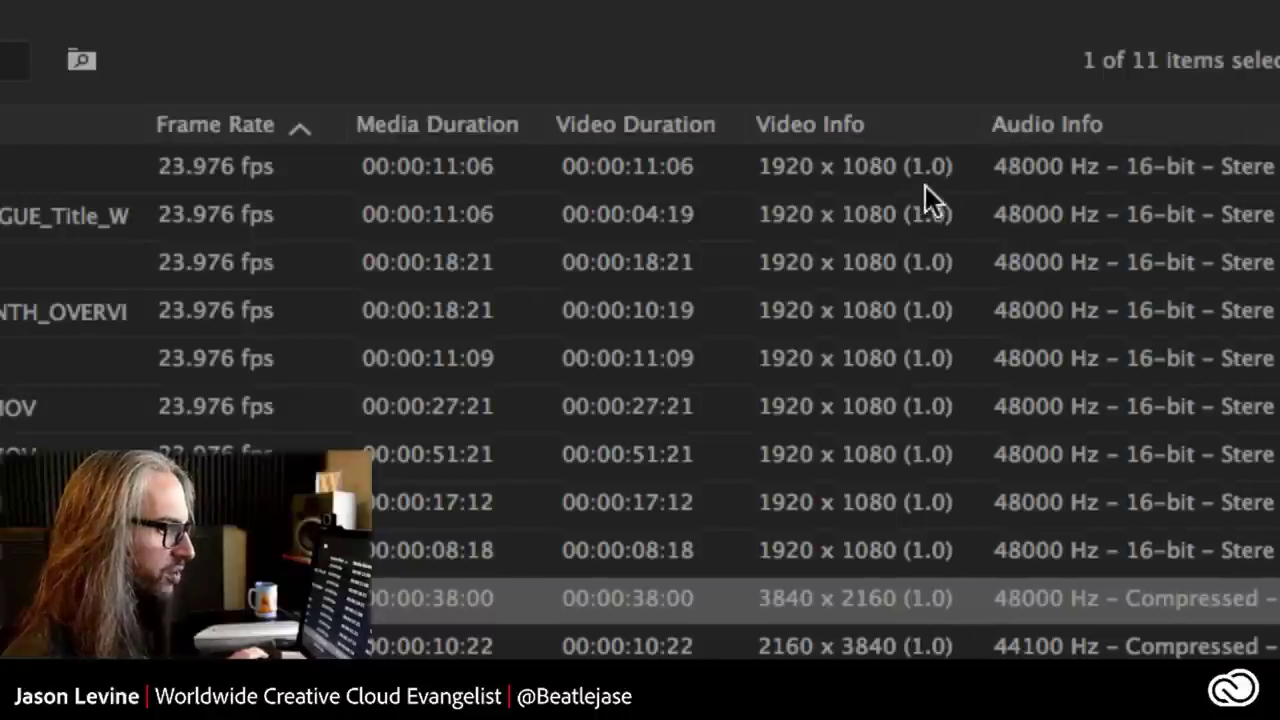
{"action": "scroll", "coordinate": [1220, 392], "scroll_direction": "right", "scroll_amount": 5}
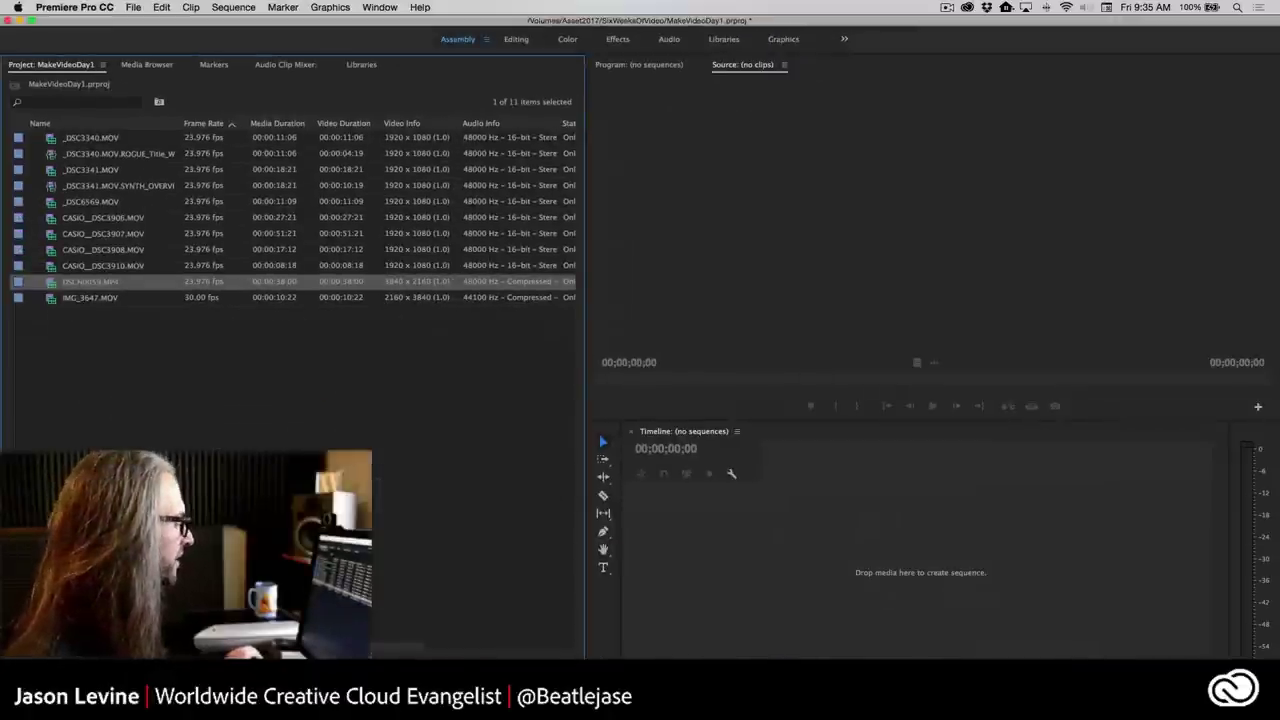
Return to Icon View with thumbnails enlarged to three per row.
{"action": "key", "text": "super+Page_Down"}
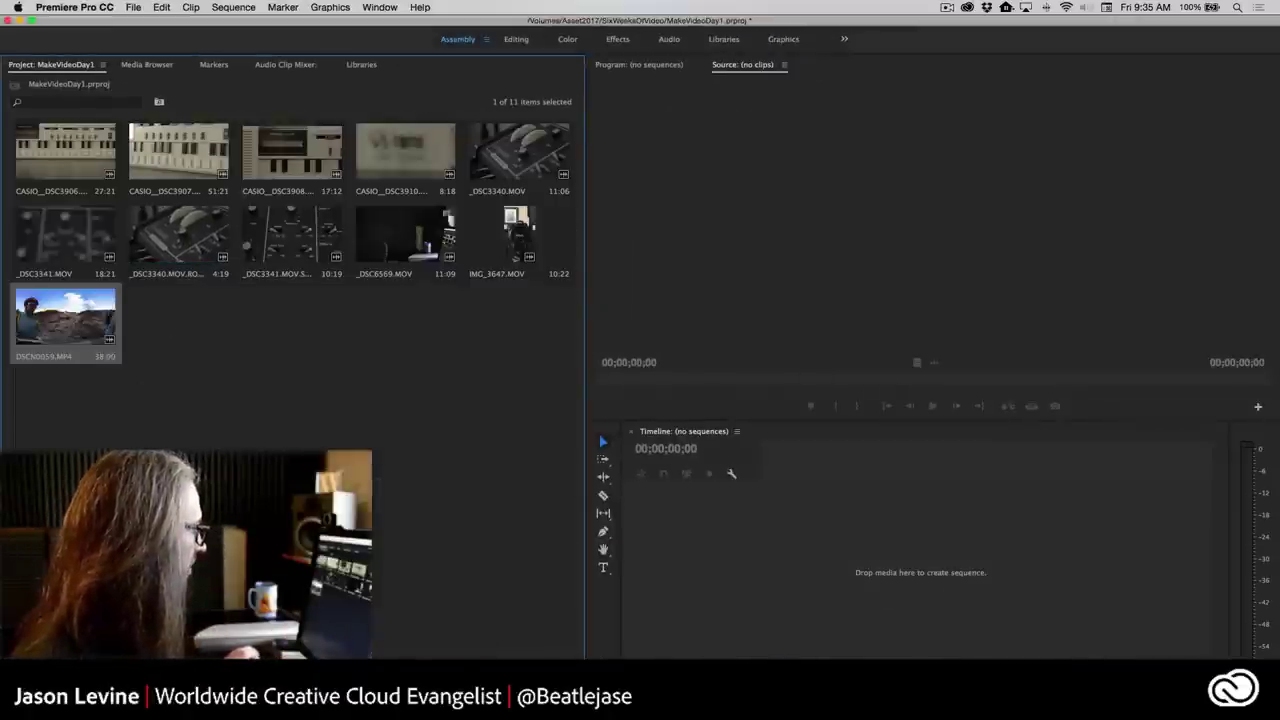
{"action": "key", "text": "shift+bracketright"}
{"action": "key", "text": "shift+bracketright"}
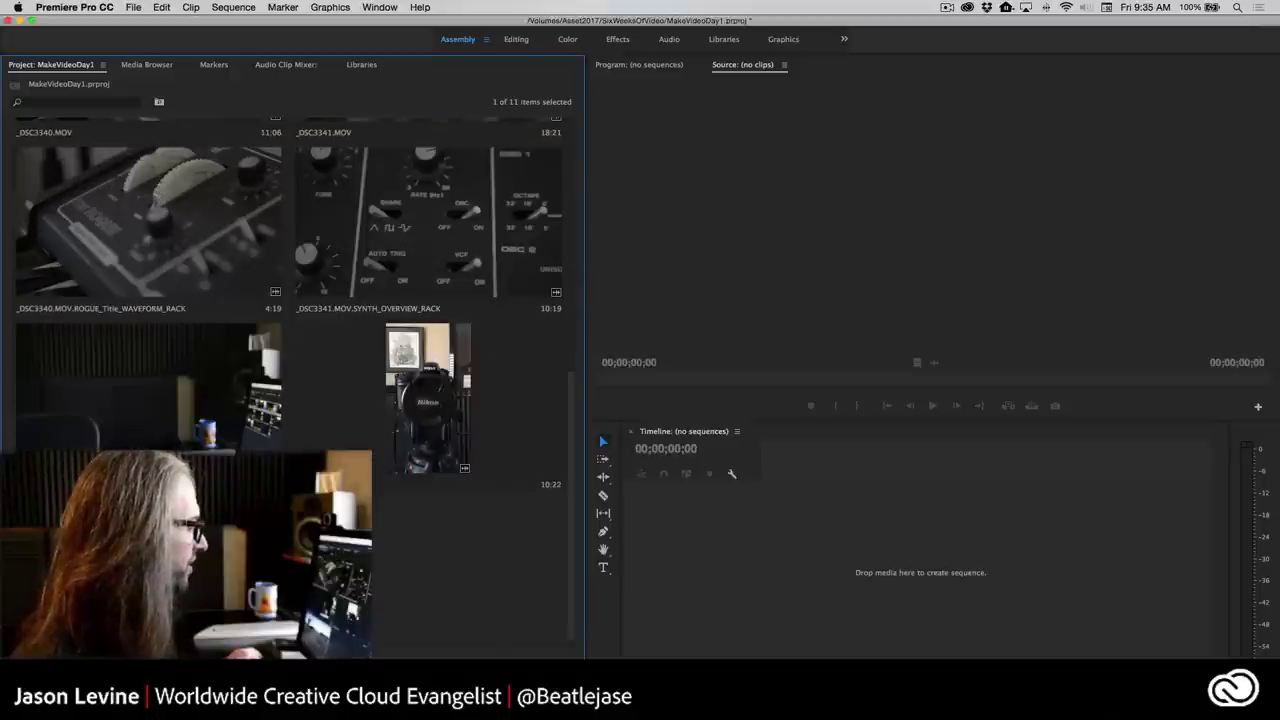
{"action": "key", "text": "shift+bracketleft"}
{"action": "key", "text": "shift+bracketleft"}
{"action": "key", "text": "shift+bracketright"}
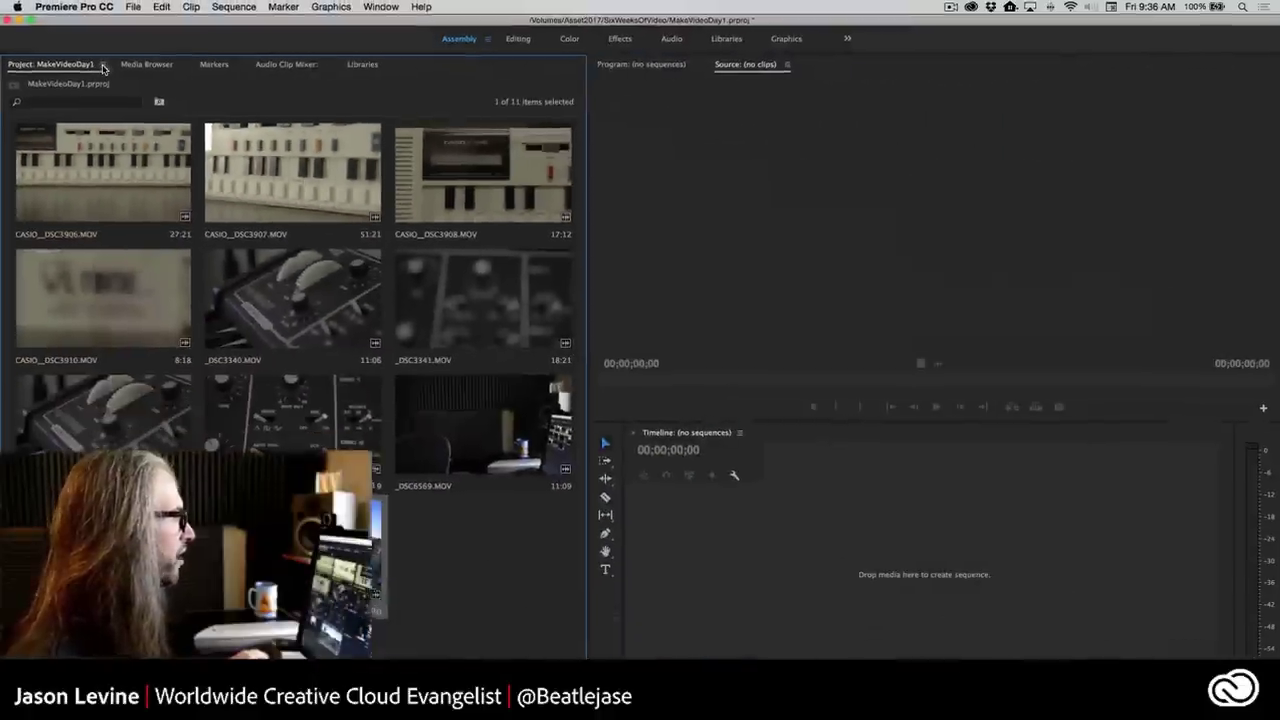
{"action": "left_click", "coordinate": [103, 66]}
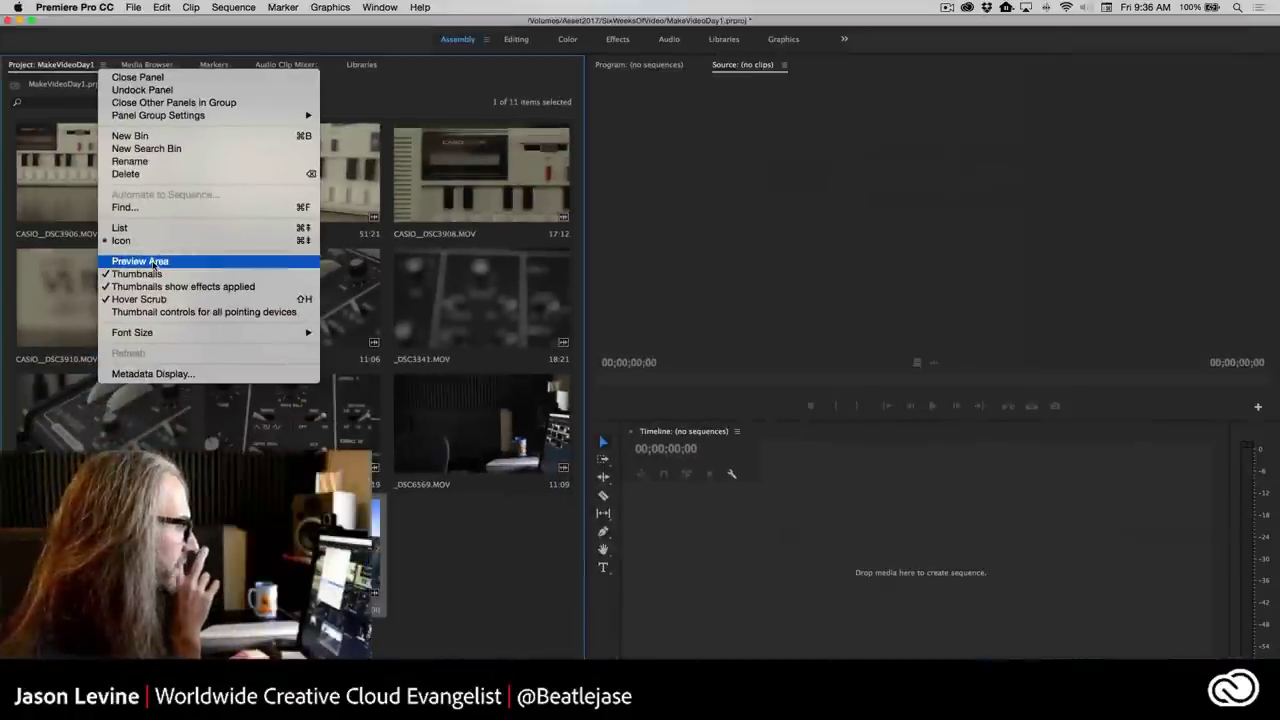
{"action": "left_click", "coordinate": [153, 263]}
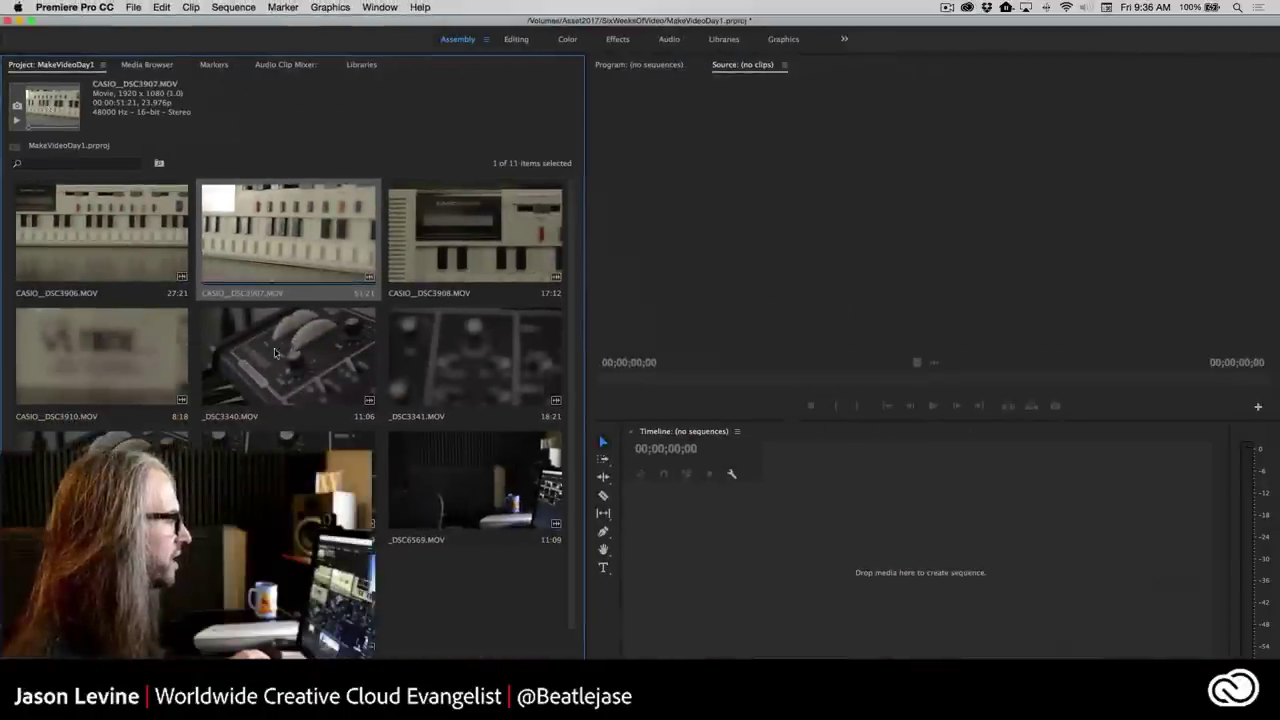
{"action": "left_click", "coordinate": [291, 362]}
{"action": "key", "text": "Down"}
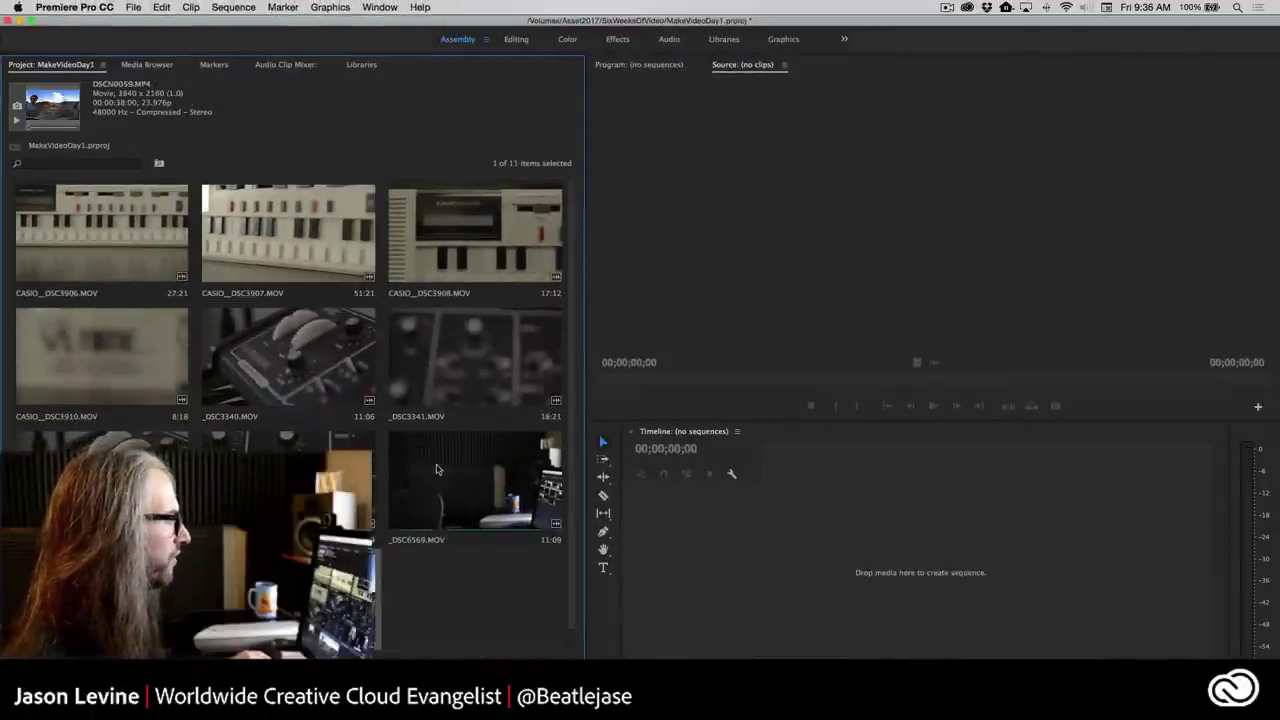
{"action": "key", "text": "Right"}
{"action": "key", "text": "Right"}
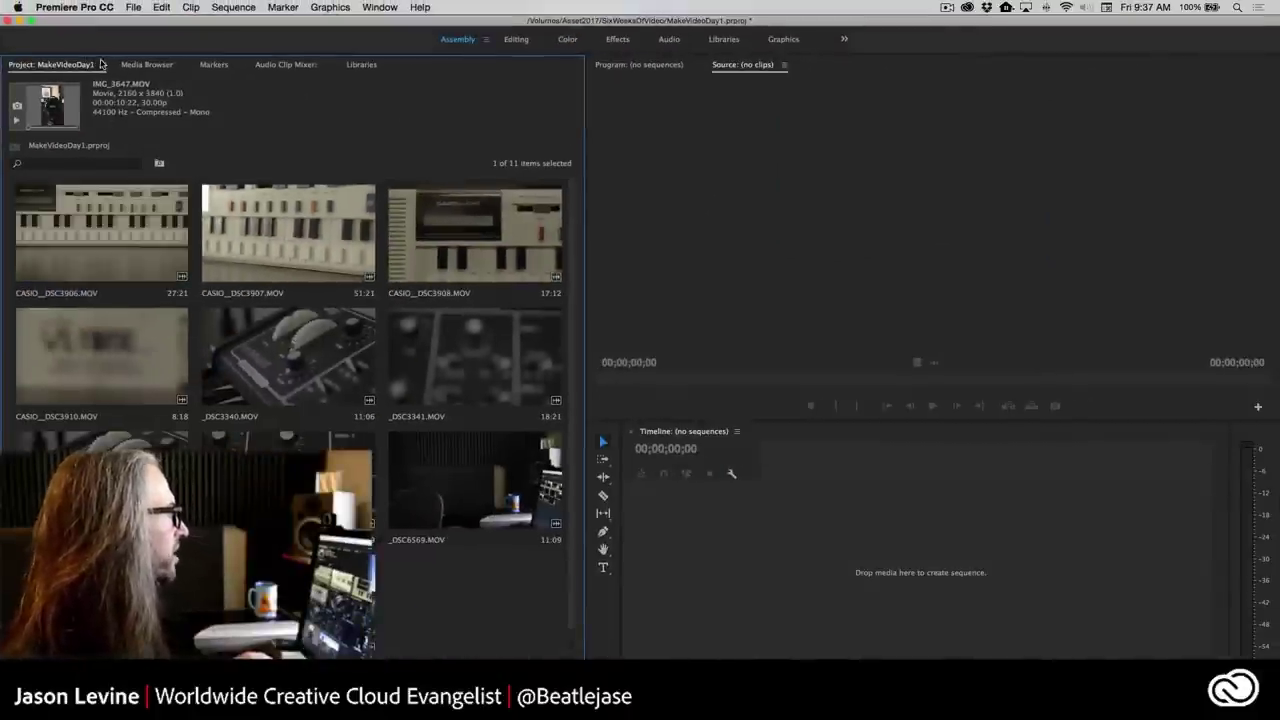
{"action": "left_click", "coordinate": [102, 64]}
{"action": "left_click", "coordinate": [181, 278]}
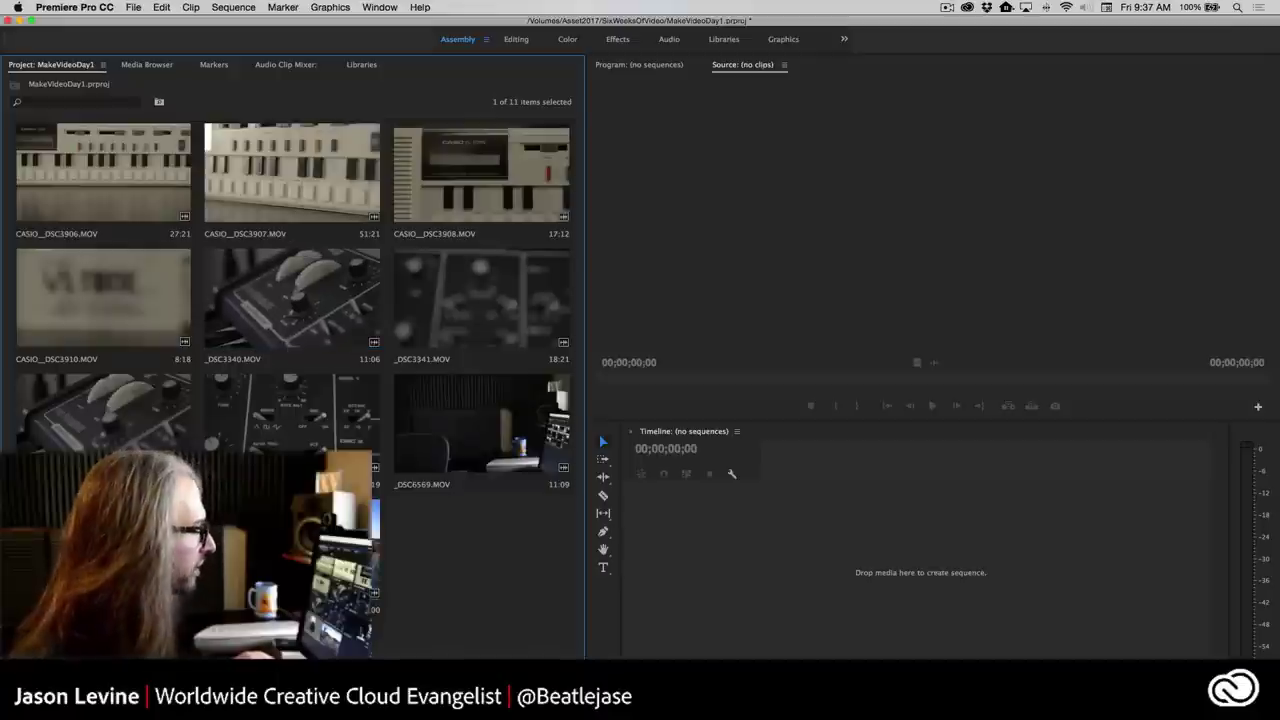
Open the File menu from the menu bar.
{"action": "left_click", "coordinate": [130, 8]}
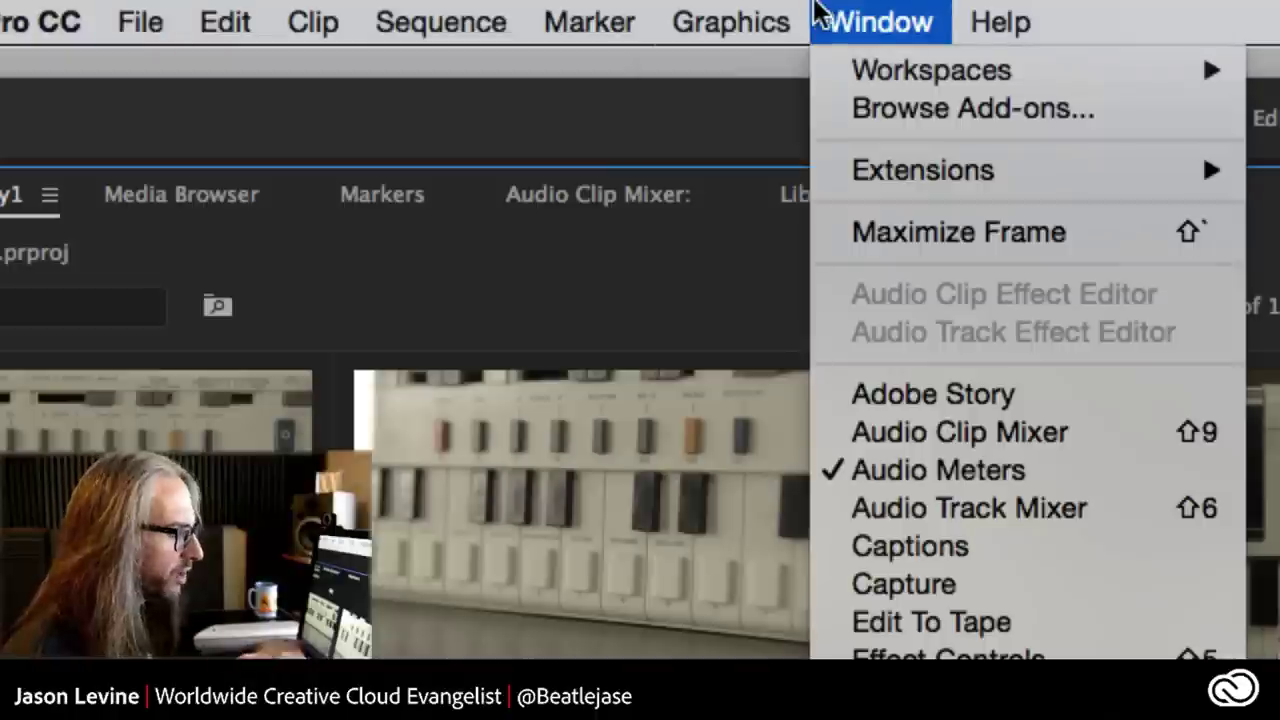
Reorder the bin: _DSC3340 first, synth overview clip third, Rogue title clip up into row two.
{"action": "left_click", "coordinate": [70, 7]}
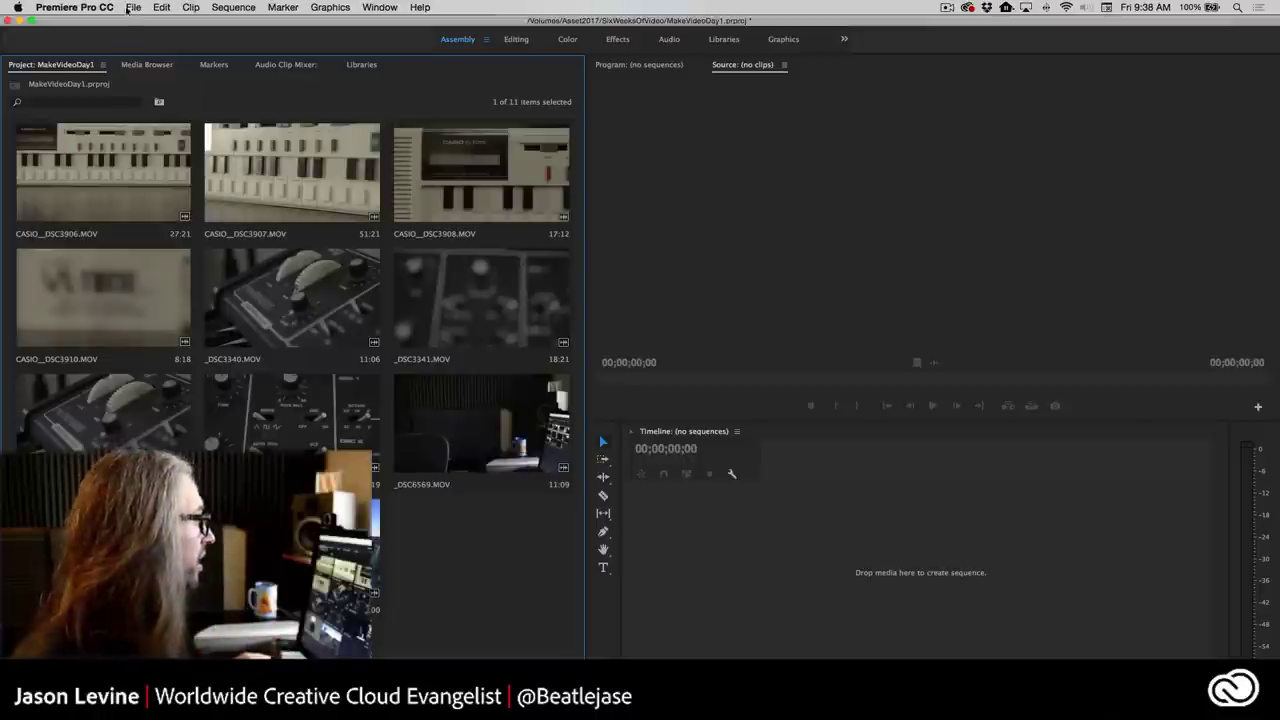
{"action": "left_click", "coordinate": [103, 178]}
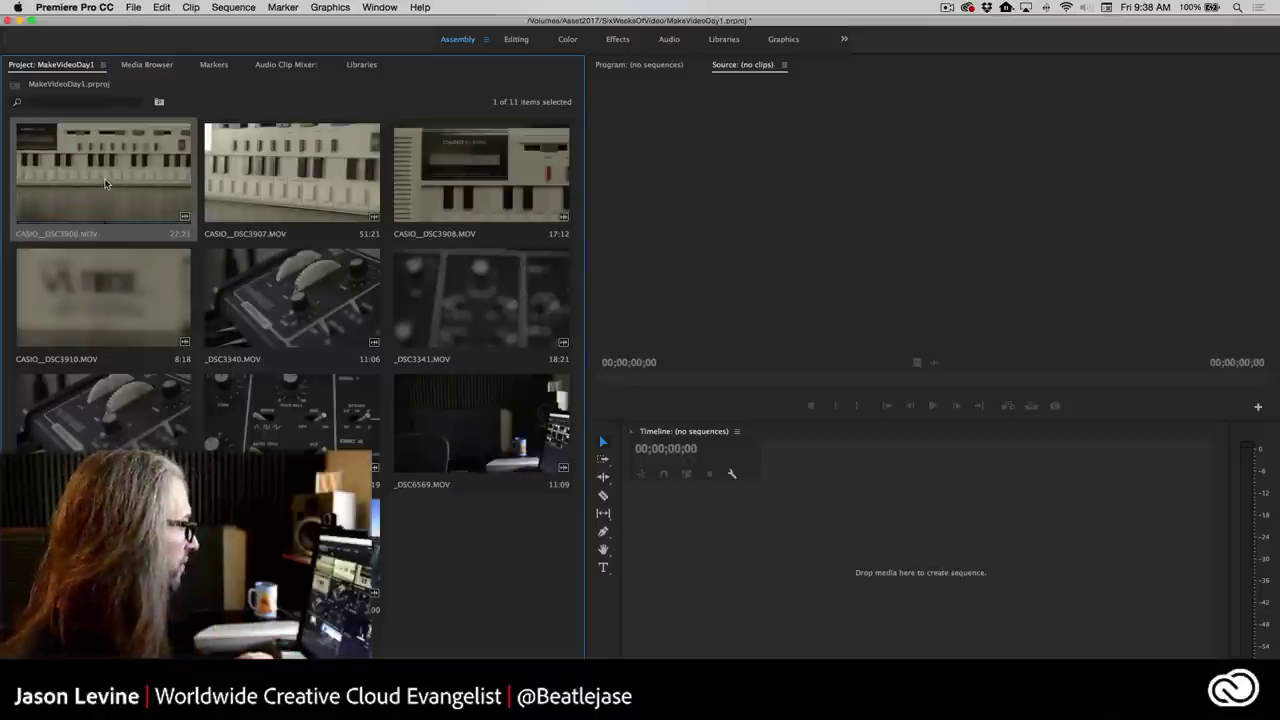
{"action": "left_click", "coordinate": [292, 185]}
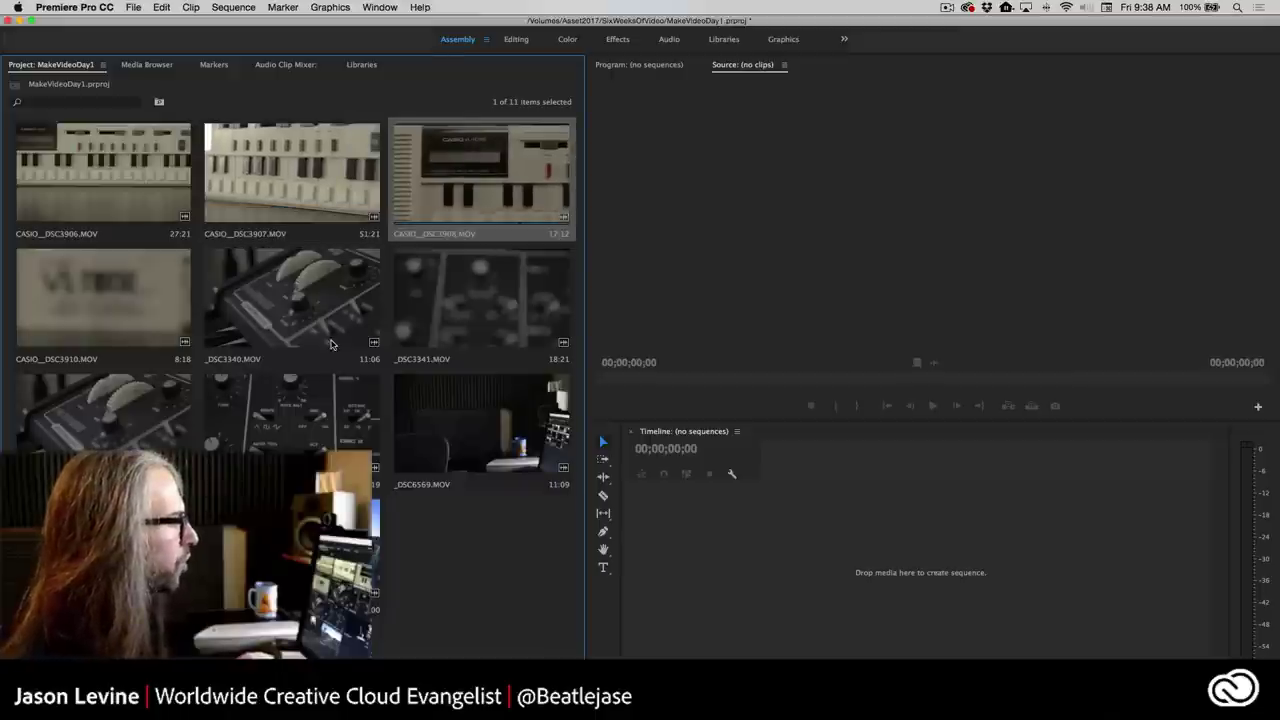
{"action": "left_click", "coordinate": [290, 278]}
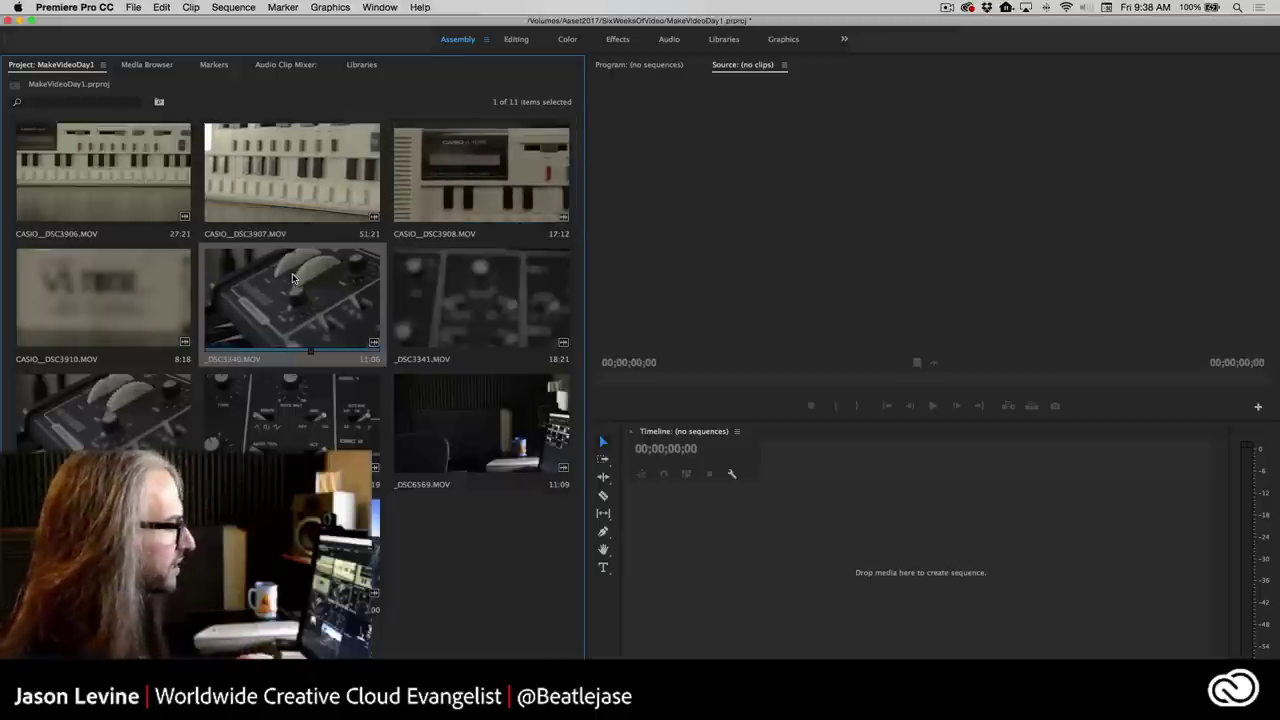
{"action": "left_click_drag", "start_coordinate": [296, 305], "coordinate": [83, 198]}
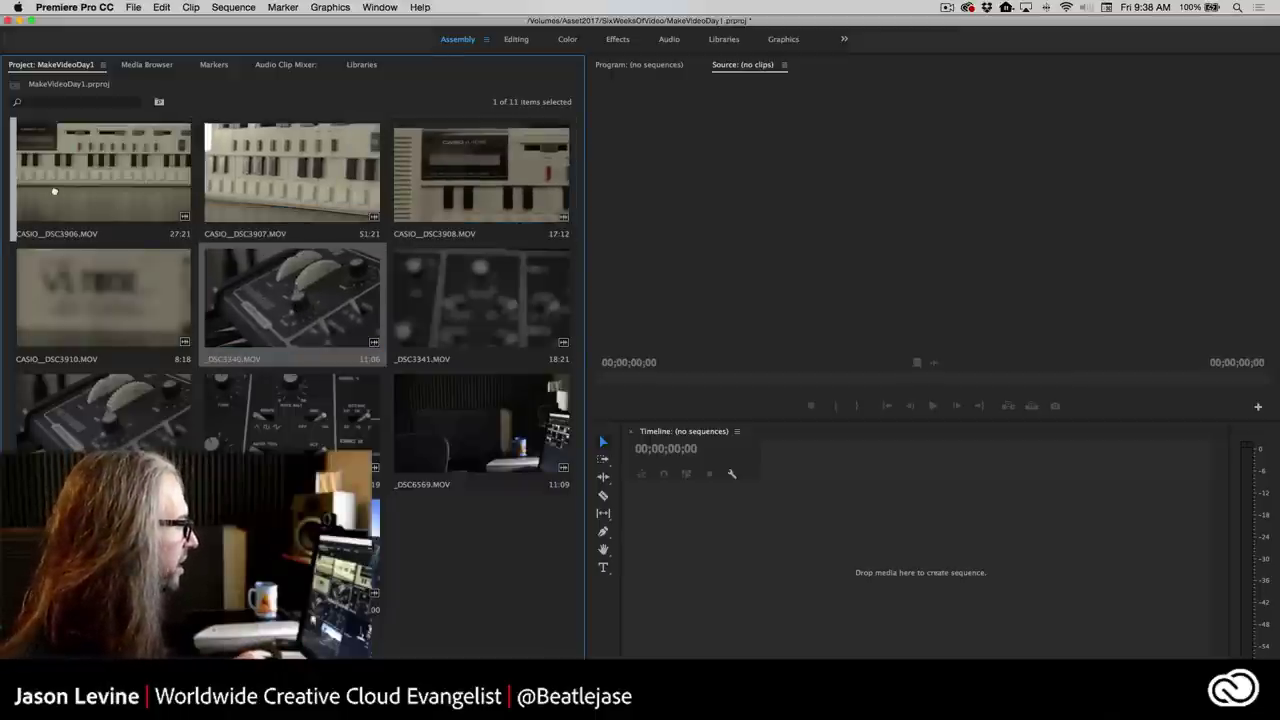
{"action": "left_click", "coordinate": [293, 426]}
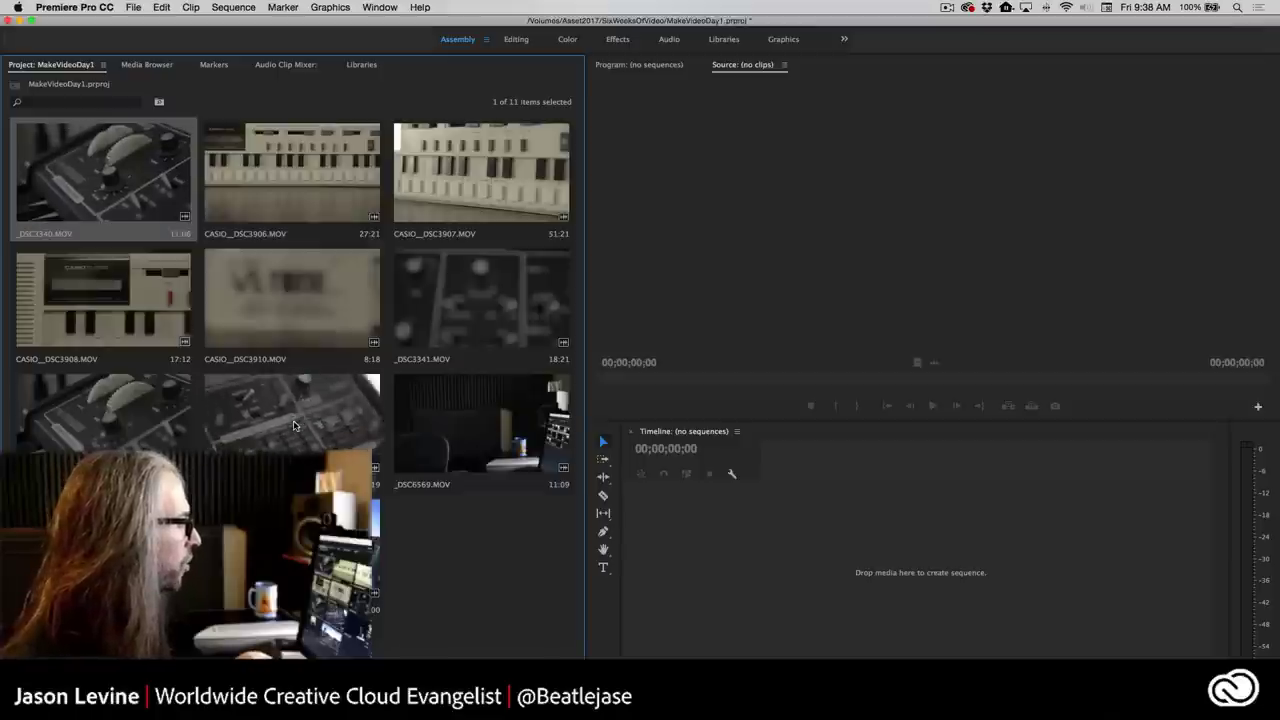
{"action": "left_click_drag", "start_coordinate": [381, 205], "coordinate": [383, 205]}
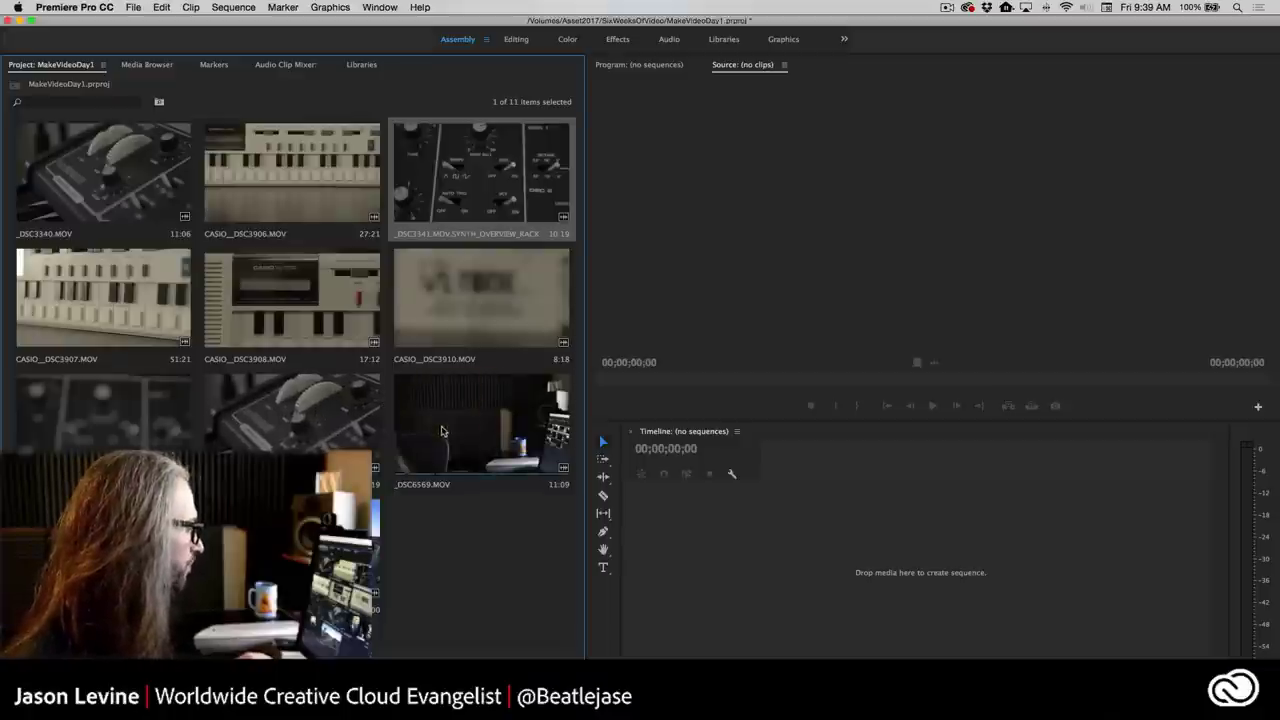
{"action": "left_click_drag", "start_coordinate": [318, 425], "coordinate": [226, 295]}
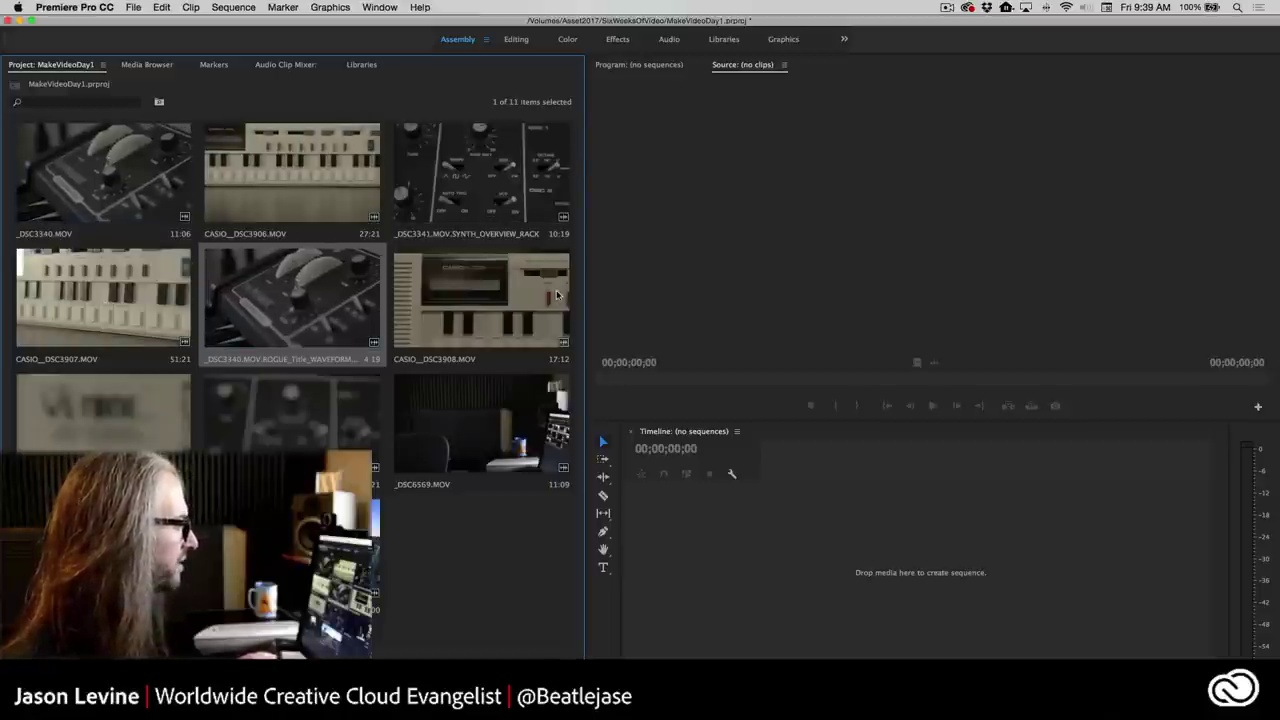
Select the six clips from _DSC3340 through CASIO__DSC3908 and bring up their context menu.
{"action": "key", "text": "Home"}
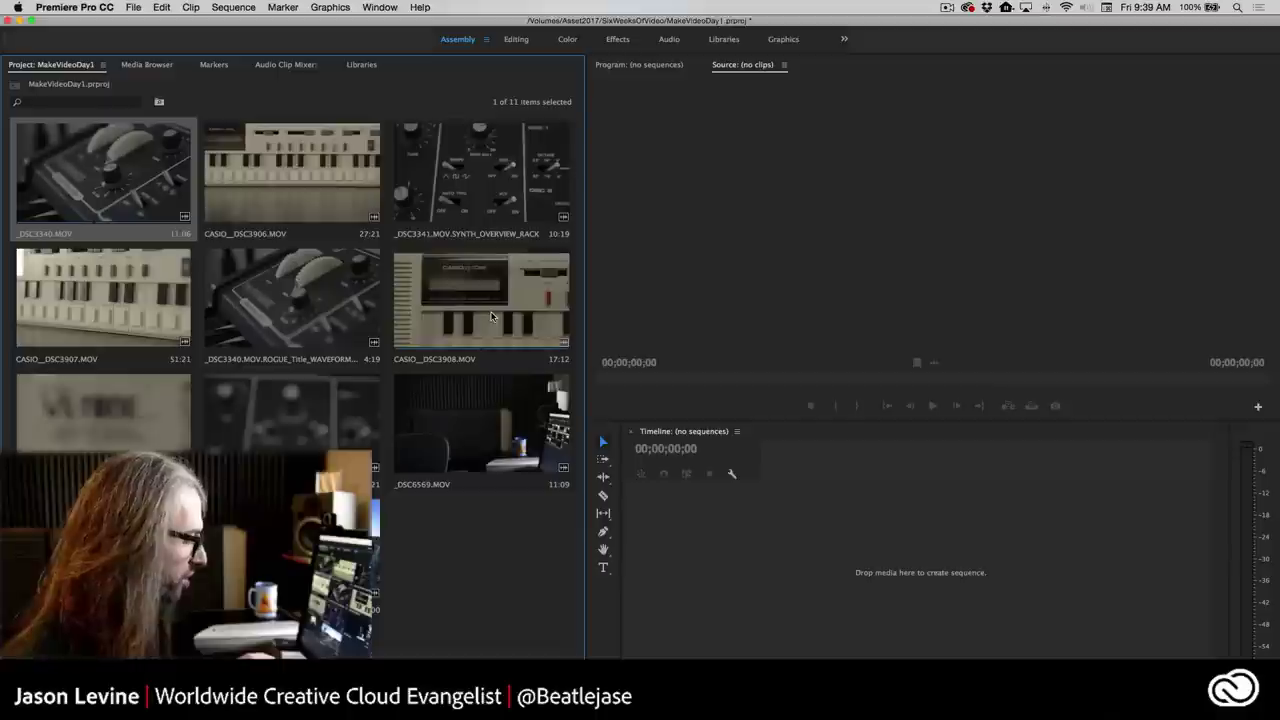
{"action": "left_click", "coordinate": [452, 282], "text": "shift"}
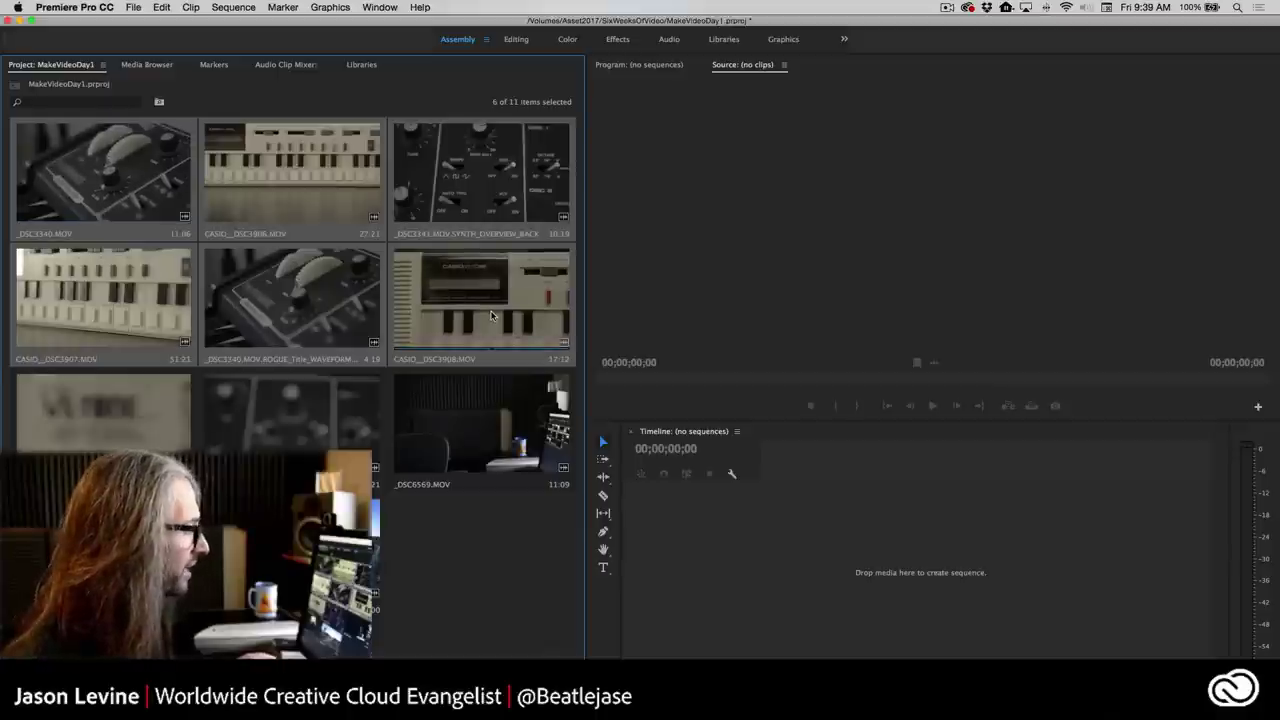
{"action": "right_click", "coordinate": [123, 159]}
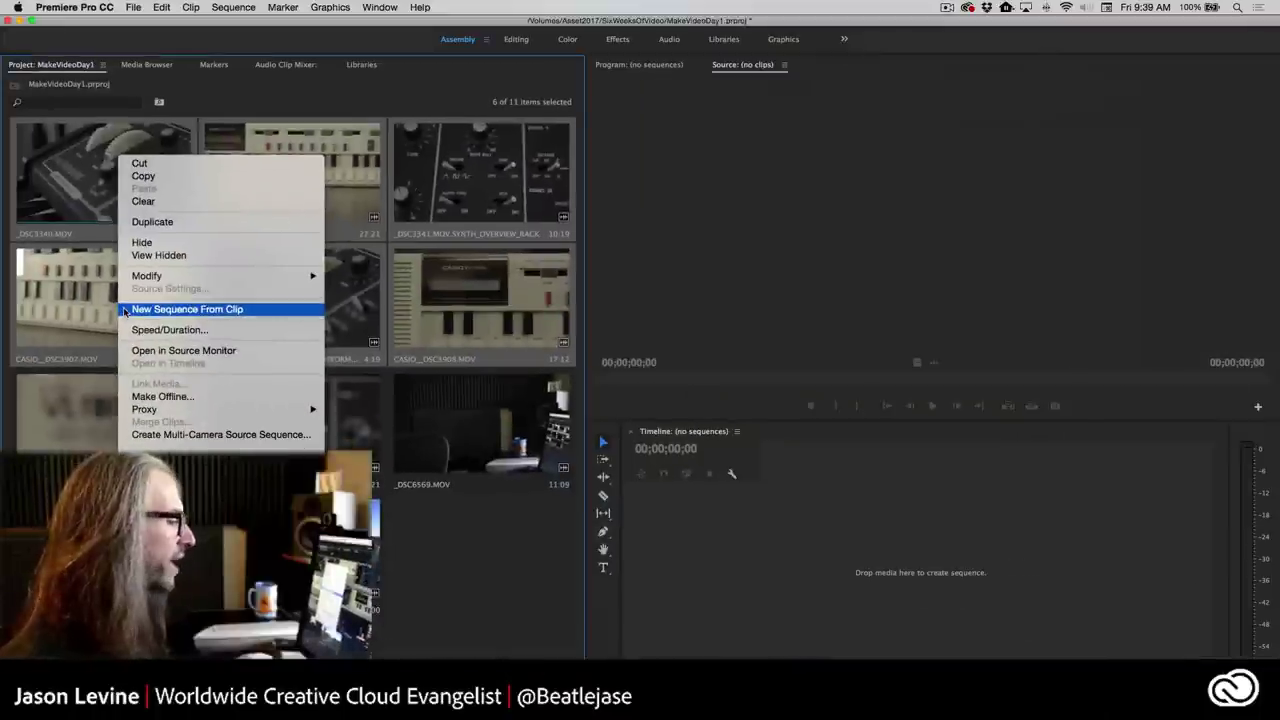
Create the _DSC3340 sequence from the six selected clips and fit it in the timeline.
{"action": "left_click", "coordinate": [125, 312]}
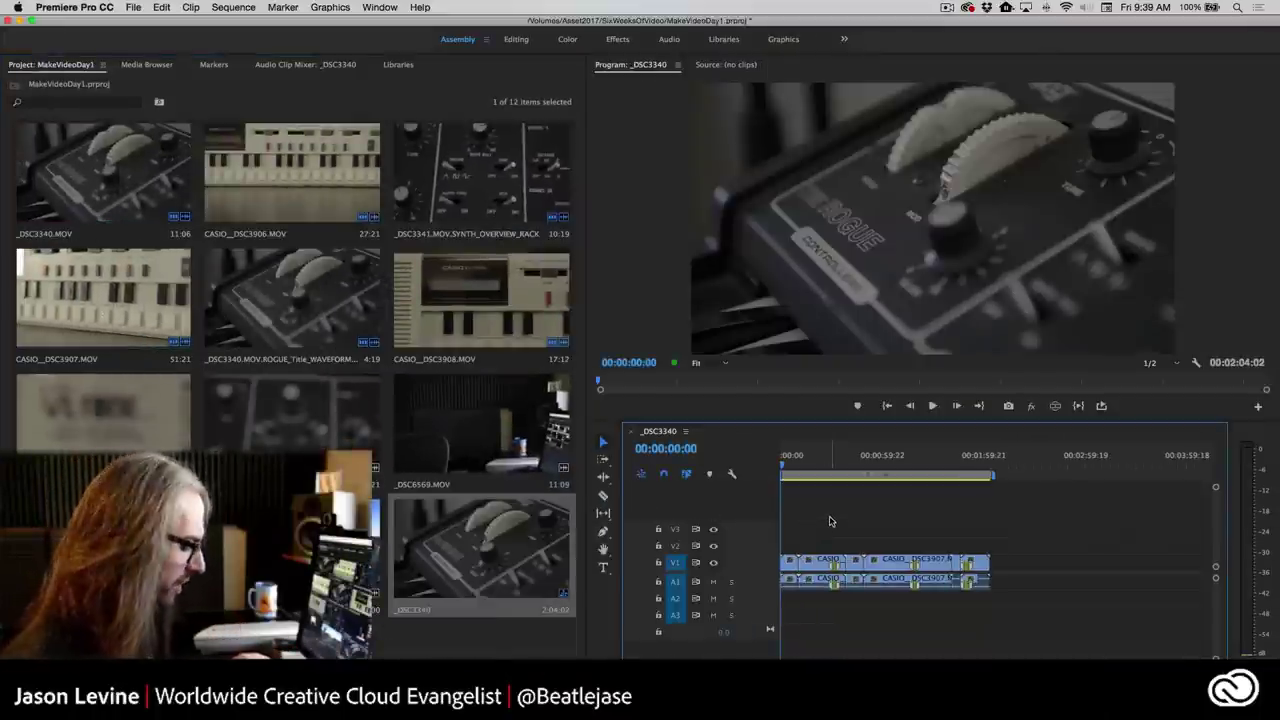
{"action": "key", "text": "backslash"}
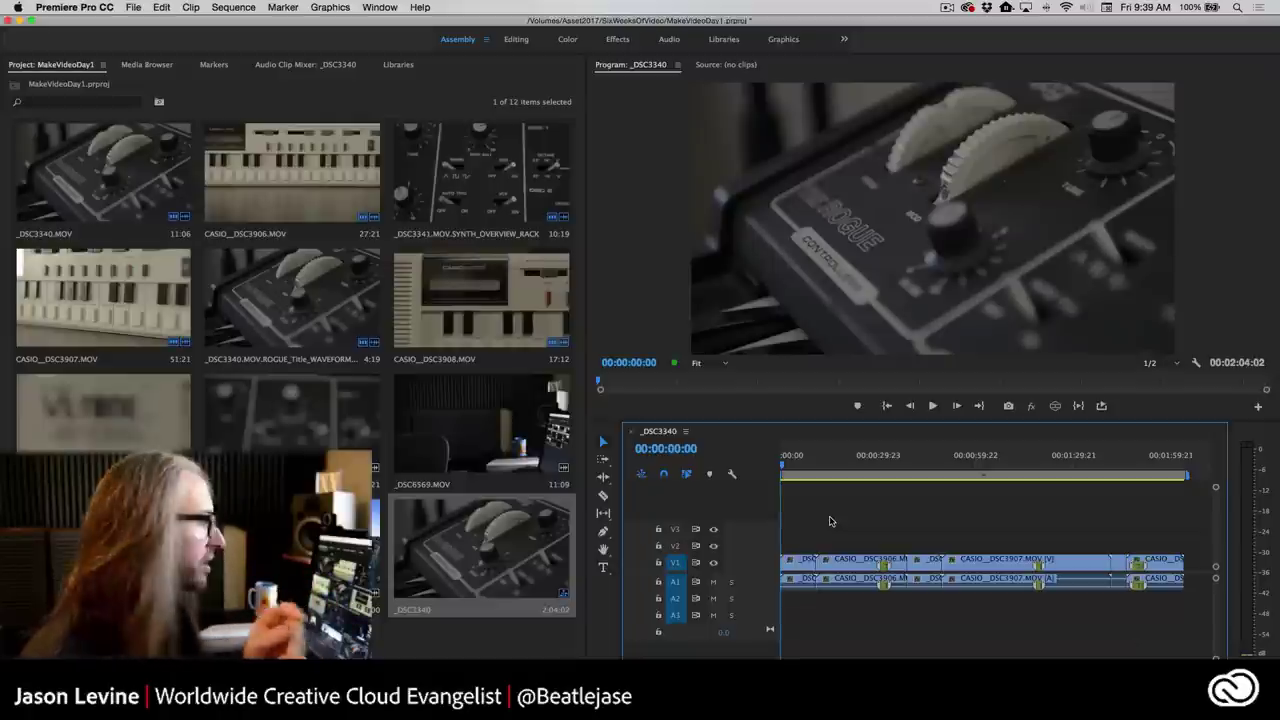
Open the New Sequence dialog from the Project panel's New Item list.
{"action": "left_click", "coordinate": [132, 7]}
{"action": "mouse_move", "coordinate": [144, 23]}
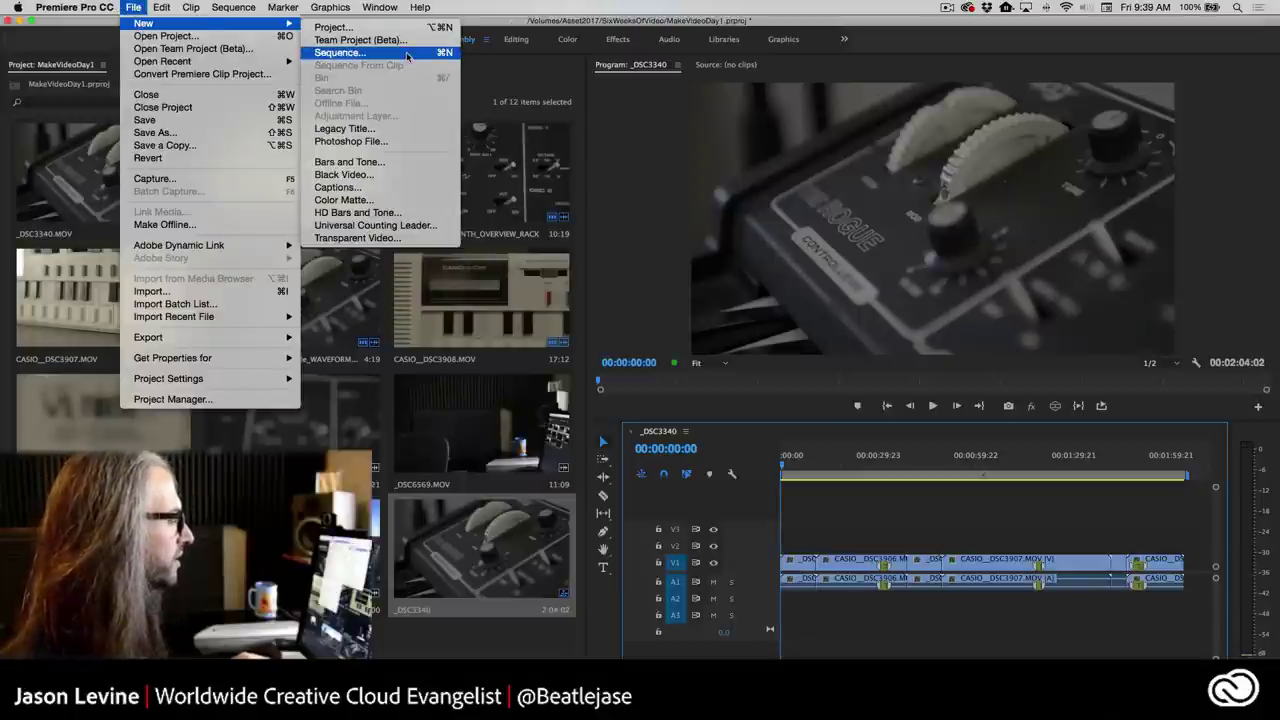
{"action": "left_click", "coordinate": [396, 173]}
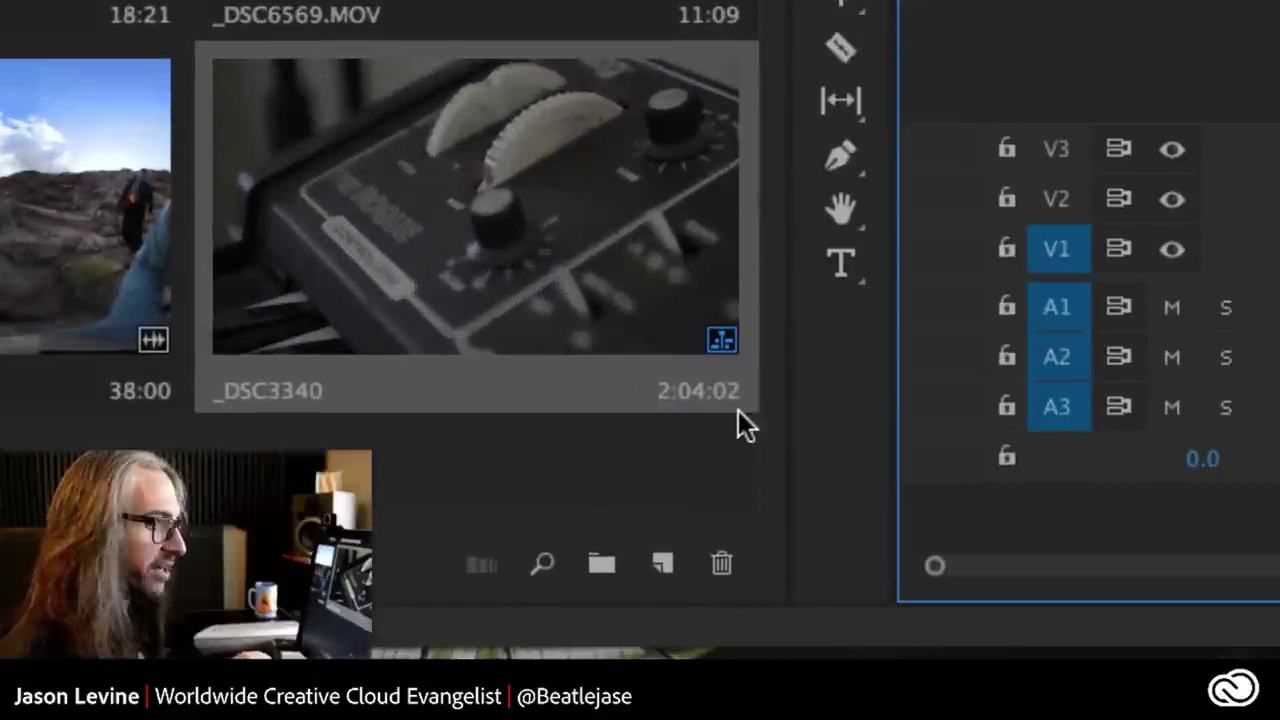
{"action": "left_click", "coordinate": [678, 560]}
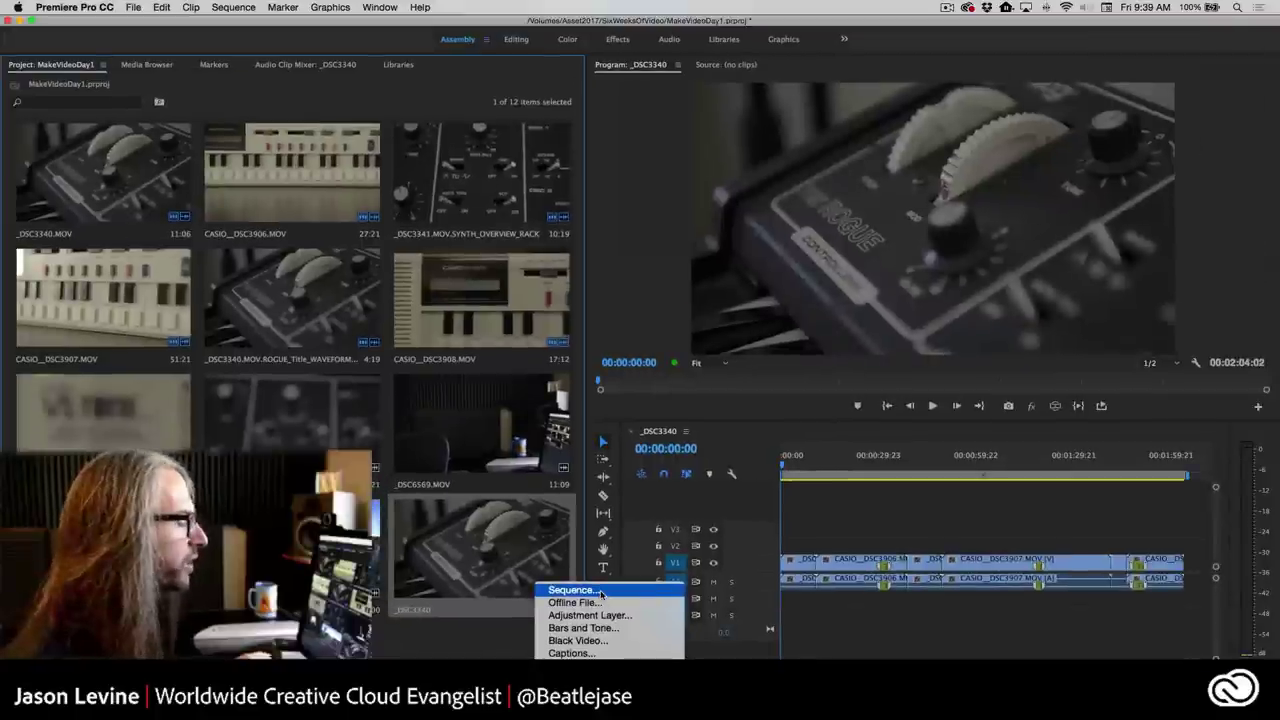
{"action": "left_click", "coordinate": [571, 589]}
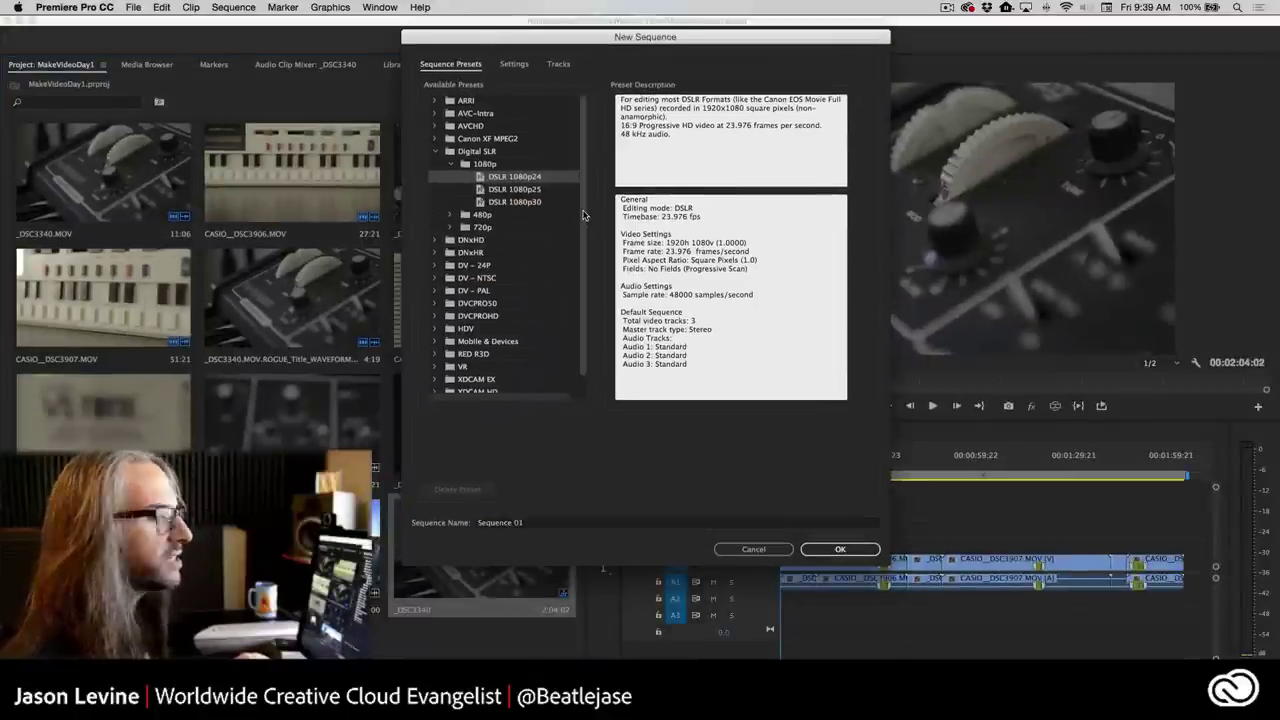
{"action": "scroll", "coordinate": [585, 216], "scroll_direction": "down", "scroll_amount": 3}
{"action": "scroll", "coordinate": [582, 214], "scroll_direction": "up", "scroll_amount": 3}
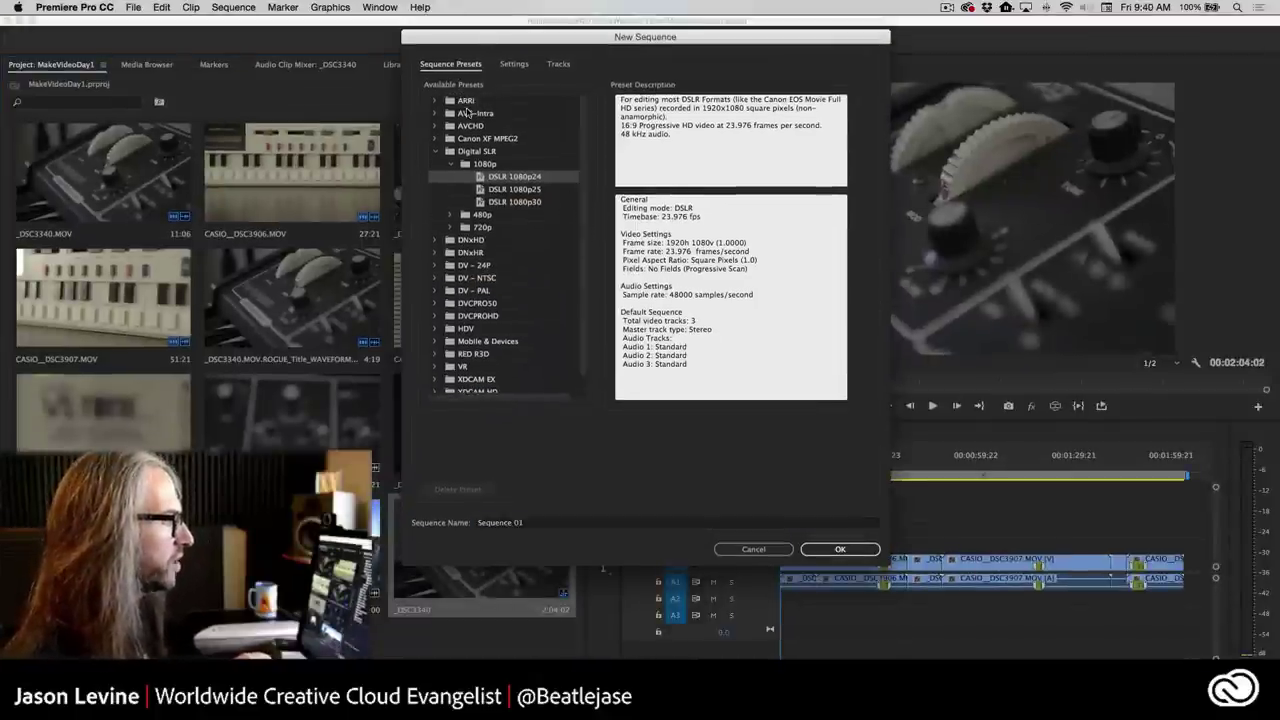
Expand the ARRI, DSLR 720p and VR preset groups in the Sequence Presets list.
{"action": "left_click", "coordinate": [434, 101]}
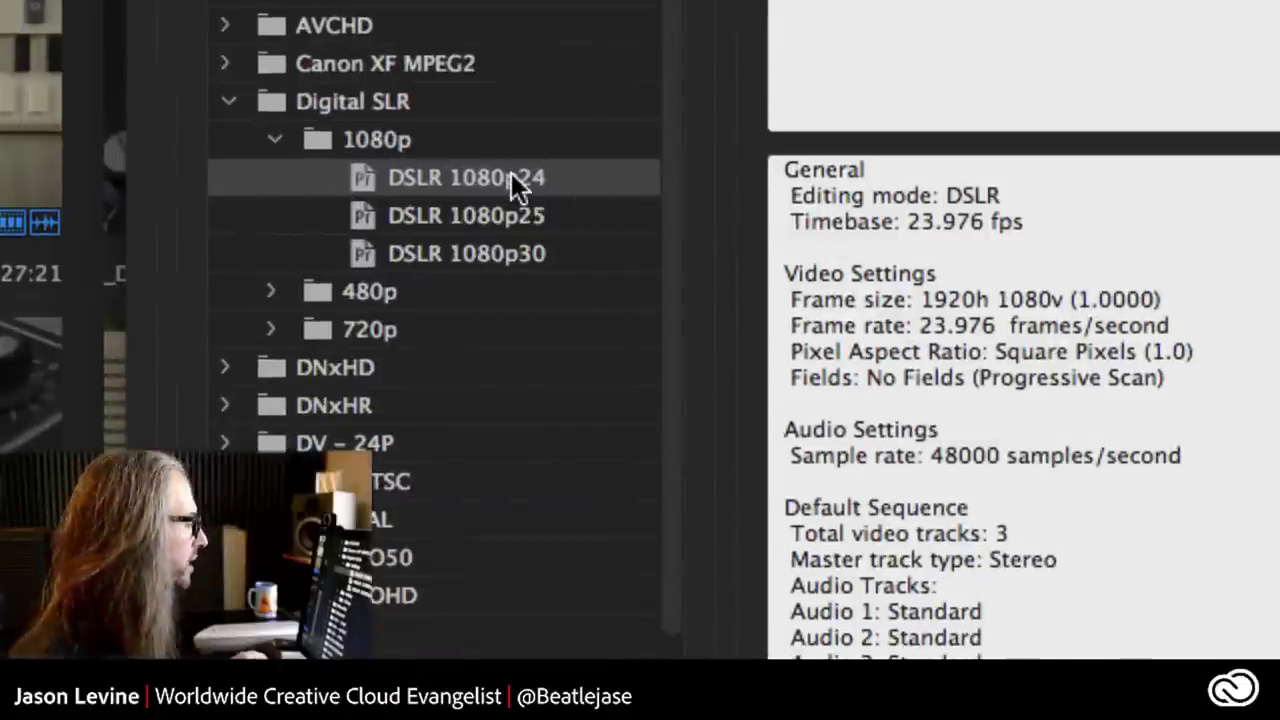
{"action": "left_click", "coordinate": [270, 330]}
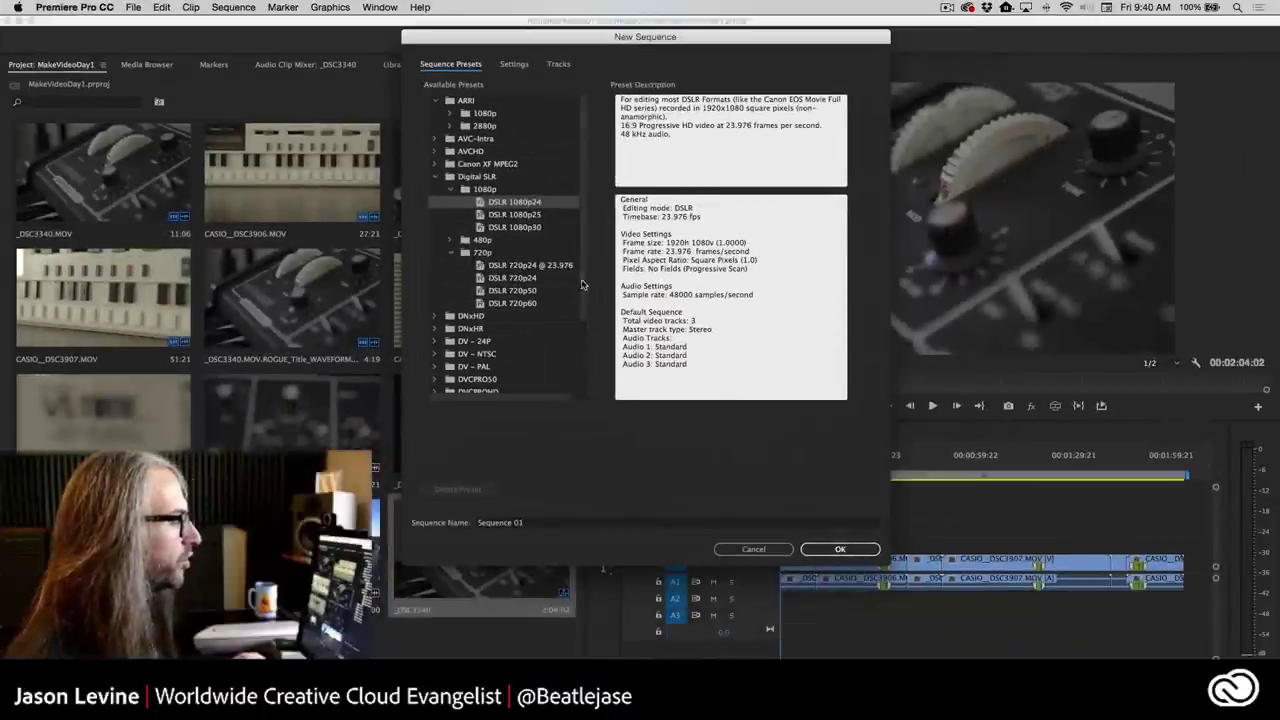
{"action": "left_click_drag", "start_coordinate": [583, 285], "coordinate": [589, 426]}
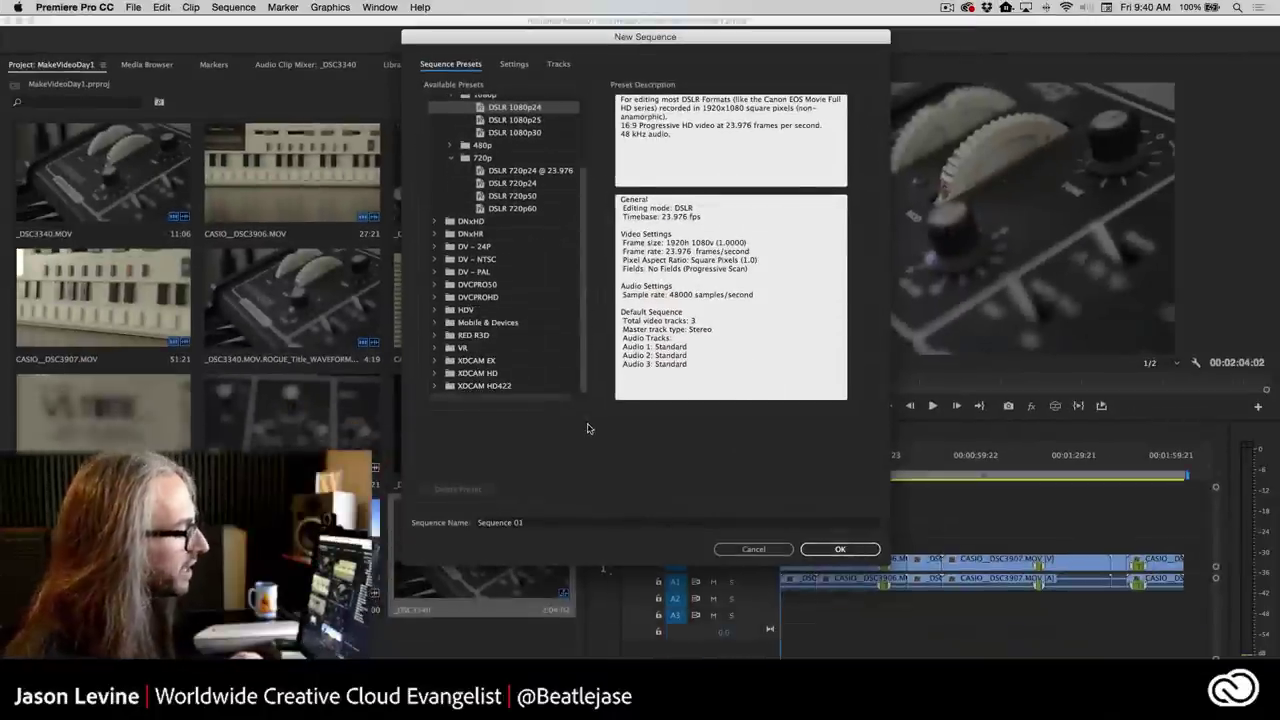
{"action": "left_click", "coordinate": [436, 348]}
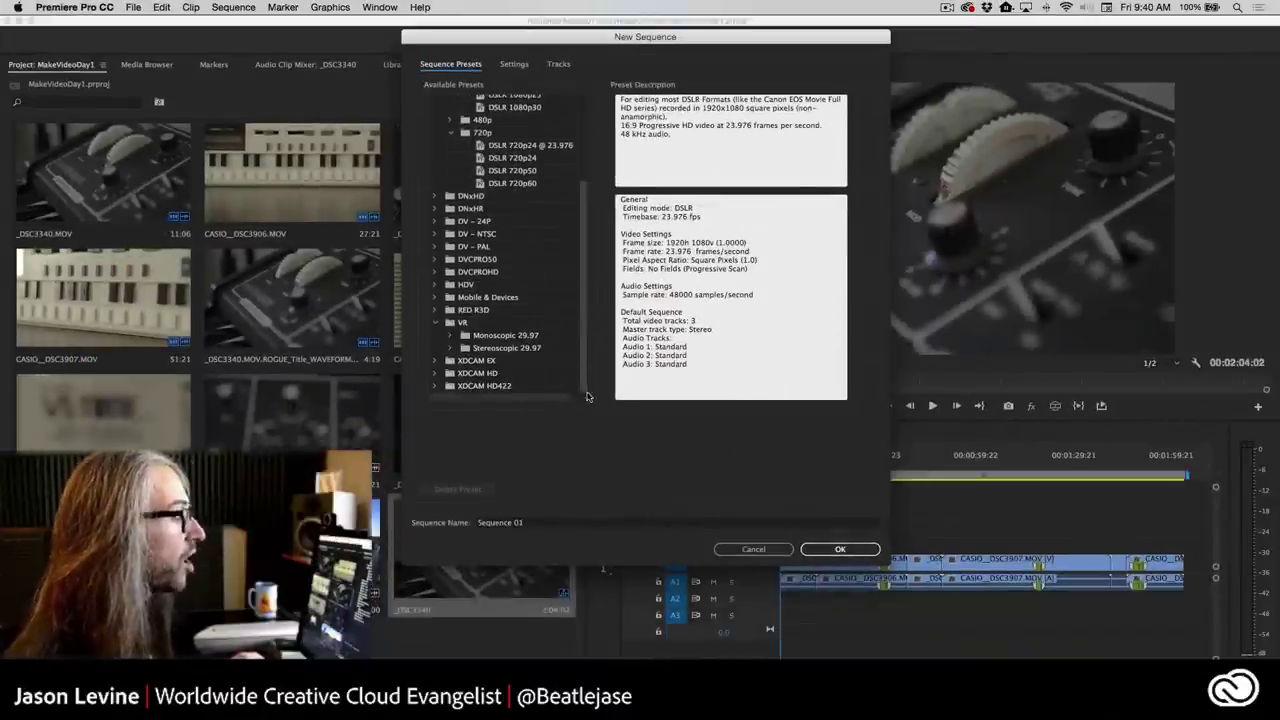
{"action": "left_click", "coordinate": [451, 337]}
{"action": "scroll", "coordinate": [583, 383], "scroll_direction": "down", "scroll_amount": 3}
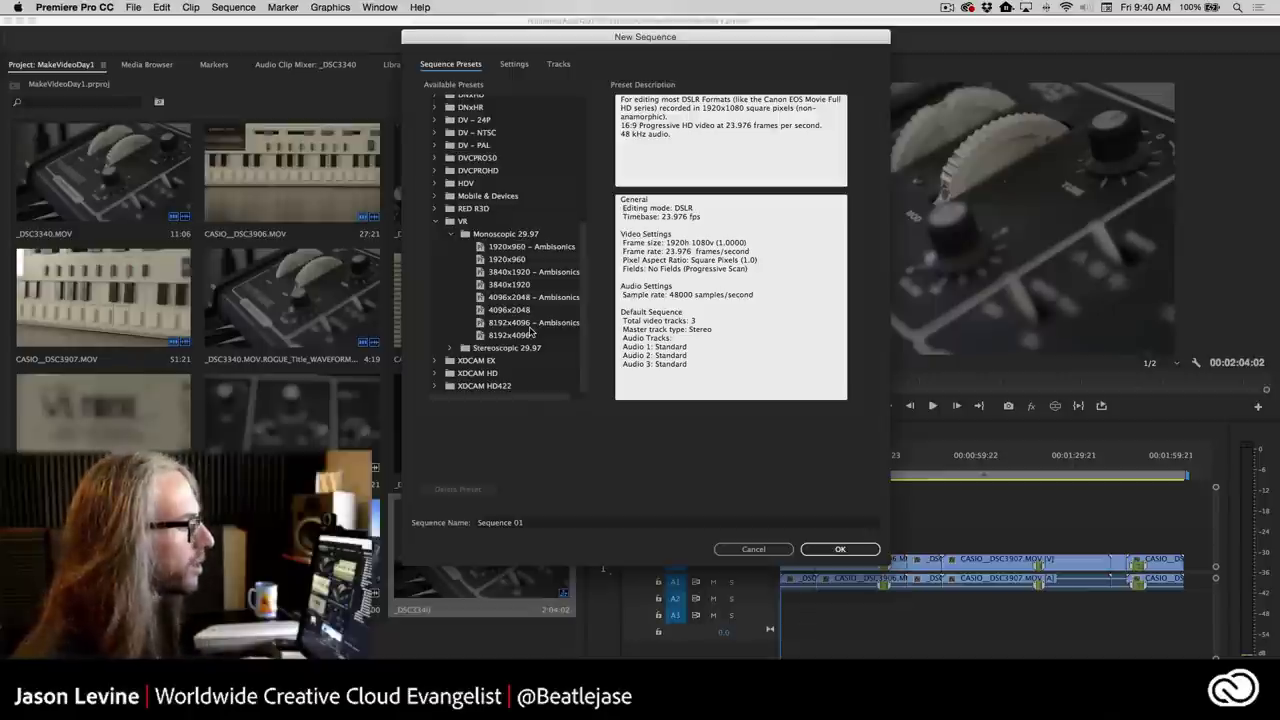
{"action": "left_click", "coordinate": [451, 235]}
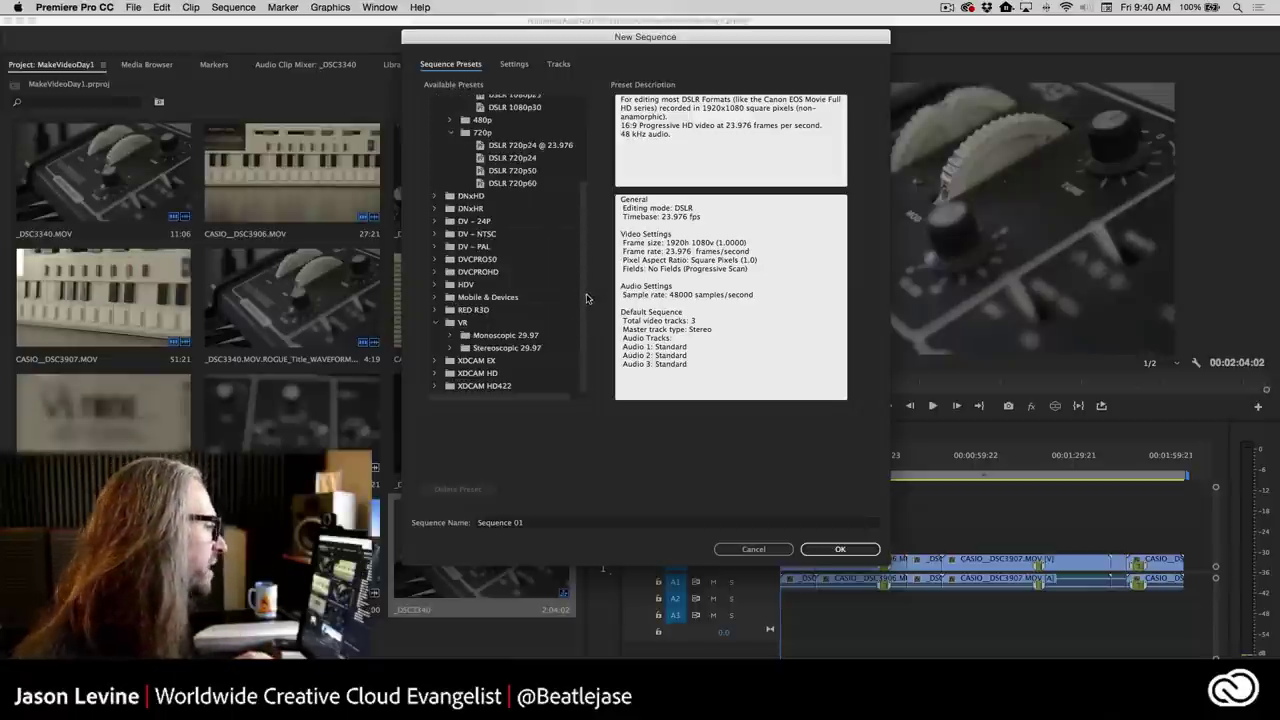
{"action": "scroll", "coordinate": [586, 320], "scroll_direction": "up", "scroll_amount": 5}
{"action": "scroll", "coordinate": [585, 350], "scroll_direction": "down", "scroll_amount": 5}
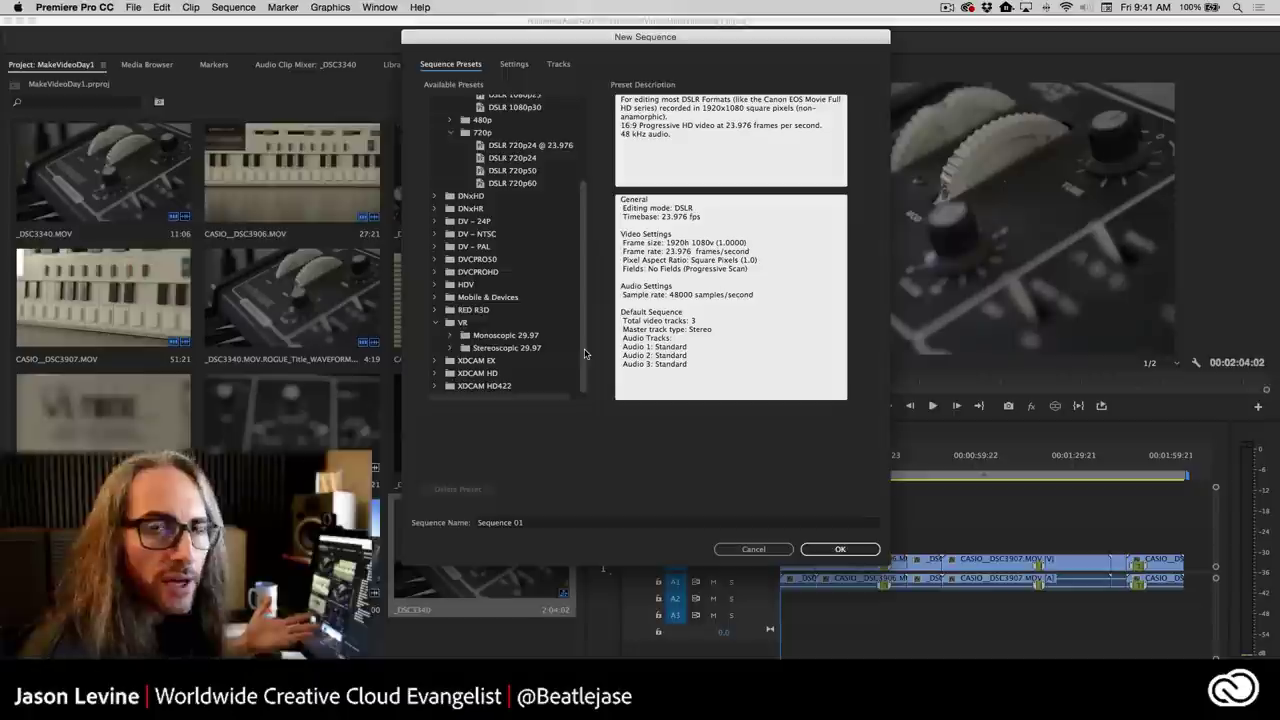
{"action": "left_click", "coordinate": [513, 64]}
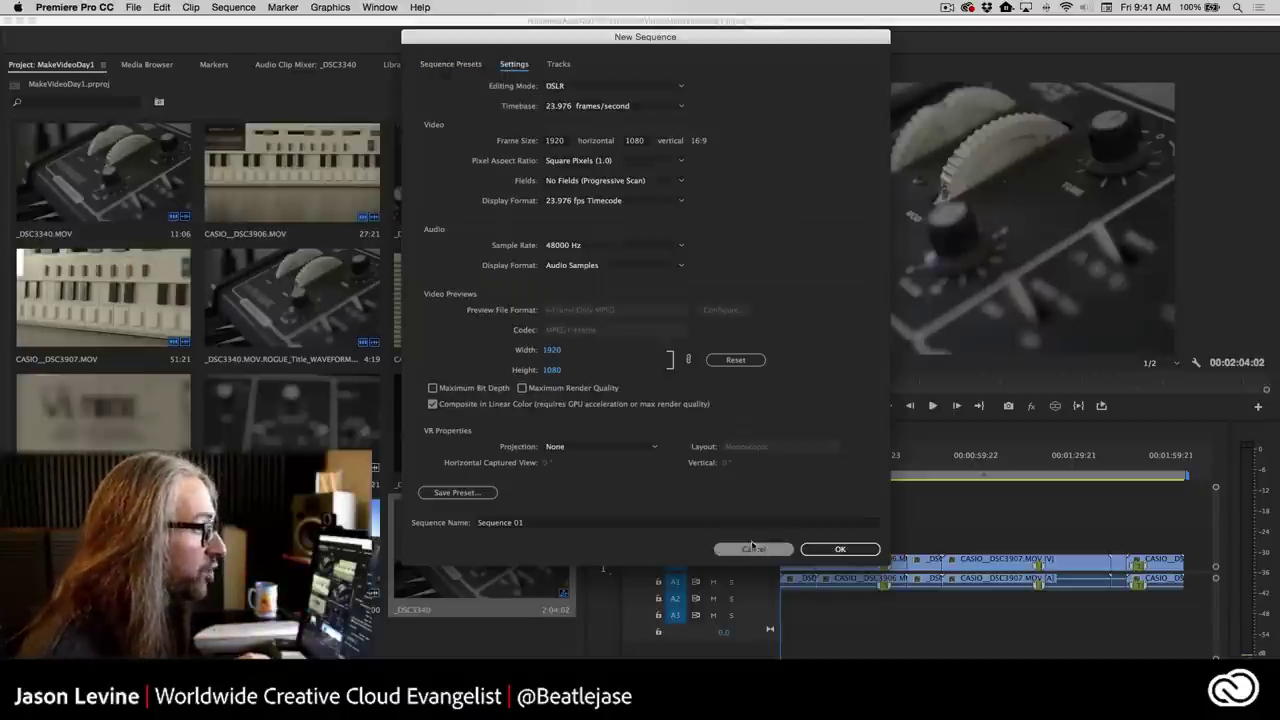
{"action": "left_click", "coordinate": [612, 86]}
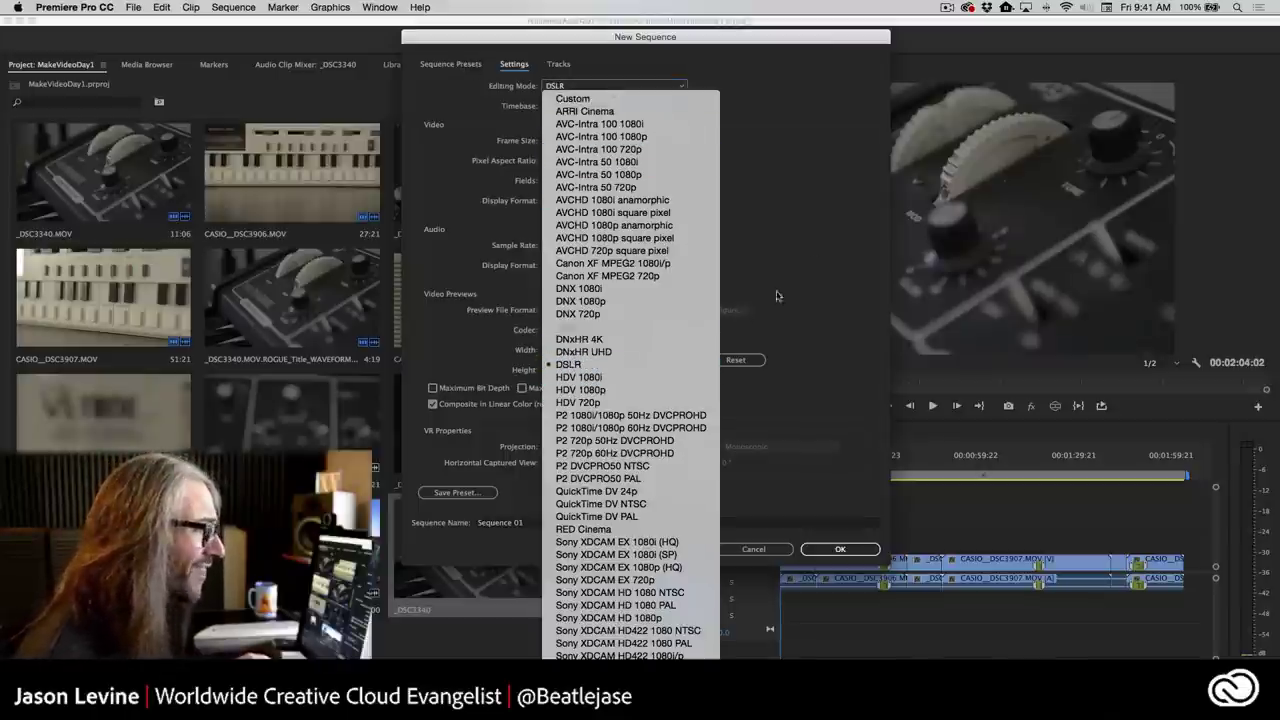
{"action": "left_click", "coordinate": [813, 199]}
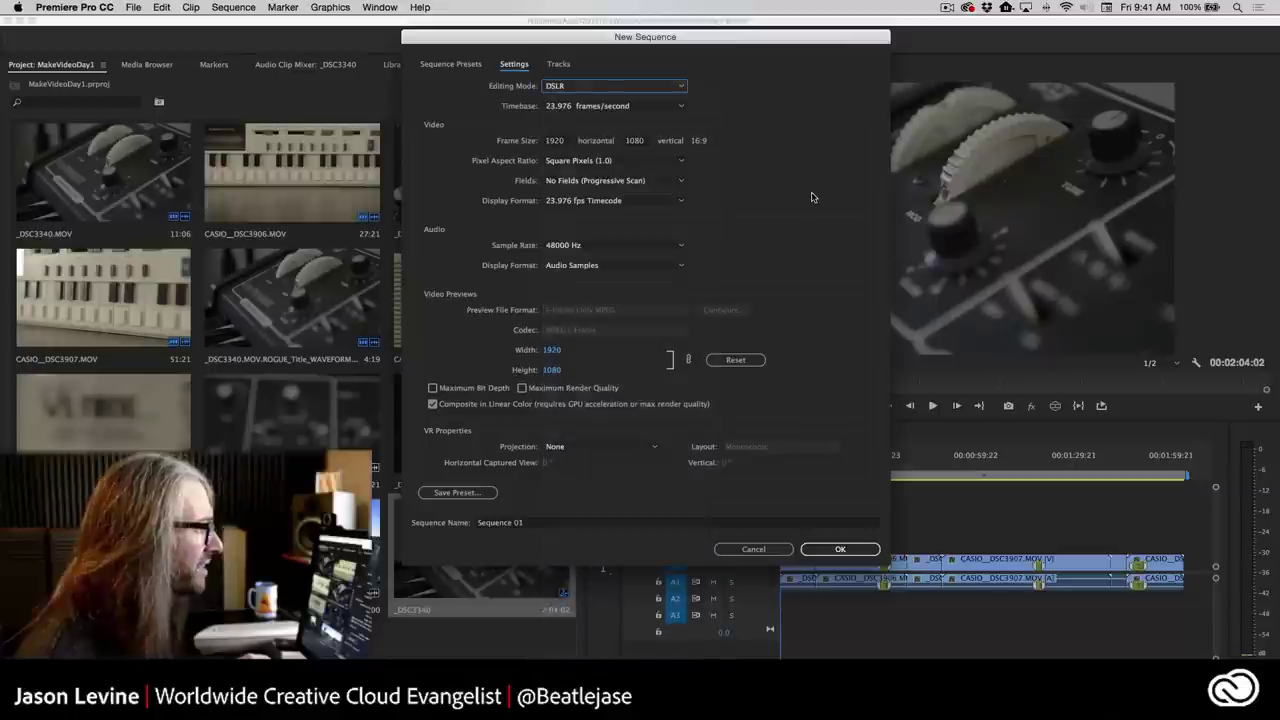
{"action": "left_click", "coordinate": [621, 106]}
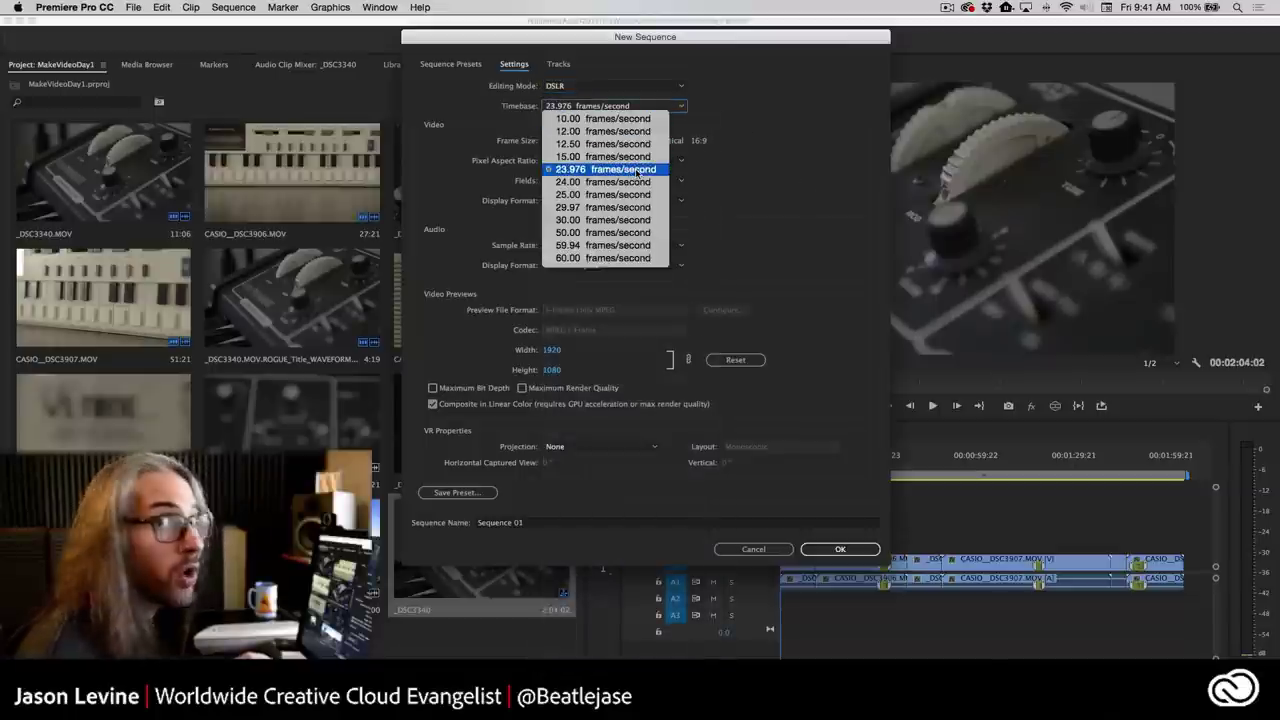
{"action": "left_click", "coordinate": [725, 108]}
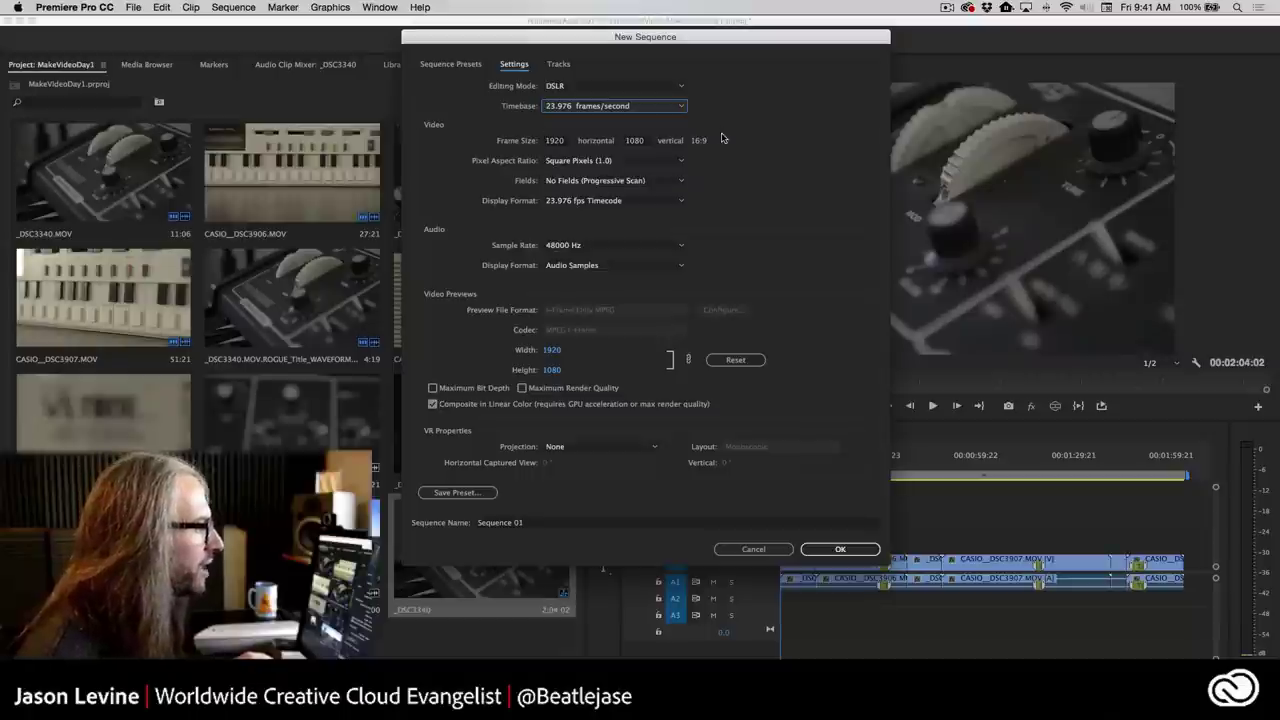
{"action": "left_click", "coordinate": [644, 246]}
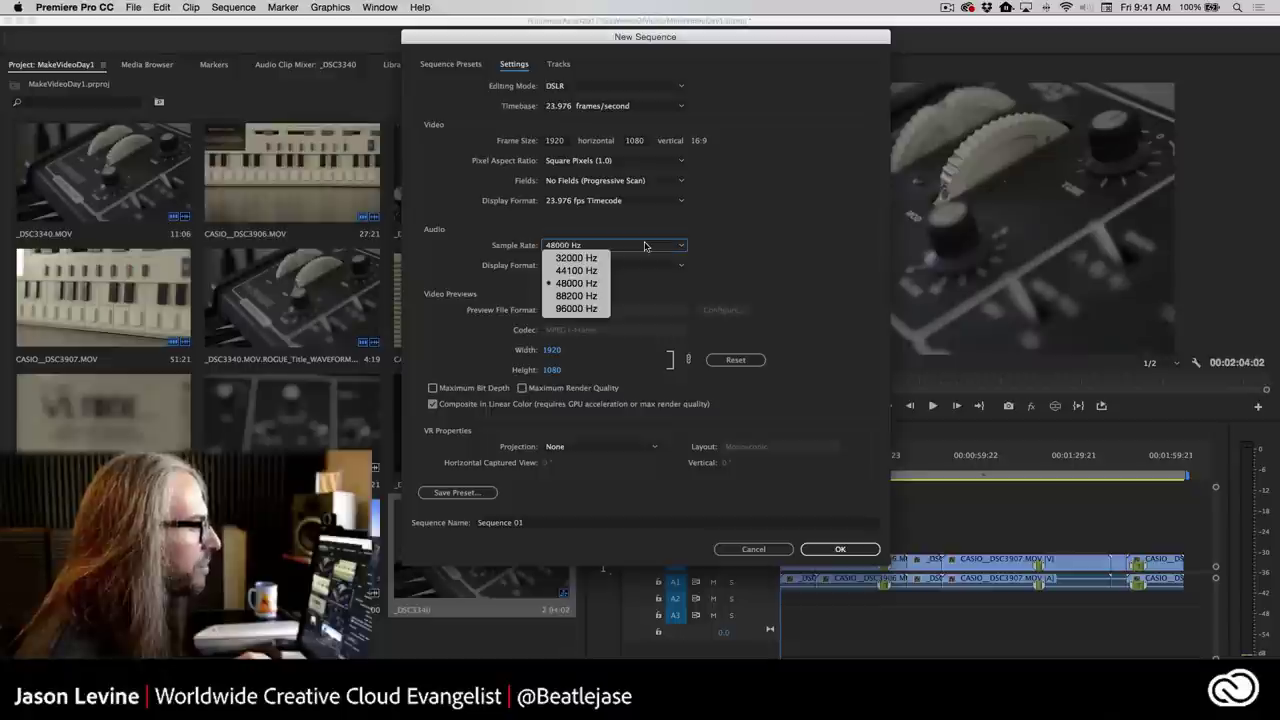
{"action": "left_click", "coordinate": [577, 283]}
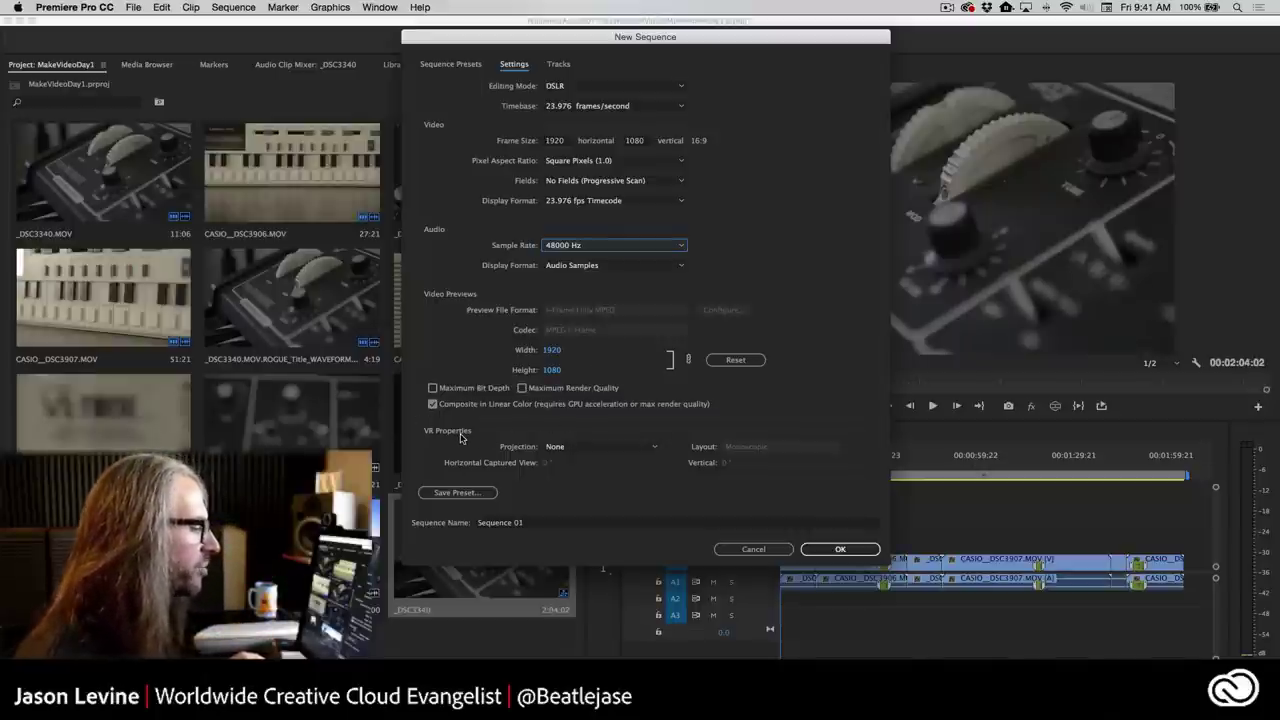
{"action": "left_click", "coordinate": [753, 549]}
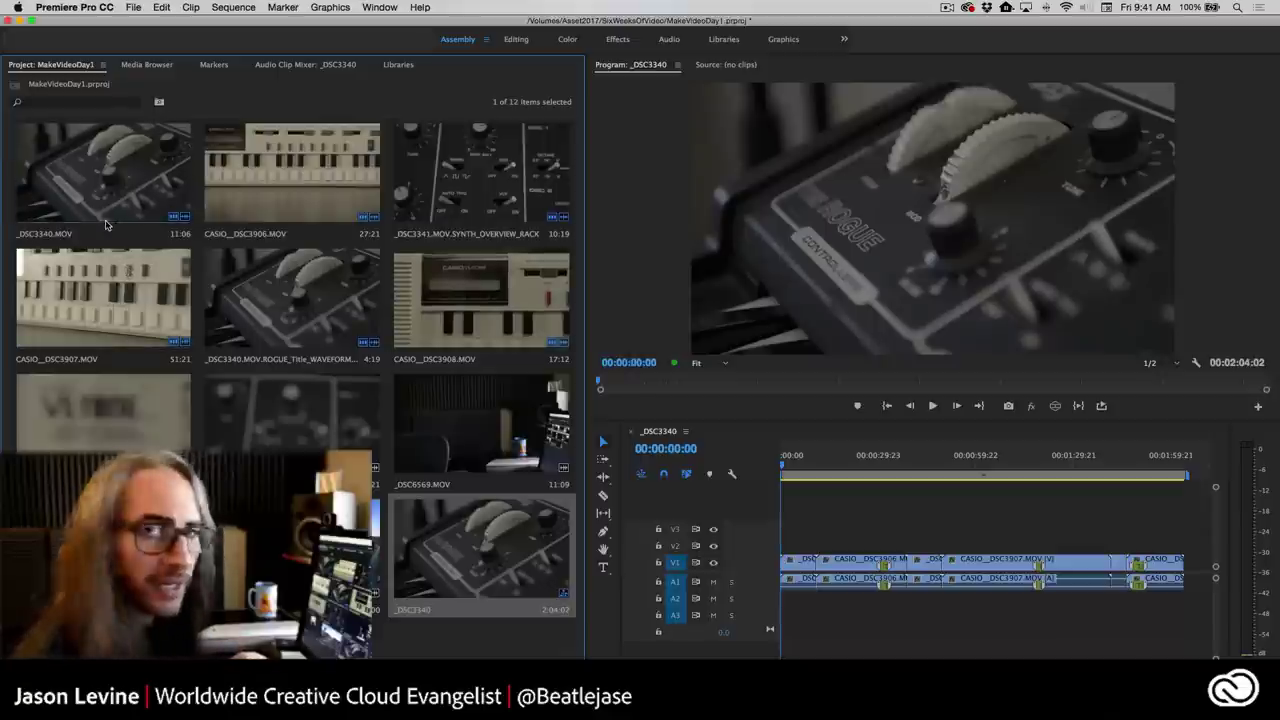
Create a new sequence from the first six synth clips, starting with _DSC3340.MOV.
{"action": "left_click", "coordinate": [110, 170]}
{"action": "left_click", "coordinate": [403, 313], "text": "shift"}
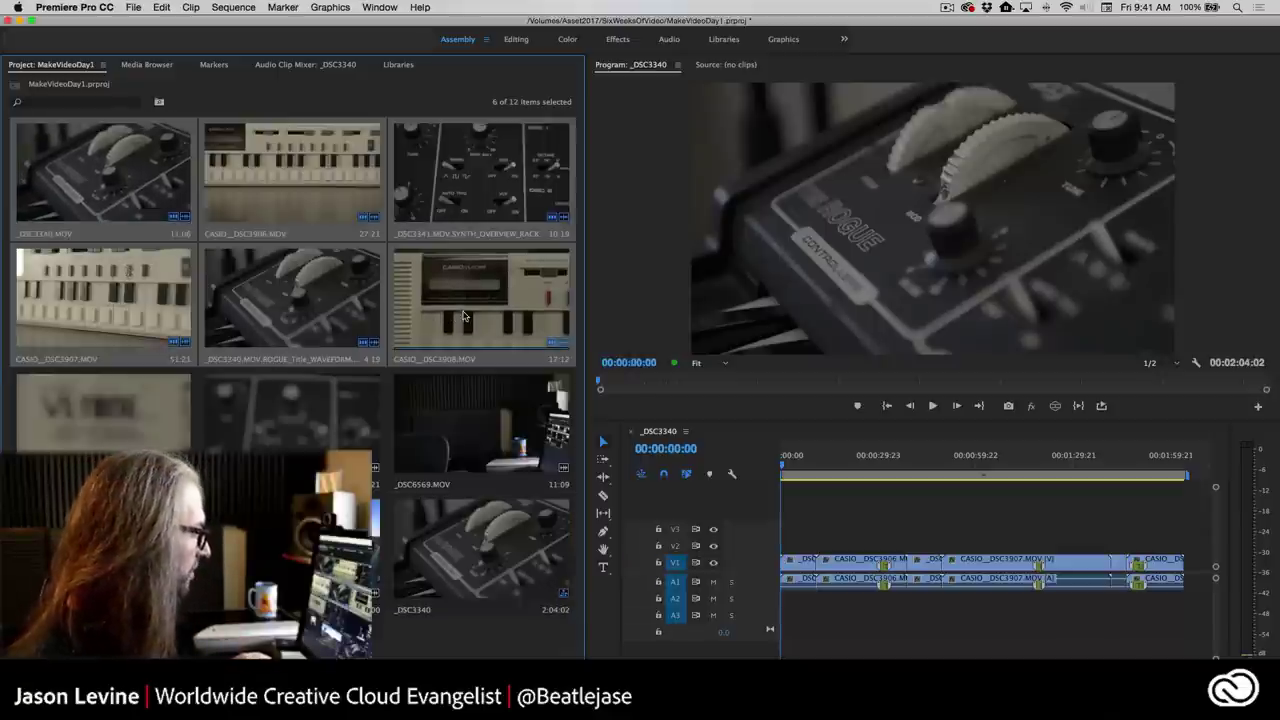
{"action": "right_click", "coordinate": [101, 155]}
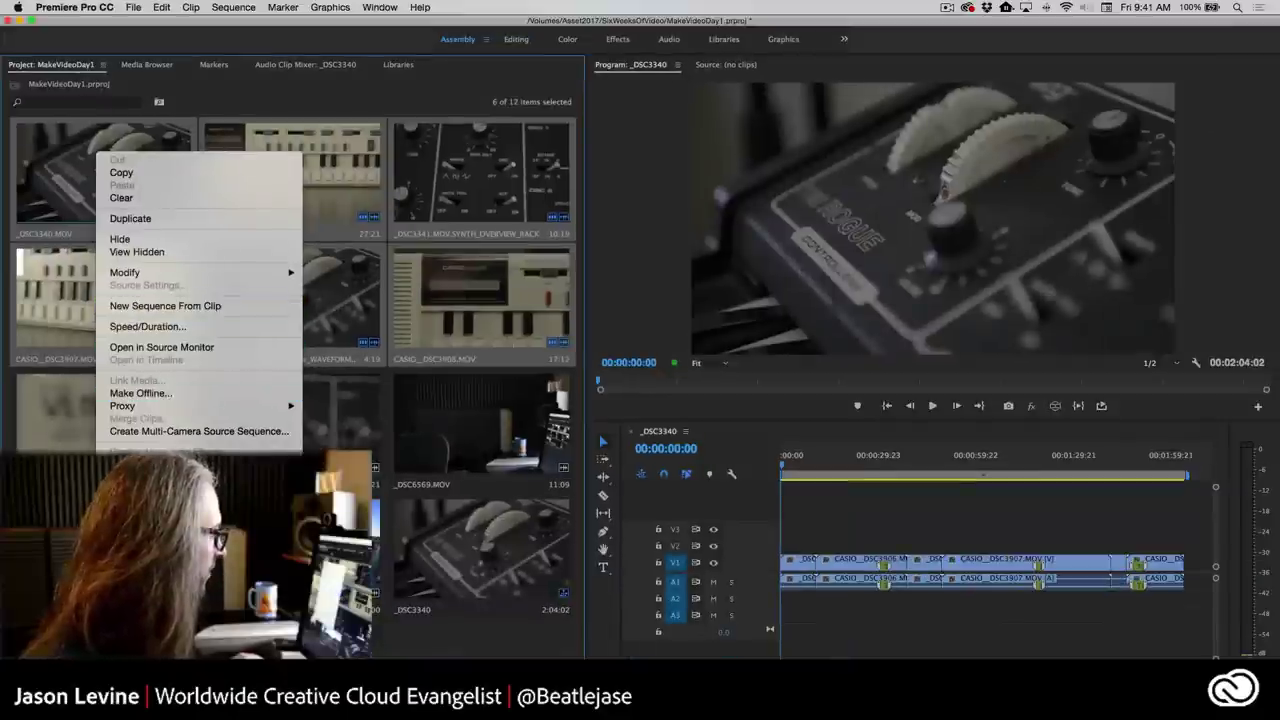
{"action": "left_click", "coordinate": [110, 315]}
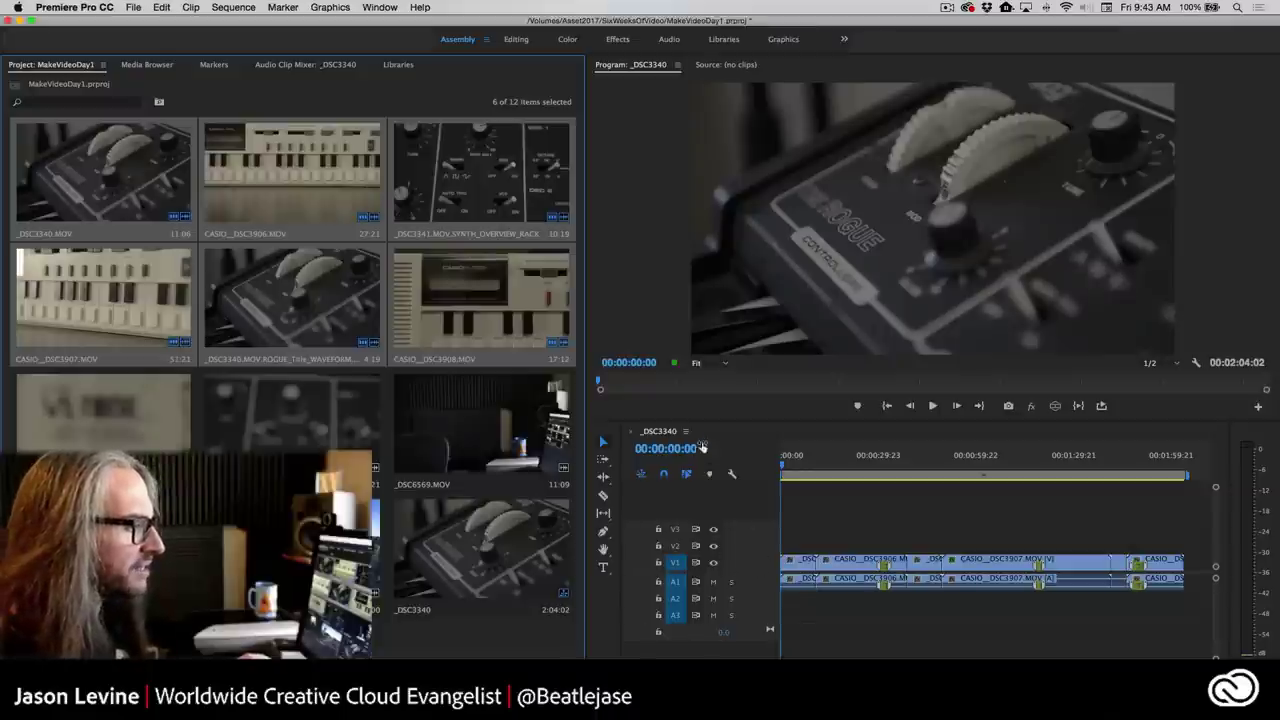
{"action": "left_click", "coordinate": [726, 438]}
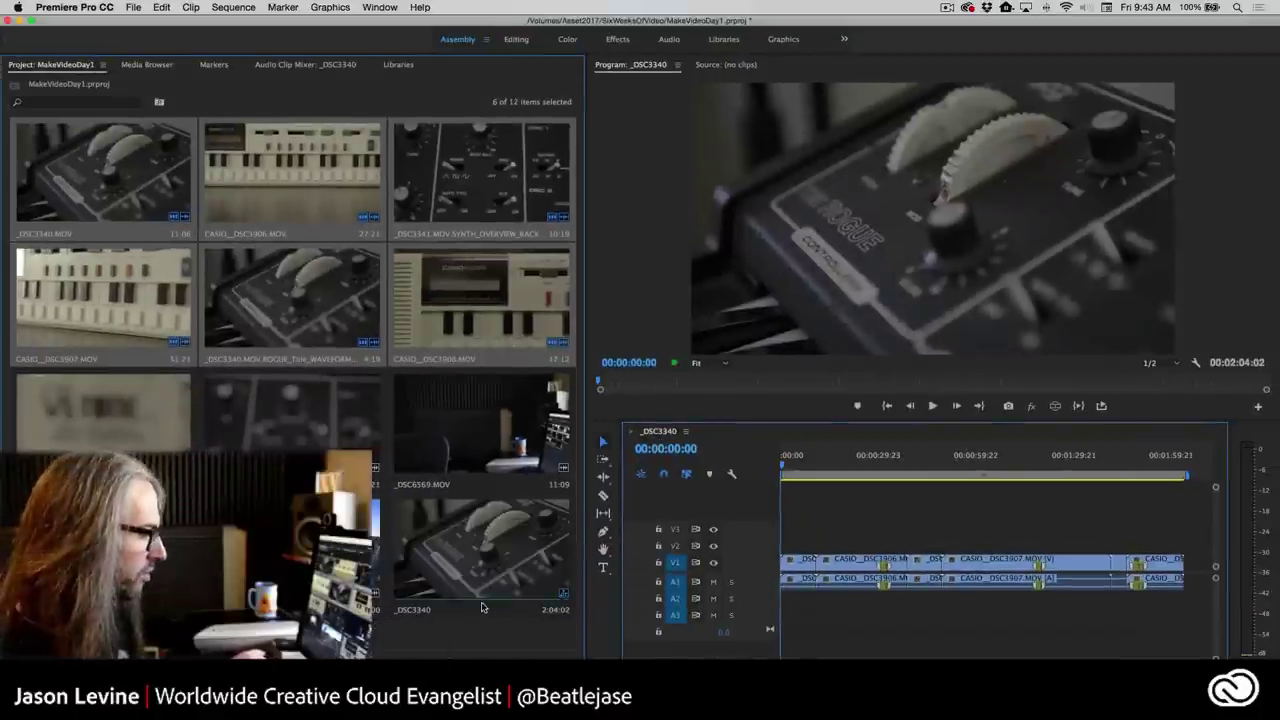
Rename the _DSC3340 sequence in the project to SYNTHS 01.
{"action": "left_click", "coordinate": [433, 608]}
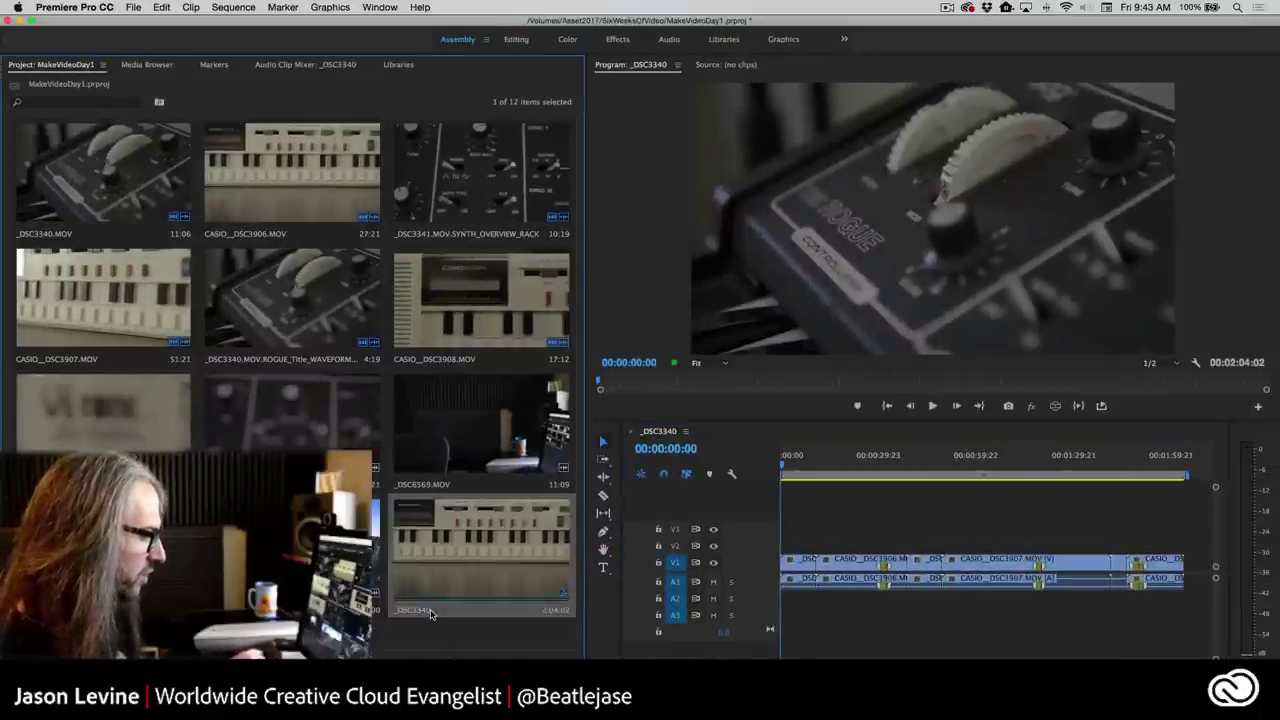
{"action": "right_click", "coordinate": [433, 611]}
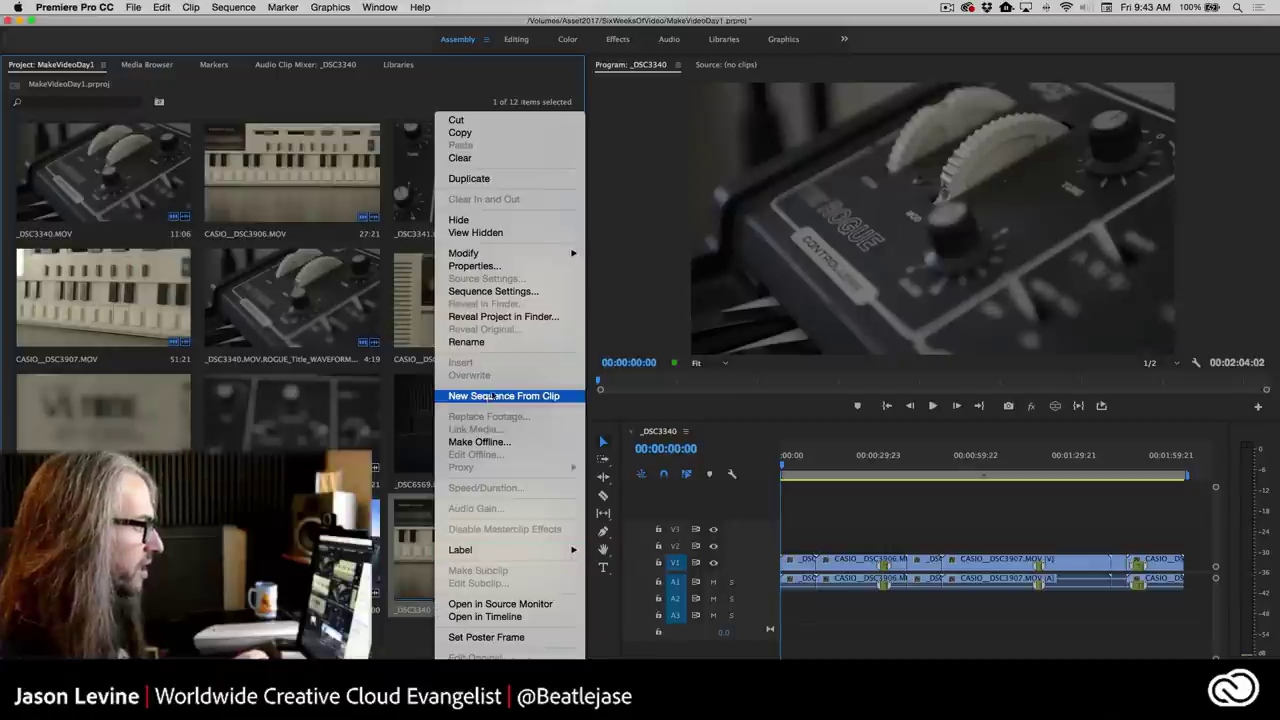
{"action": "left_click", "coordinate": [408, 588]}
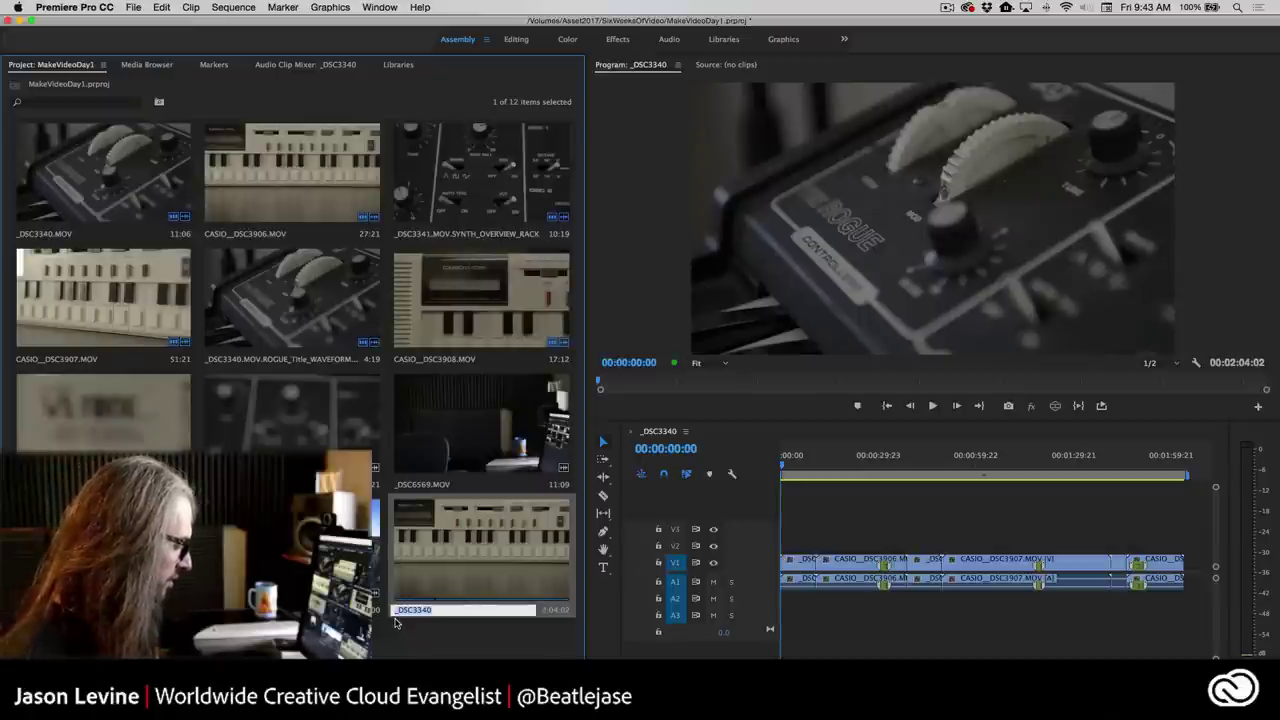
{"action": "type", "text": "SYNTHS 01"}
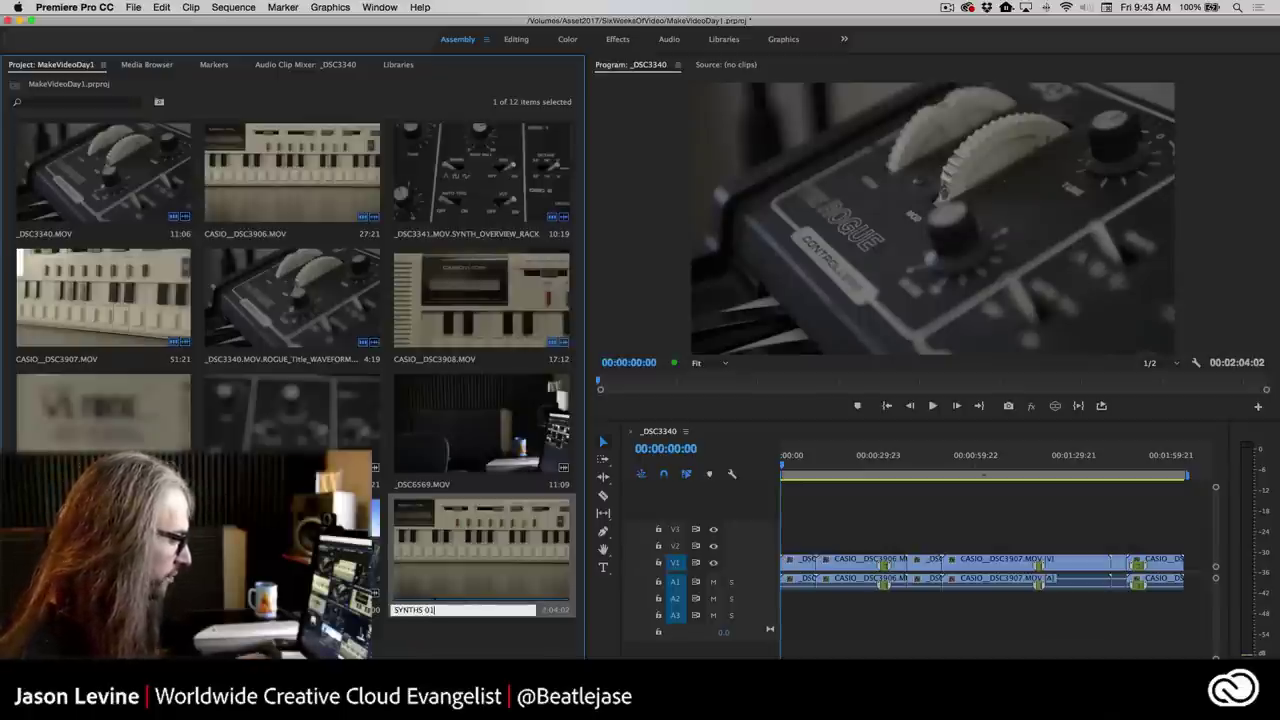
{"action": "key", "text": "Return"}
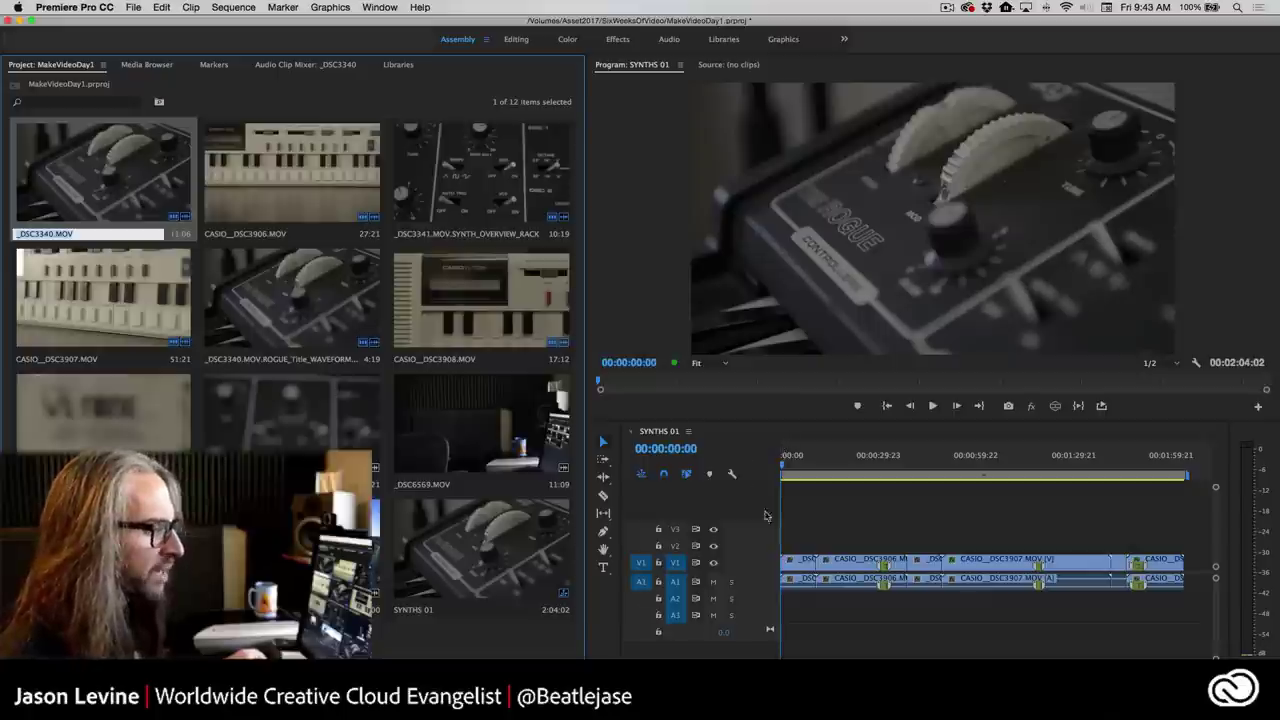
Expand the V1 track of SYNTHS 01 so its clip thumbnails are visible.
{"action": "double_click", "coordinate": [761, 567]}
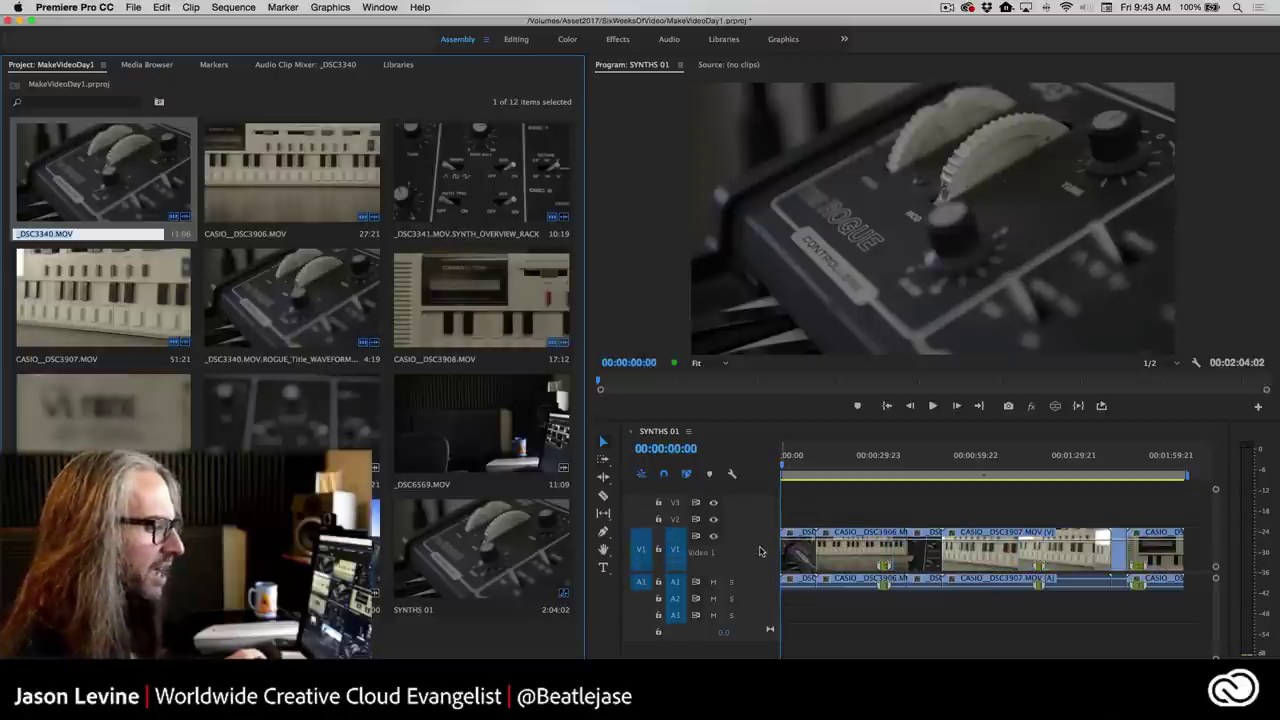
{"action": "double_click", "coordinate": [746, 551]}
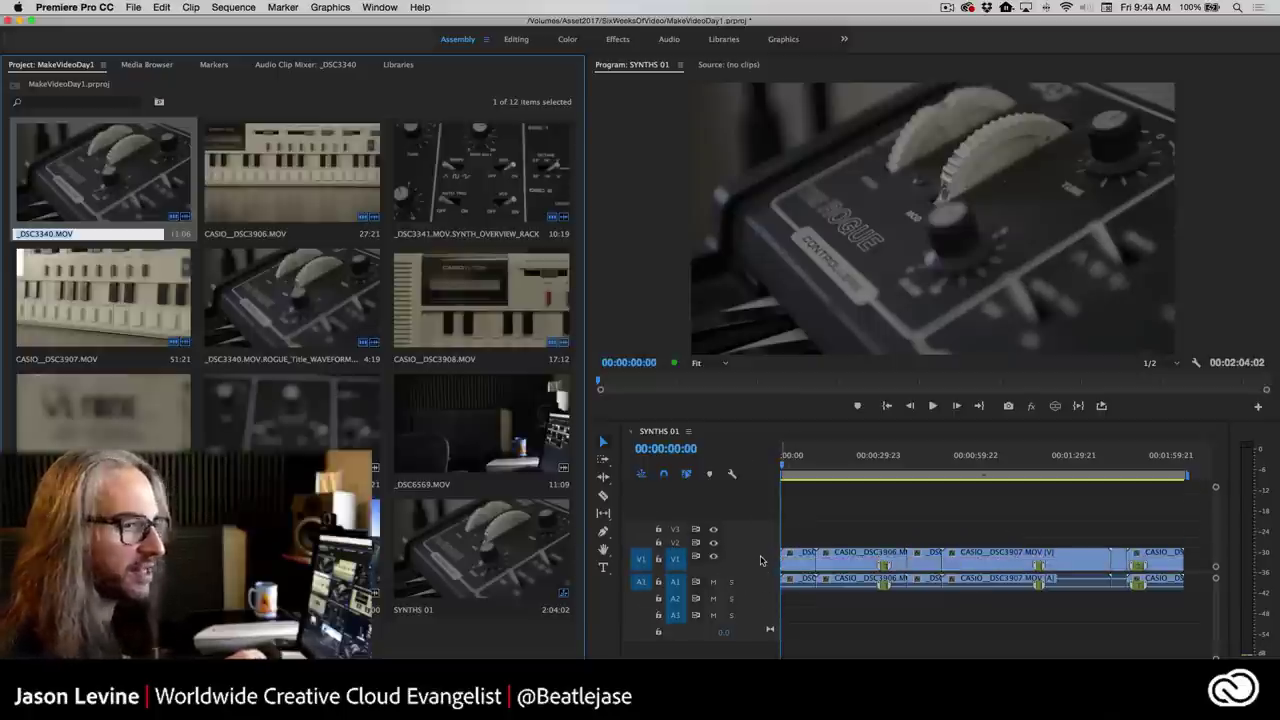
{"action": "double_click", "coordinate": [760, 560]}
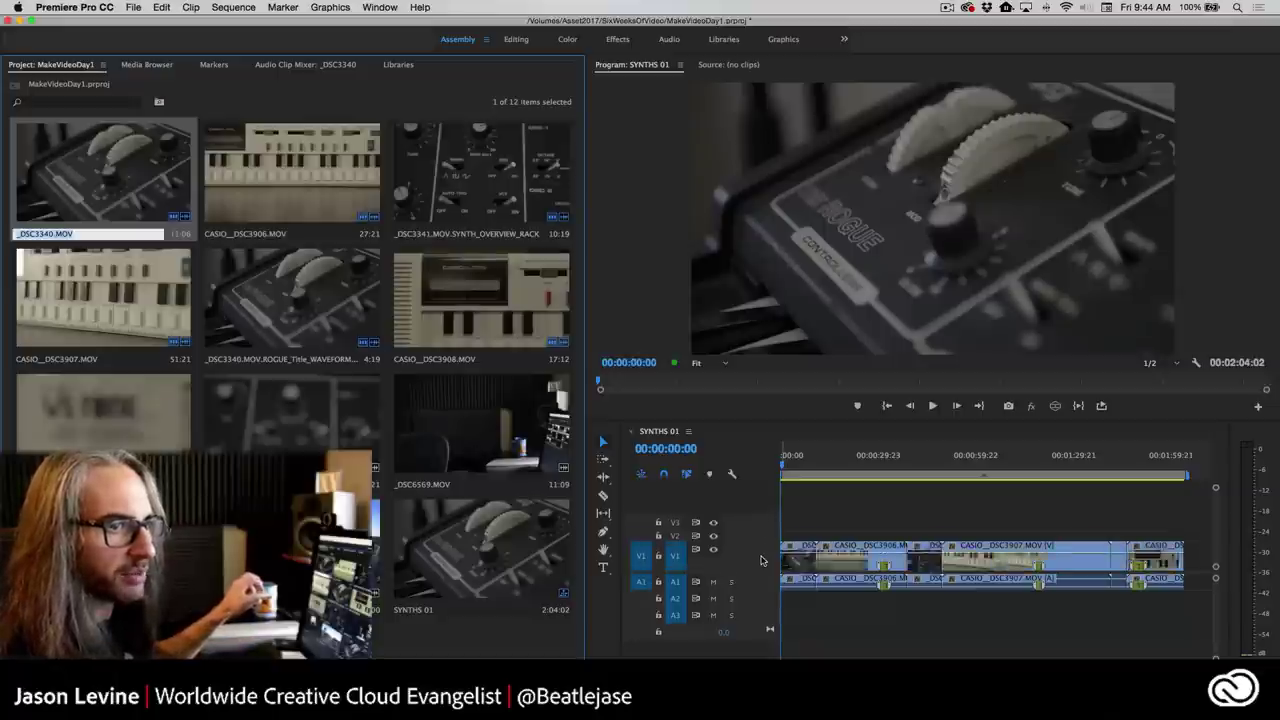
{"action": "double_click", "coordinate": [760, 560]}
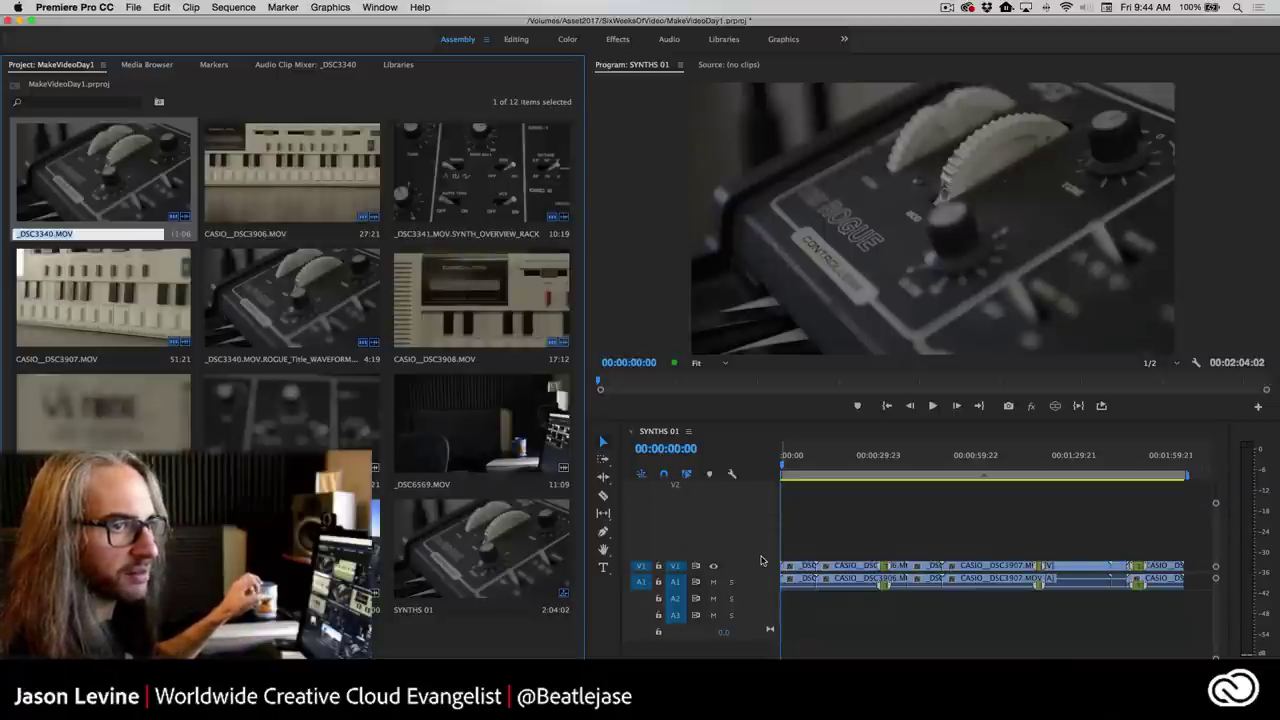
{"action": "scroll", "coordinate": [760, 560], "scroll_direction": "up", "scroll_amount": 2}
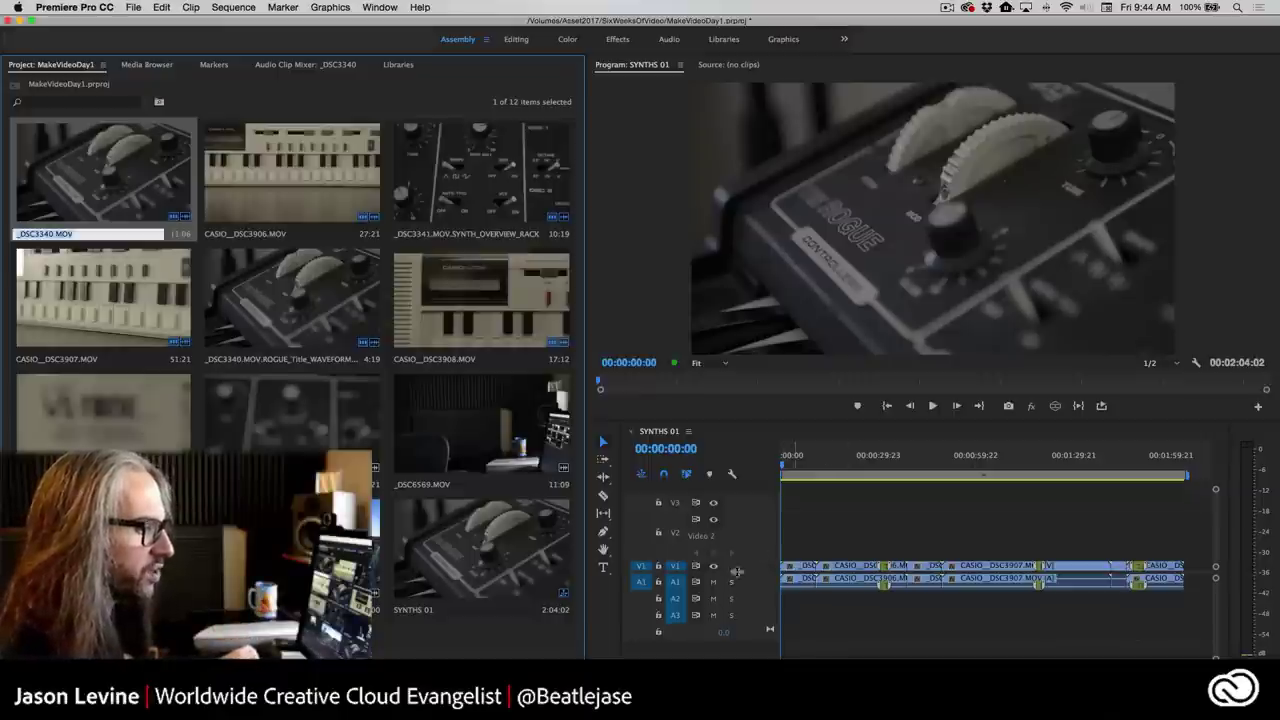
{"action": "double_click", "coordinate": [737, 571]}
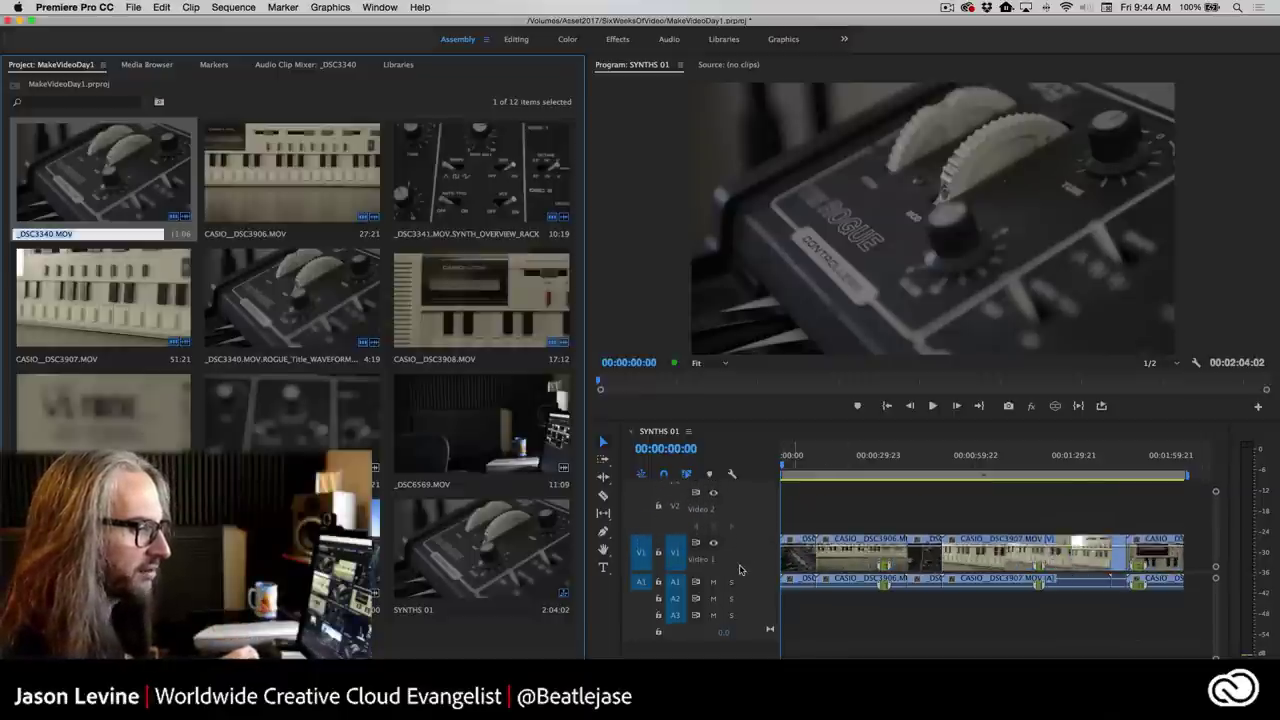
{"action": "scroll", "coordinate": [740, 570], "scroll_direction": "up", "scroll_amount": 3}
{"action": "scroll", "coordinate": [740, 570], "scroll_direction": "down", "scroll_amount": 2}
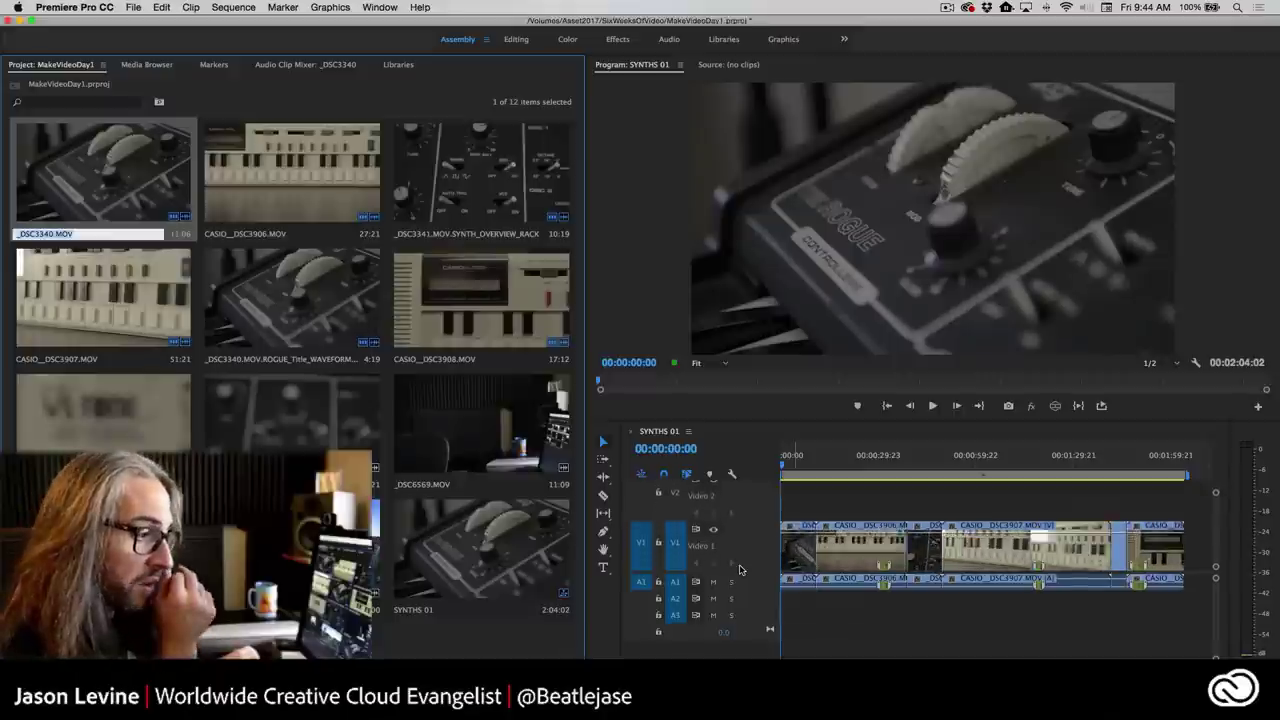
{"action": "scroll", "coordinate": [740, 570], "scroll_direction": "up", "scroll_amount": 2}
{"action": "scroll", "coordinate": [740, 570], "scroll_direction": "down", "scroll_amount": 1}
{"action": "scroll", "coordinate": [740, 570], "scroll_direction": "down", "scroll_amount": 1}
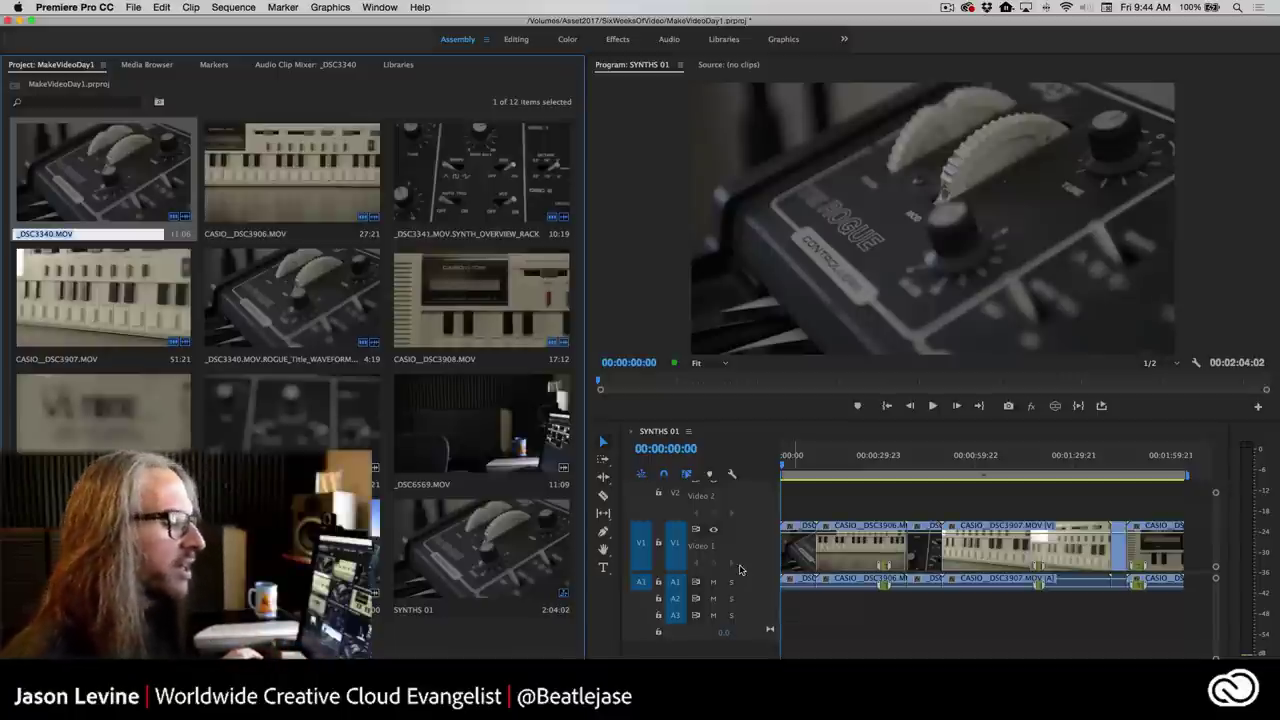
{"action": "left_click", "coordinate": [730, 473]}
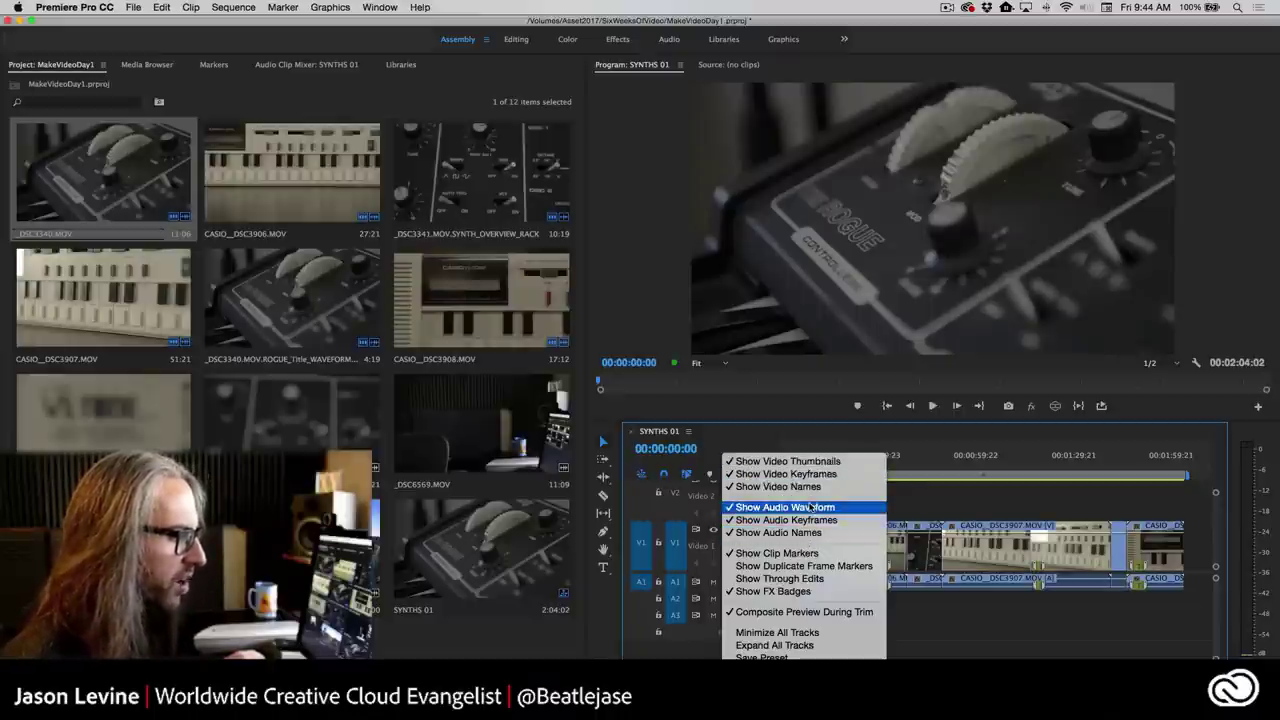
Switch the SYNTHS 01 timeline to Video Head and Tail Thumbnails.
{"action": "left_click", "coordinate": [690, 440]}
{"action": "left_click", "coordinate": [688, 432]}
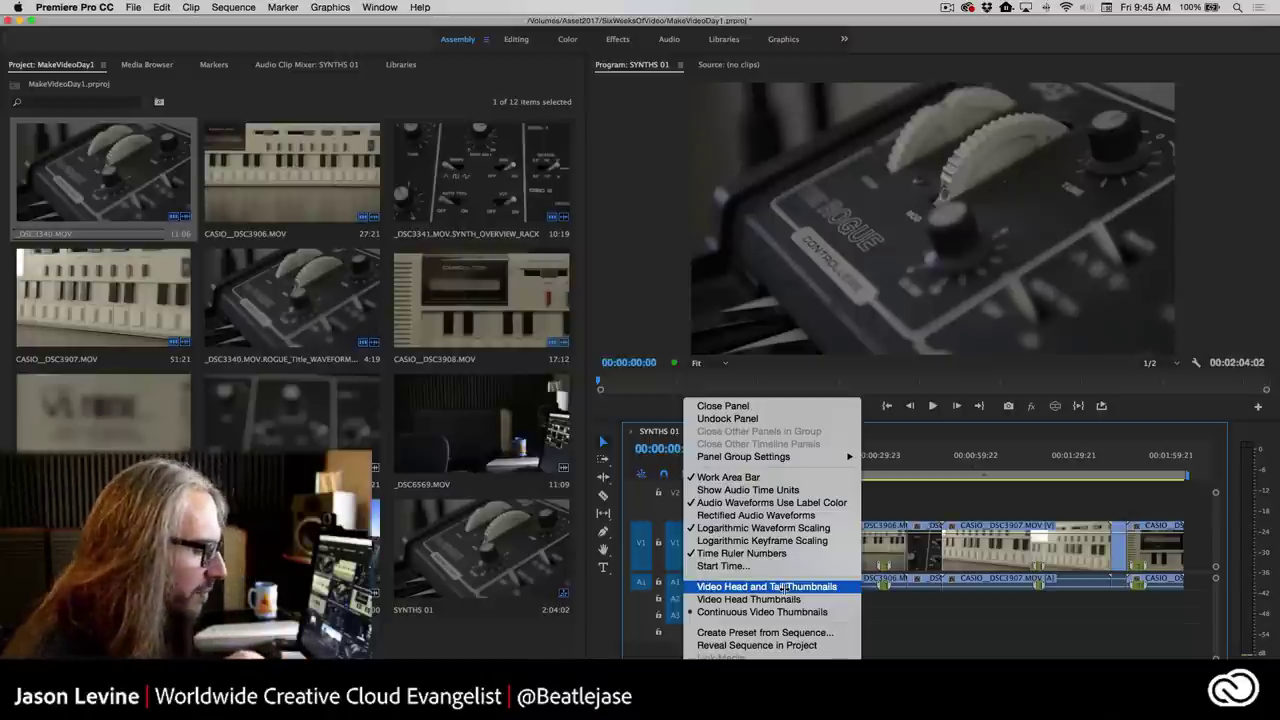
{"action": "left_click", "coordinate": [800, 629]}
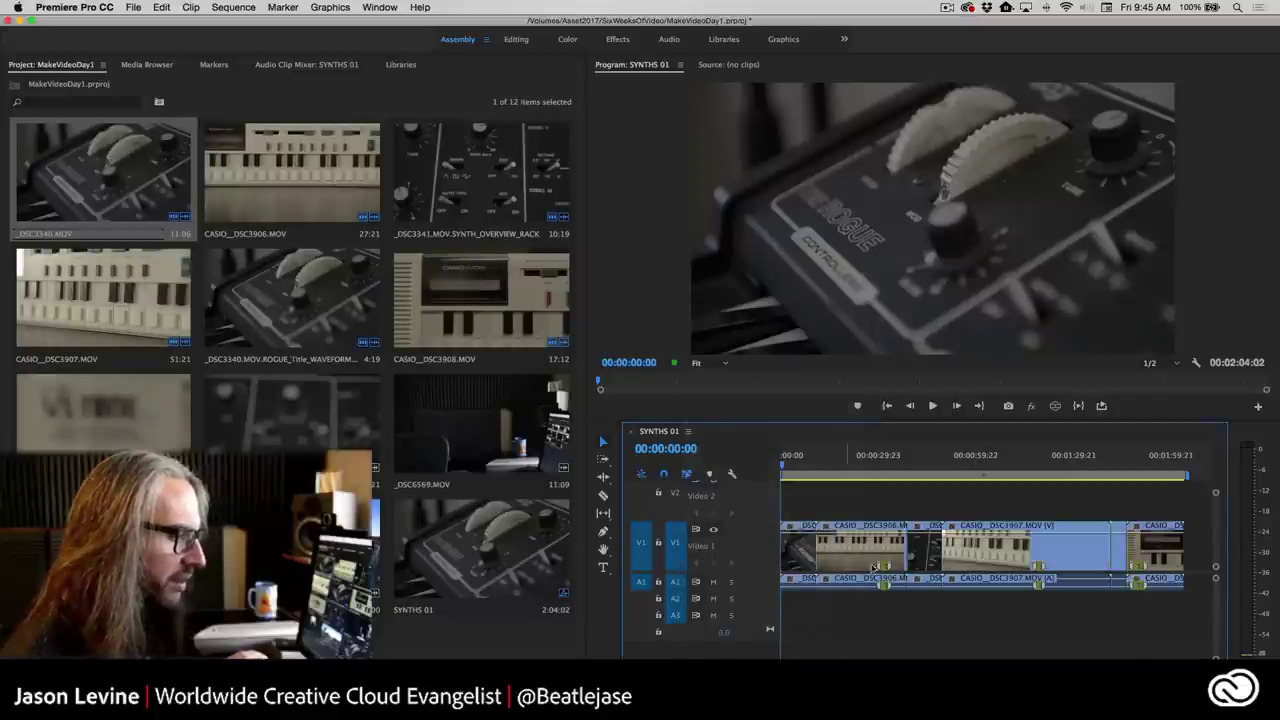
Zoom into the first clips and scrub the playhead through to the CASIO clip.
{"action": "key", "text": "="}
{"action": "key", "text": "="}
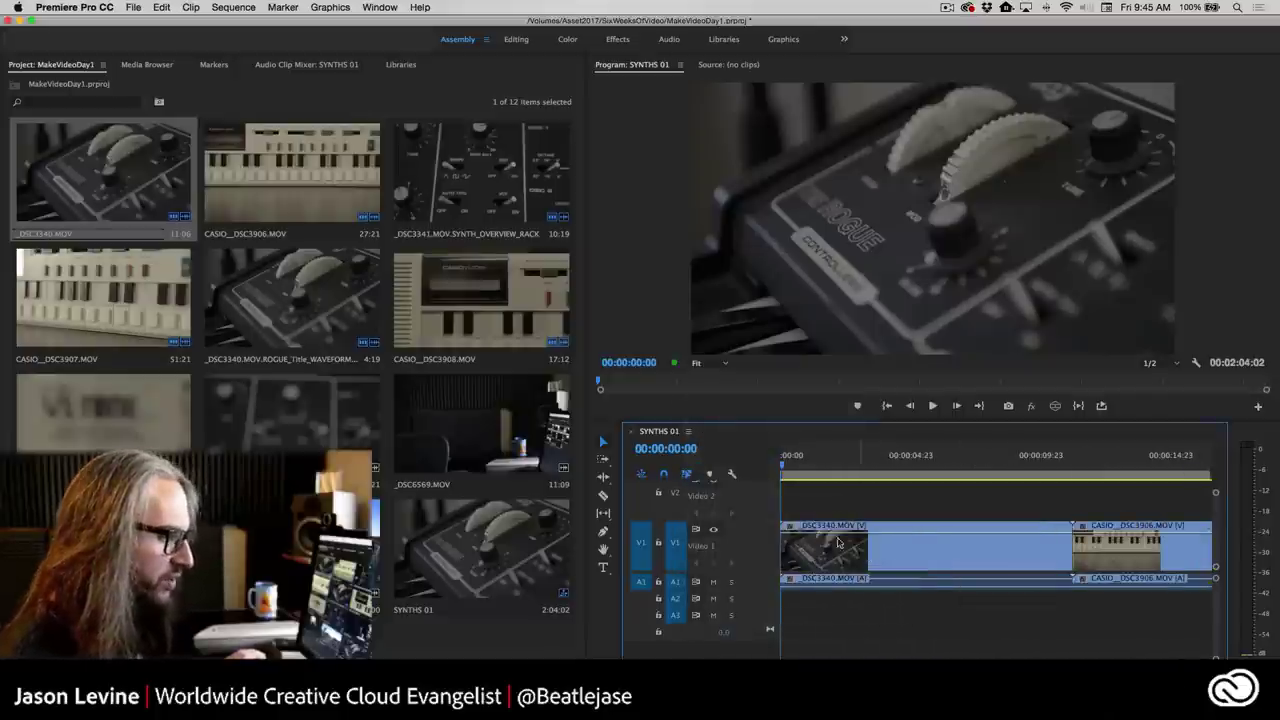
{"action": "left_click", "coordinate": [783, 465]}
{"action": "left_click_drag", "start_coordinate": [783, 465], "coordinate": [881, 465]}
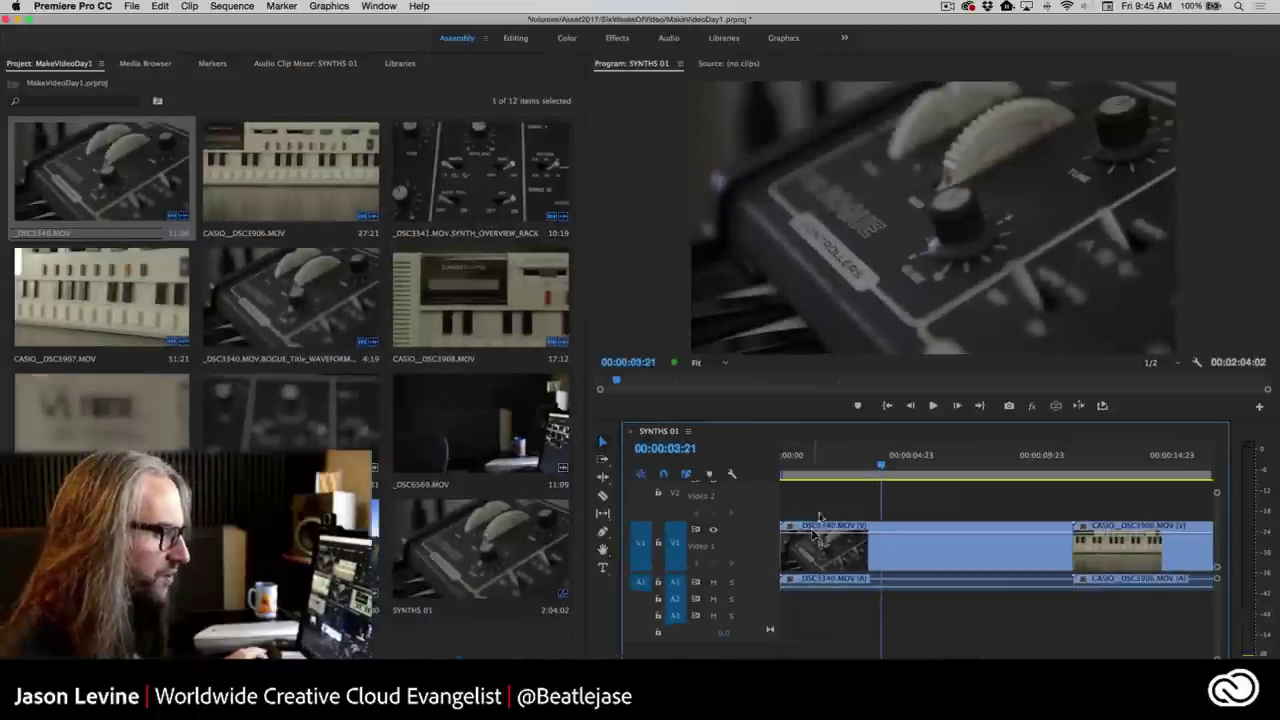
{"action": "left_click", "coordinate": [1095, 465]}
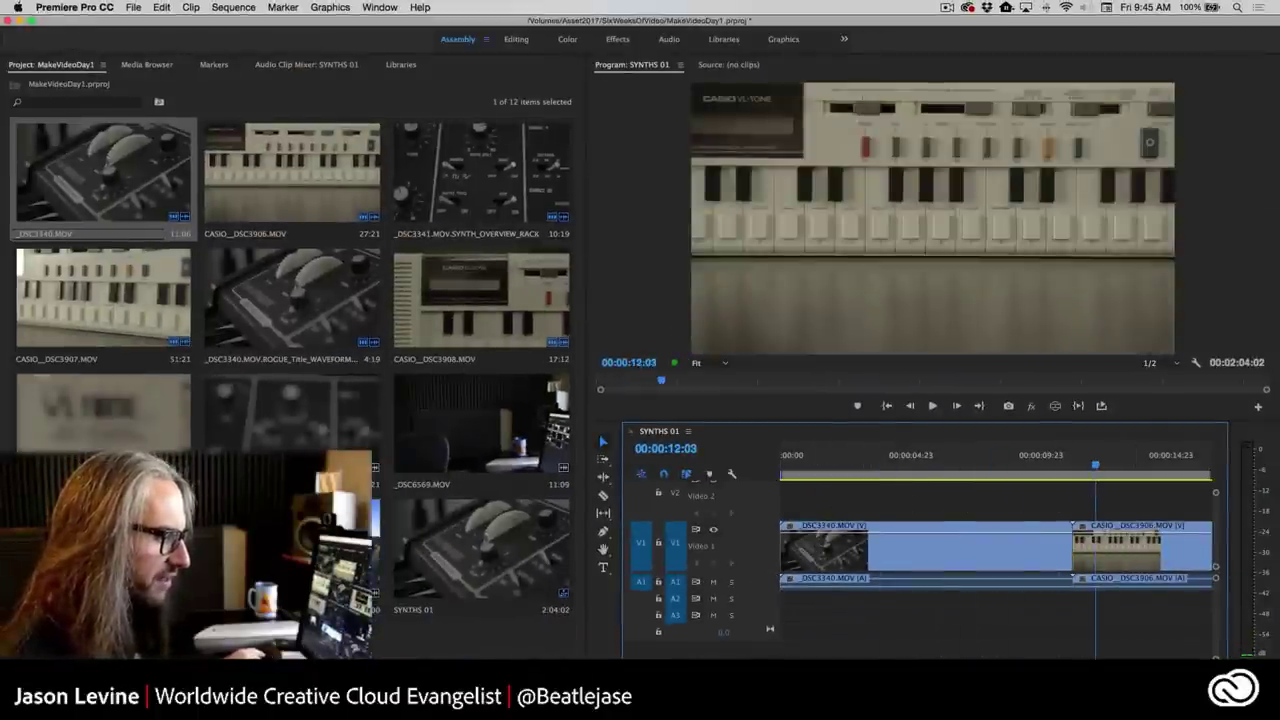
{"action": "scroll", "coordinate": [1133, 550], "scroll_direction": "right", "scroll_amount": 10}
{"action": "scroll", "coordinate": [855, 560], "scroll_direction": "left", "scroll_amount": 3}
{"action": "scroll", "coordinate": [855, 560], "scroll_direction": "left", "scroll_amount": 3}
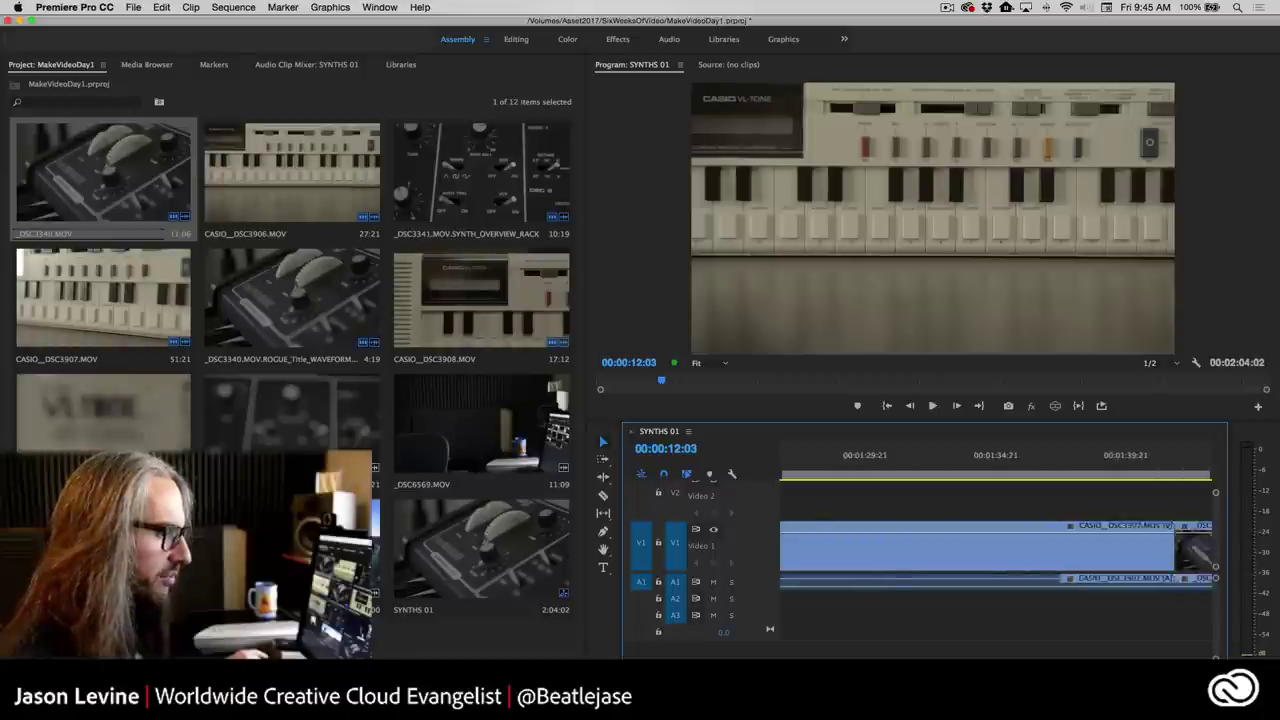
{"action": "scroll", "coordinate": [855, 560], "scroll_direction": "left", "scroll_amount": 3}
{"action": "scroll", "coordinate": [855, 580], "scroll_direction": "left", "scroll_amount": 3}
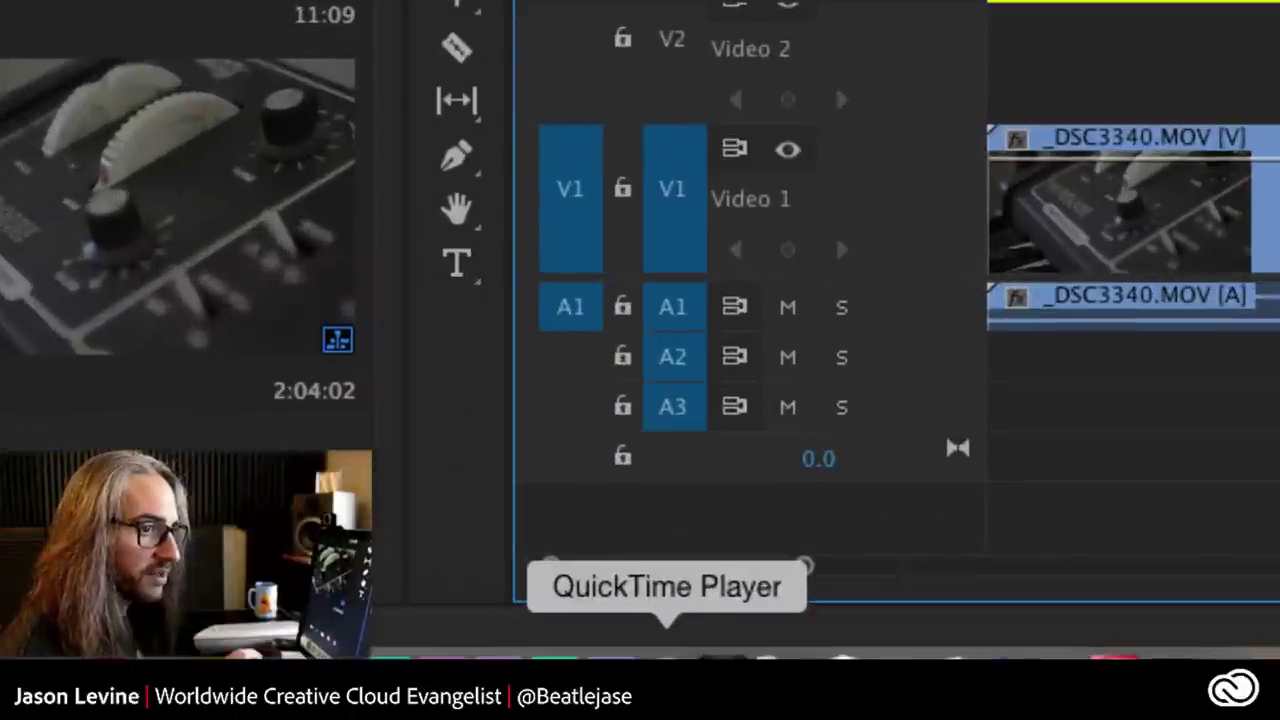
{"action": "mouse_move", "coordinate": [634, 574]}
{"action": "left_mouse_down"}
{"action": "mouse_move", "coordinate": [700, 574]}
{"action": "mouse_move", "coordinate": [623, 574]}
{"action": "mouse_move", "coordinate": [723, 571]}
{"action": "mouse_move", "coordinate": [594, 571]}
{"action": "left_mouse_up"}
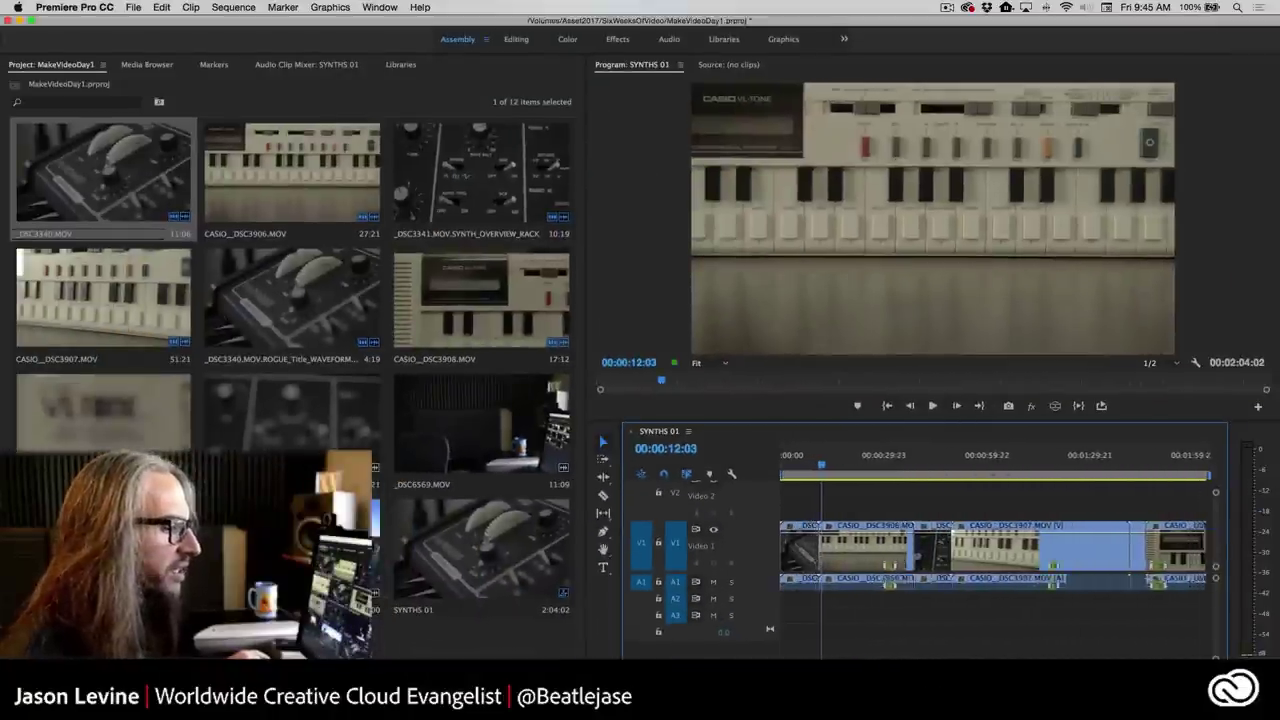
{"action": "left_click_drag", "start_coordinate": [790, 477], "coordinate": [776, 477]}
Turn on Show Through Edits and switch to Video Head Thumbnails.
{"action": "left_click", "coordinate": [731, 474]}
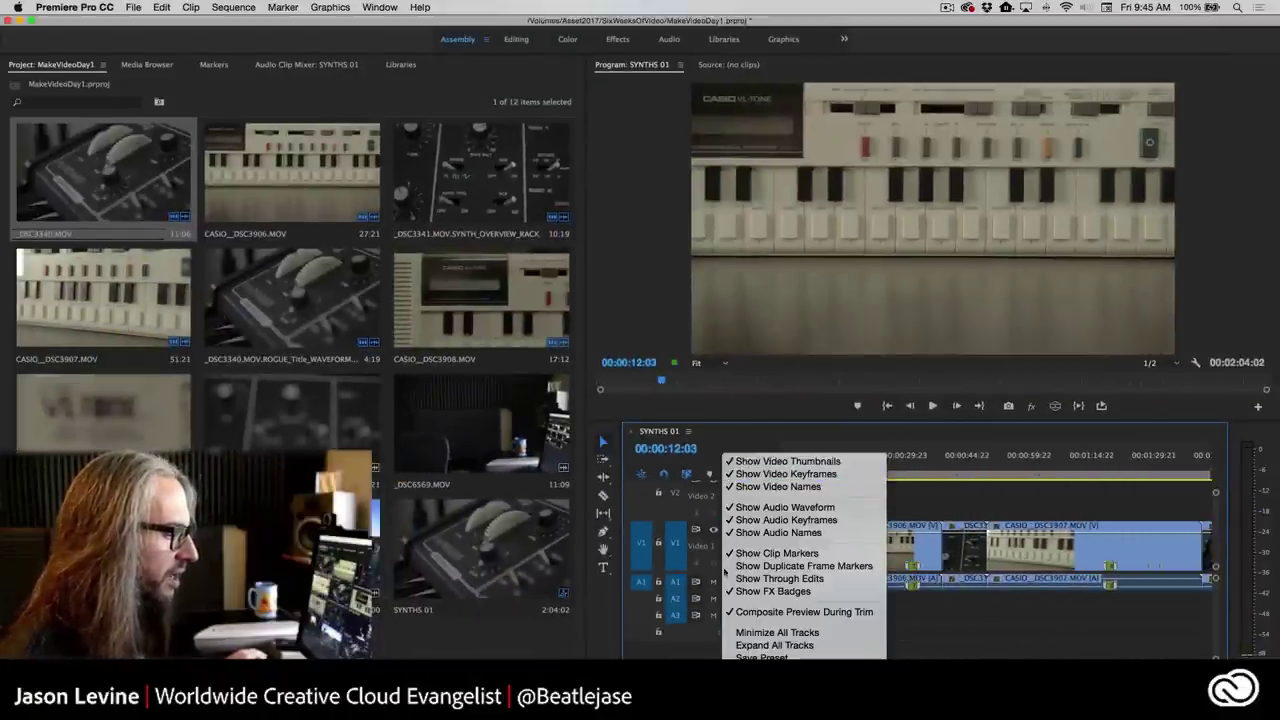
{"action": "left_click", "coordinate": [758, 580]}
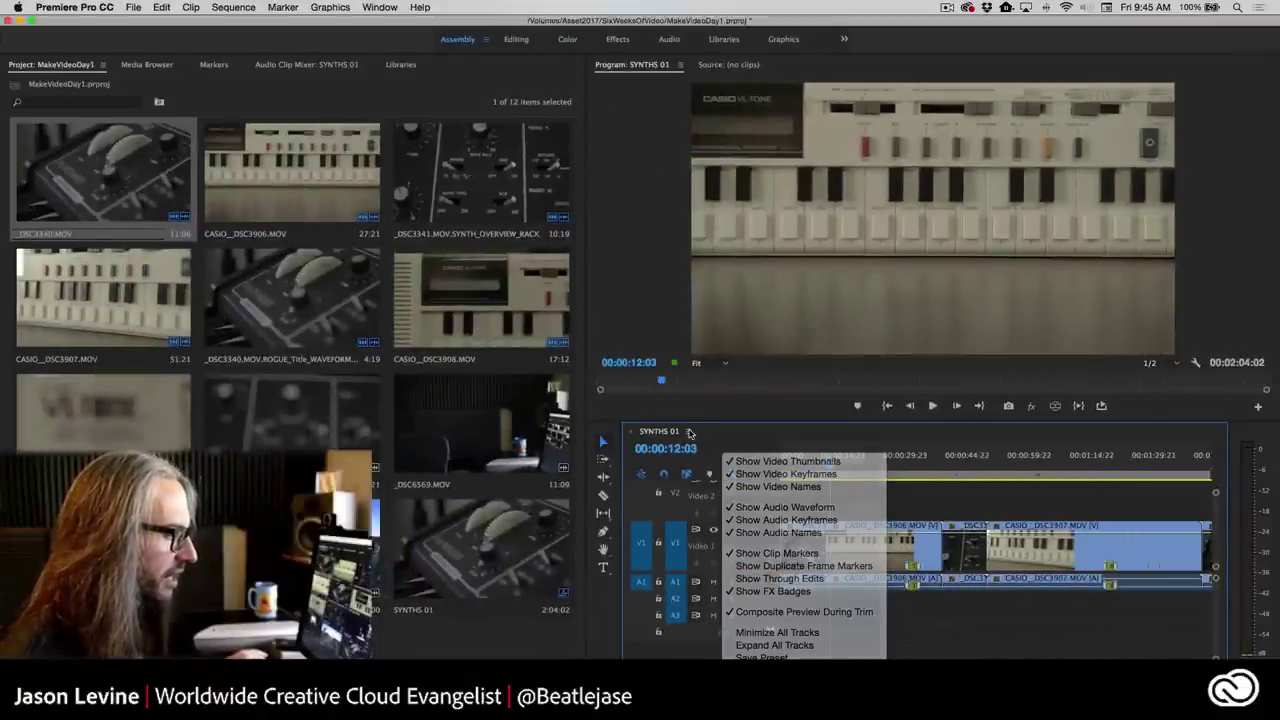
{"action": "left_click", "coordinate": [688, 438]}
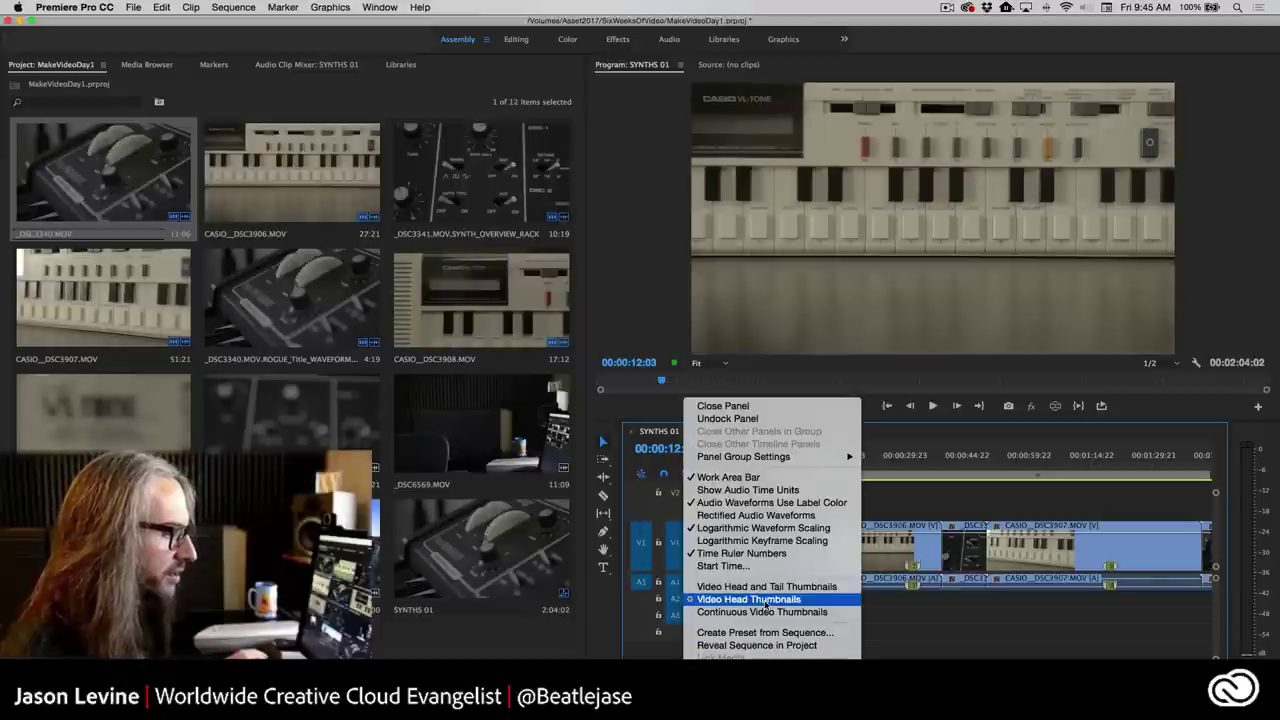
{"action": "left_click", "coordinate": [770, 612]}
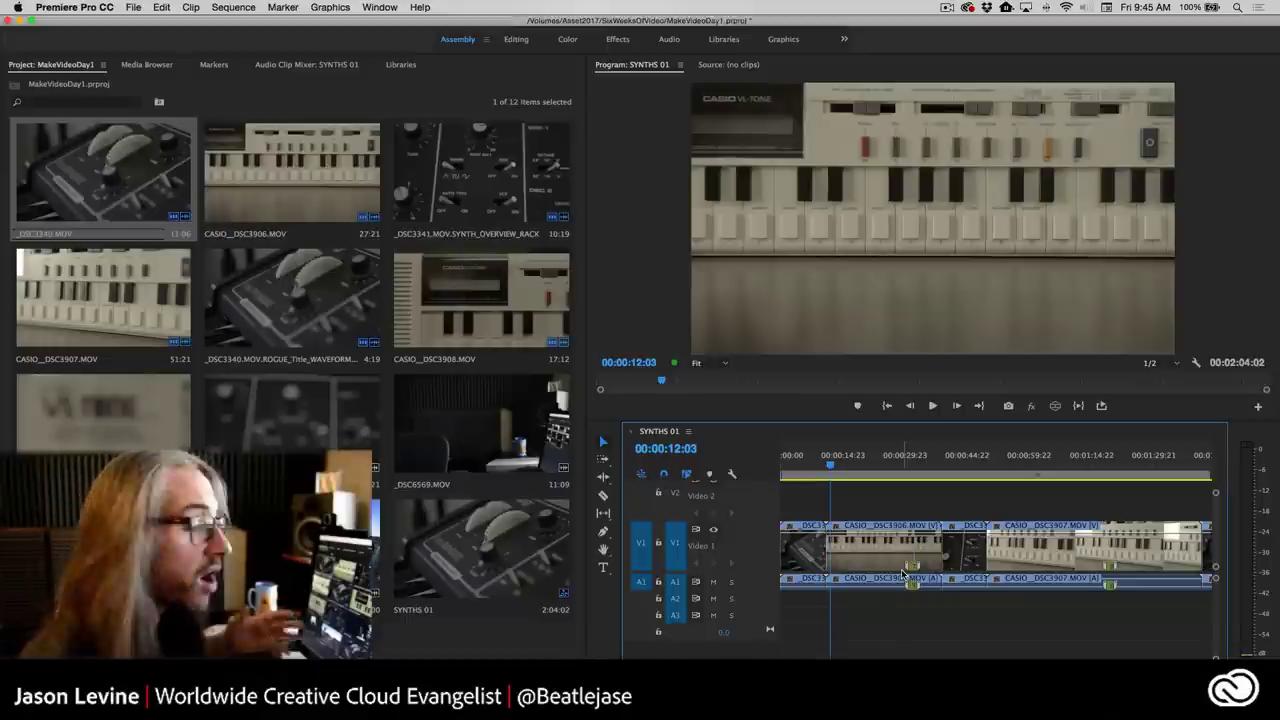
Zoom the timeline in three levels with = and back out with -.
{"action": "key", "text": "="}
{"action": "key", "text": "="}
{"action": "key", "text": "="}
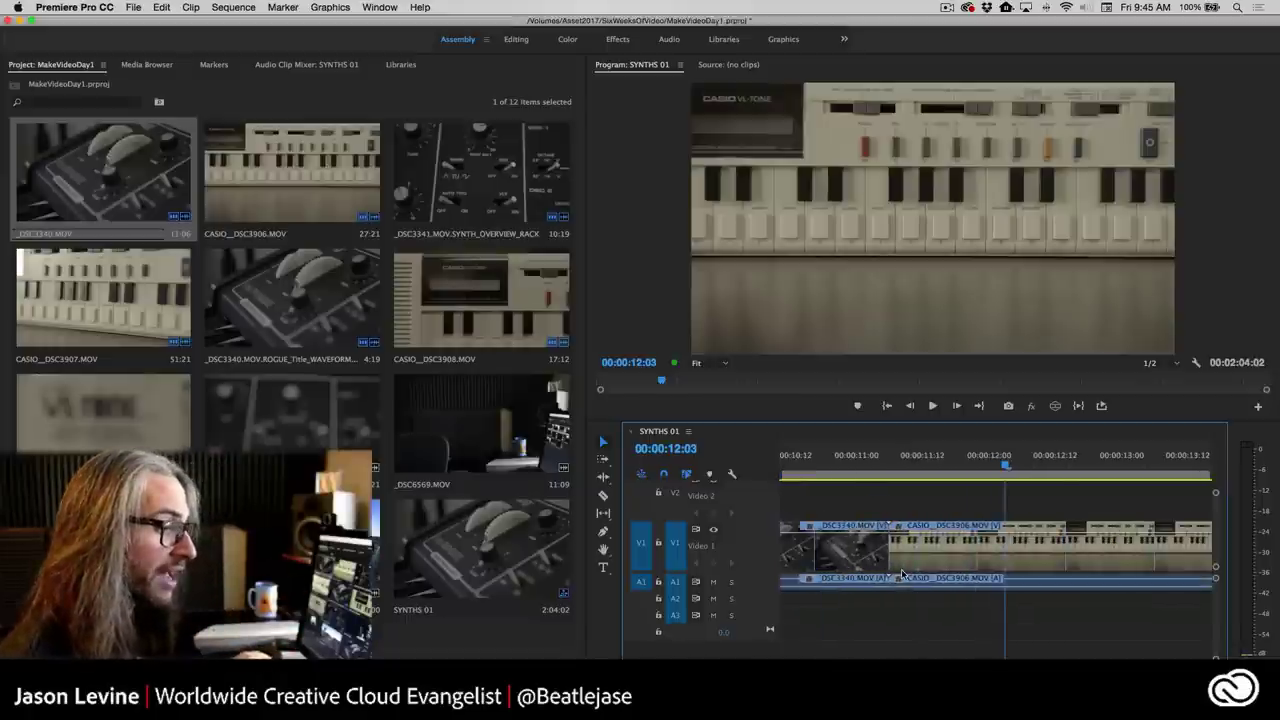
{"action": "key", "text": "="}
{"action": "key", "text": "="}
{"action": "key", "text": "="}
{"action": "key", "text": "="}
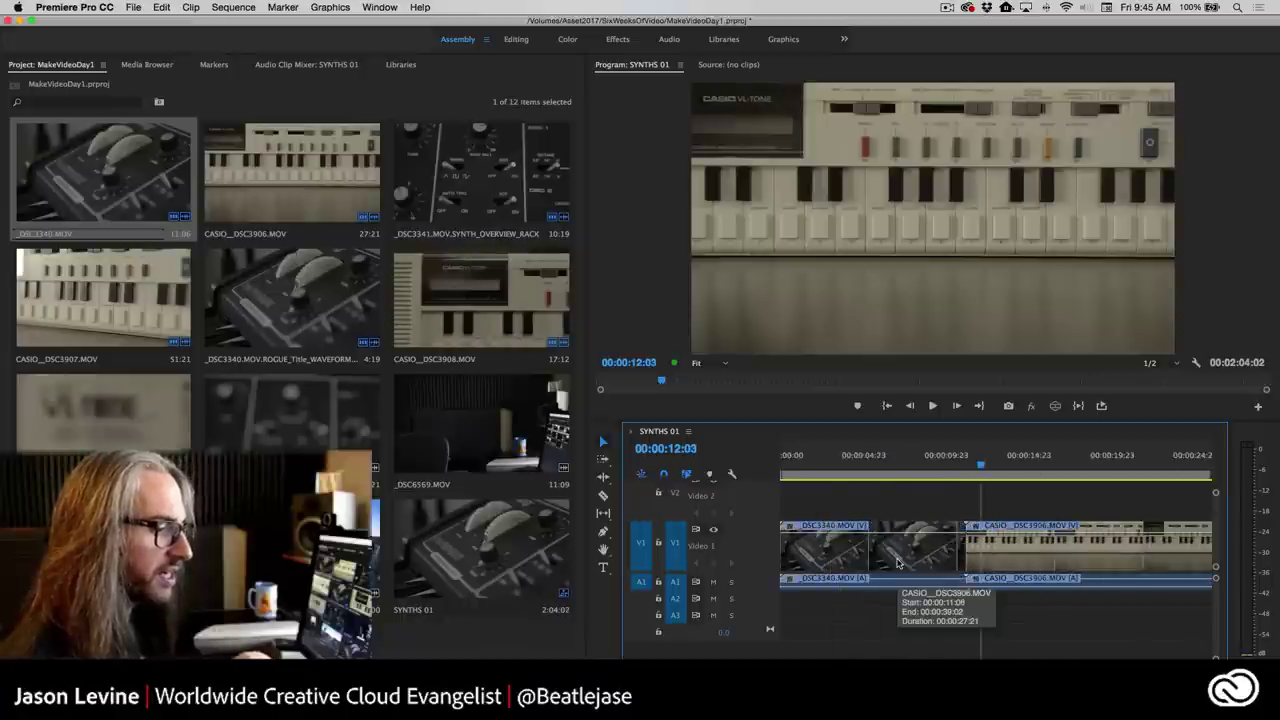
{"action": "key", "text": "="}
{"action": "key", "text": "="}
{"action": "key", "text": "-"}
{"action": "key", "text": "-"}
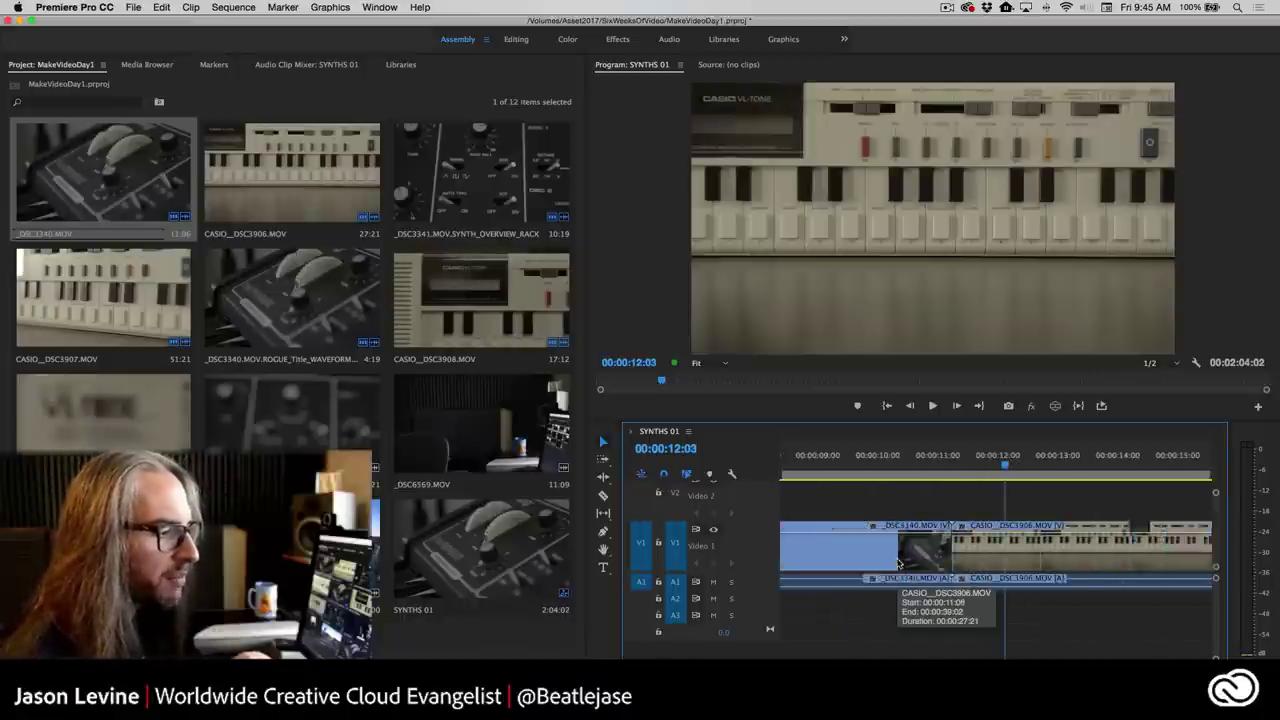
{"action": "key", "text": "-"}
{"action": "key", "text": "-"}
{"action": "key", "text": "-"}
{"action": "key", "text": "-"}
{"action": "key", "text": "-"}
{"action": "key", "text": "-"}
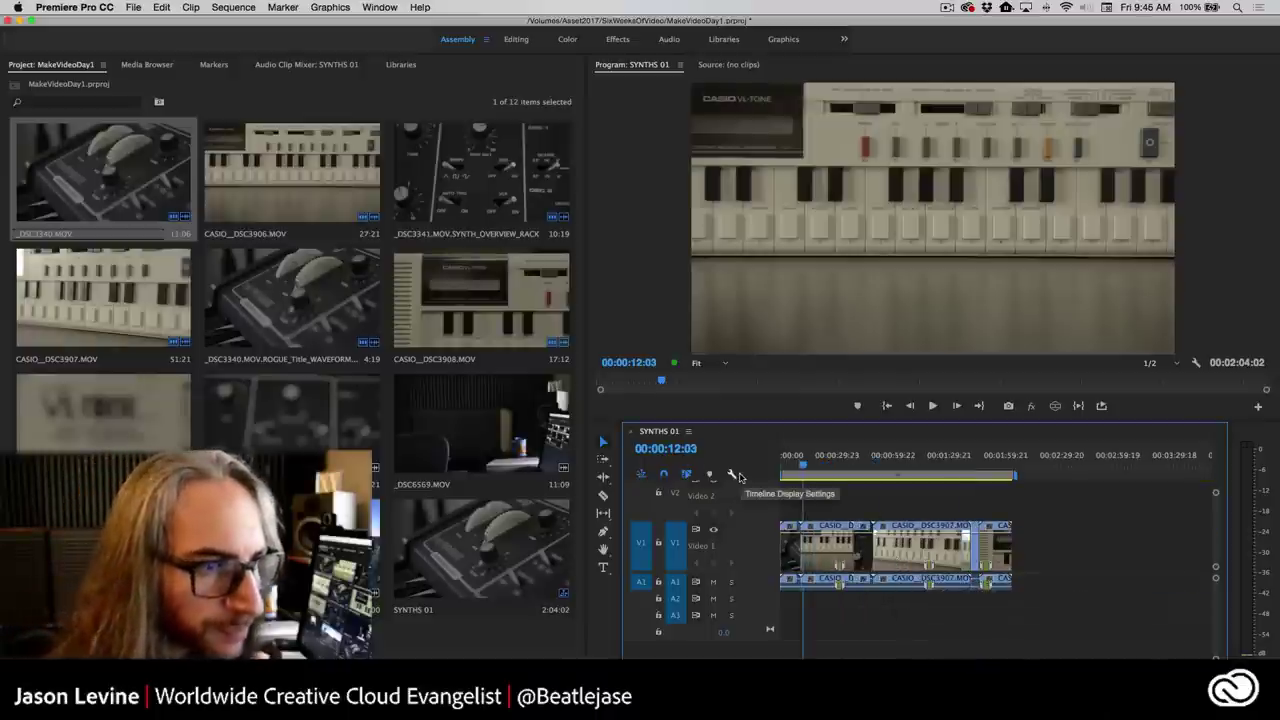
{"action": "left_click", "coordinate": [540, 657]}
Create a new sequence using the DSLR 1080p24 preset.
{"action": "left_click", "coordinate": [540, 657]}
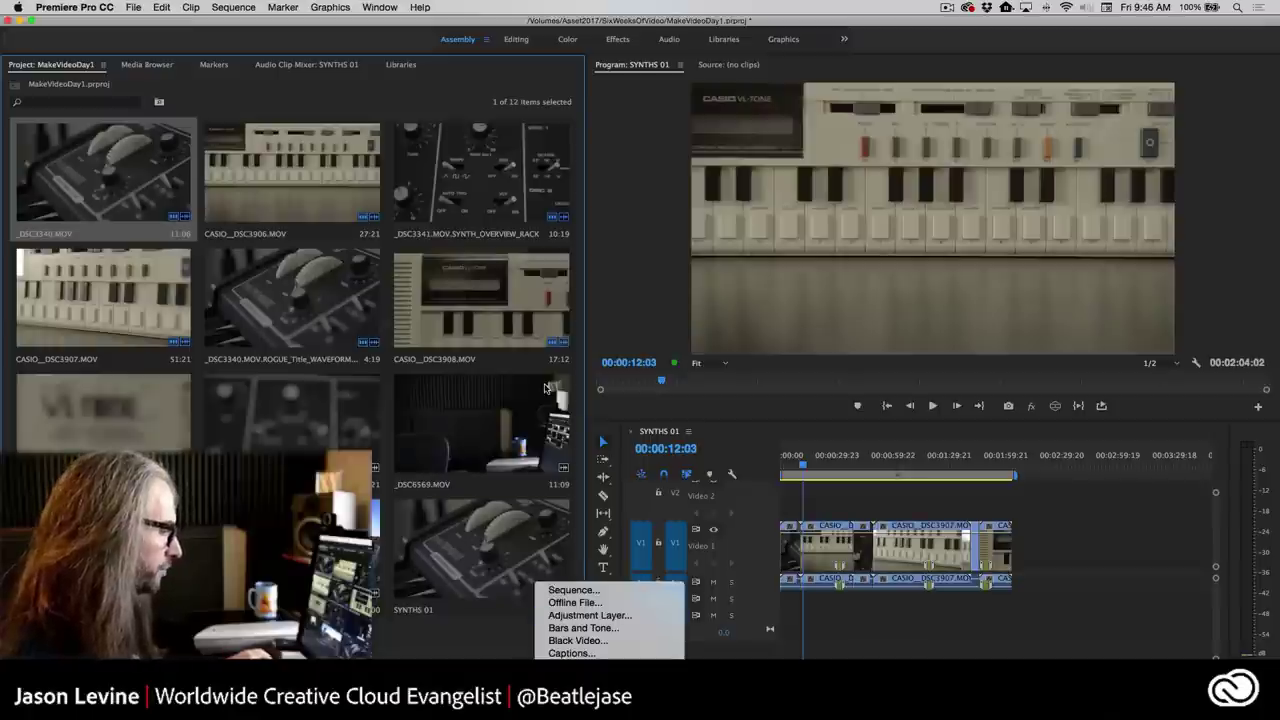
{"action": "left_click", "coordinate": [572, 590]}
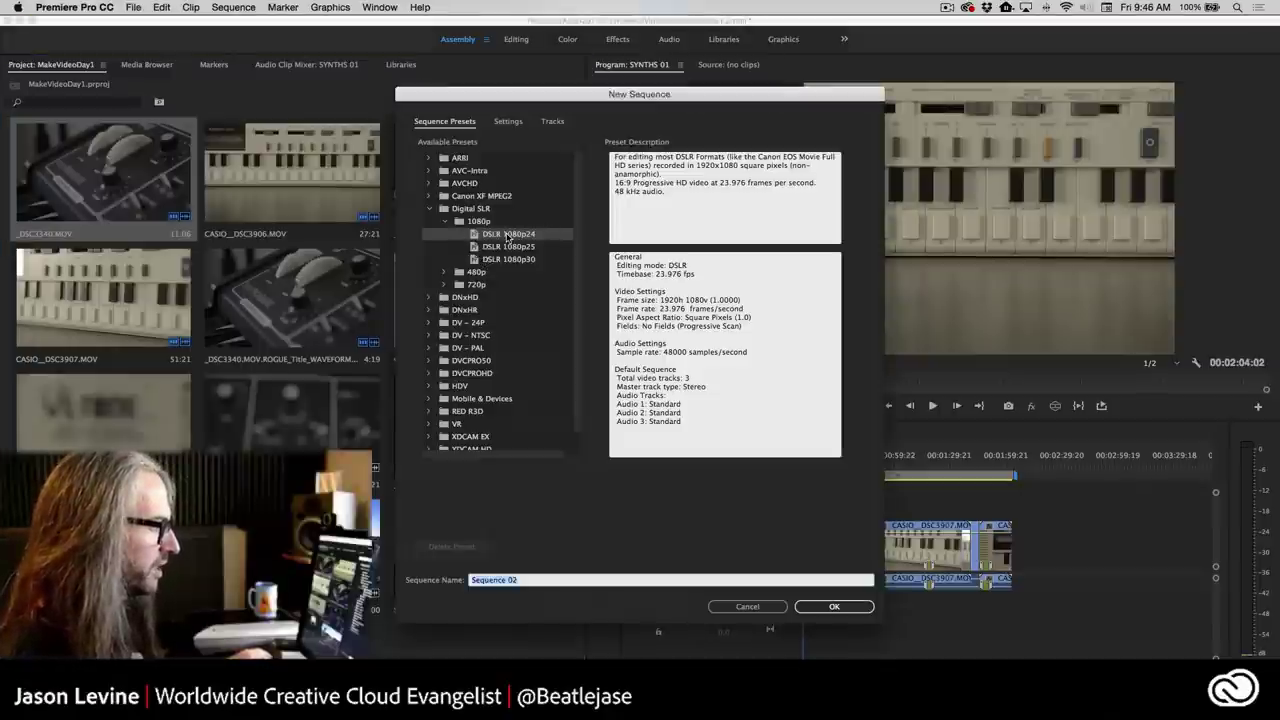
{"action": "left_click", "coordinate": [518, 237]}
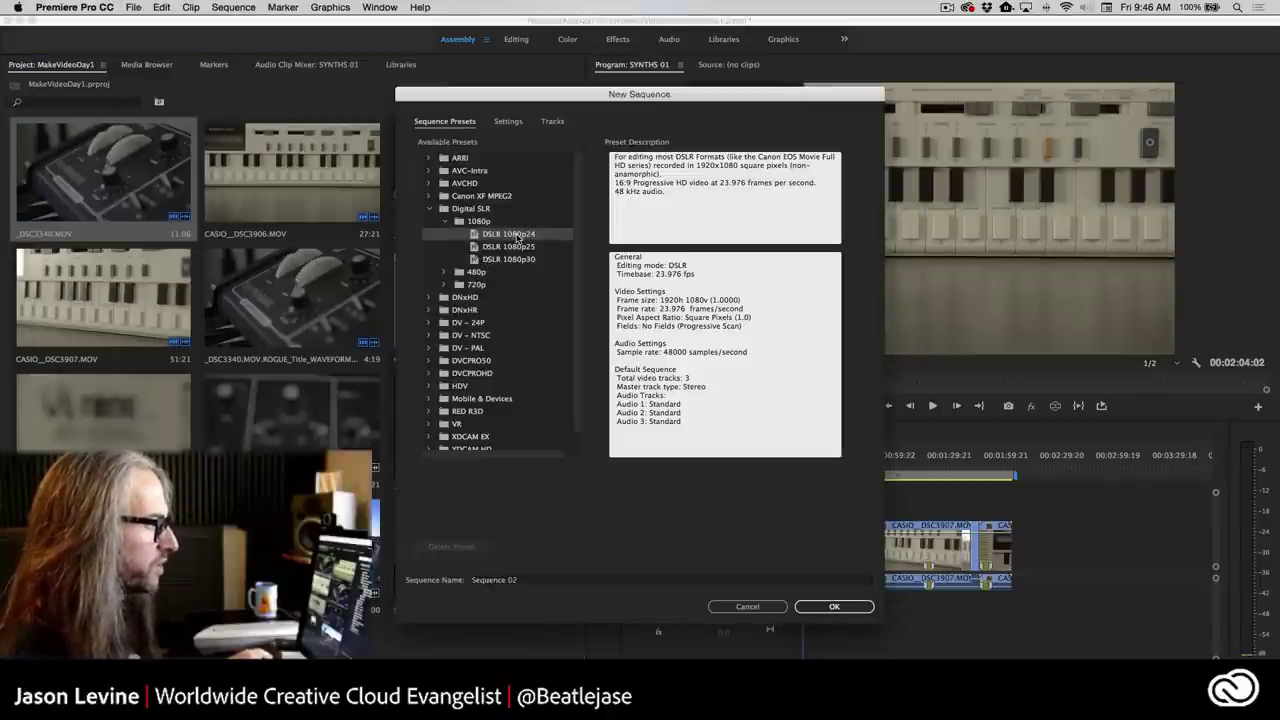
{"action": "left_click", "coordinate": [833, 606]}
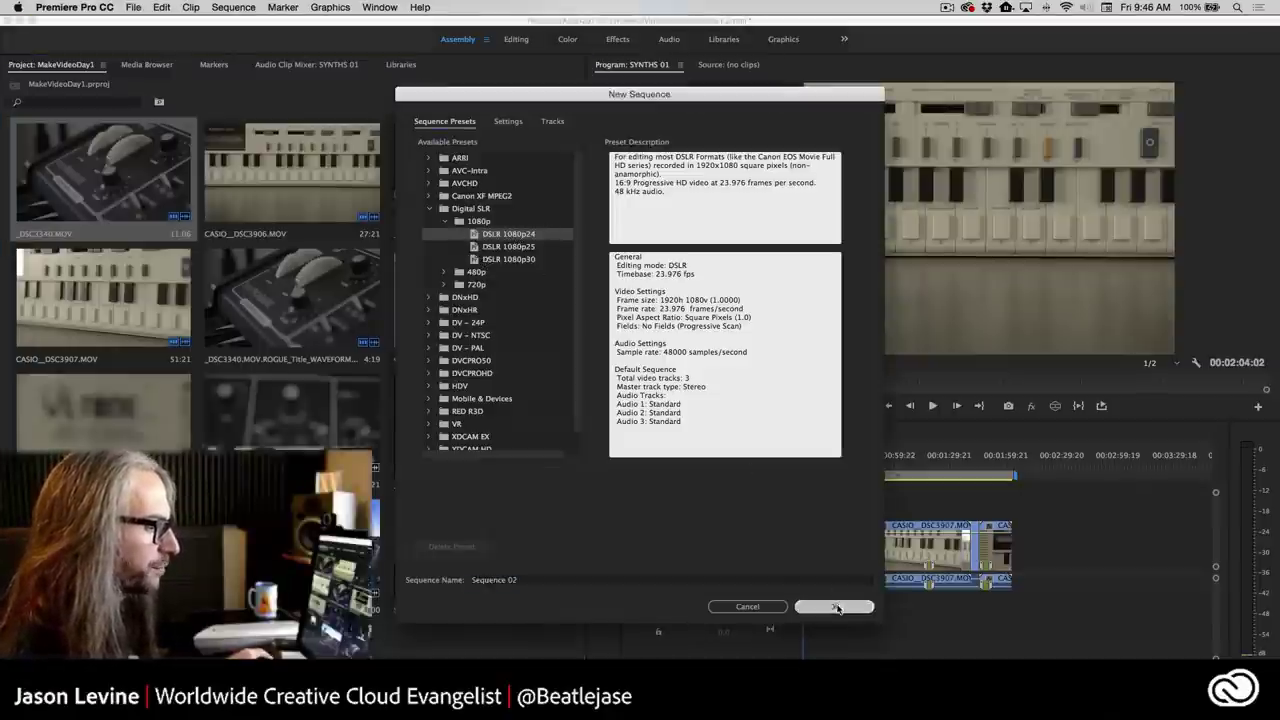
Rename the new sequence to TEST.
{"action": "scroll", "coordinate": [100, 250], "scroll_direction": "up", "scroll_amount": 3}
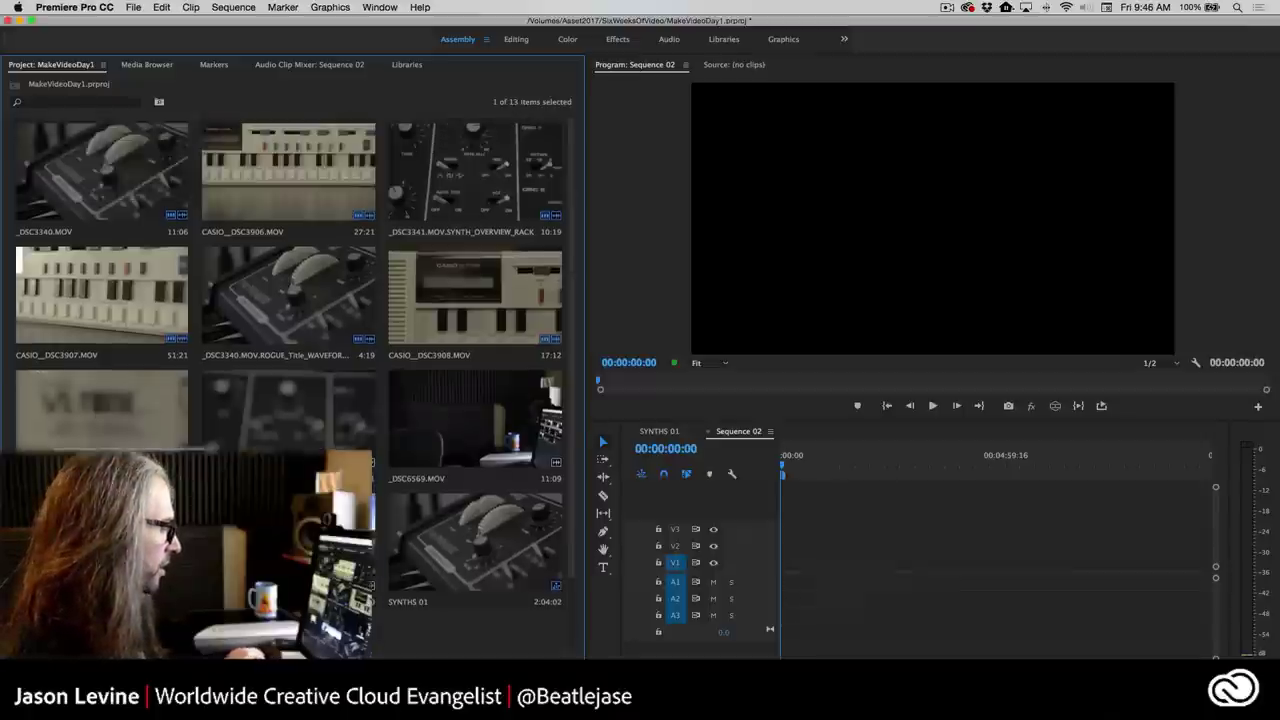
{"action": "right_click", "coordinate": [48, 110]}
{"action": "key", "text": "Escape"}
{"action": "scroll", "coordinate": [370, 632], "scroll_direction": "down", "scroll_amount": 3}
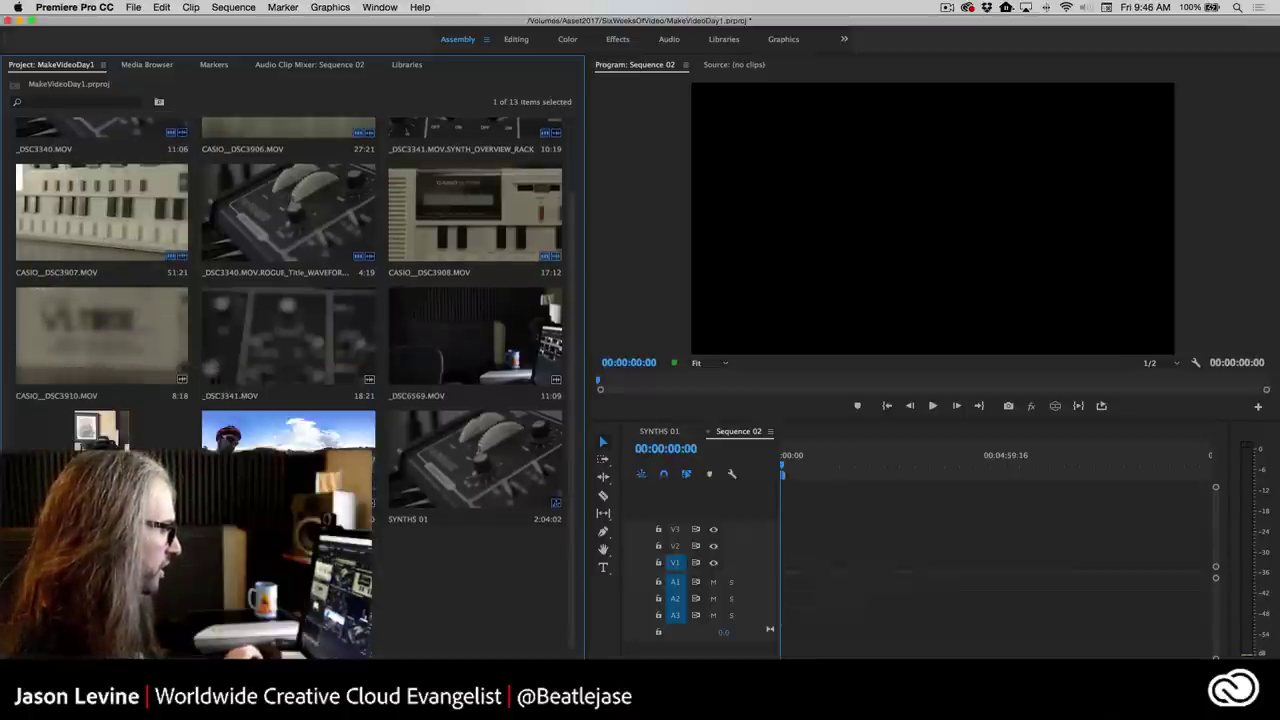
{"action": "right_click", "coordinate": [48, 112]}
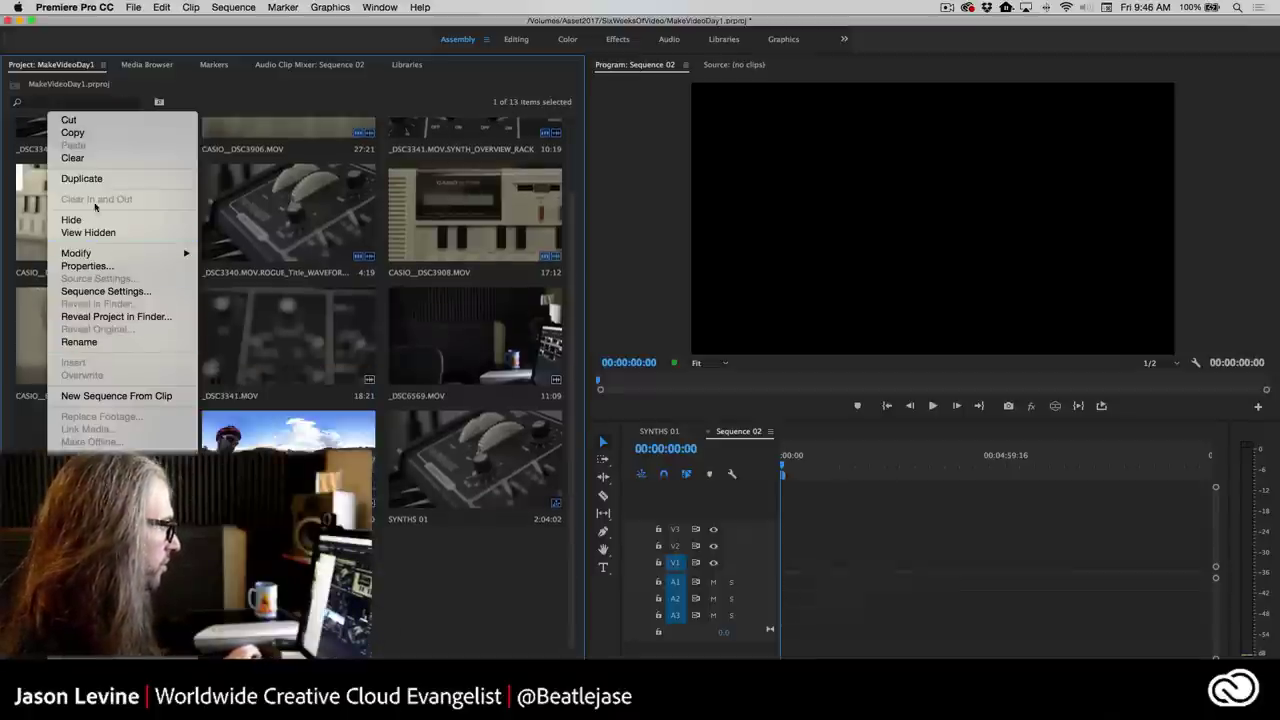
{"action": "left_click", "coordinate": [79, 342]}
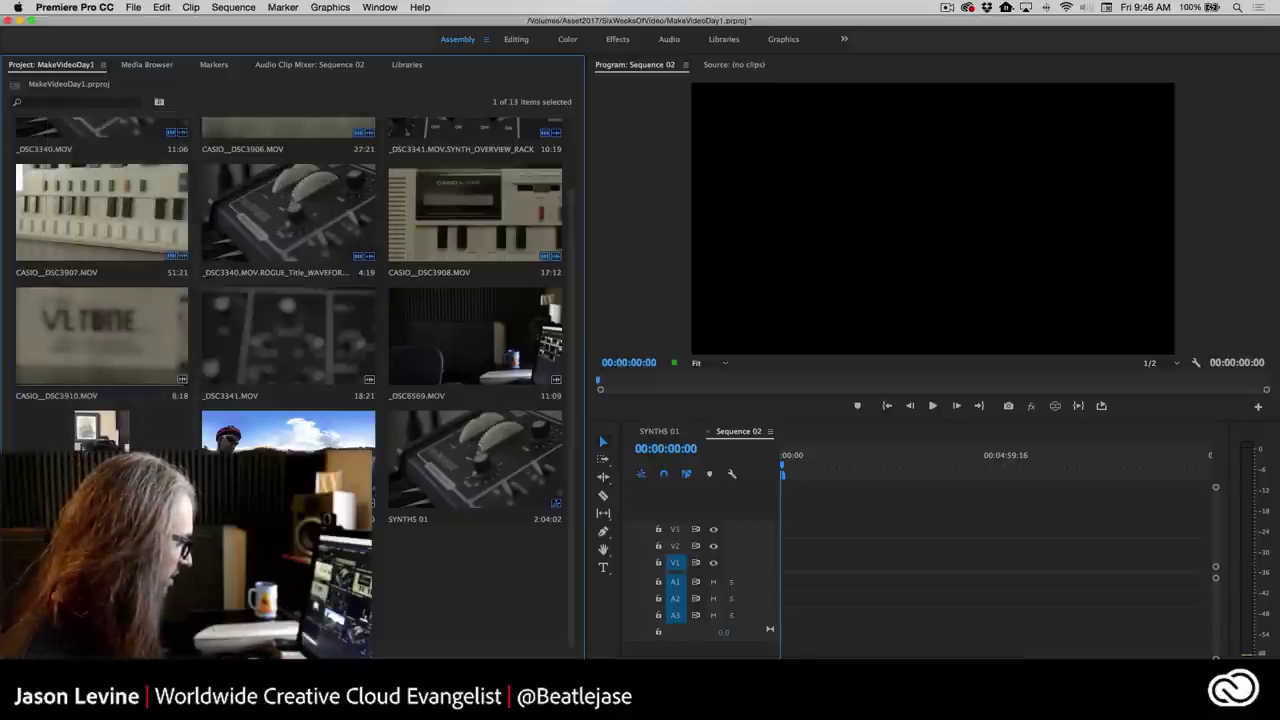
{"action": "key", "text": "Return"}
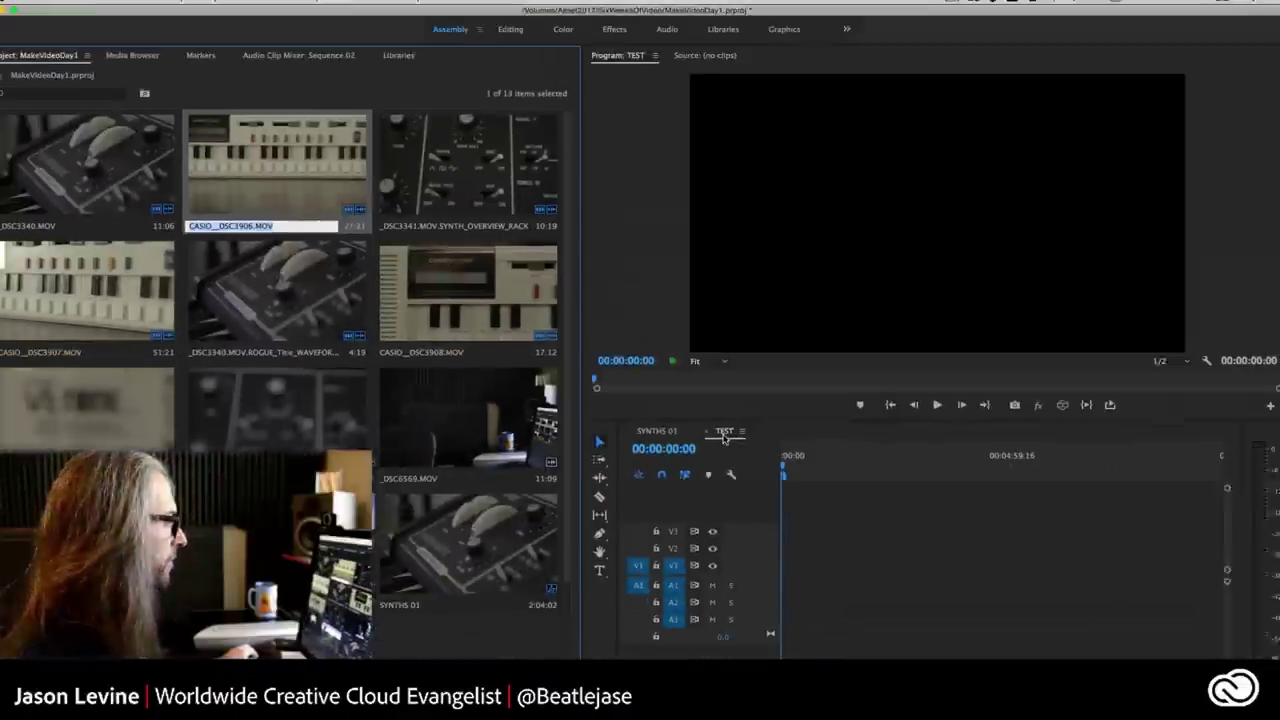
{"action": "mouse_move", "coordinate": [475, 540]}
{"action": "left_mouse_down"}
{"action": "mouse_move", "coordinate": [757, 545]}
{"action": "mouse_move", "coordinate": [765, 566]}
{"action": "left_mouse_up"}
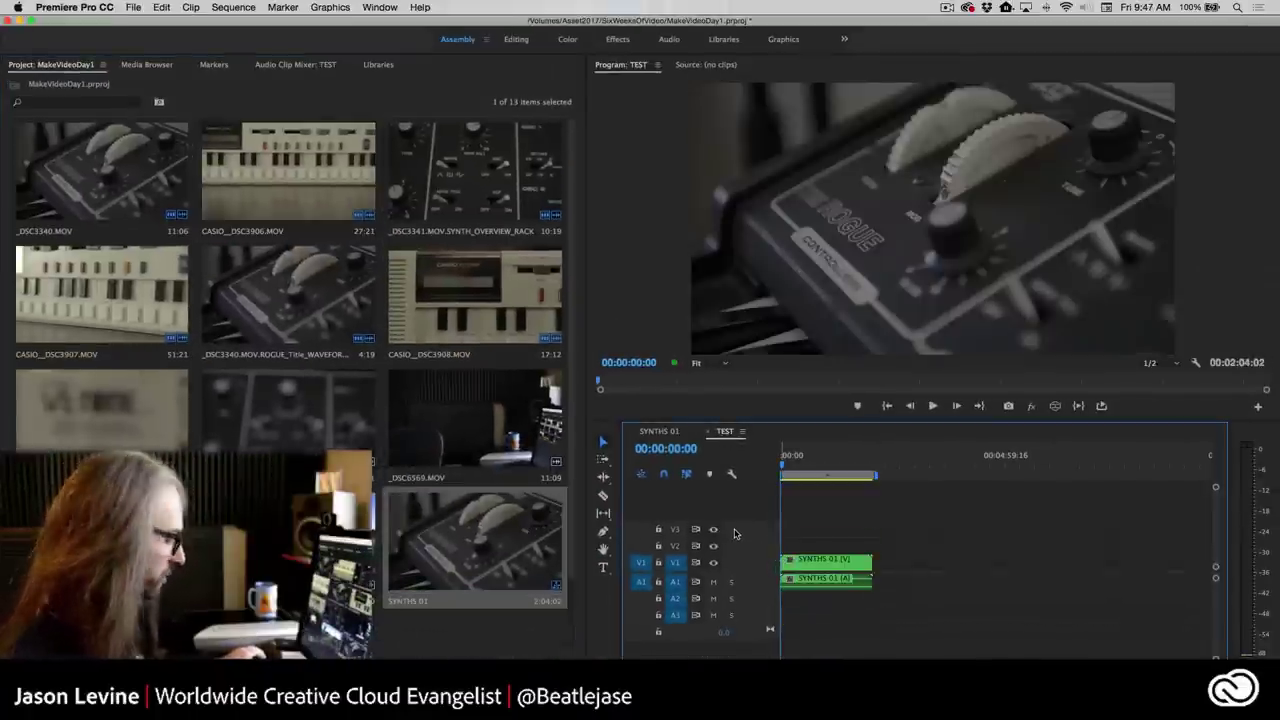
{"action": "key", "text": "super+z"}
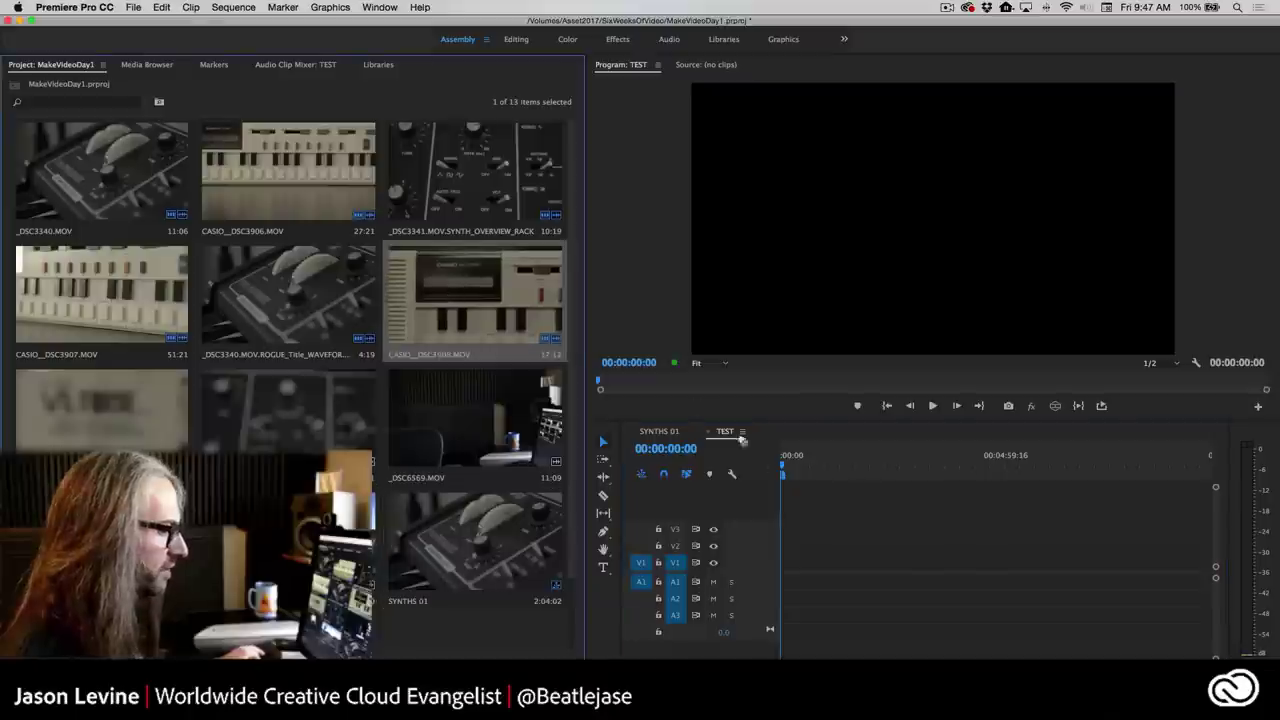
{"action": "left_click_drag", "start_coordinate": [742, 440], "coordinate": [765, 575]}
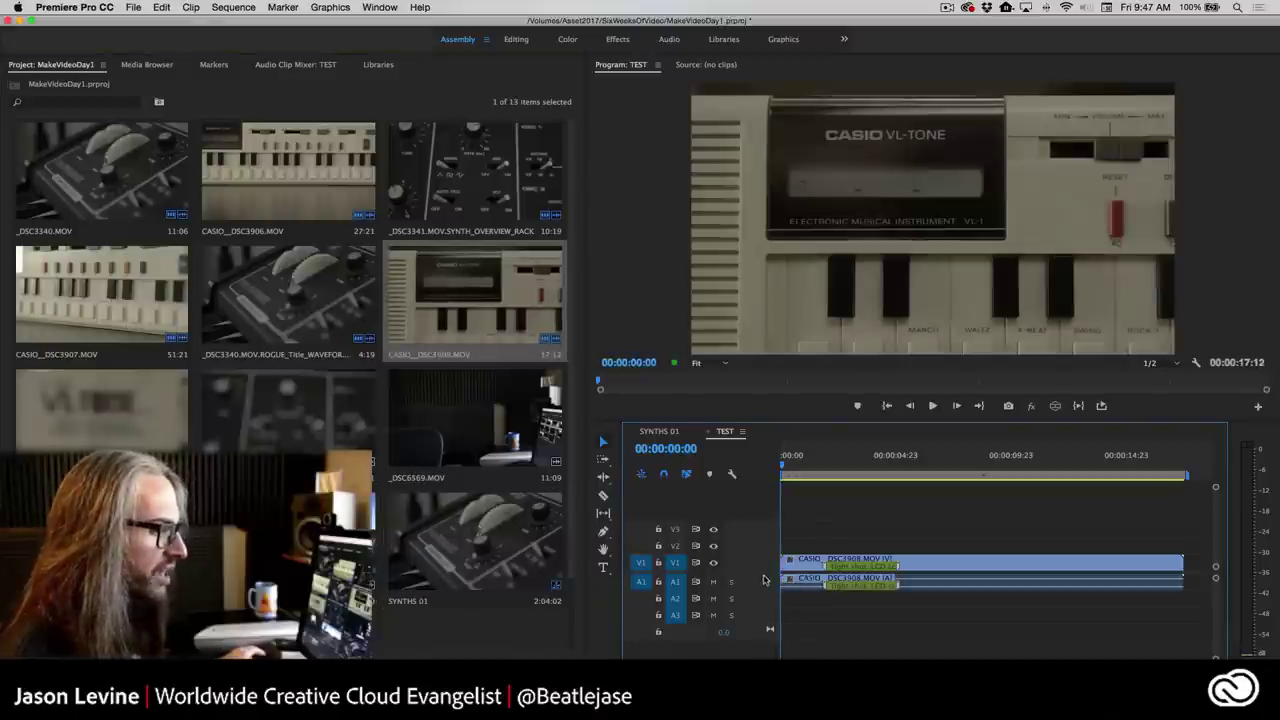
{"action": "double_click", "coordinate": [750, 565]}
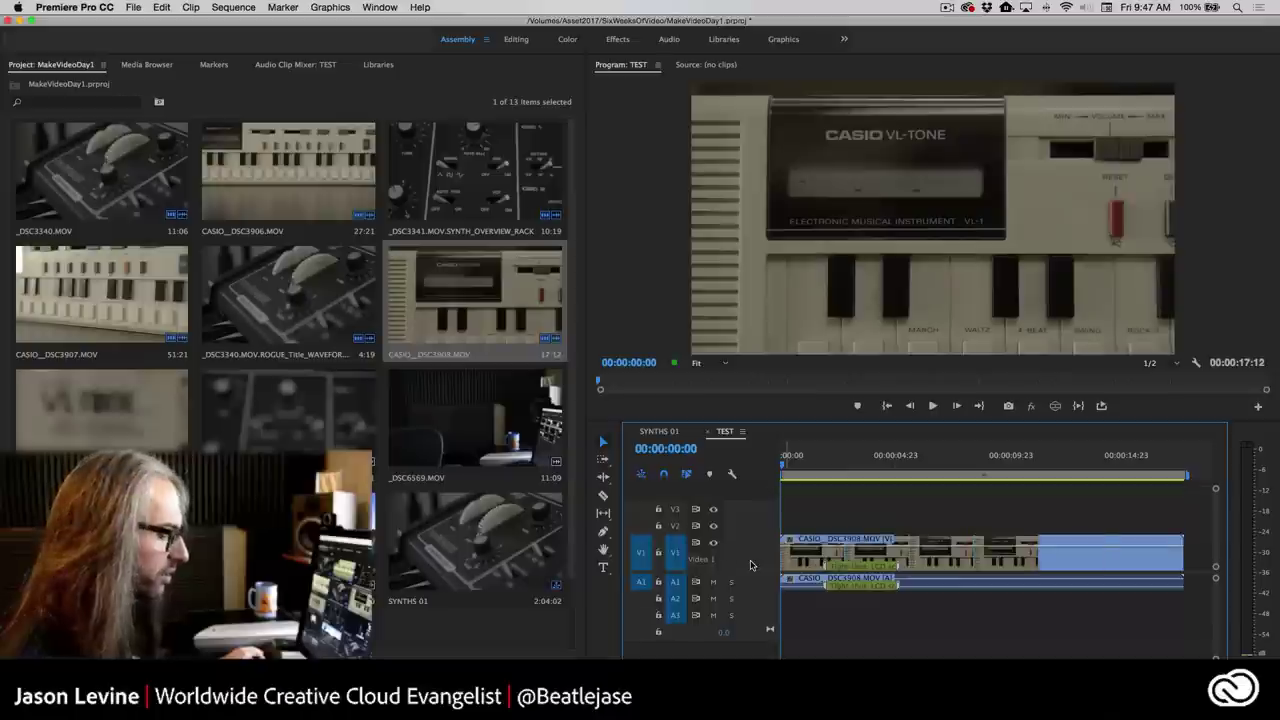
{"action": "key", "text": "minus"}
{"action": "key", "text": "minus"}
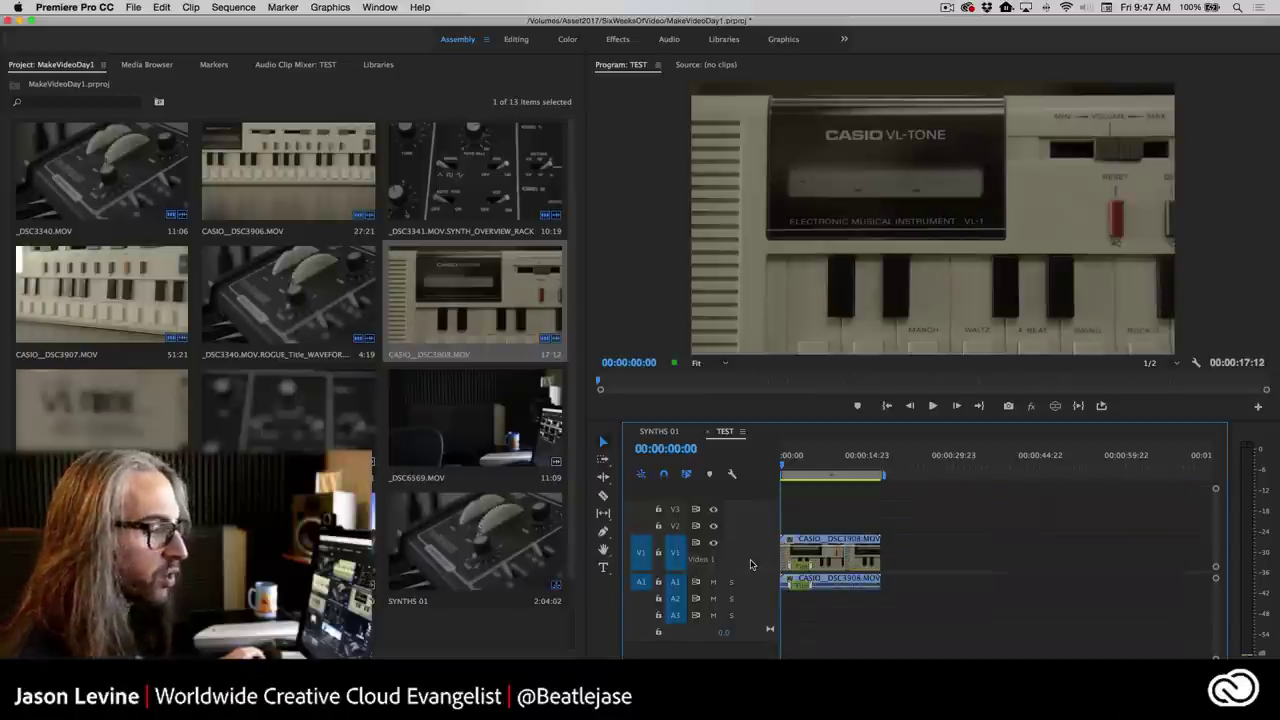
{"action": "key", "text": "equal"}
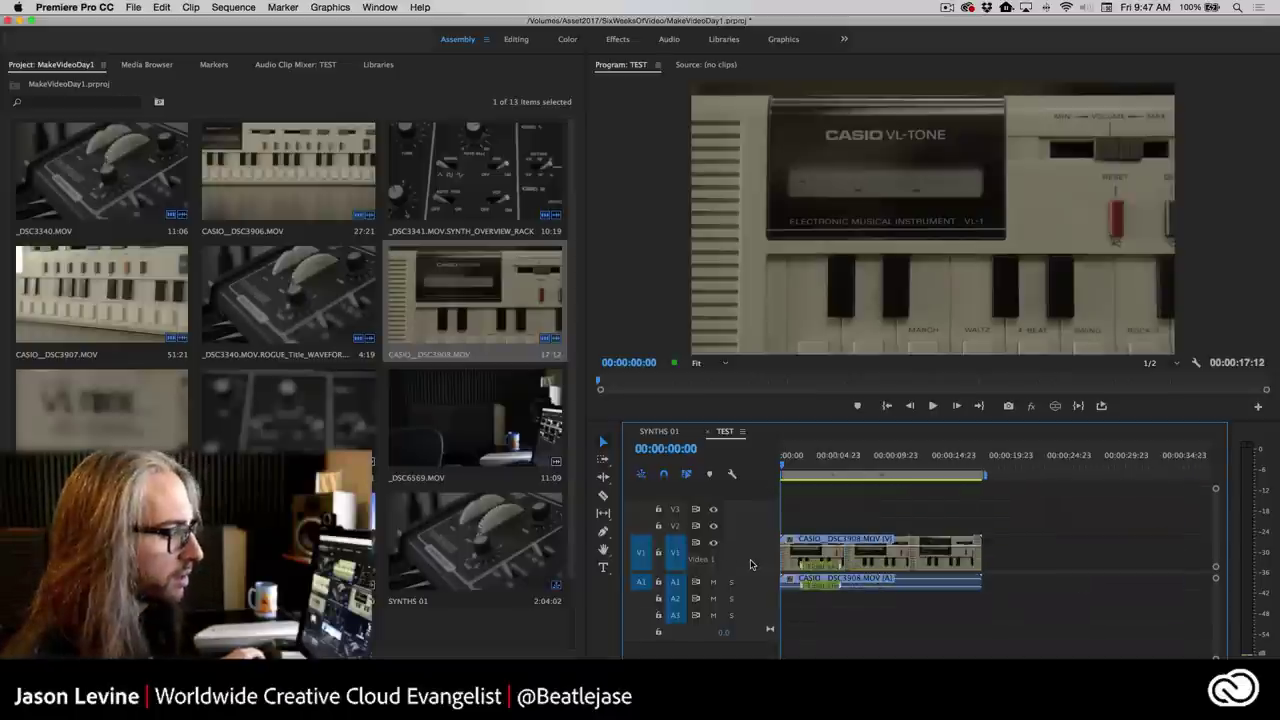
{"action": "key", "text": "equal"}
{"action": "key", "text": "minus"}
{"action": "key", "text": "minus"}
{"action": "key", "text": "equal"}
{"action": "key", "text": "equal"}
{"action": "key", "text": "equal"}
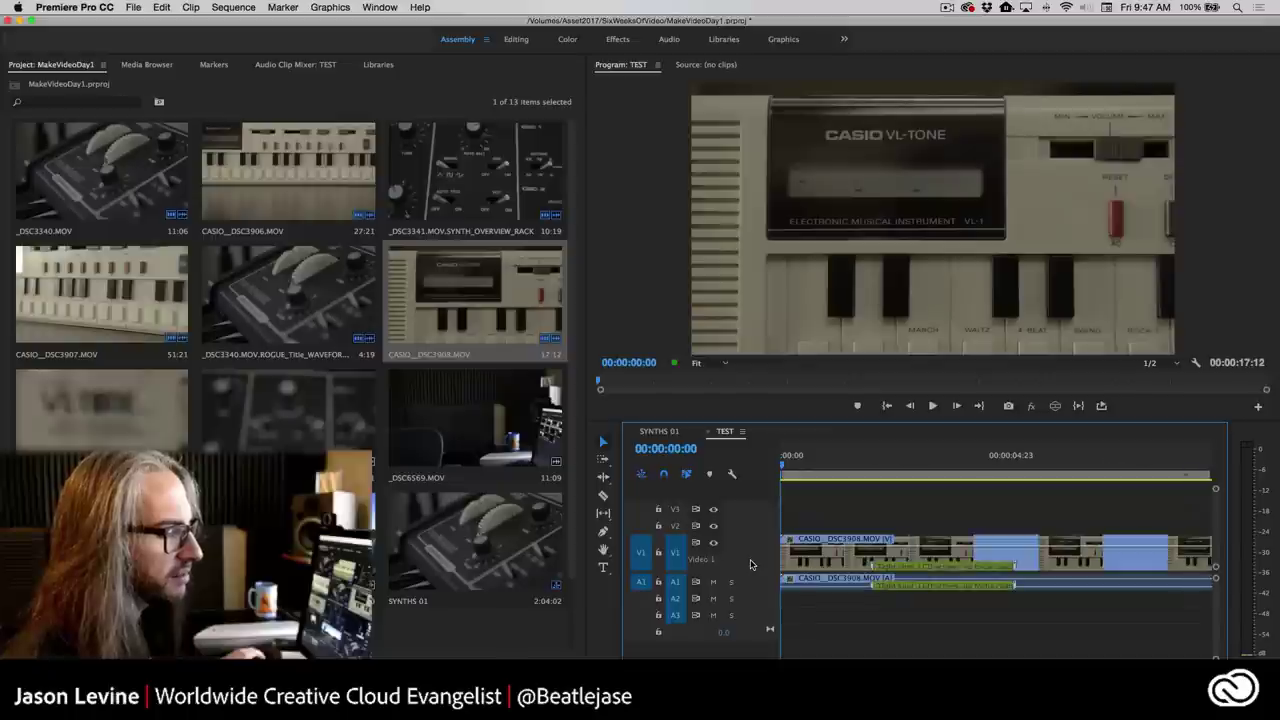
{"action": "key", "text": "minus"}
{"action": "key", "text": "minus"}
{"action": "key", "text": "minus"}
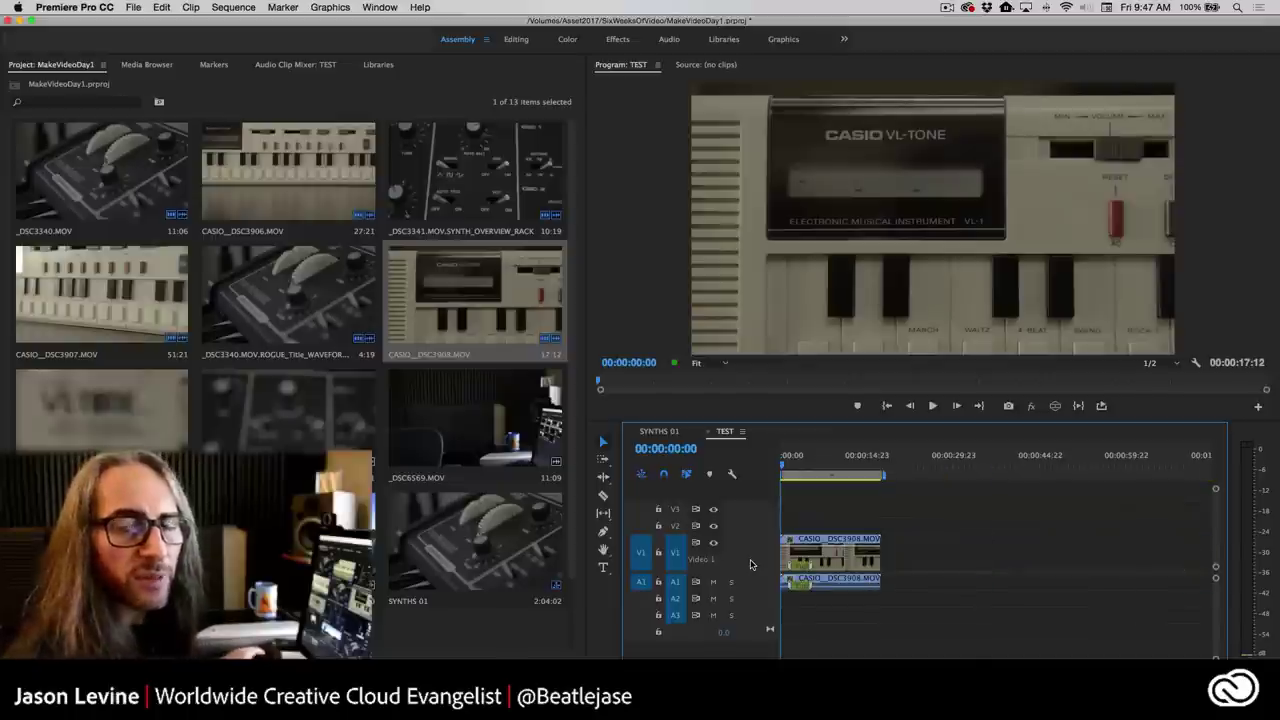
{"action": "key", "text": "equal"}
{"action": "key", "text": "equal"}
{"action": "key", "text": "equal"}
{"action": "key", "text": "minus"}
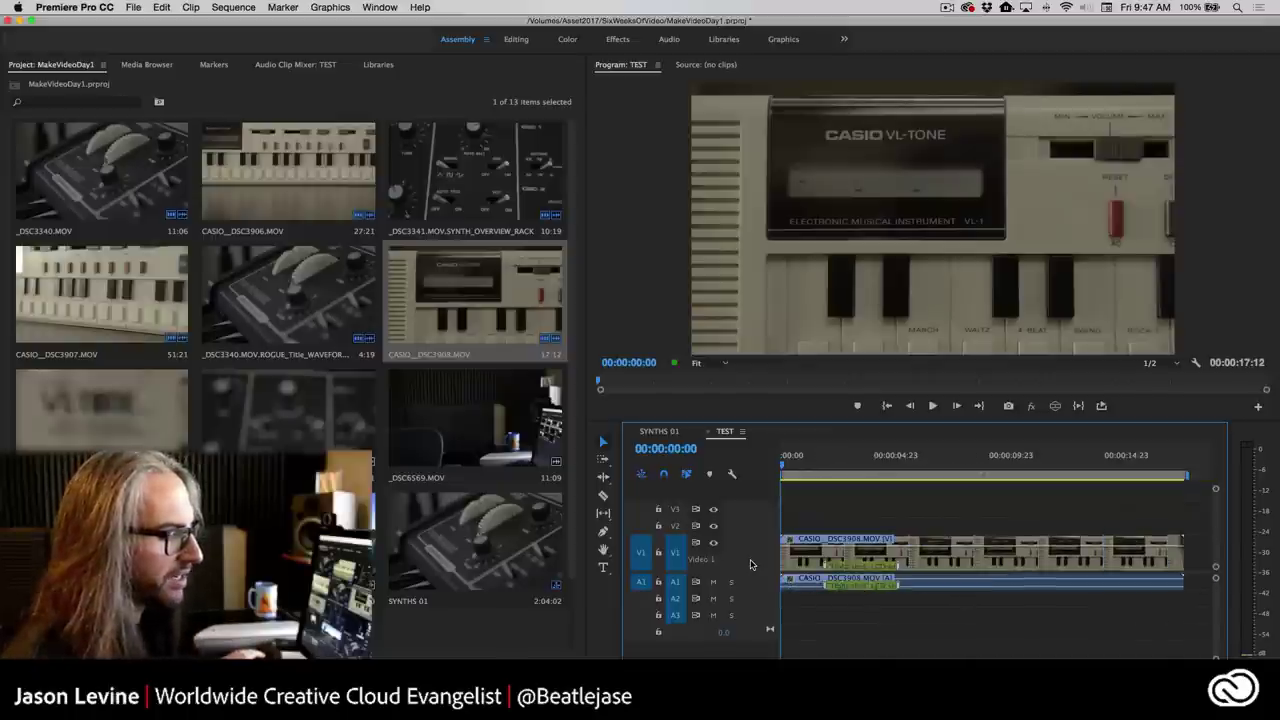
{"action": "key", "text": "minus"}
{"action": "key", "text": "minus"}
{"action": "key", "text": "equal"}
{"action": "key", "text": "equal"}
{"action": "key", "text": "equal"}
{"action": "key", "text": "minus"}
{"action": "key", "text": "minus"}
{"action": "key", "text": "minus"}
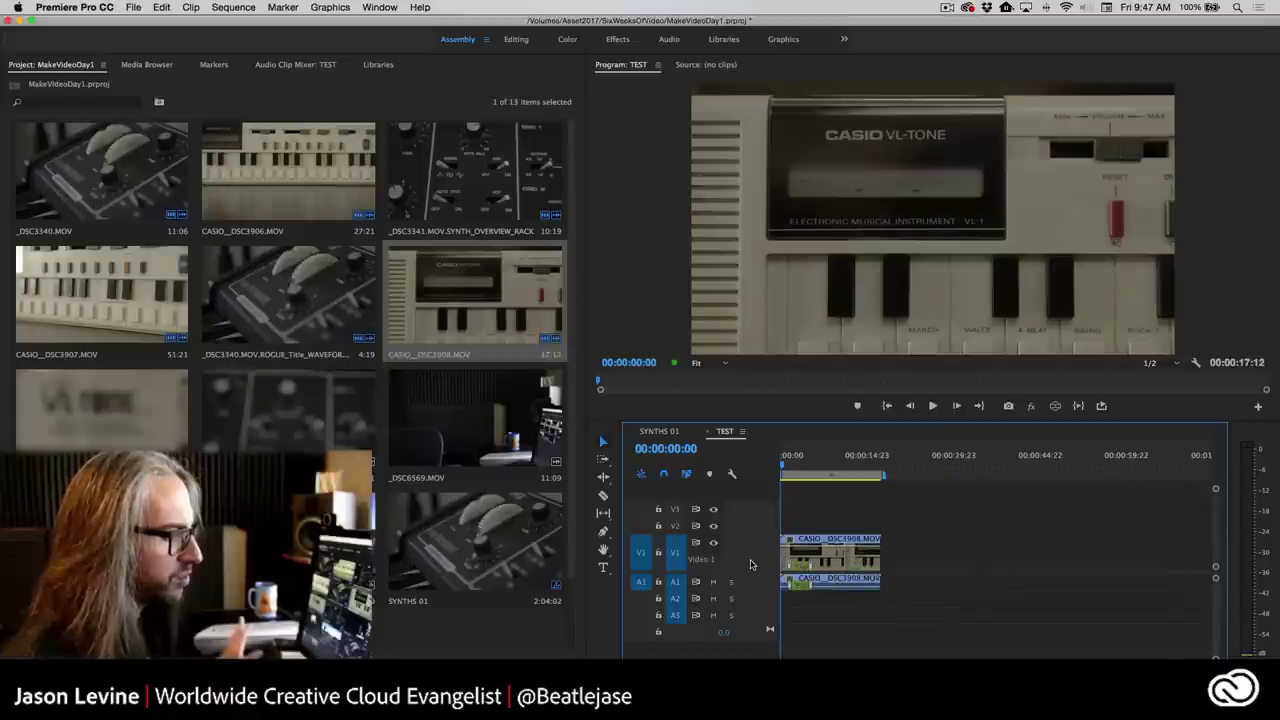
{"action": "key", "text": "minus"}
{"action": "key", "text": "equal"}
{"action": "key", "text": "equal"}
{"action": "key", "text": "minus"}
{"action": "key", "text": "minus"}
{"action": "key", "text": "minus"}
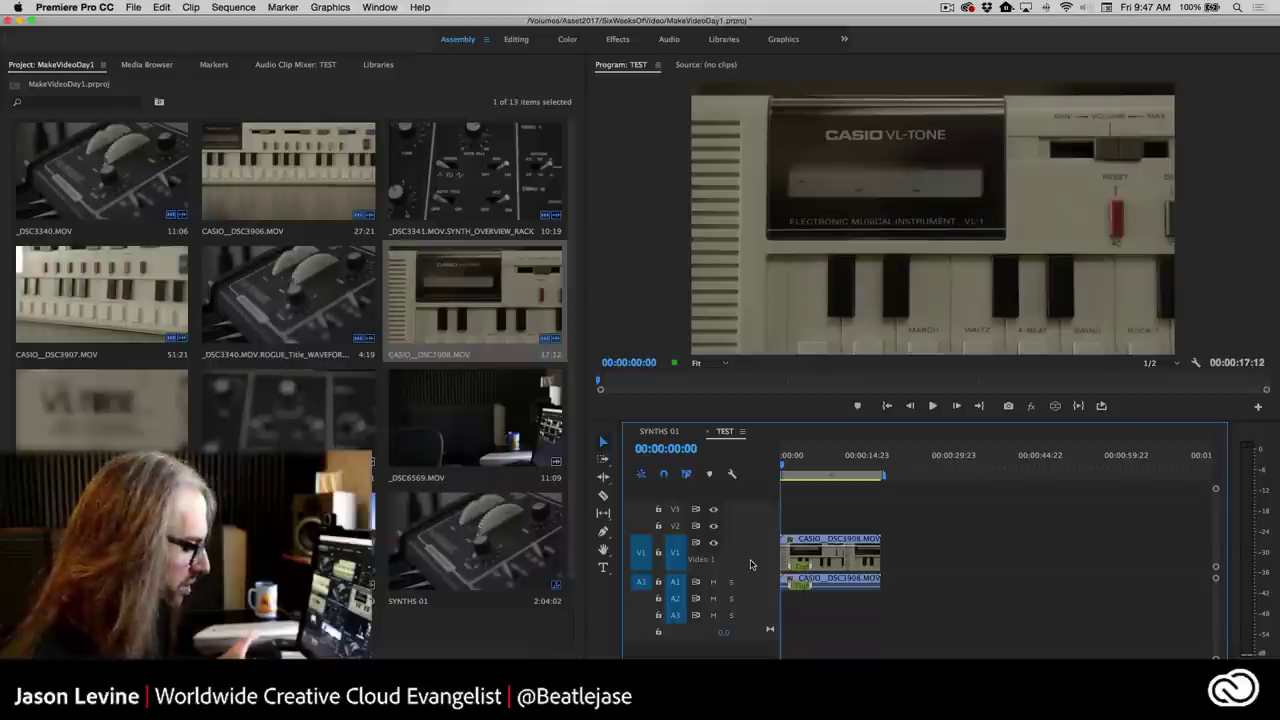
{"action": "key", "text": "backslash"}
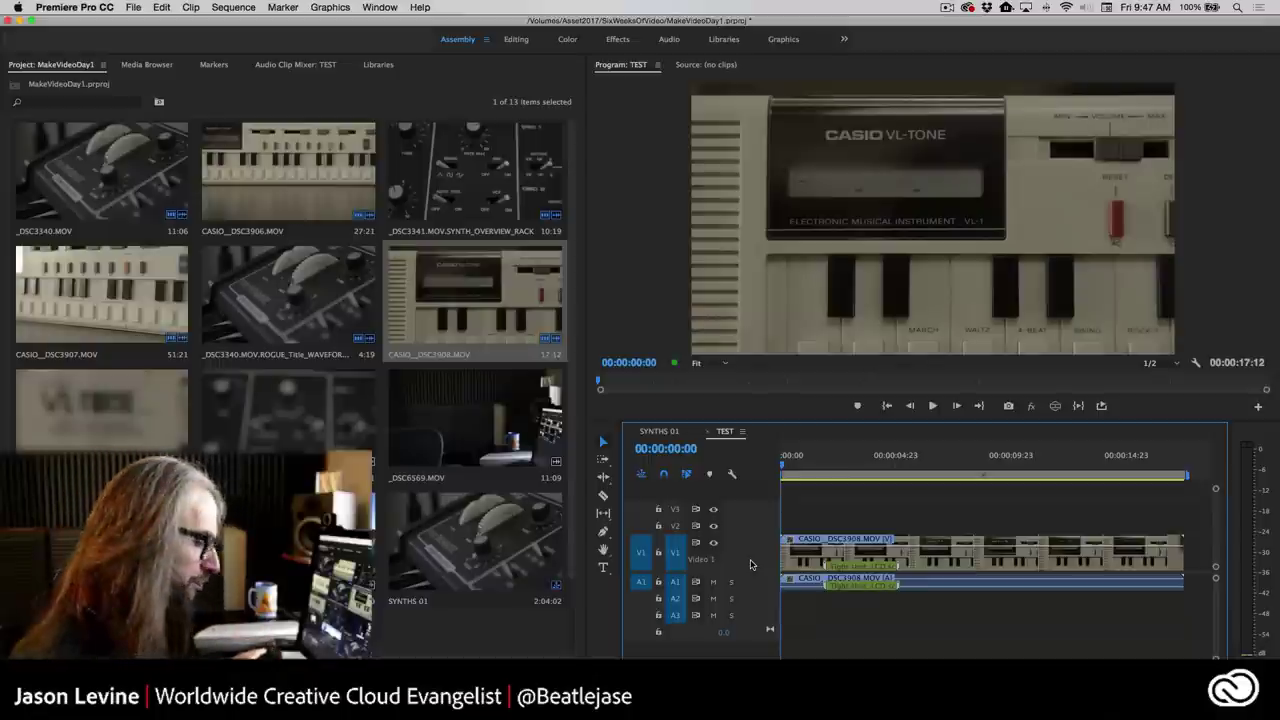
{"action": "key", "text": "minus"}
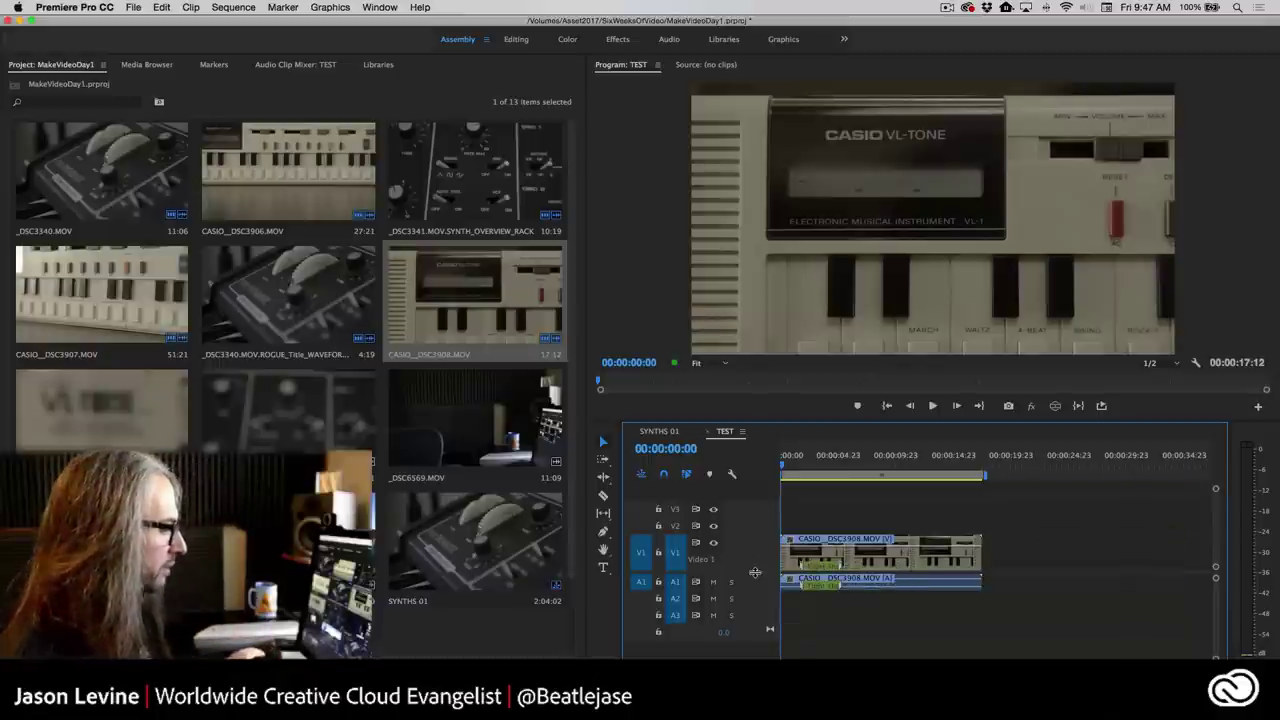
{"action": "mouse_move", "coordinate": [948, 475]}
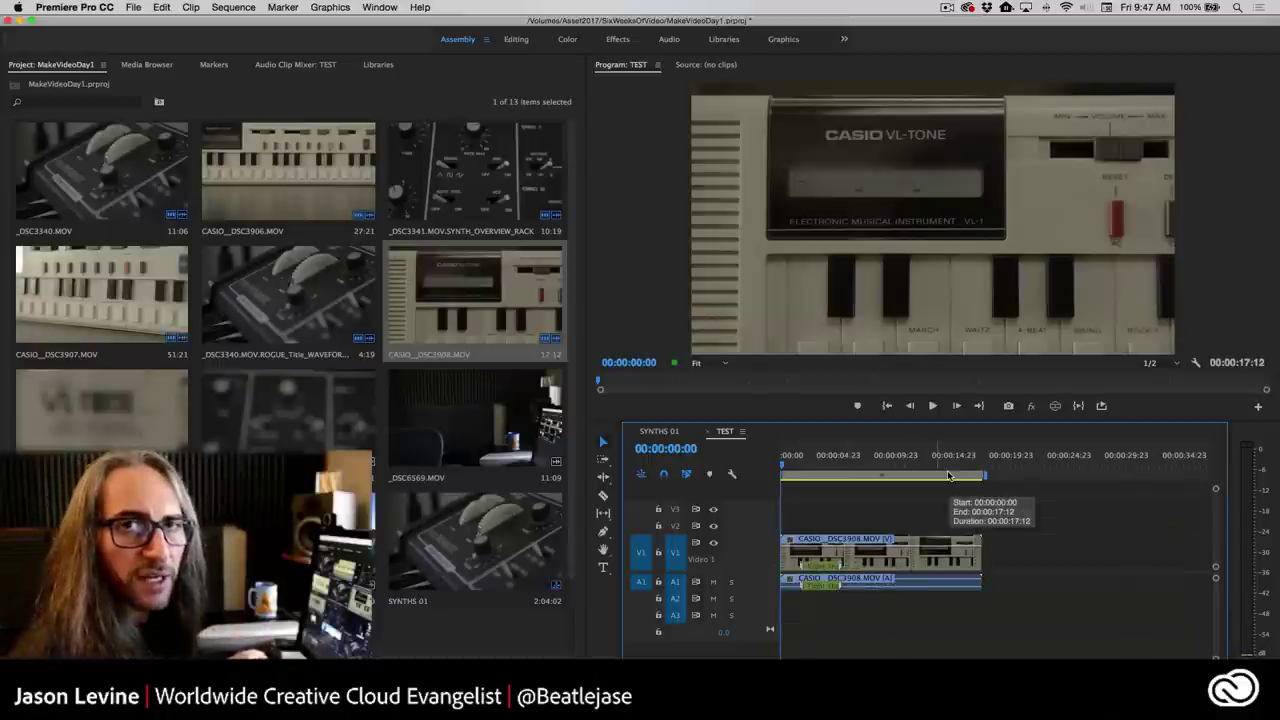
{"action": "left_click", "coordinate": [470, 625]}
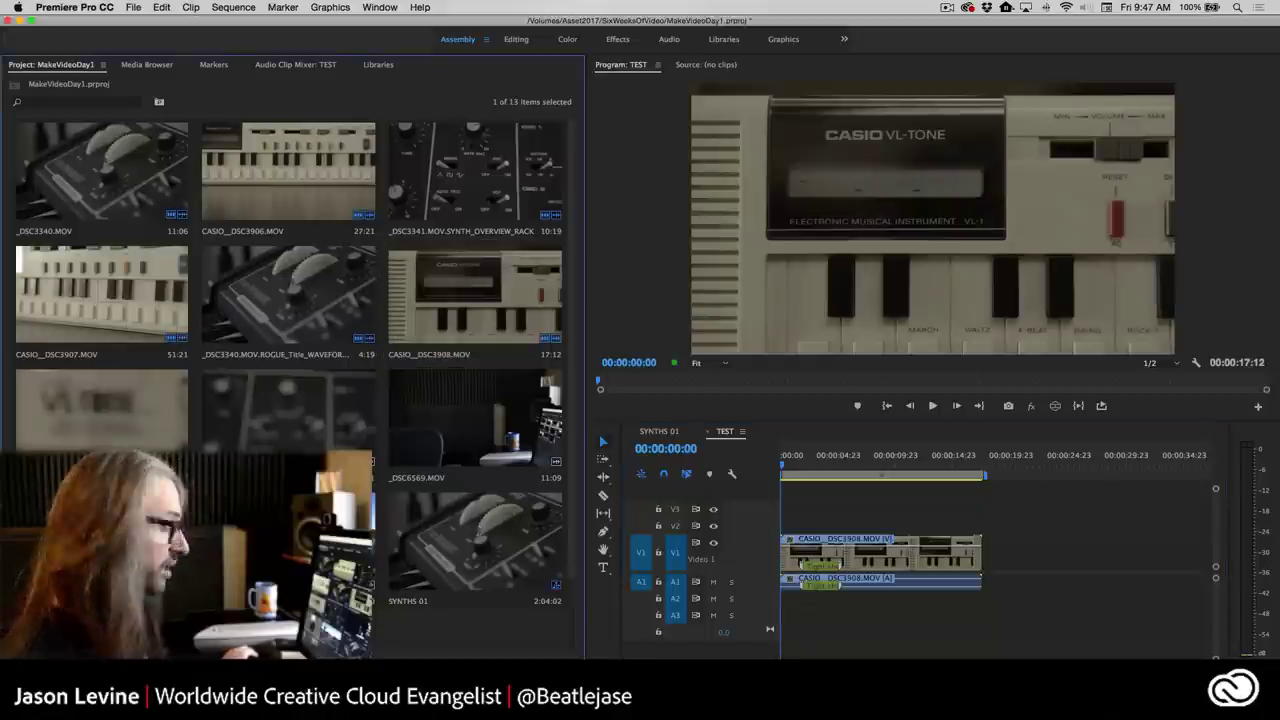
{"action": "key", "text": "grave"}
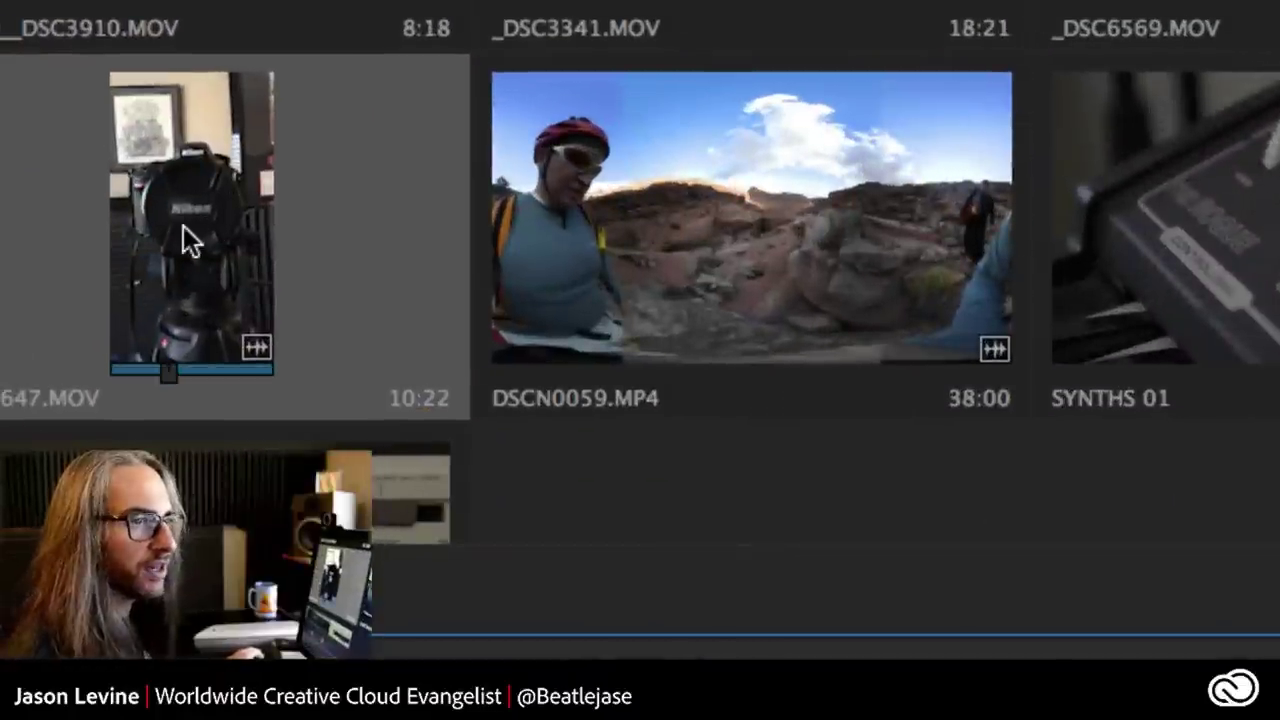
{"action": "key", "text": "grave"}
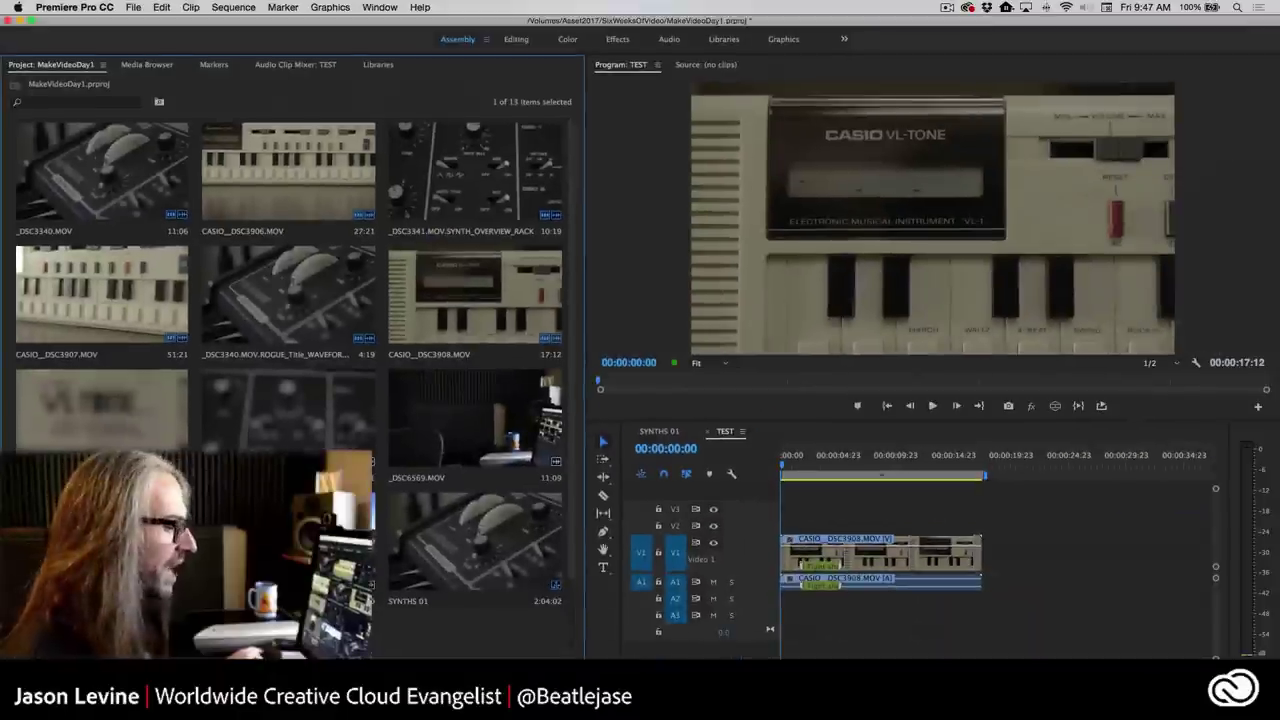
Add IMG_3647.MOV after CASIO, scale it to frame size, then delete all clips.
{"action": "left_click_drag", "start_coordinate": [290, 540], "coordinate": [988, 558]}
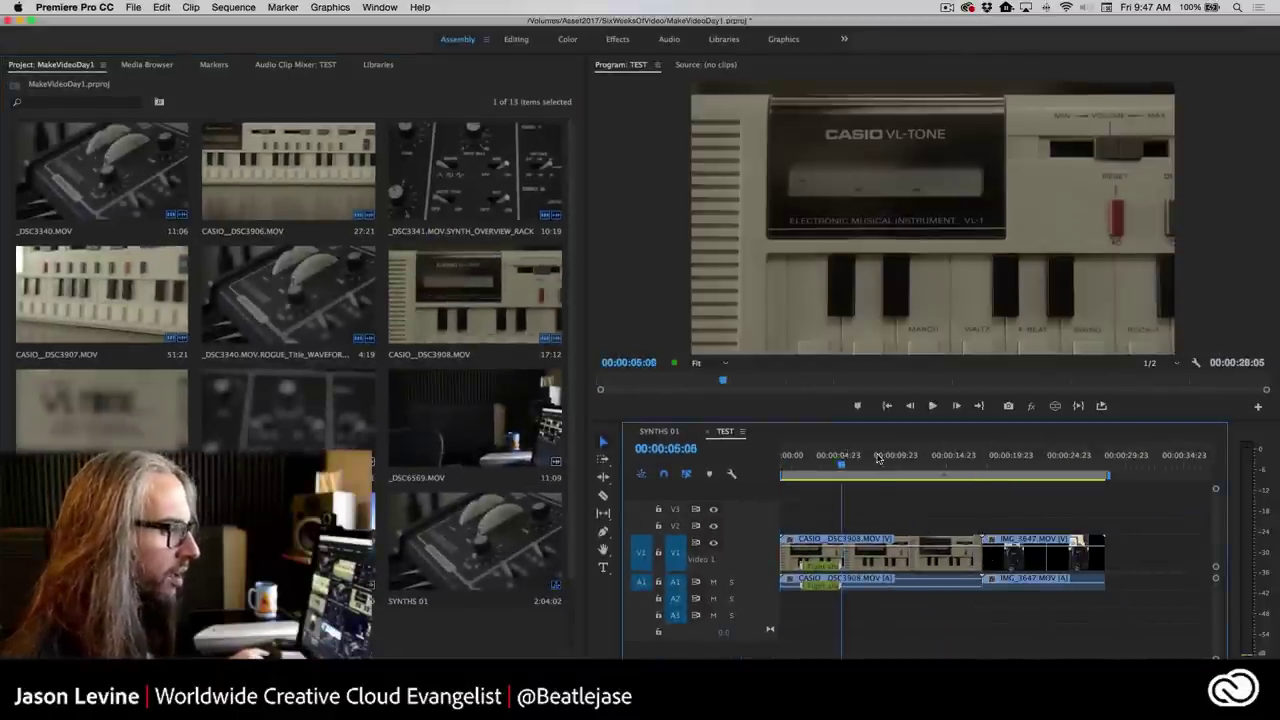
{"action": "left_click_drag", "start_coordinate": [846, 458], "coordinate": [1058, 462]}
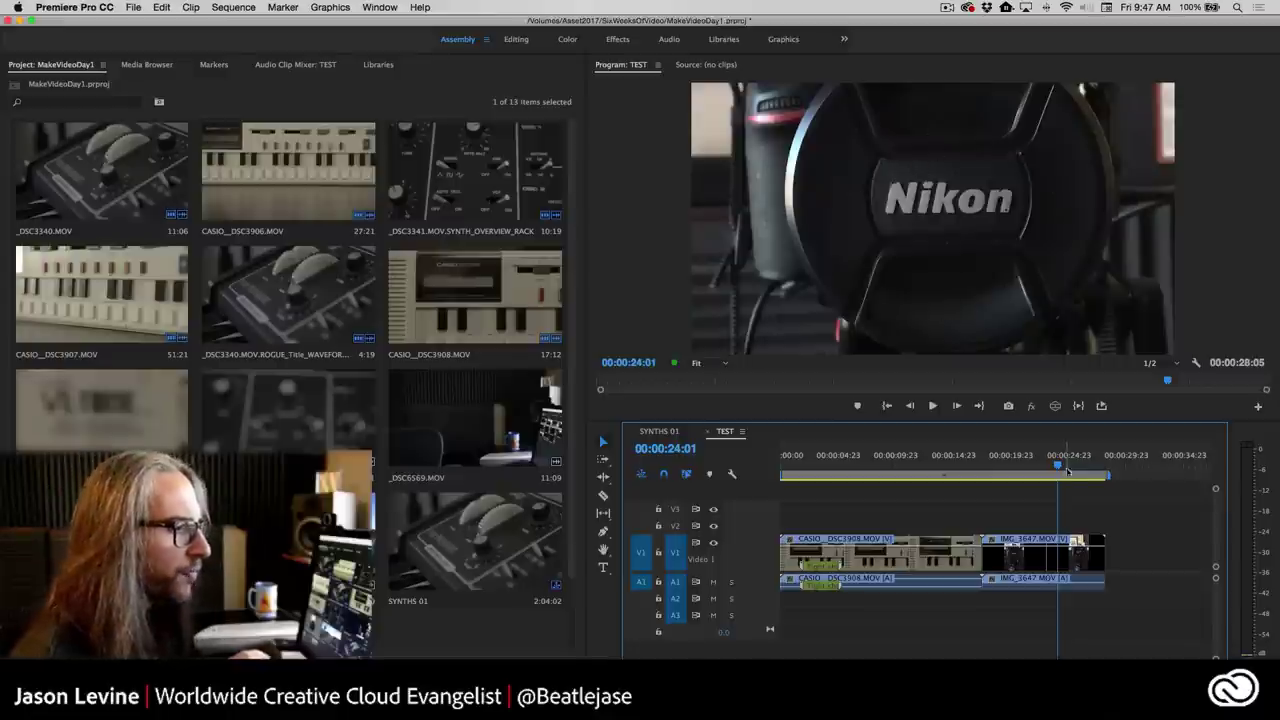
{"action": "right_click", "coordinate": [1037, 557]}
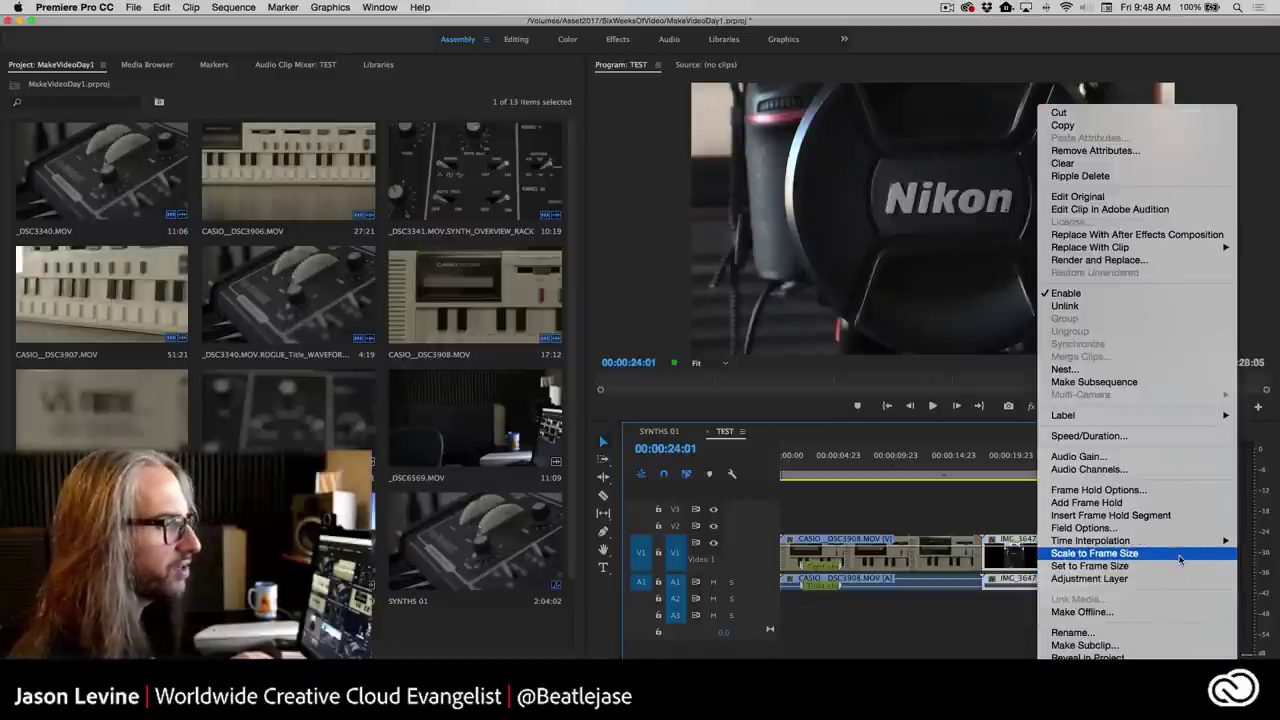
{"action": "left_click", "coordinate": [1180, 558]}
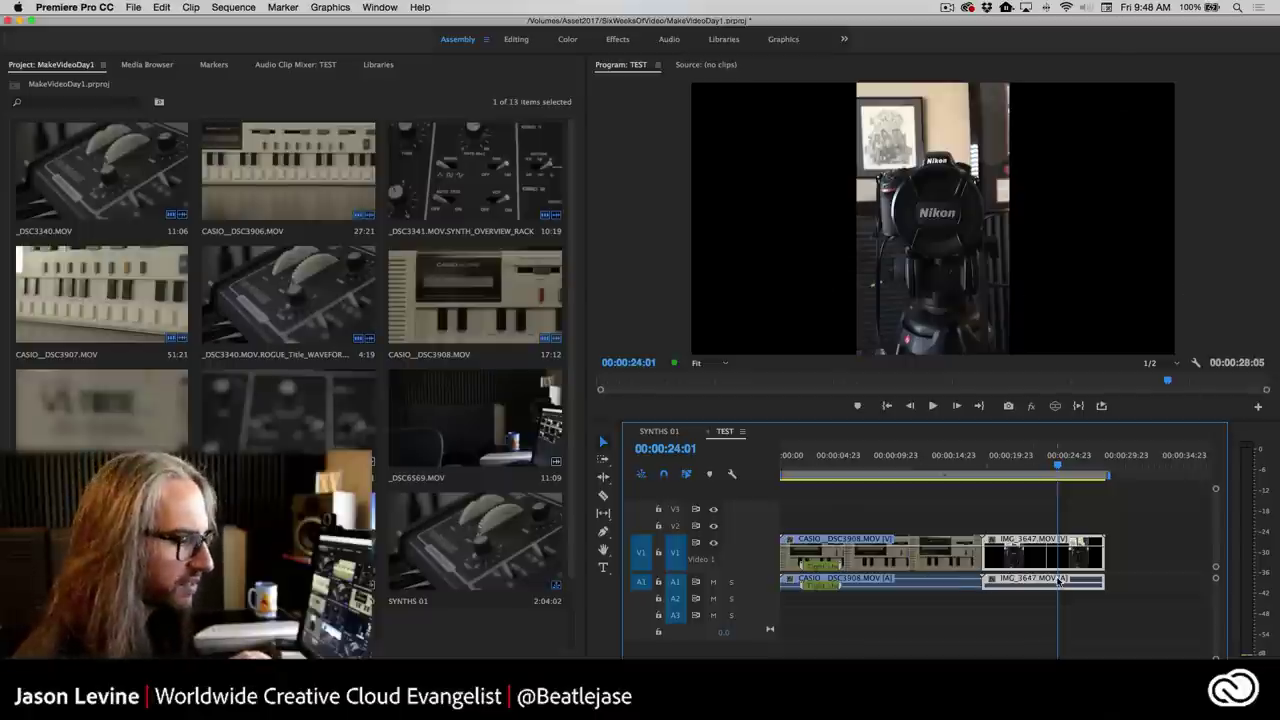
{"action": "left_click_drag", "start_coordinate": [1142, 530], "coordinate": [847, 588]}
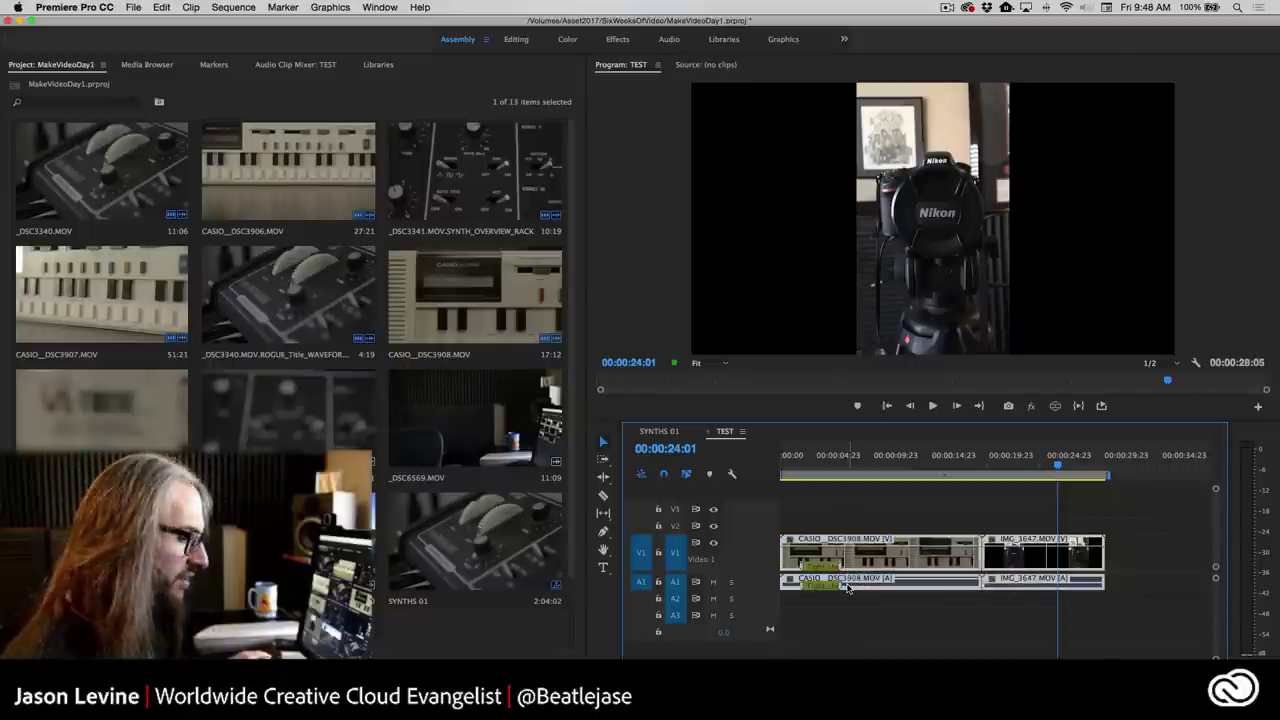
{"action": "key", "text": "Delete"}
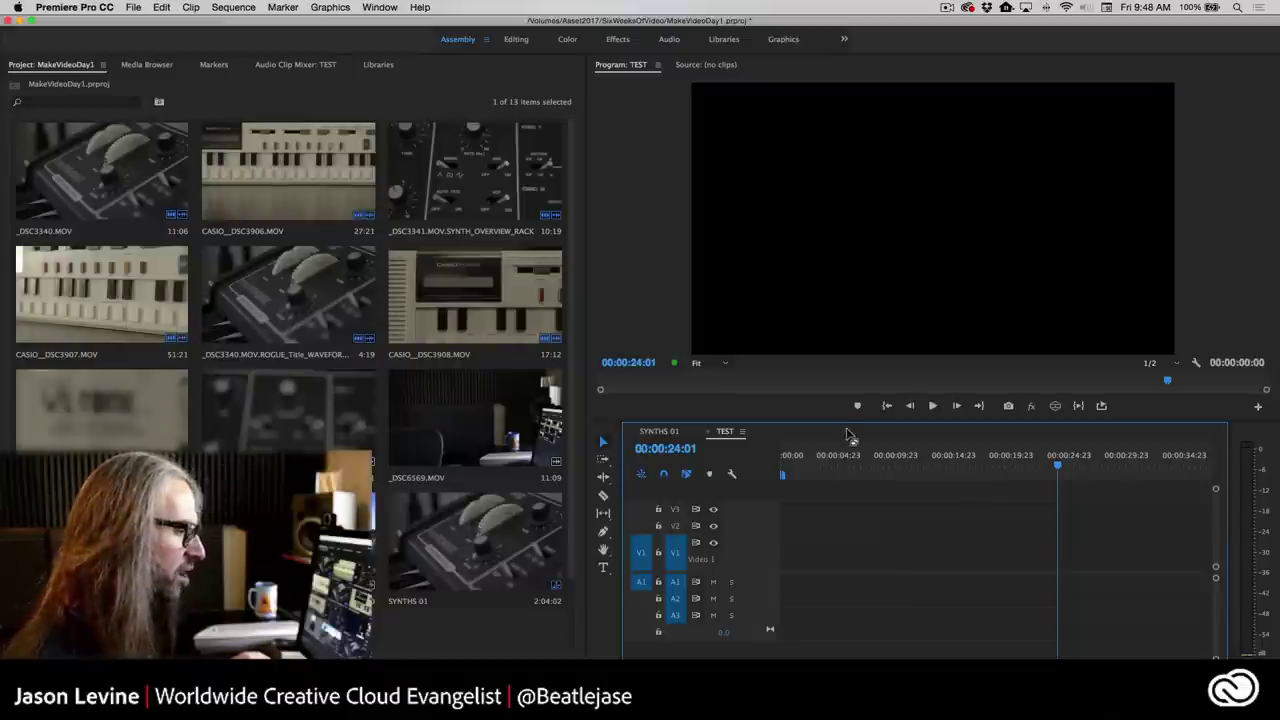
Place IMG_3647.MOV at the start of TEST, keeping the existing sequence settings.
{"action": "left_click_drag", "start_coordinate": [840, 456], "coordinate": [782, 456]}
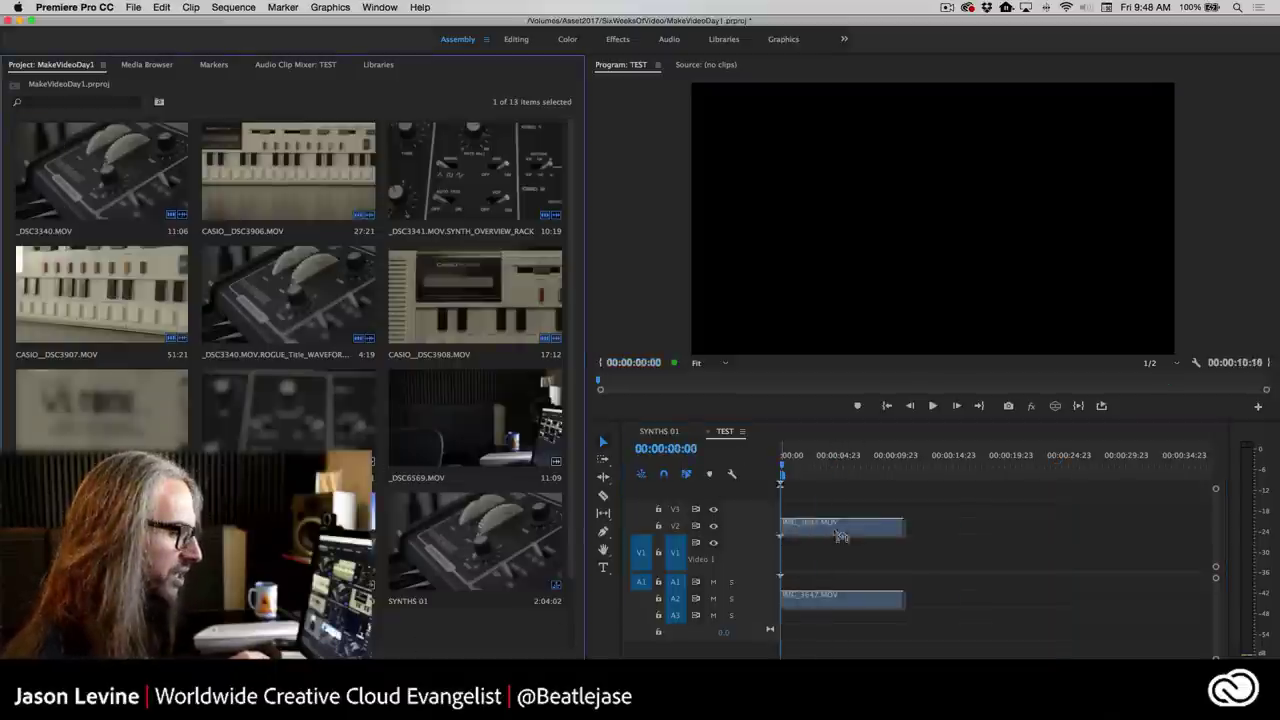
{"action": "left_click_drag", "start_coordinate": [101, 410], "coordinate": [757, 553]}
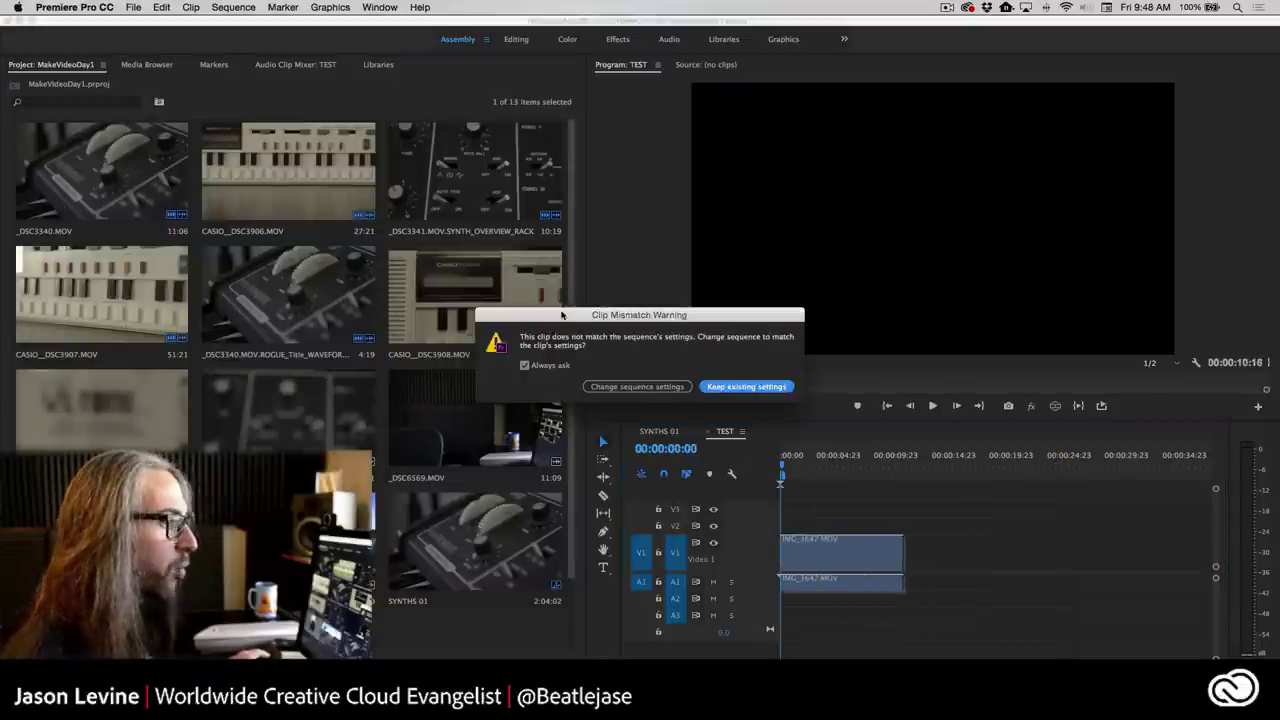
{"action": "mouse_move", "coordinate": [562, 319]}
{"action": "left_mouse_down"}
{"action": "mouse_move", "coordinate": [692, 175]}
{"action": "mouse_move", "coordinate": [626, 177]}
{"action": "left_mouse_up"}
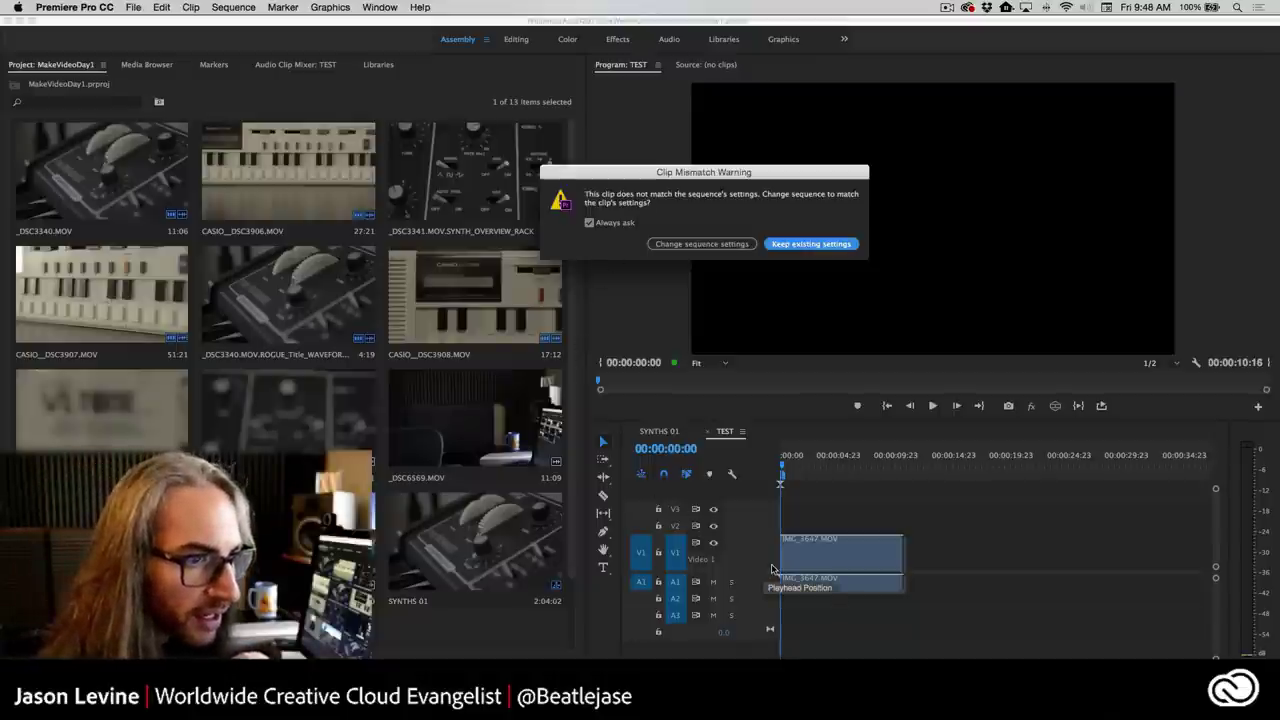
{"action": "left_click", "coordinate": [811, 244]}
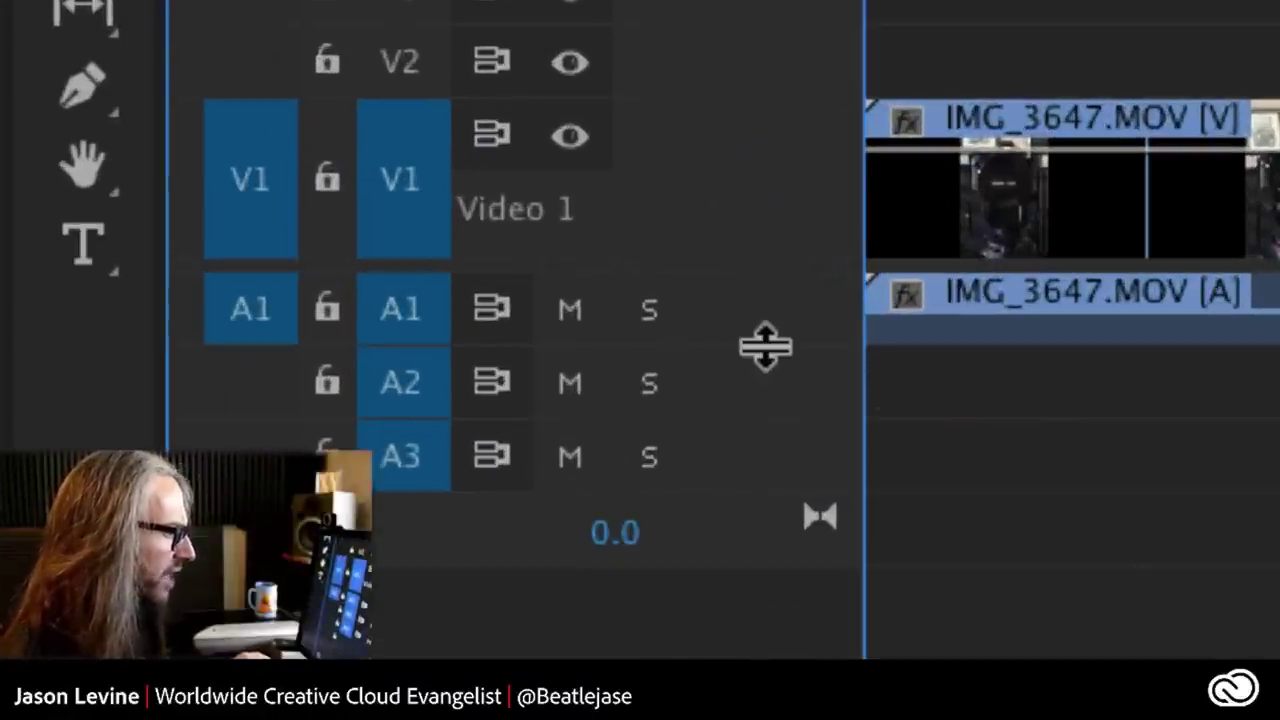
Enlarge the Audio 1 track so the clip's waveform is visible.
{"action": "mouse_move", "coordinate": [763, 340]}
{"action": "left_mouse_down"}
{"action": "mouse_move", "coordinate": [765, 461]}
{"action": "mouse_move", "coordinate": [757, 404]}
{"action": "left_mouse_up"}
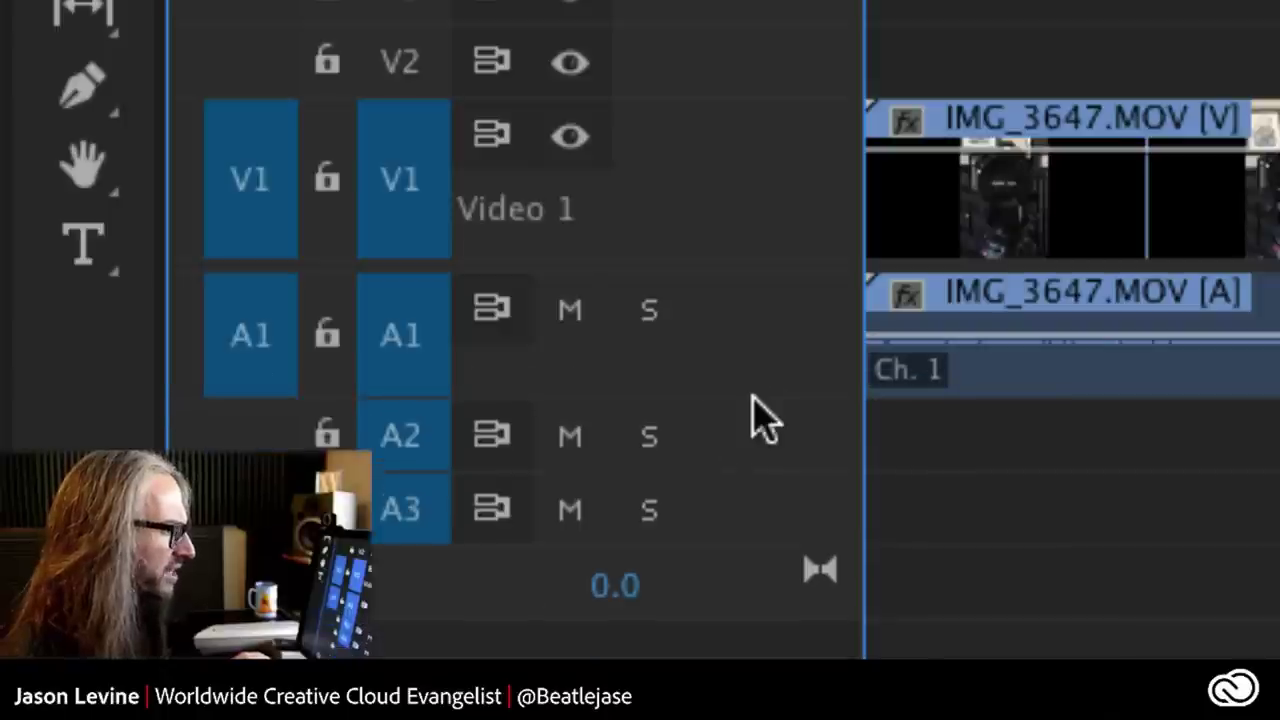
{"action": "scroll", "coordinate": [760, 348], "scroll_direction": "up", "scroll_amount": 2}
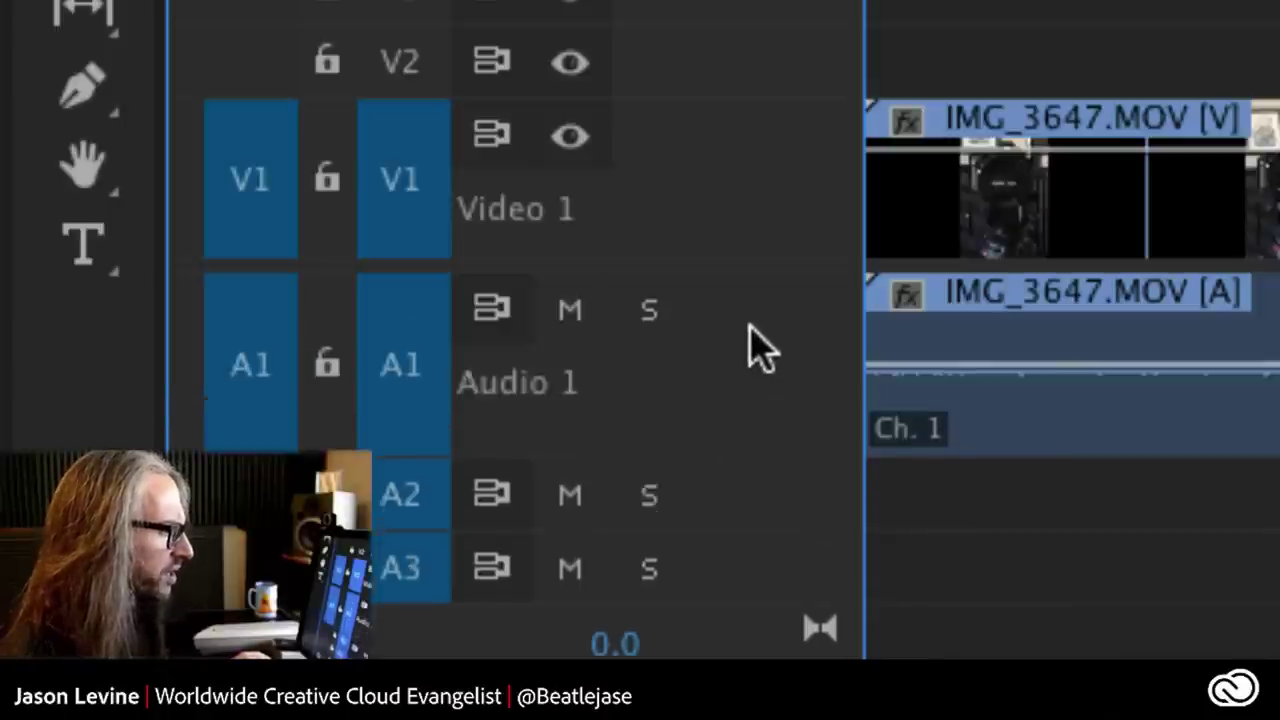
{"action": "scroll", "coordinate": [760, 348], "scroll_direction": "up", "scroll_amount": 2}
{"action": "scroll", "coordinate": [760, 348], "scroll_direction": "down", "scroll_amount": 2}
{"action": "scroll", "coordinate": [760, 348], "scroll_direction": "down", "scroll_amount": 2}
{"action": "scroll", "coordinate": [760, 348], "scroll_direction": "up", "scroll_amount": 2}
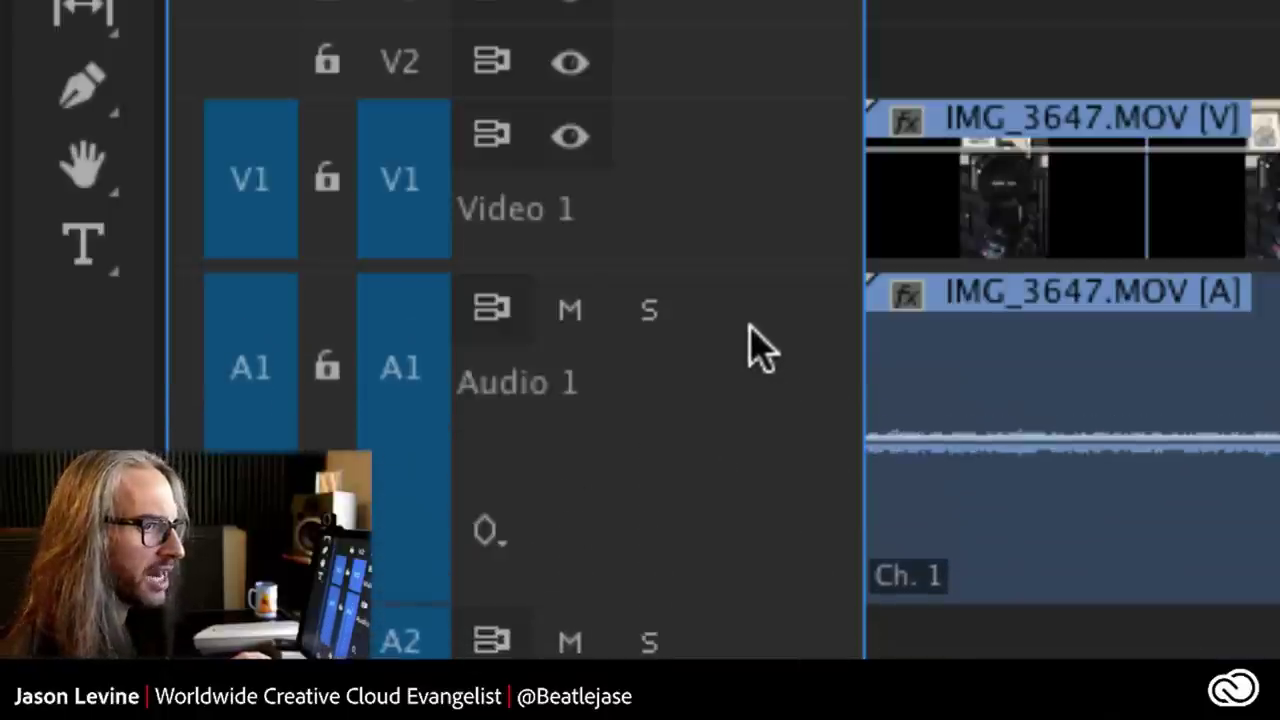
{"action": "scroll", "coordinate": [760, 348], "scroll_direction": "down", "scroll_amount": 2}
{"action": "scroll", "coordinate": [760, 348], "scroll_direction": "up", "scroll_amount": 2}
{"action": "scroll", "coordinate": [760, 348], "scroll_direction": "down", "scroll_amount": 1}
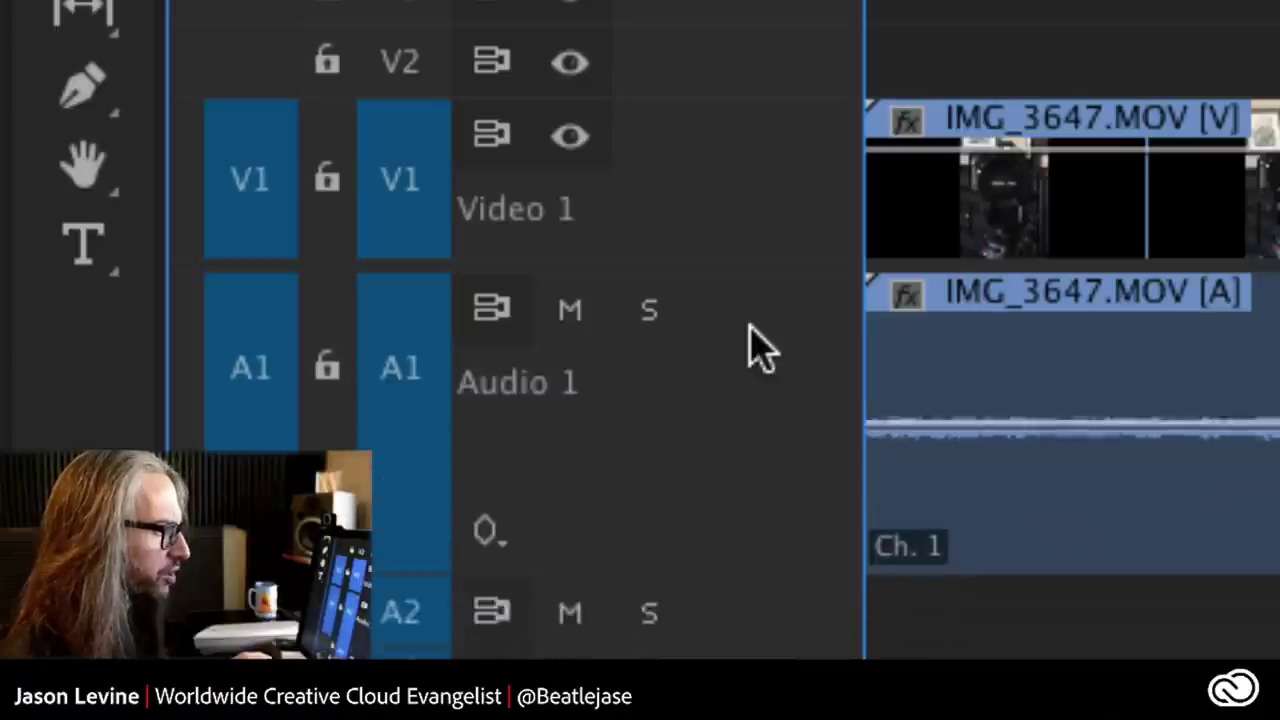
{"action": "scroll", "coordinate": [760, 348], "scroll_direction": "down", "scroll_amount": 2}
{"action": "scroll", "coordinate": [760, 348], "scroll_direction": "up", "scroll_amount": 2}
{"action": "scroll", "coordinate": [760, 348], "scroll_direction": "up", "scroll_amount": 1}
{"action": "scroll", "coordinate": [760, 348], "scroll_direction": "down", "scroll_amount": 2}
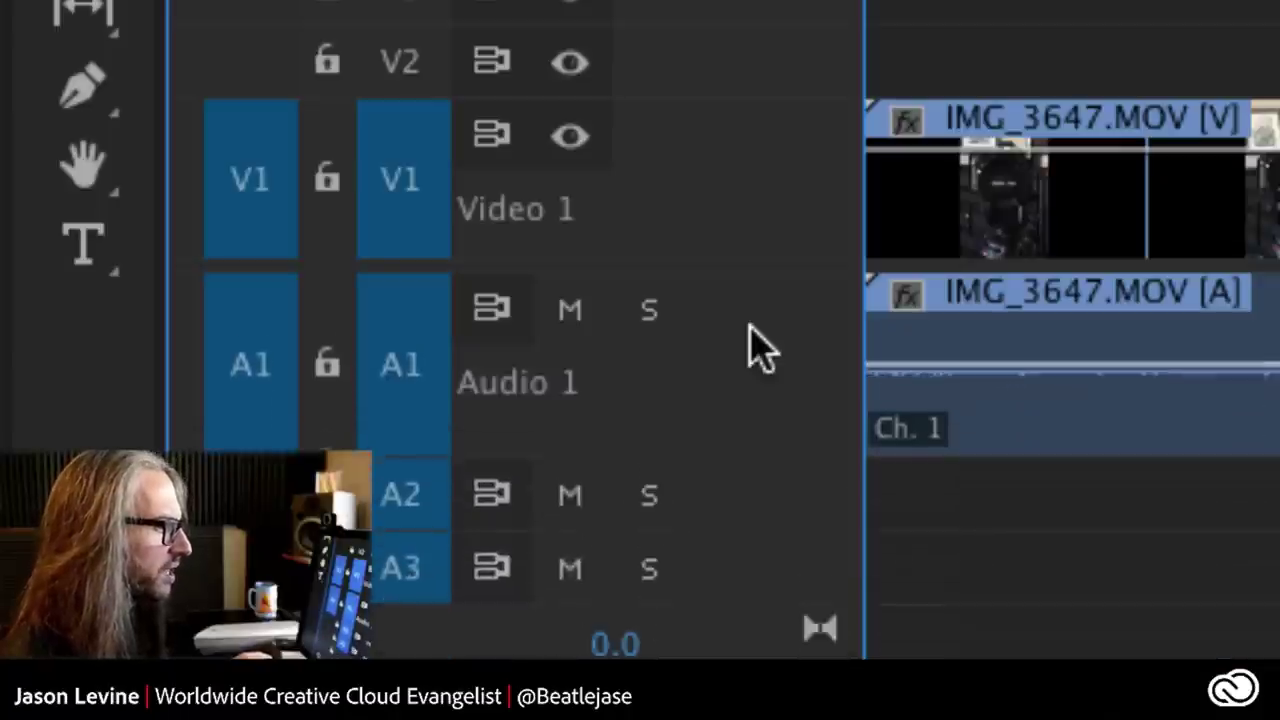
{"action": "scroll", "coordinate": [760, 348], "scroll_direction": "down", "scroll_amount": 1}
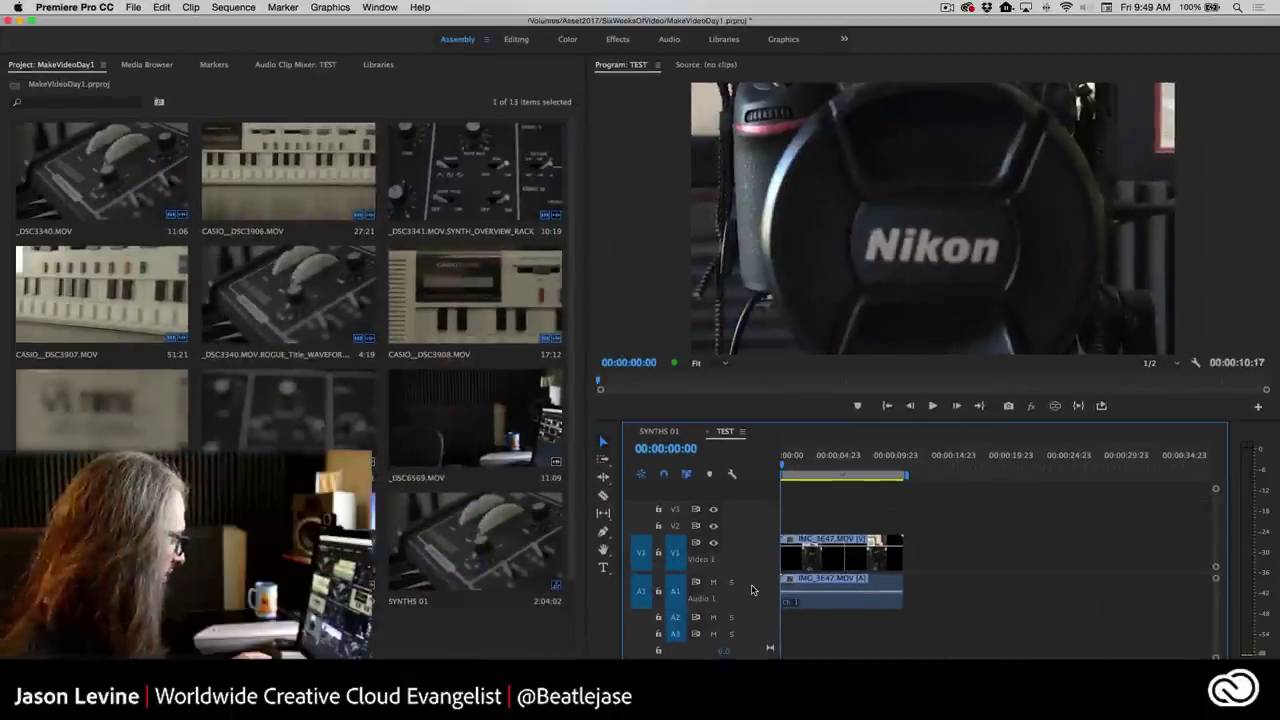
{"action": "scroll", "coordinate": [752, 589], "scroll_direction": "up", "scroll_amount": 1}
{"action": "scroll", "coordinate": [752, 589], "scroll_direction": "up", "scroll_amount": 1}
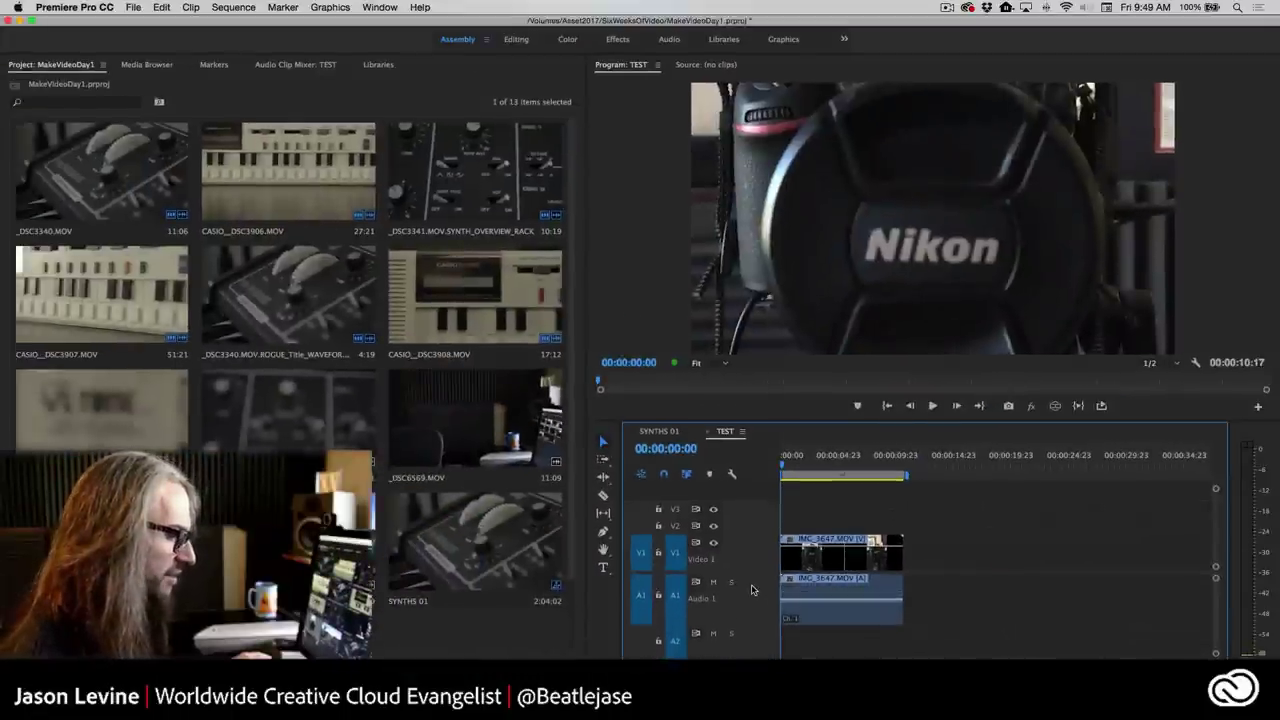
Maximize the timeline and adjust audio track heights with Alt+= and Alt+-.
{"action": "key", "text": "grave"}
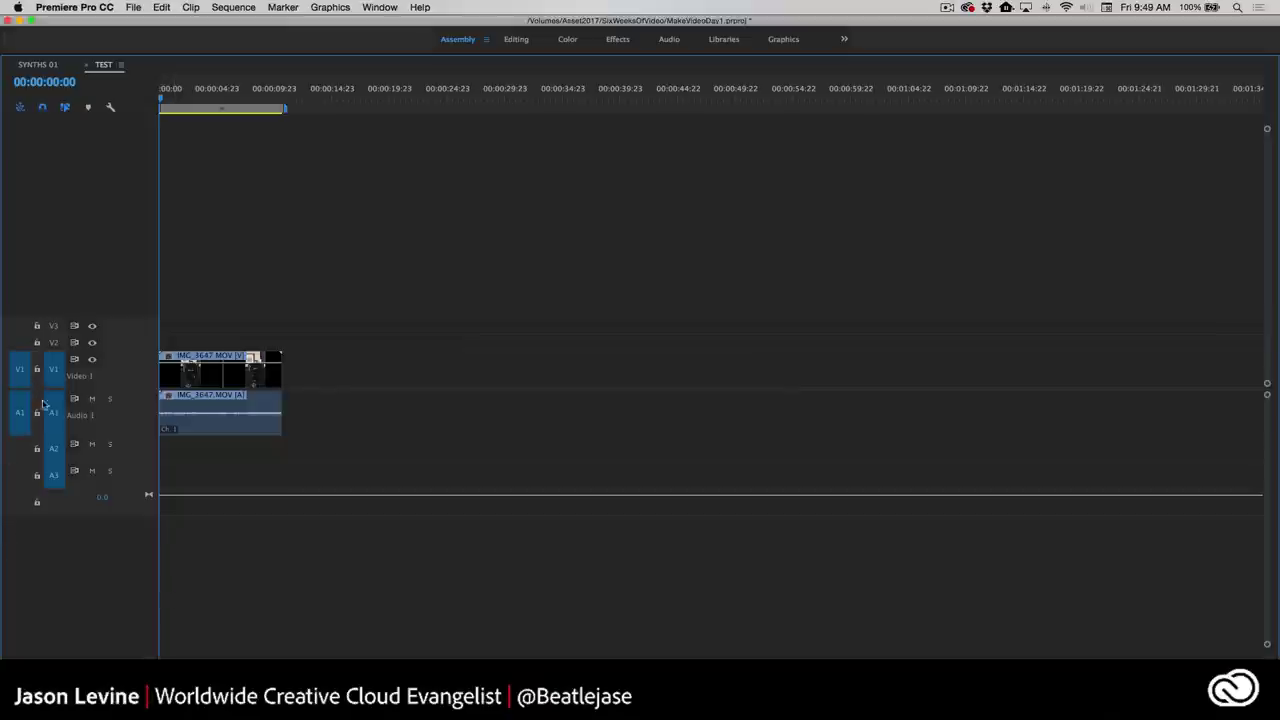
{"action": "key", "text": "alt+equal"}
{"action": "key", "text": "alt+equal"}
{"action": "key", "text": "alt+equal"}
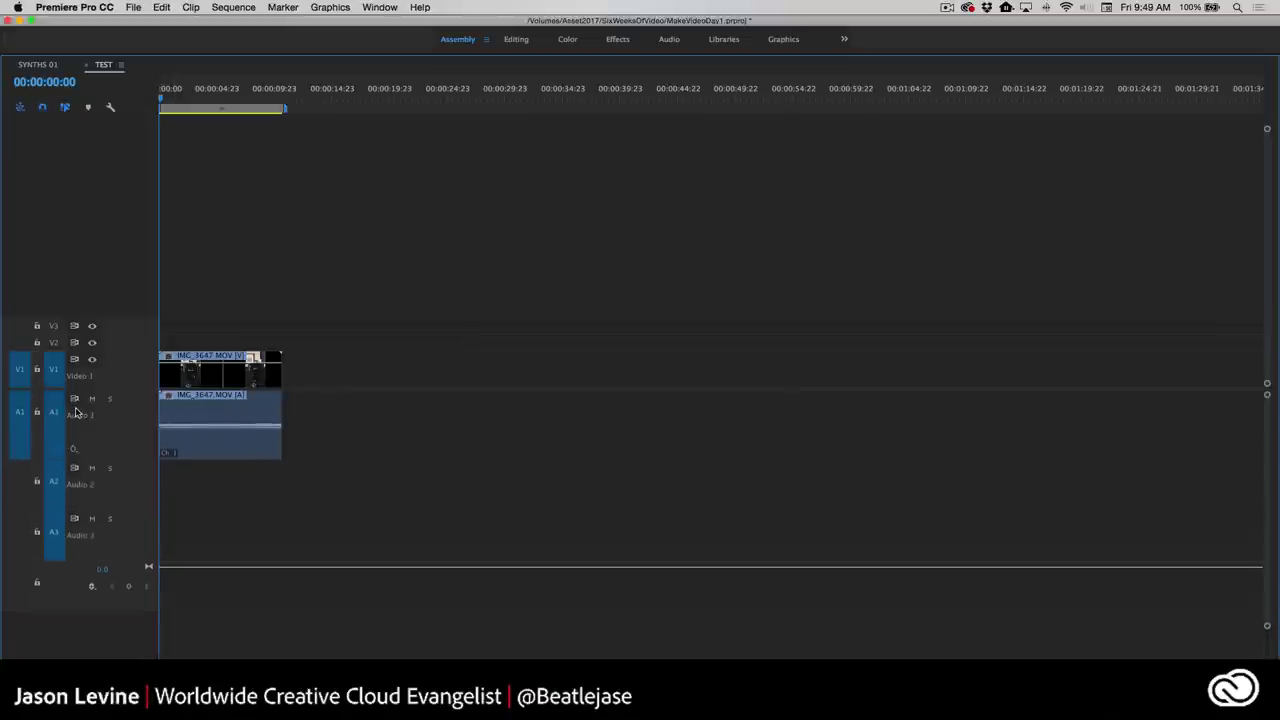
{"action": "key", "text": "alt+equal"}
{"action": "key", "text": "alt+equal"}
{"action": "key", "text": "alt+equal"}
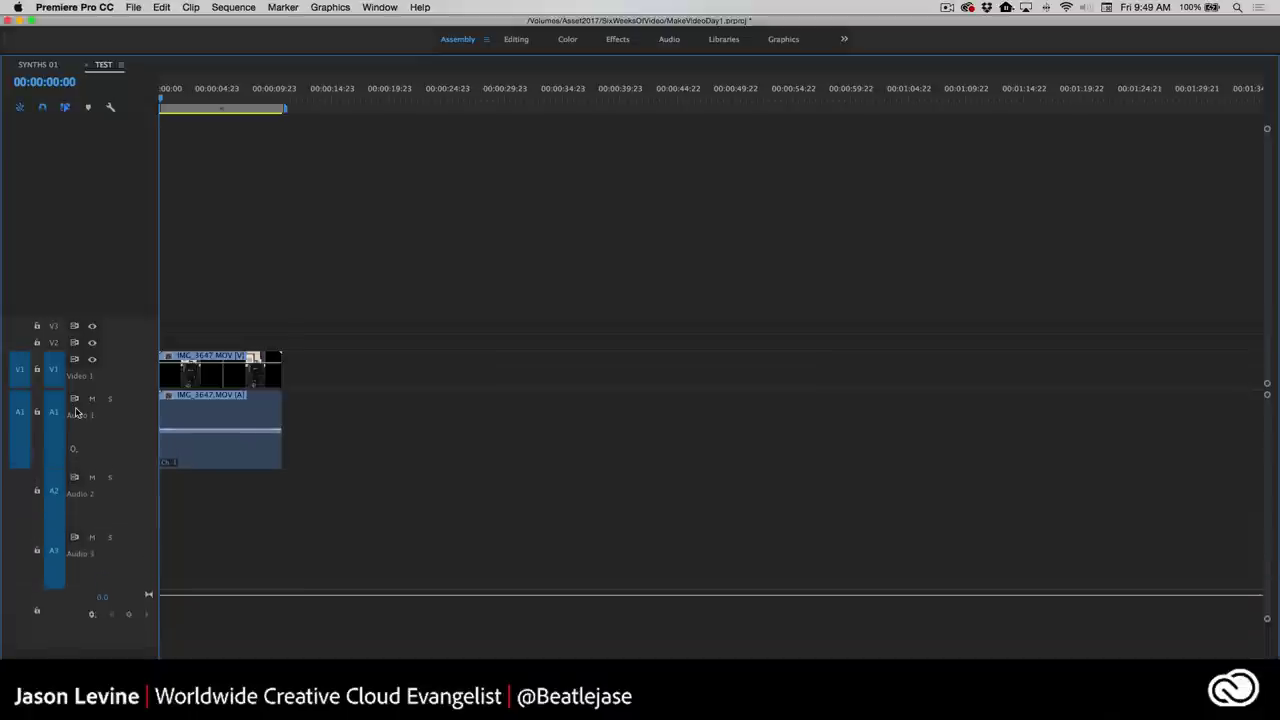
{"action": "key", "text": "alt+equal"}
{"action": "key", "text": "alt+equal"}
{"action": "key", "text": "alt+equal"}
{"action": "key", "text": "alt+equal"}
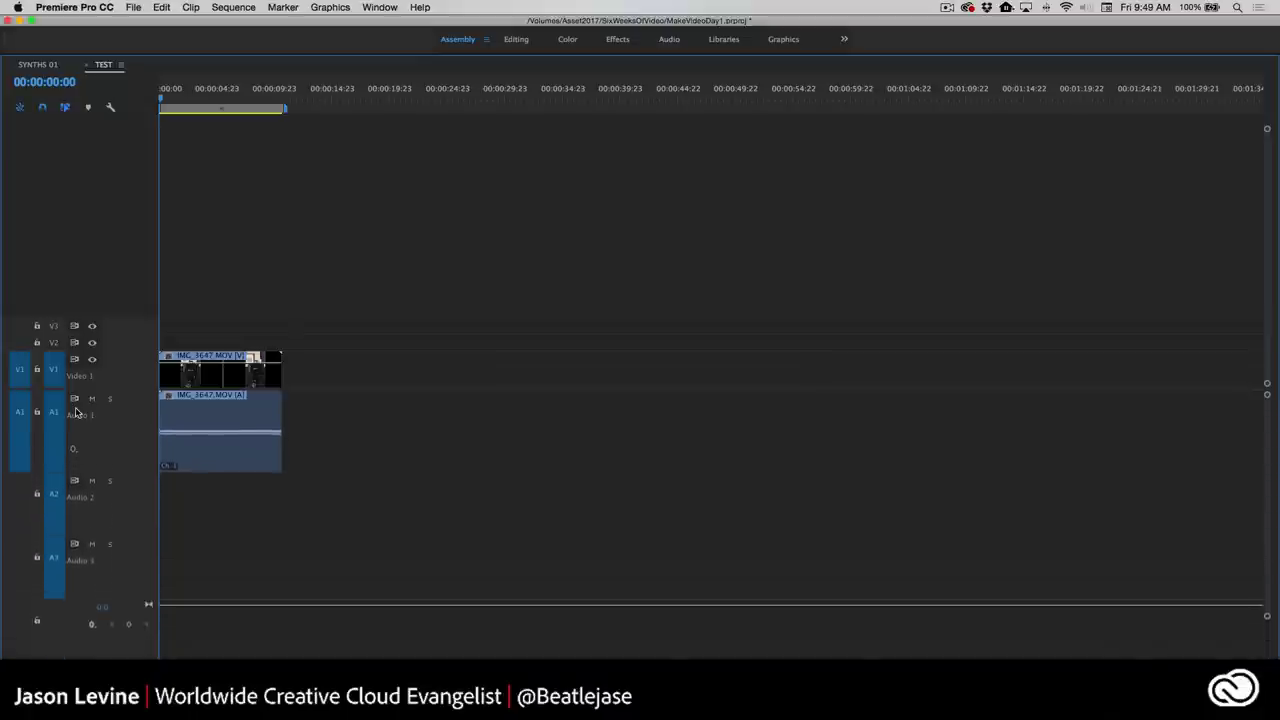
{"action": "key", "text": "alt+equal"}
{"action": "key", "text": "alt+minus"}
{"action": "key", "text": "alt+minus"}
{"action": "key", "text": "alt+equal"}
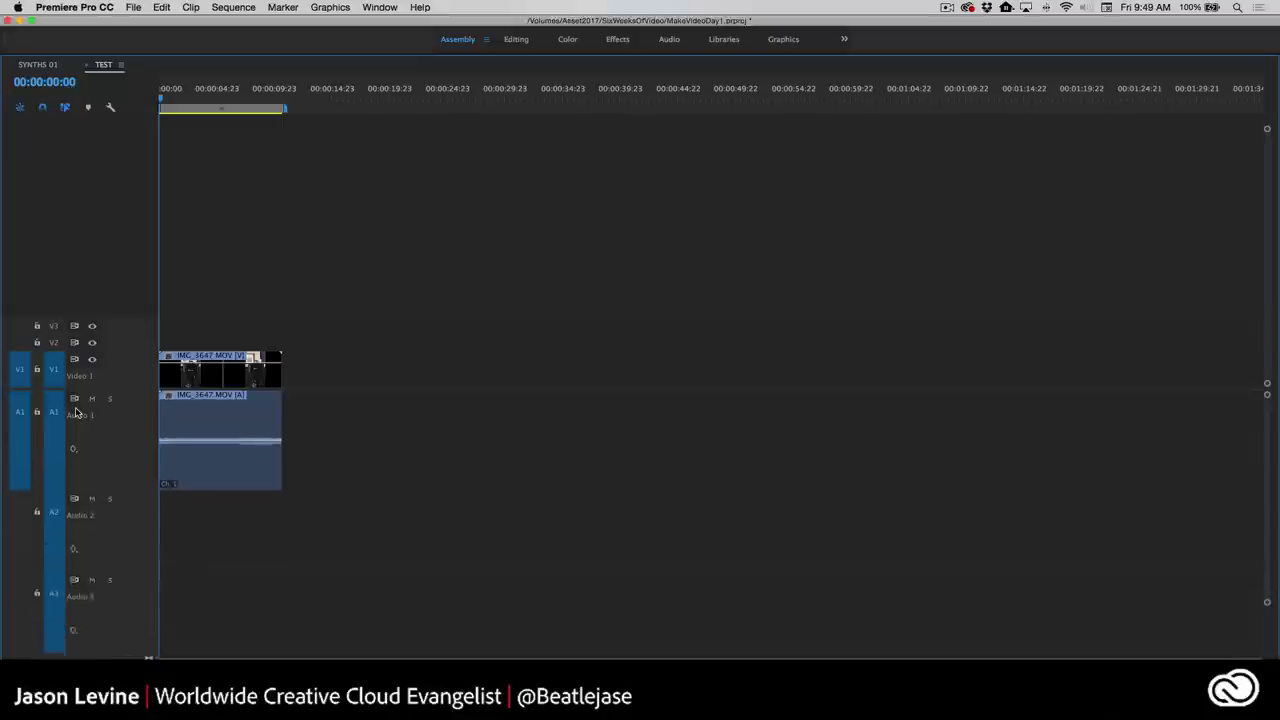
{"action": "key", "text": "alt+equal"}
{"action": "key", "text": "alt+minus"}
{"action": "key", "text": "alt+minus"}
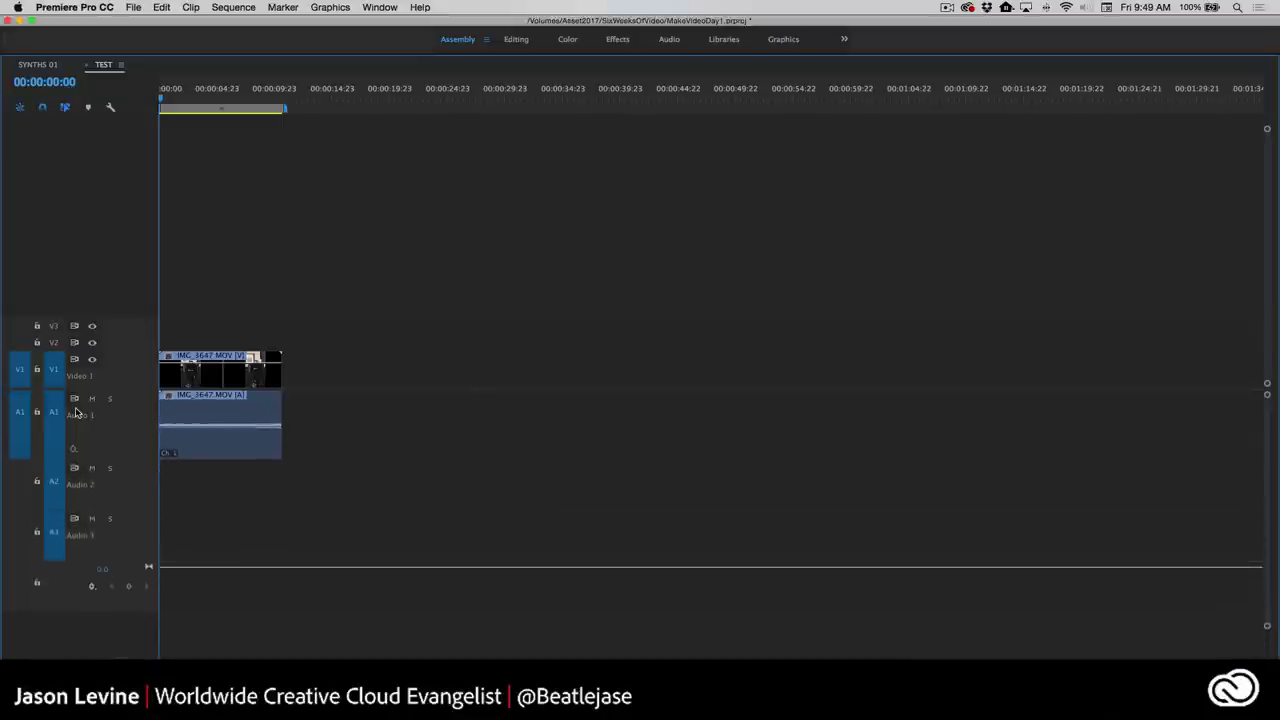
Adjust video track heights with Ctrl+= and Ctrl+-, then restore the normal layout.
{"action": "key", "text": "ctrl+minus"}
{"action": "key", "text": "ctrl+equal"}
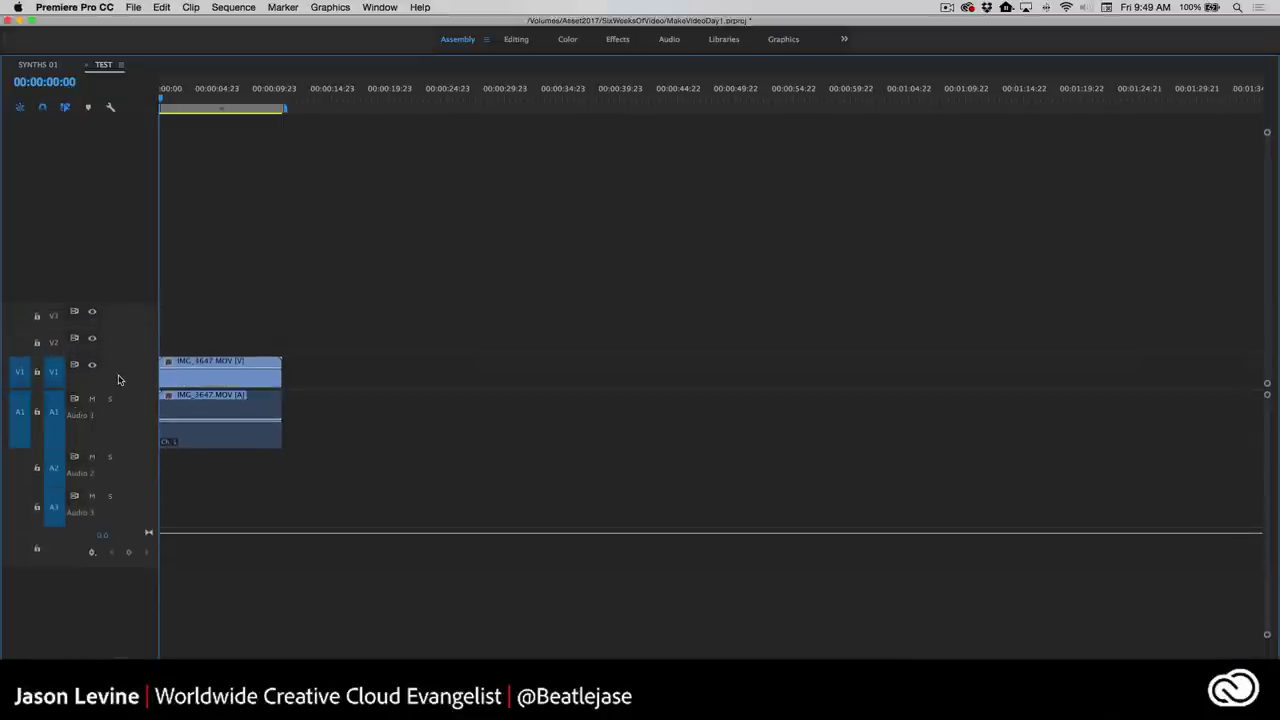
{"action": "key", "text": "ctrl+equal"}
{"action": "key", "text": "ctrl+equal"}
{"action": "key", "text": "ctrl+equal"}
{"action": "key", "text": "ctrl+minus"}
{"action": "key", "text": "ctrl+minus"}
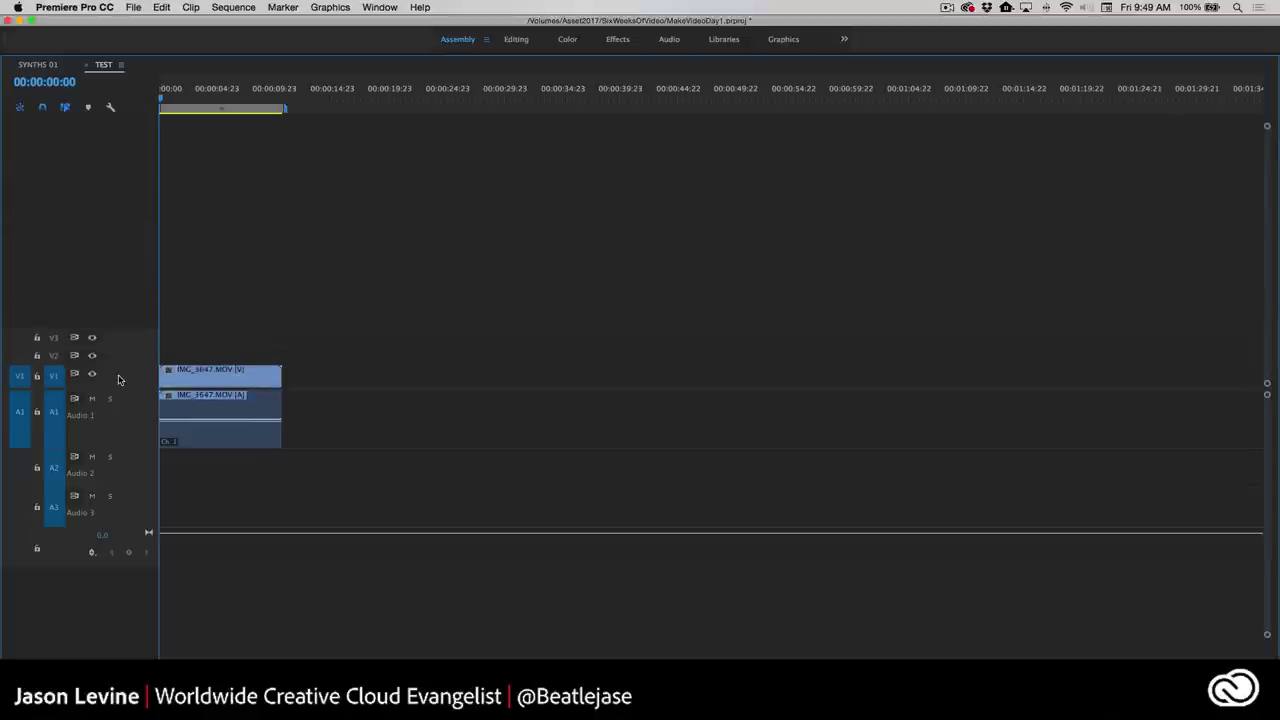
{"action": "key", "text": "ctrl+minus"}
{"action": "key", "text": "ctrl+minus"}
{"action": "key", "text": "ctrl+equal"}
{"action": "key", "text": "ctrl+minus"}
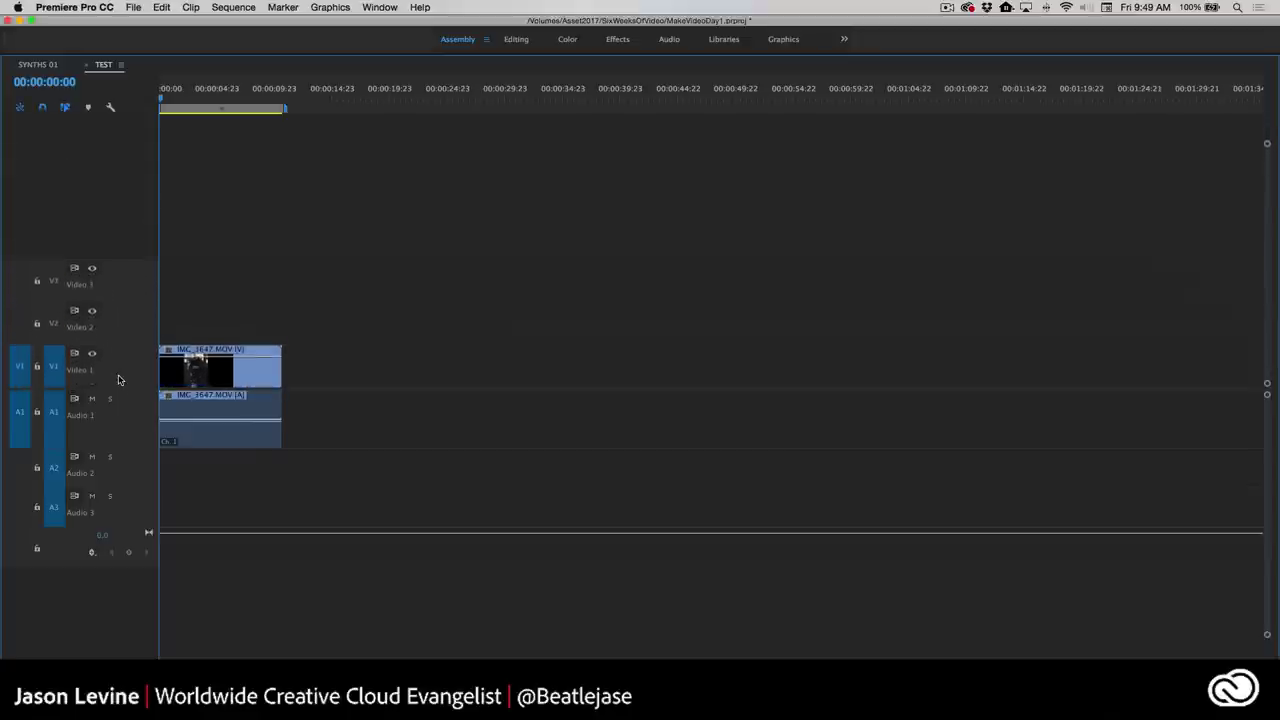
{"action": "key", "text": "ctrl+minus"}
{"action": "key", "text": "ctrl+minus"}
{"action": "key", "text": "ctrl+minus"}
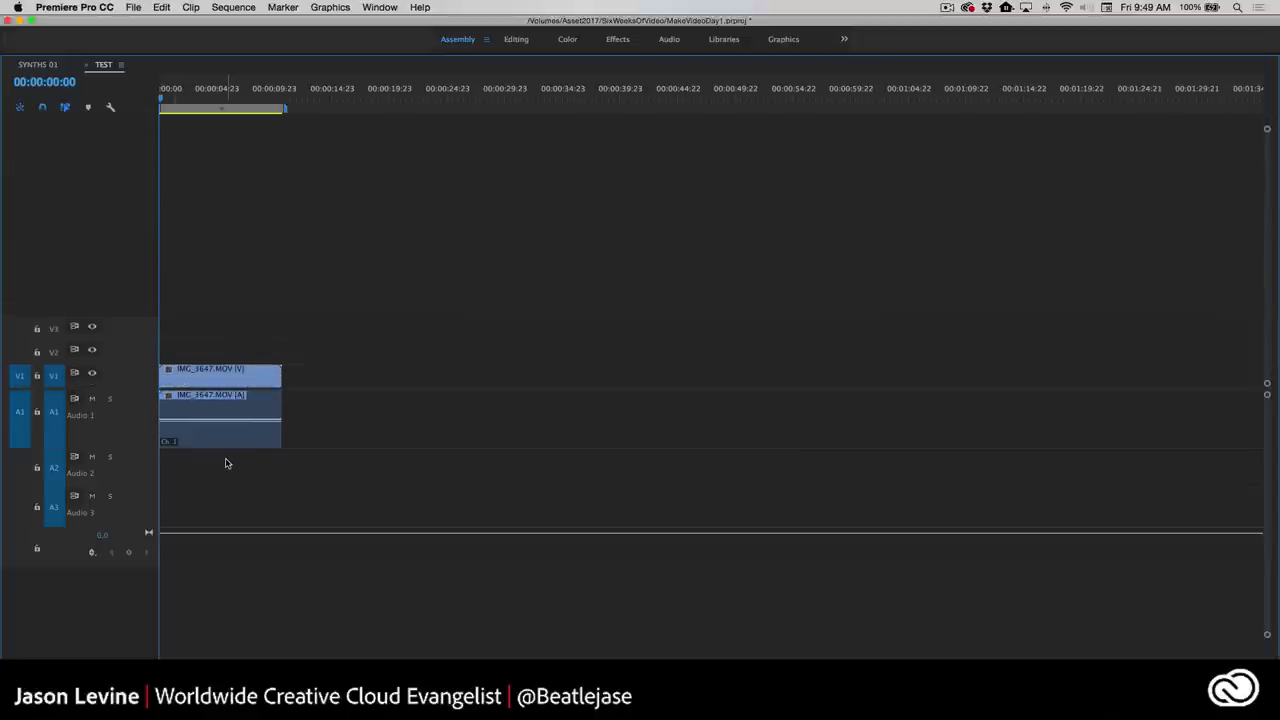
{"action": "key", "text": "grave"}
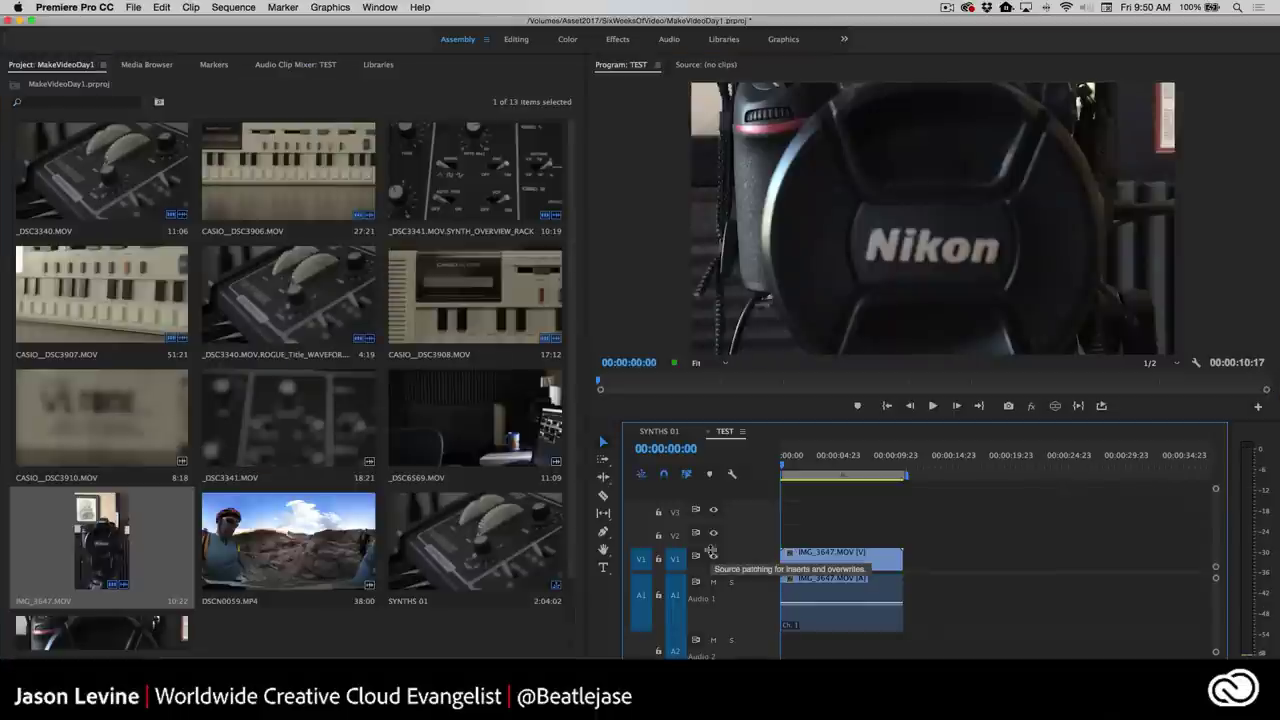
In SYNTHS 01, rewind to the start, set playback resolution to Full, and mute A1.
{"action": "left_click", "coordinate": [654, 430]}
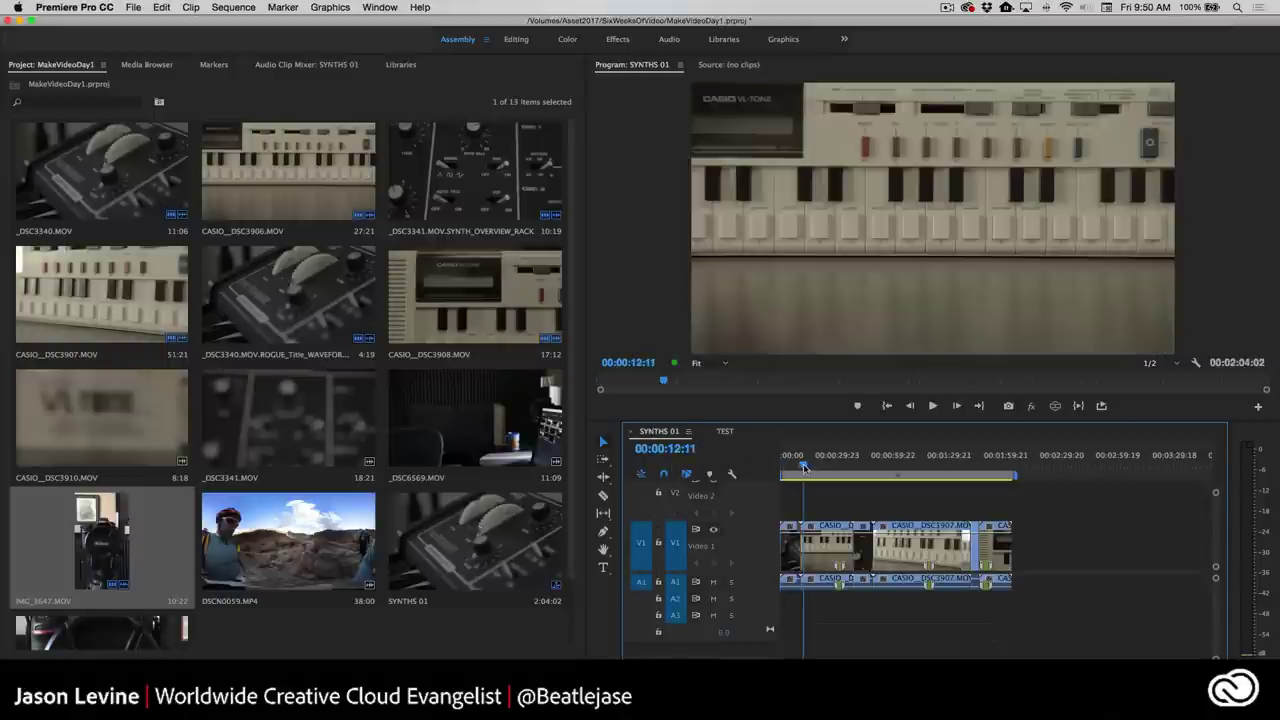
{"action": "left_click_drag", "start_coordinate": [802, 467], "coordinate": [719, 470]}
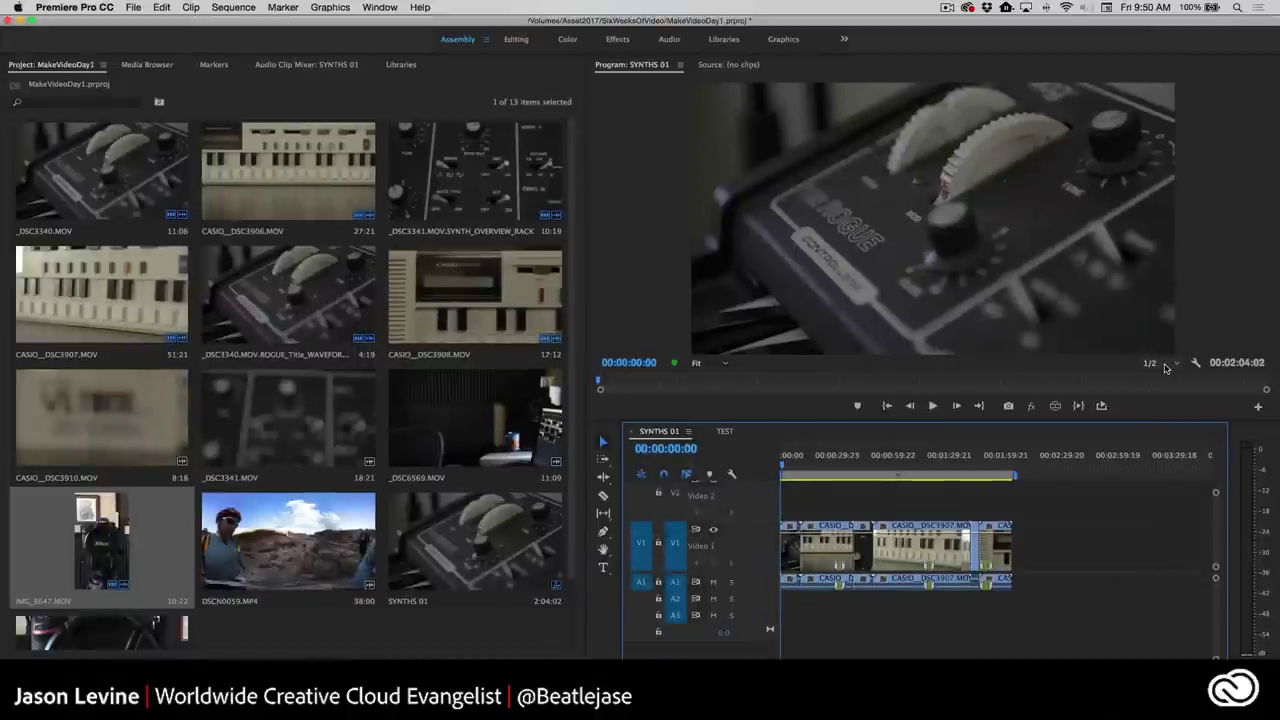
{"action": "left_click", "coordinate": [1165, 366]}
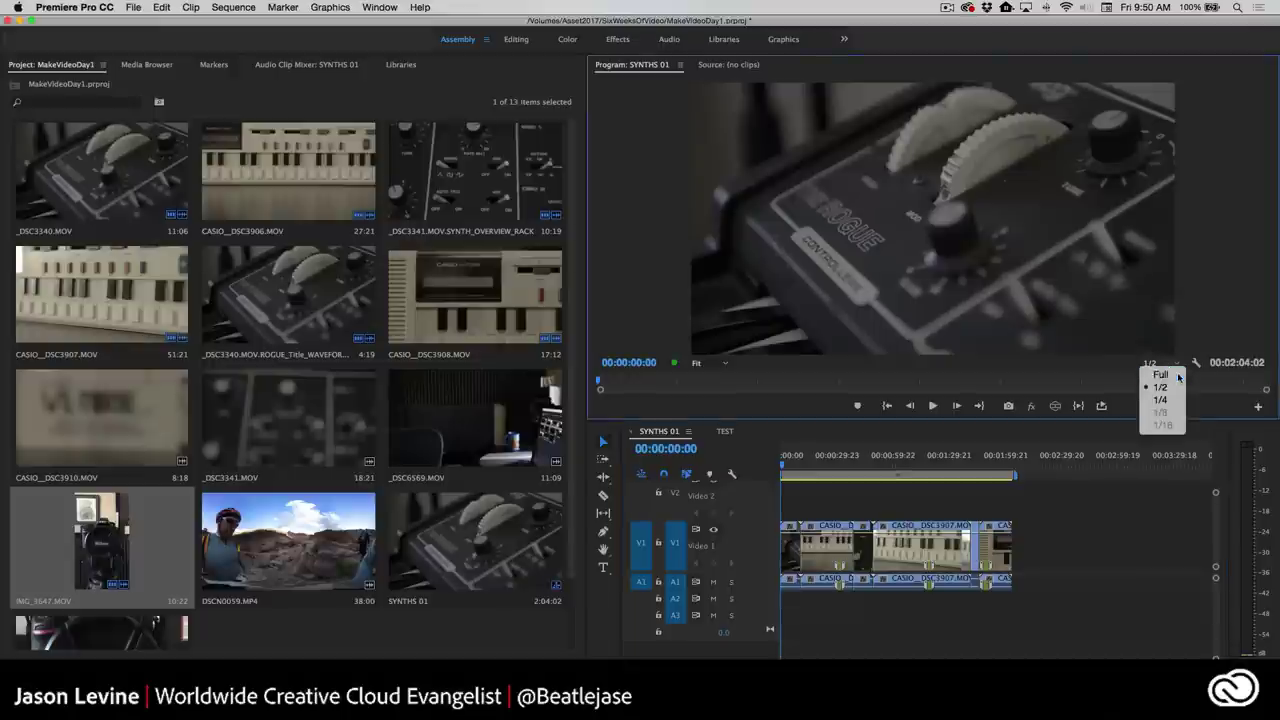
{"action": "left_click", "coordinate": [1178, 375]}
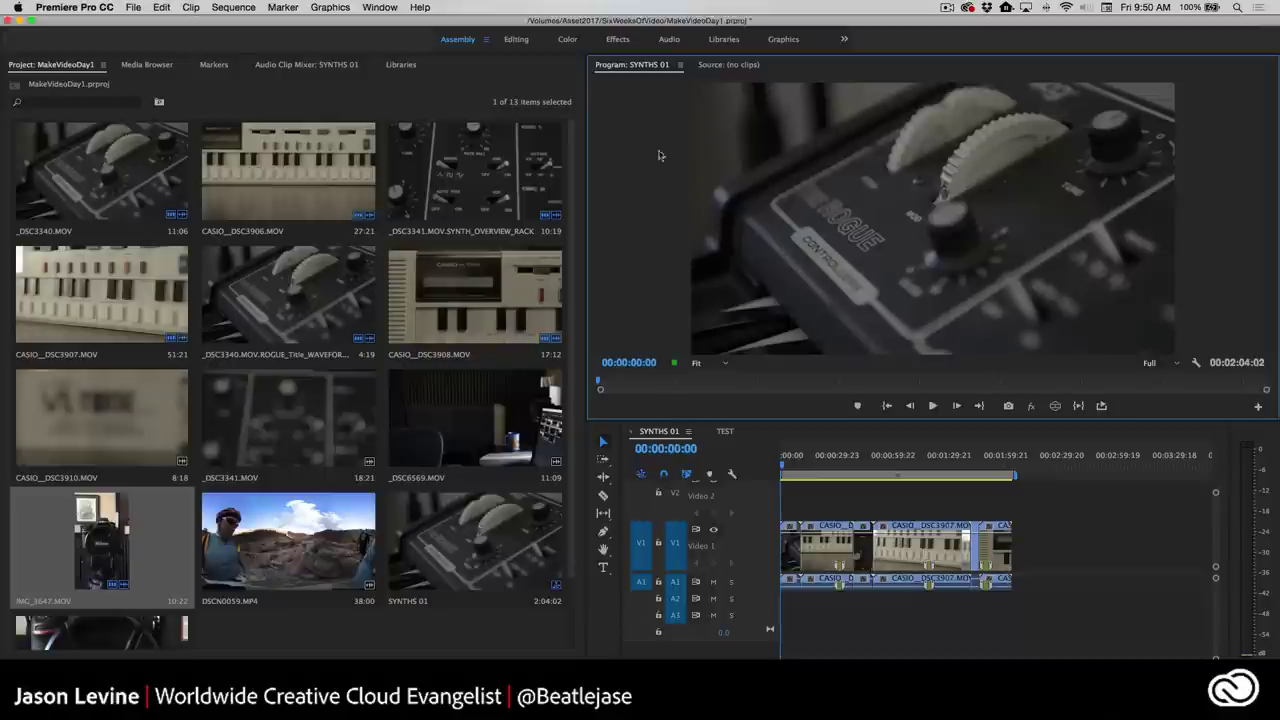
{"action": "left_click", "coordinate": [713, 582]}
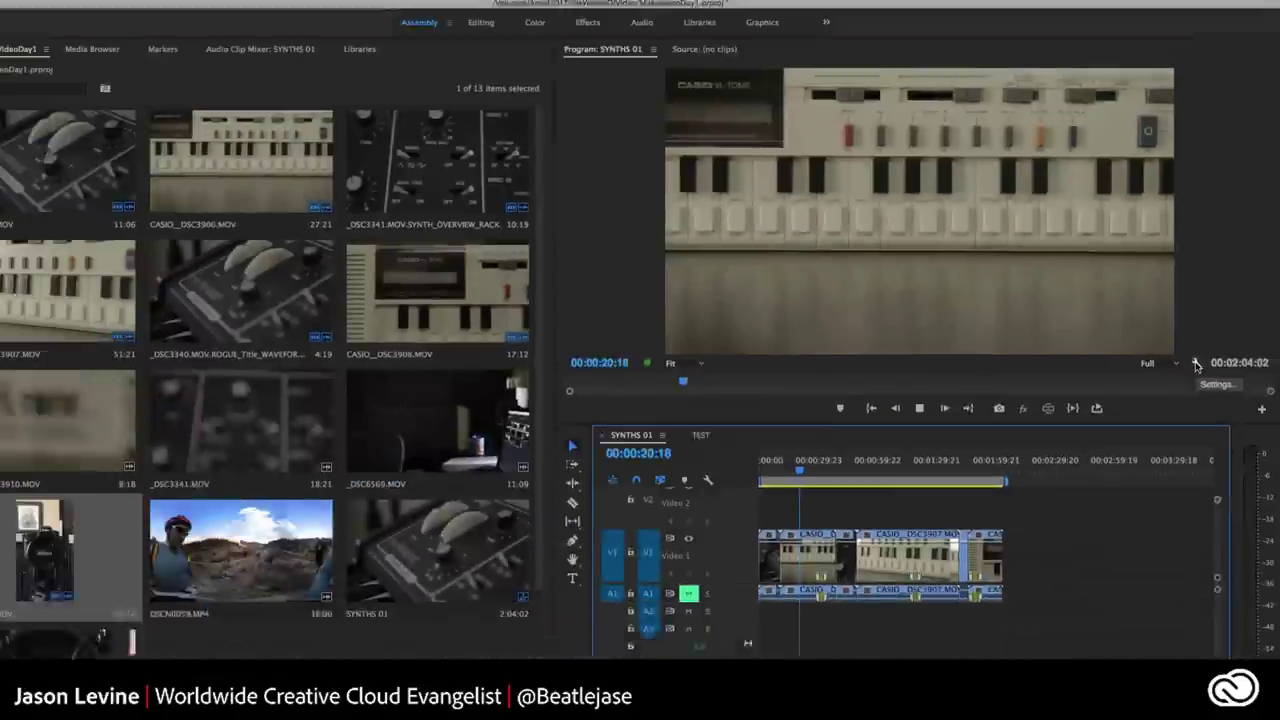
Change the SYNTHS 01 Program monitor playback resolution from Full to 1/4.
{"action": "left_click", "coordinate": [1195, 364]}
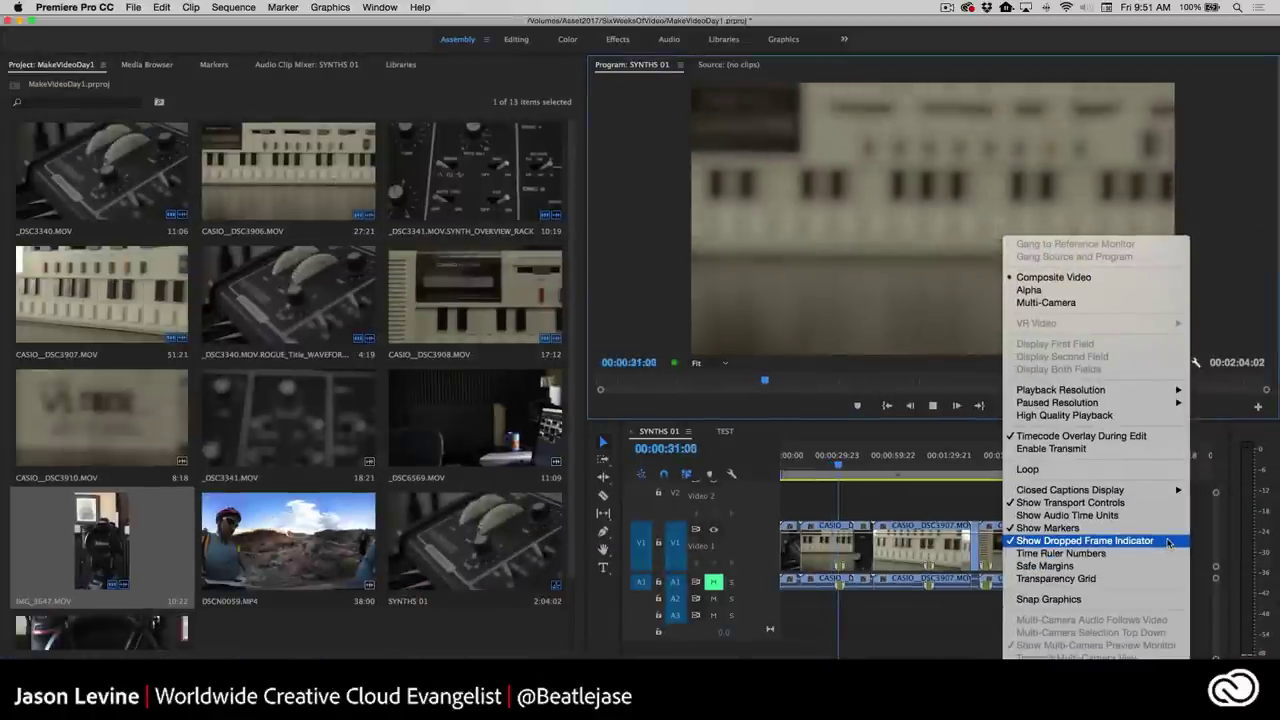
{"action": "left_click", "coordinate": [877, 366]}
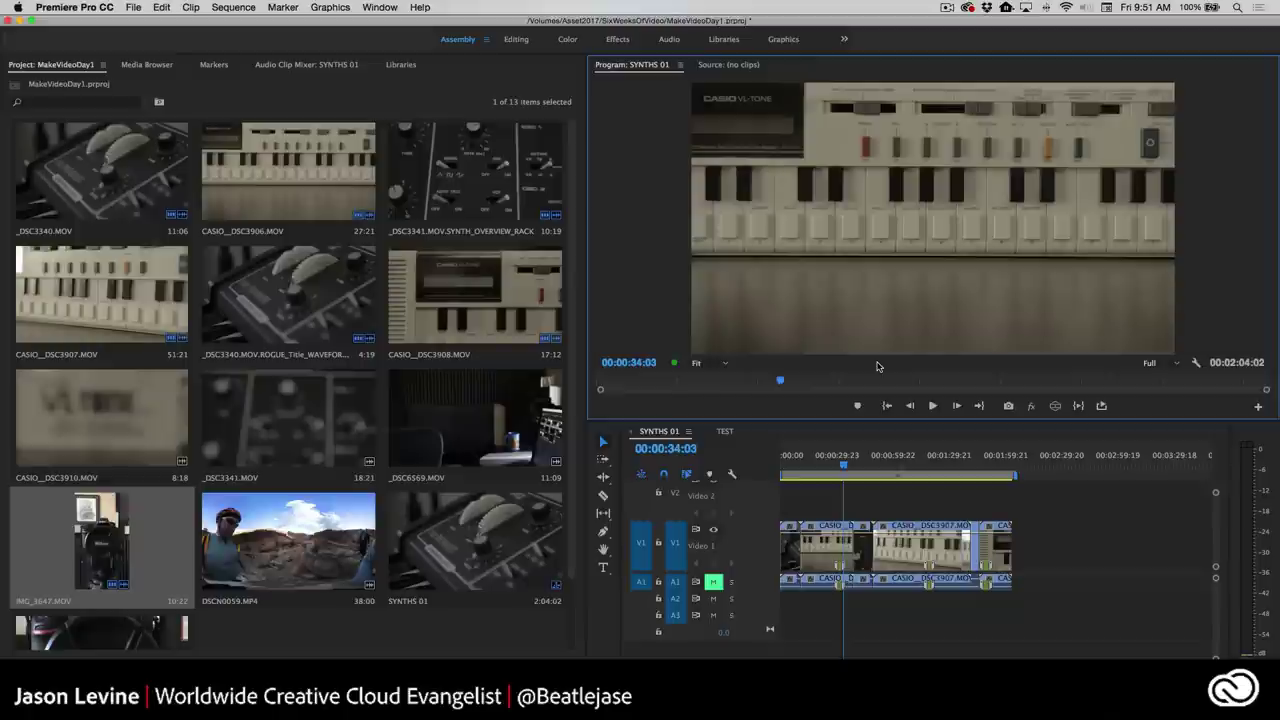
{"action": "left_click", "coordinate": [1196, 364]}
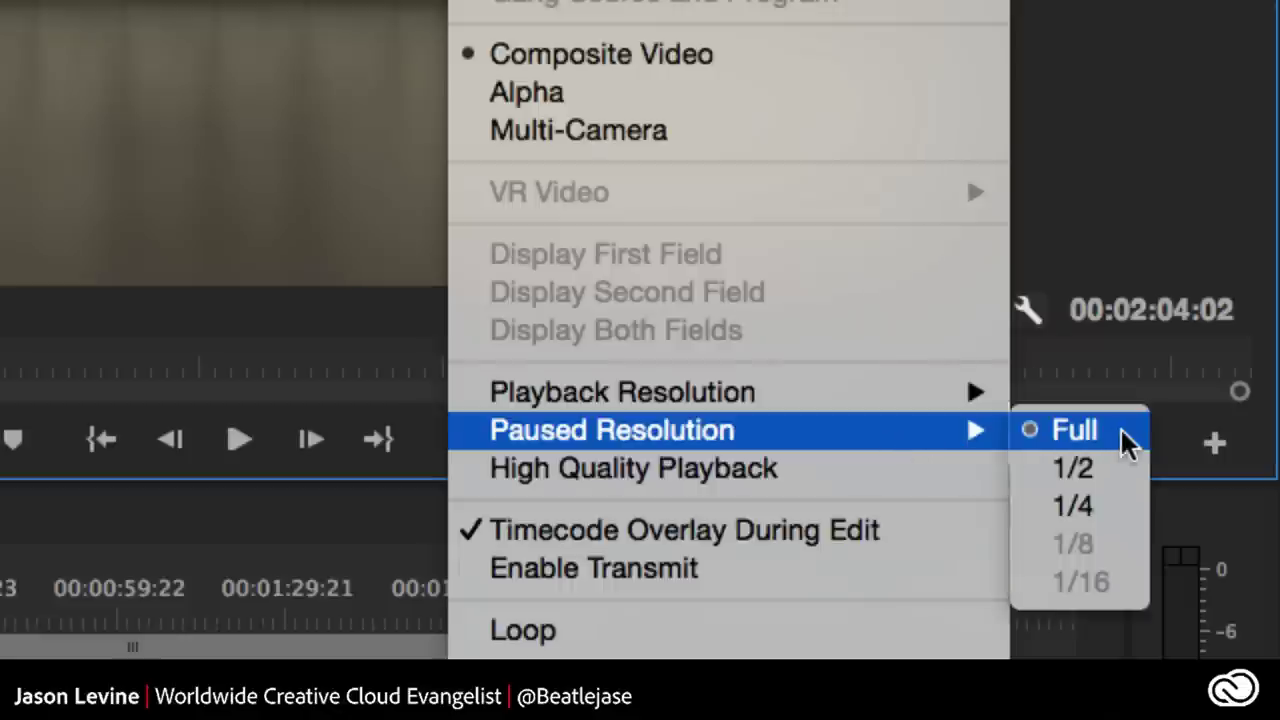
{"action": "mouse_move", "coordinate": [622, 392]}
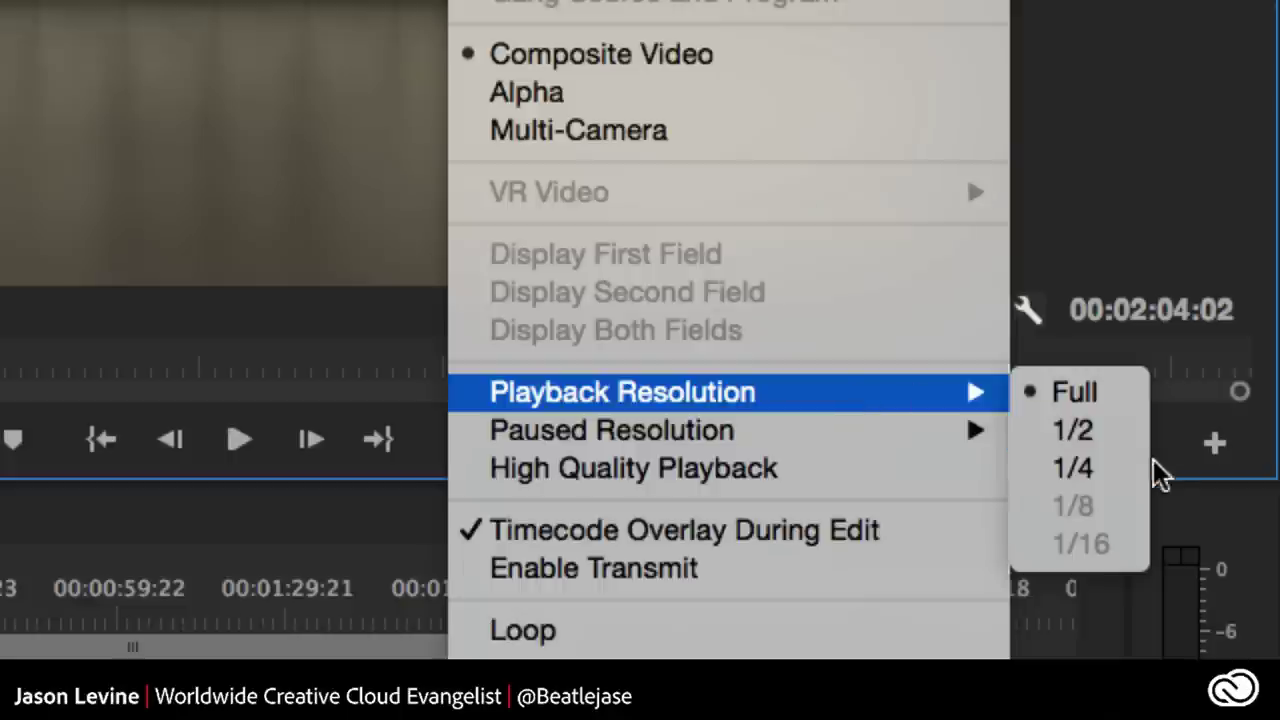
{"action": "left_click", "coordinate": [1110, 476]}
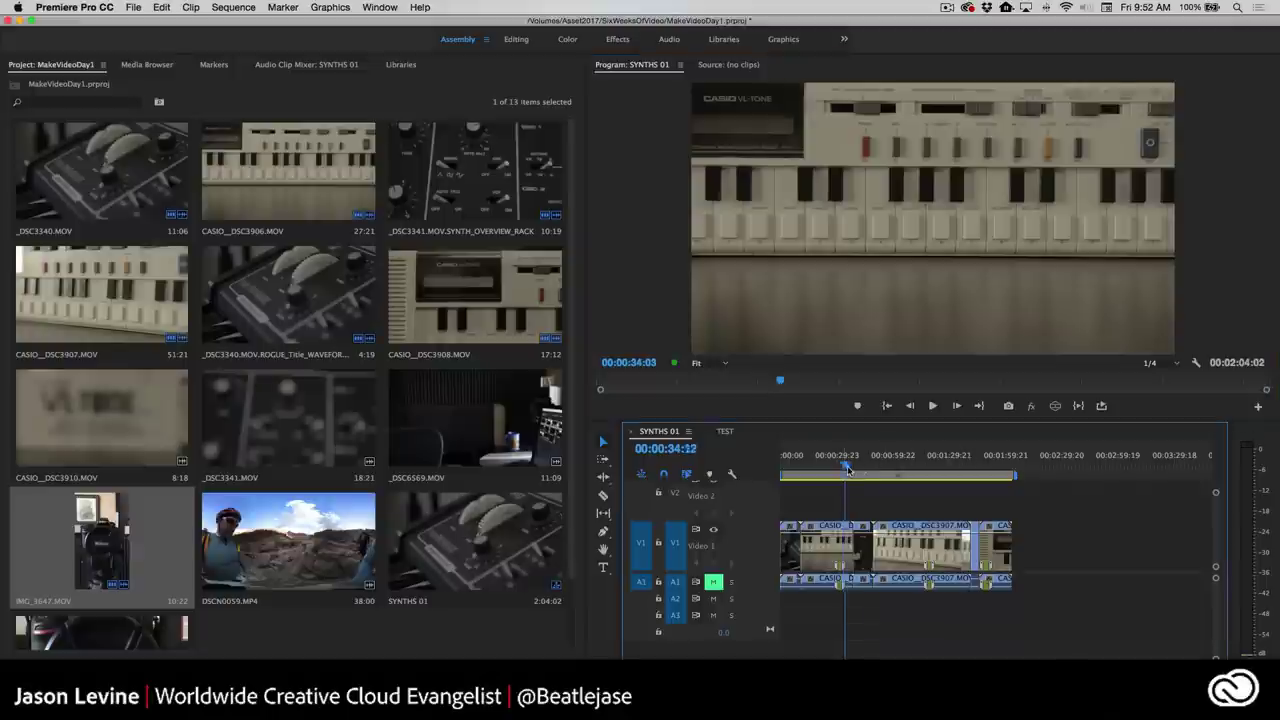
Scrub and play SYNTHS 01 around 52 seconds, briefly toggling the monitor full-screen.
{"action": "mouse_move", "coordinate": [840, 467]}
{"action": "left_mouse_down"}
{"action": "mouse_move", "coordinate": [886, 470]}
{"action": "mouse_move", "coordinate": [850, 472]}
{"action": "left_mouse_up"}
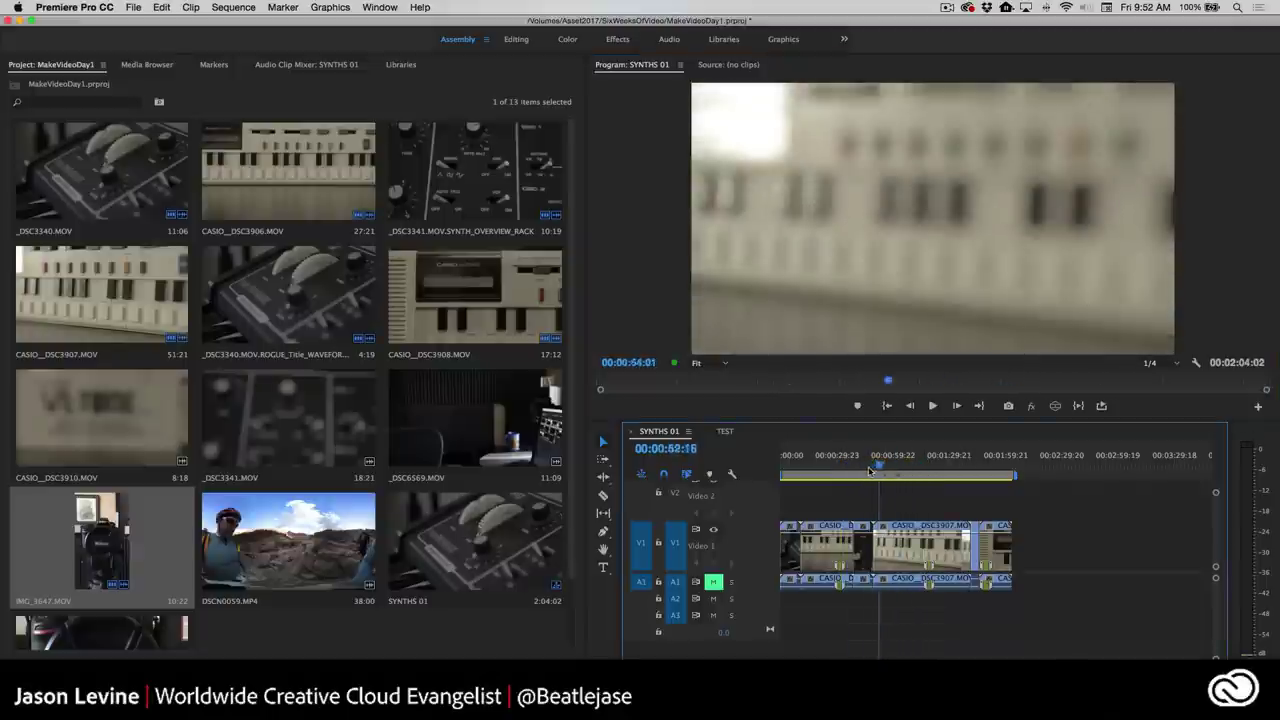
{"action": "left_click_drag", "start_coordinate": [850, 472], "coordinate": [853, 471]}
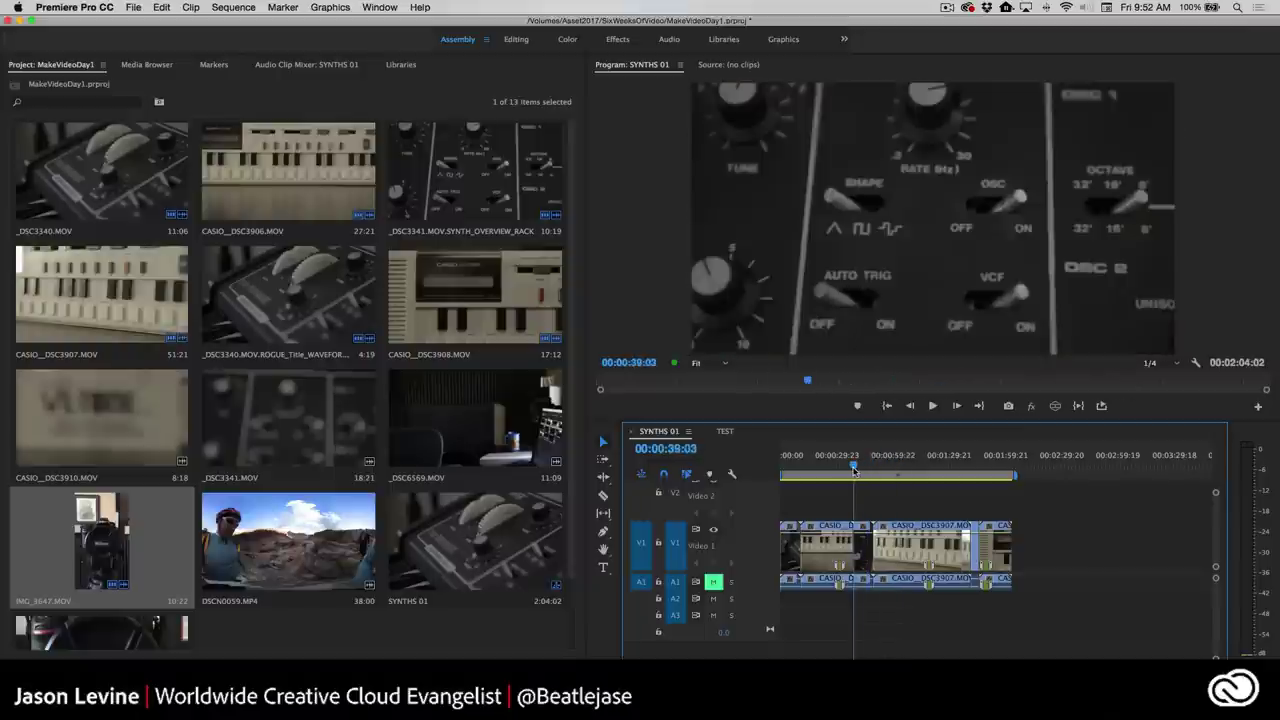
{"action": "key", "text": "space"}
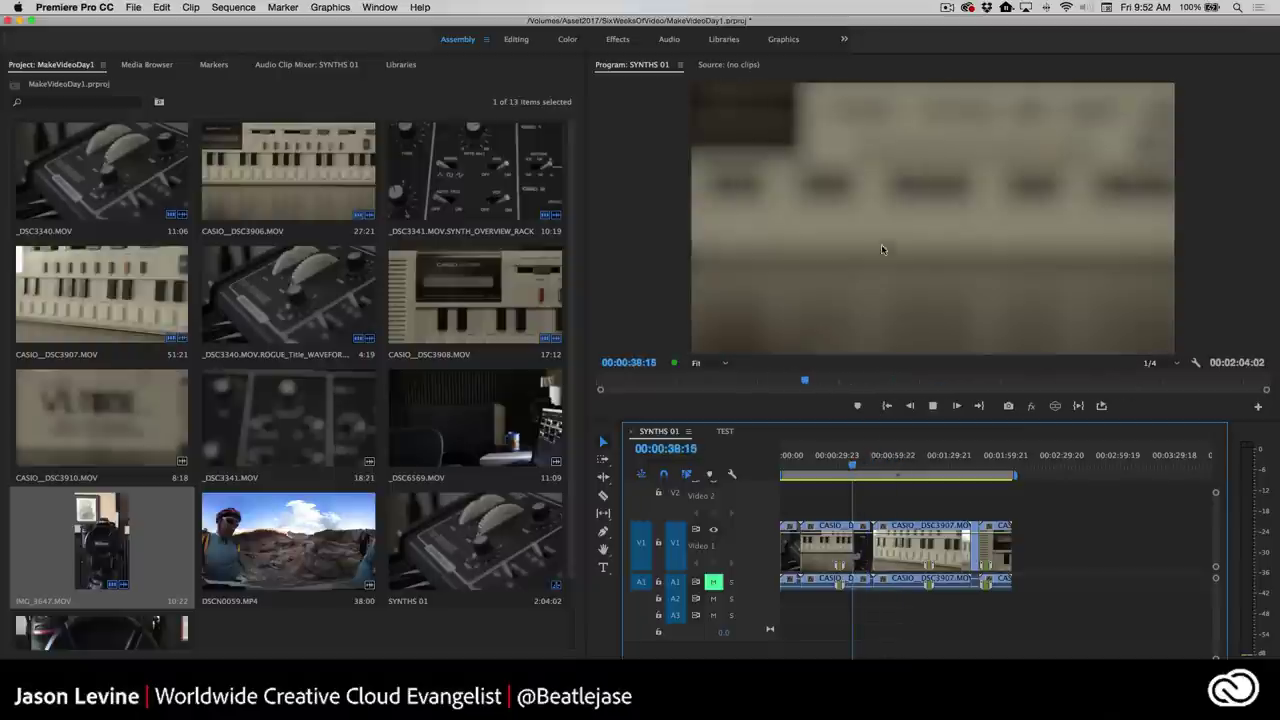
{"action": "key", "text": "grave"}
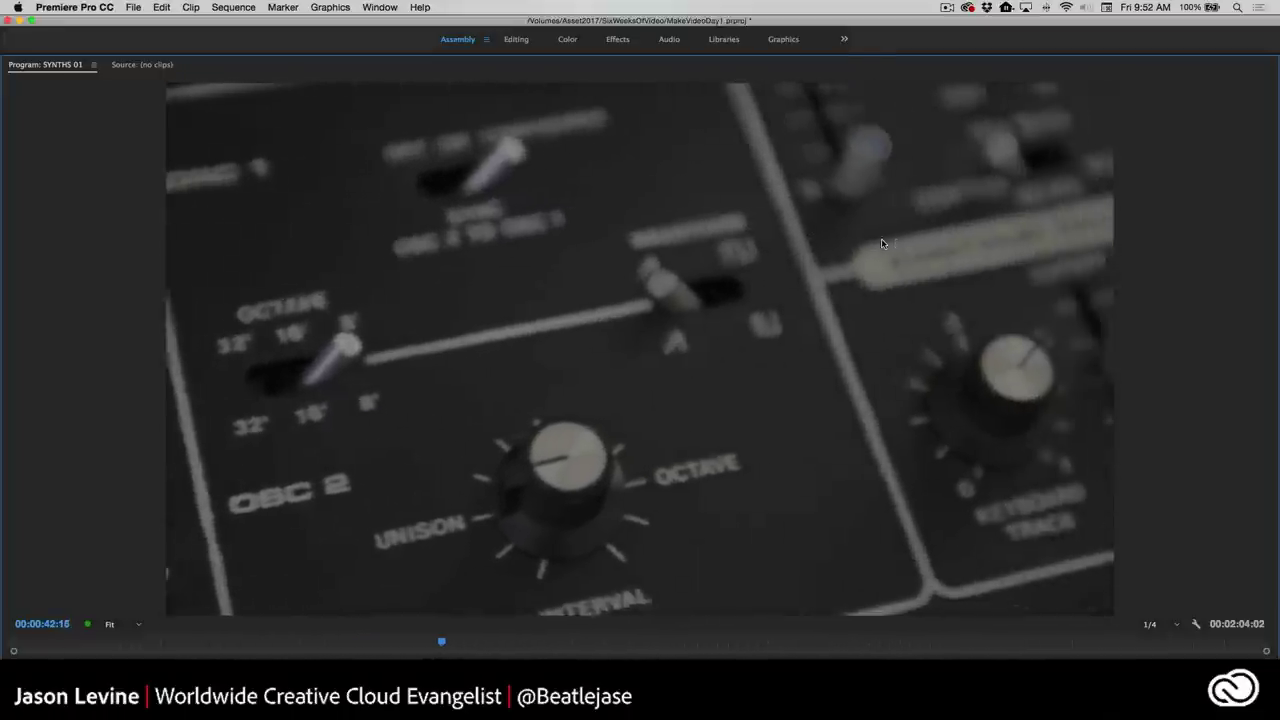
{"action": "key", "text": "grave"}
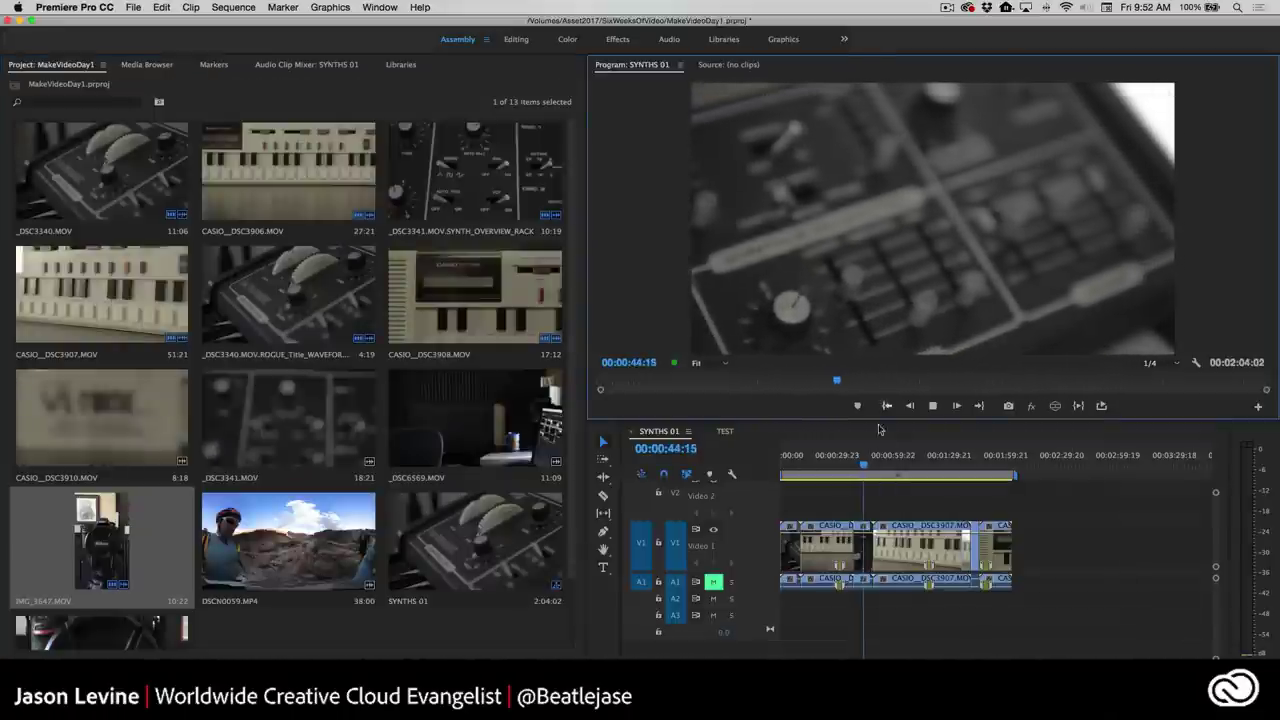
{"action": "left_click", "coordinate": [882, 467]}
{"action": "key", "text": "space"}
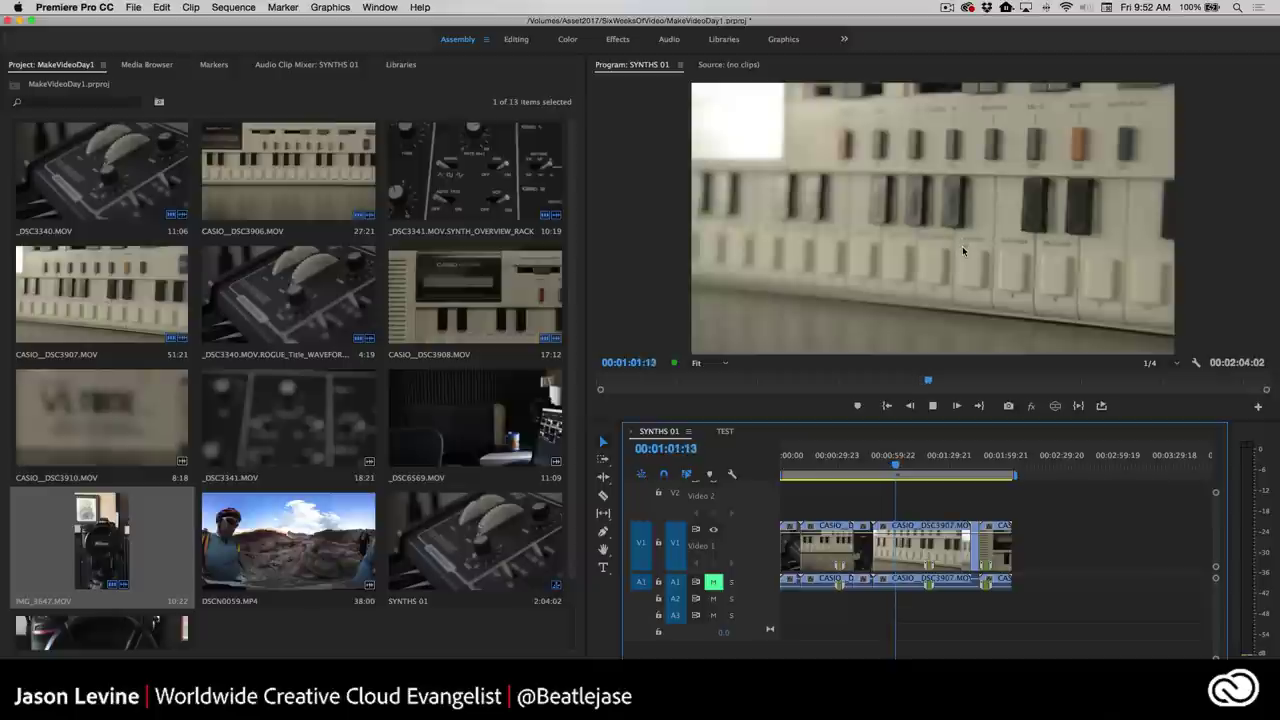
{"action": "key", "text": "space"}
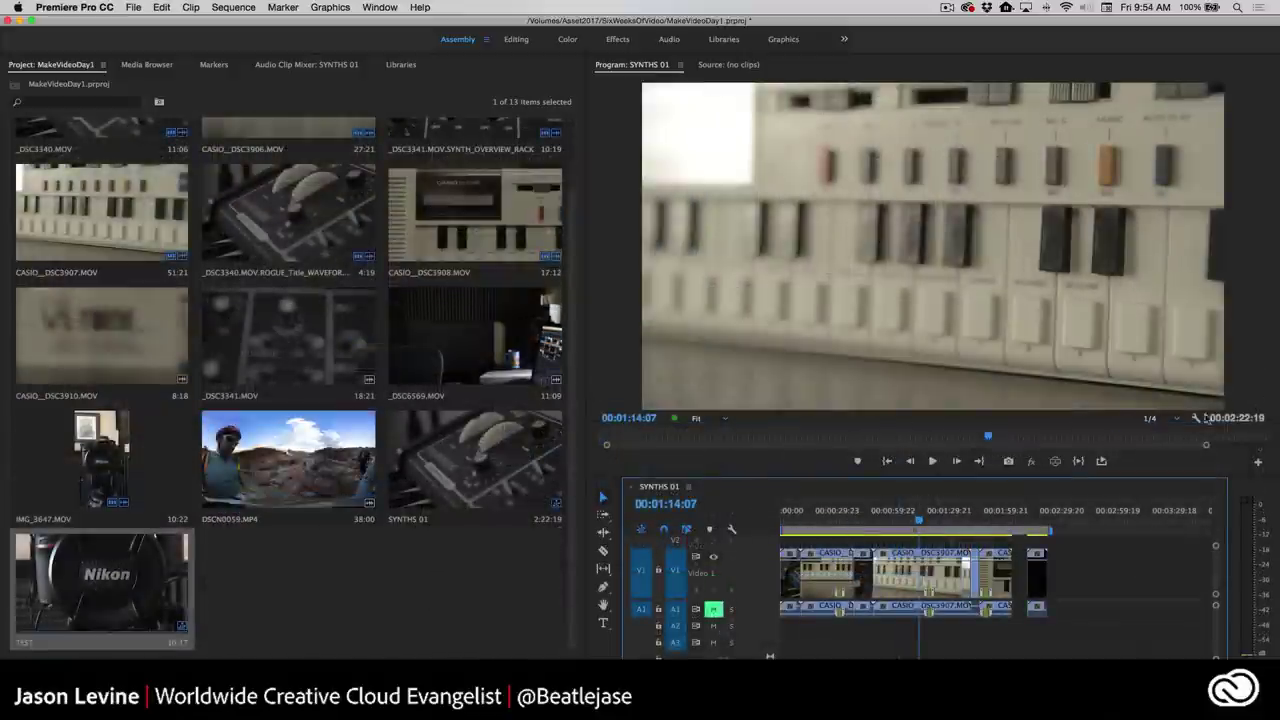
Confirm playback resolution is still 1/4 and save the project with Ctrl+S.
{"action": "left_click", "coordinate": [1176, 419]}
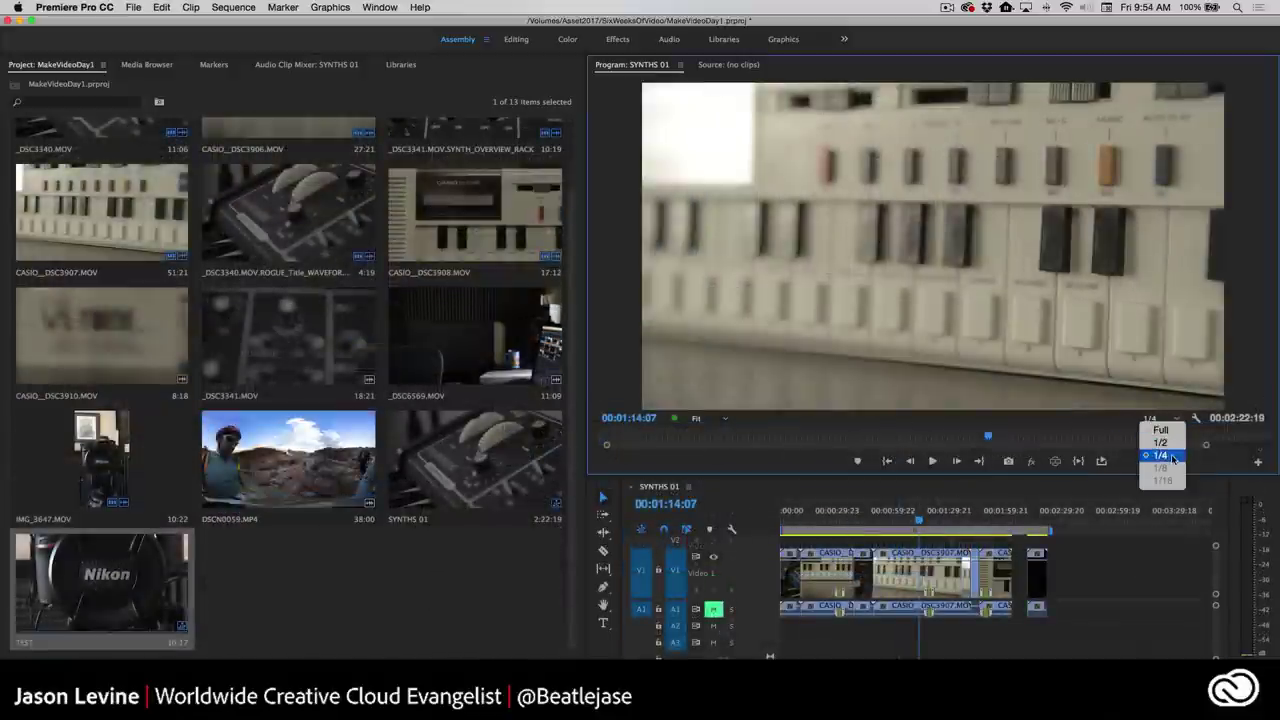
{"action": "key", "text": "Escape"}
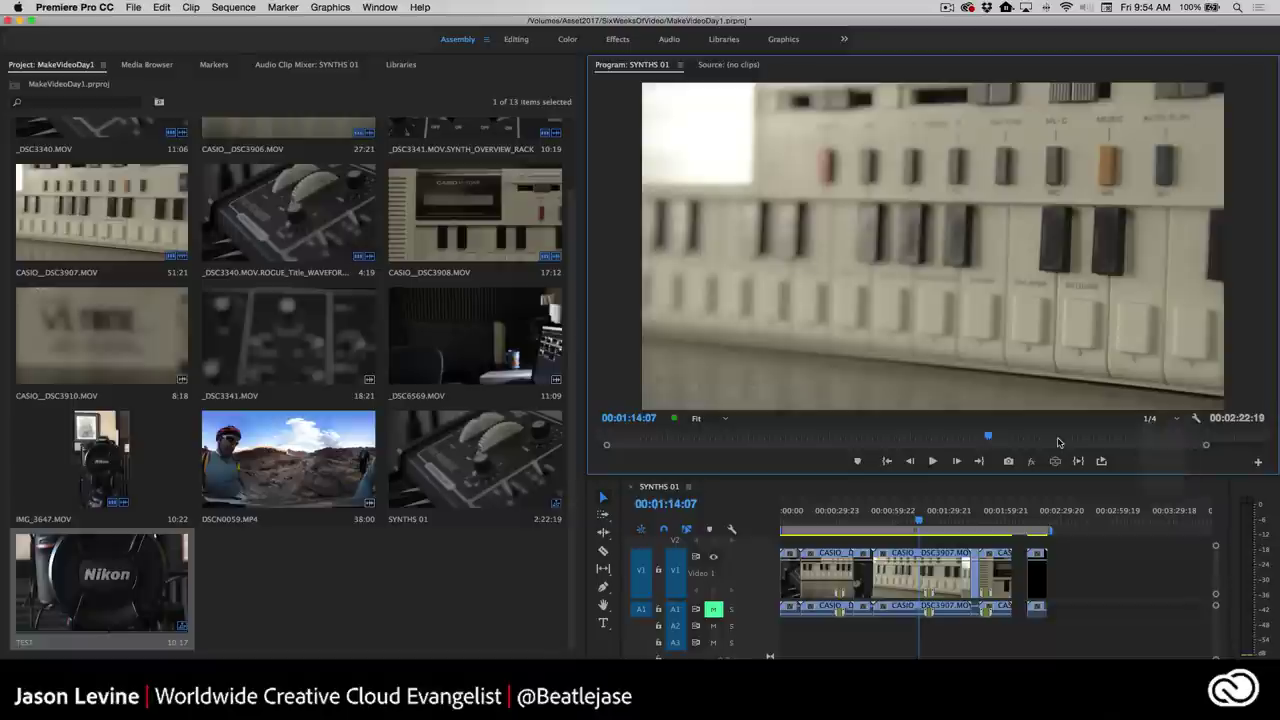
{"action": "key", "text": "ctrl+s"}
In the Media Browser, open the JasesPlaces_Trans travel subfolder and select the A036C010 clip.
{"action": "left_click", "coordinate": [156, 65]}
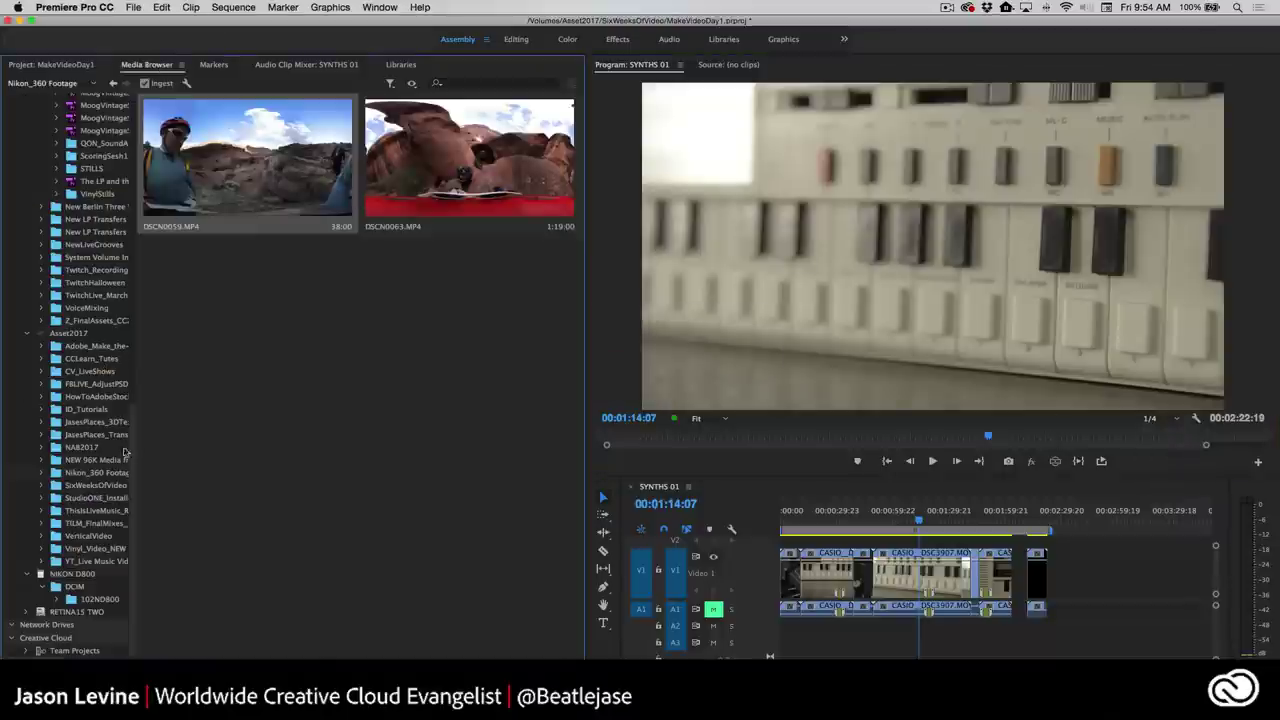
{"action": "scroll", "coordinate": [131, 485], "scroll_direction": "up", "scroll_amount": 2}
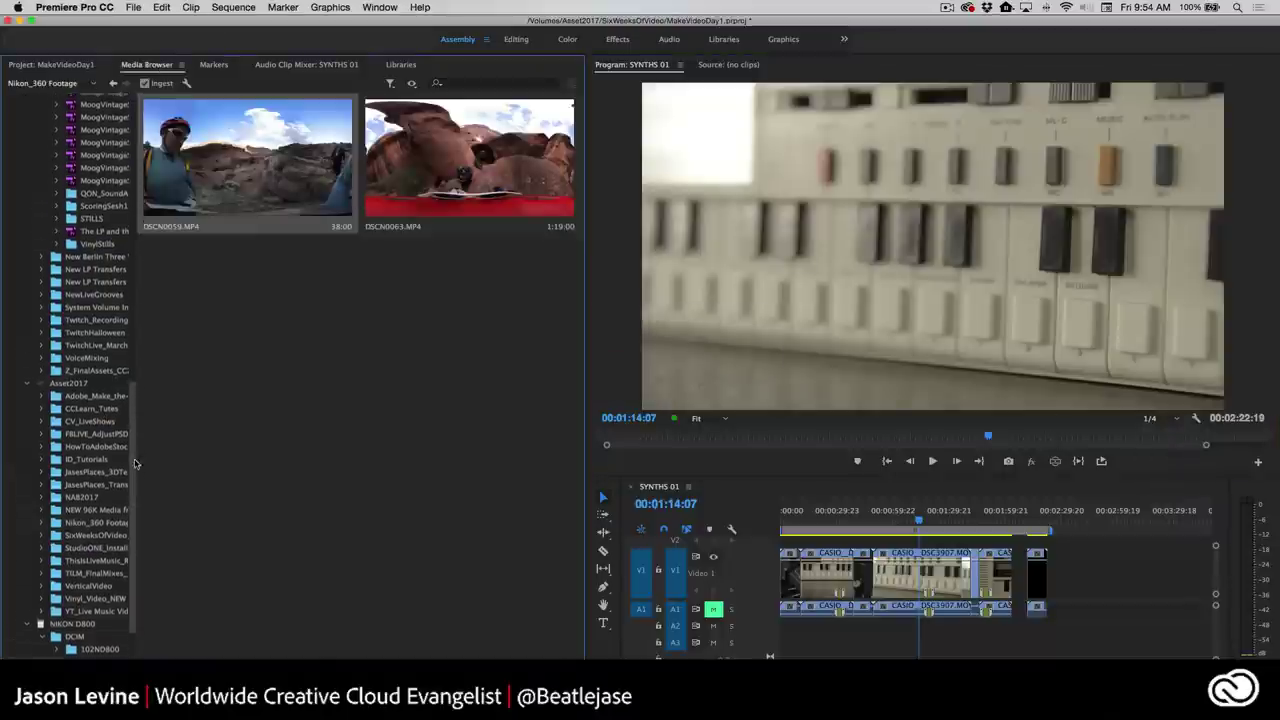
{"action": "scroll", "coordinate": [134, 460], "scroll_direction": "up", "scroll_amount": 2}
{"action": "scroll", "coordinate": [137, 435], "scroll_direction": "up", "scroll_amount": 2}
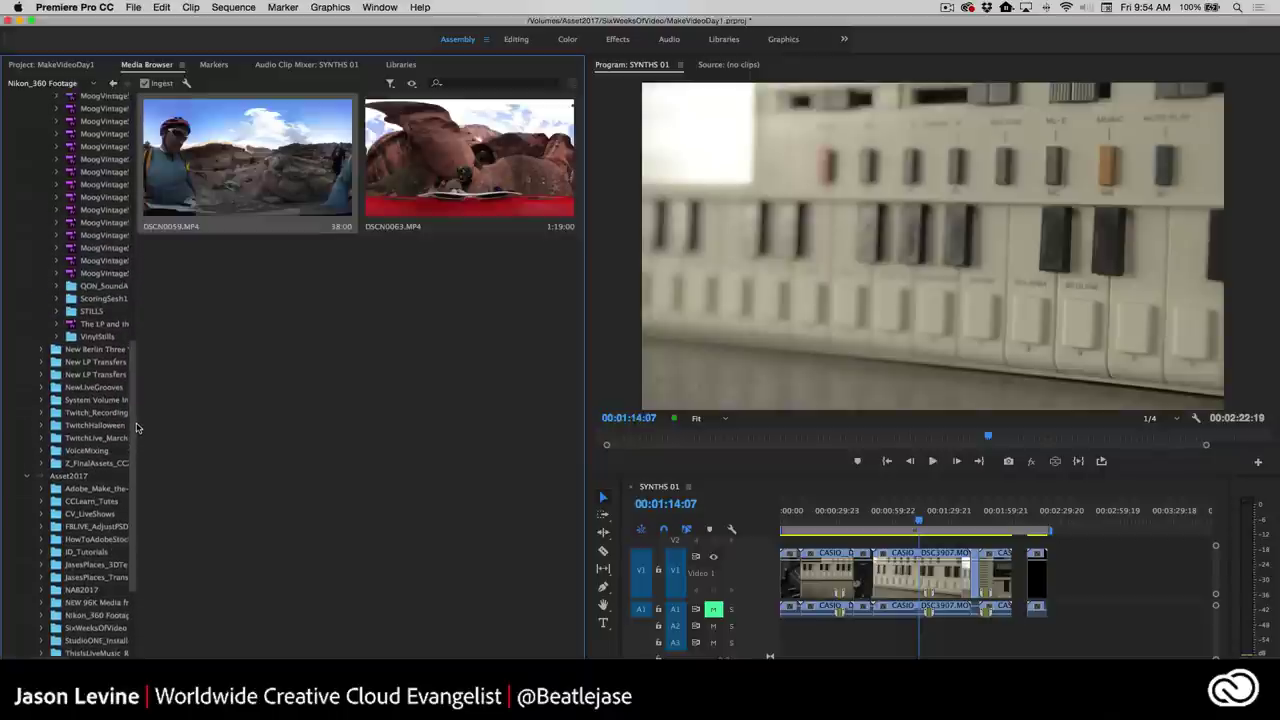
{"action": "left_click", "coordinate": [41, 577]}
{"action": "left_click", "coordinate": [98, 590]}
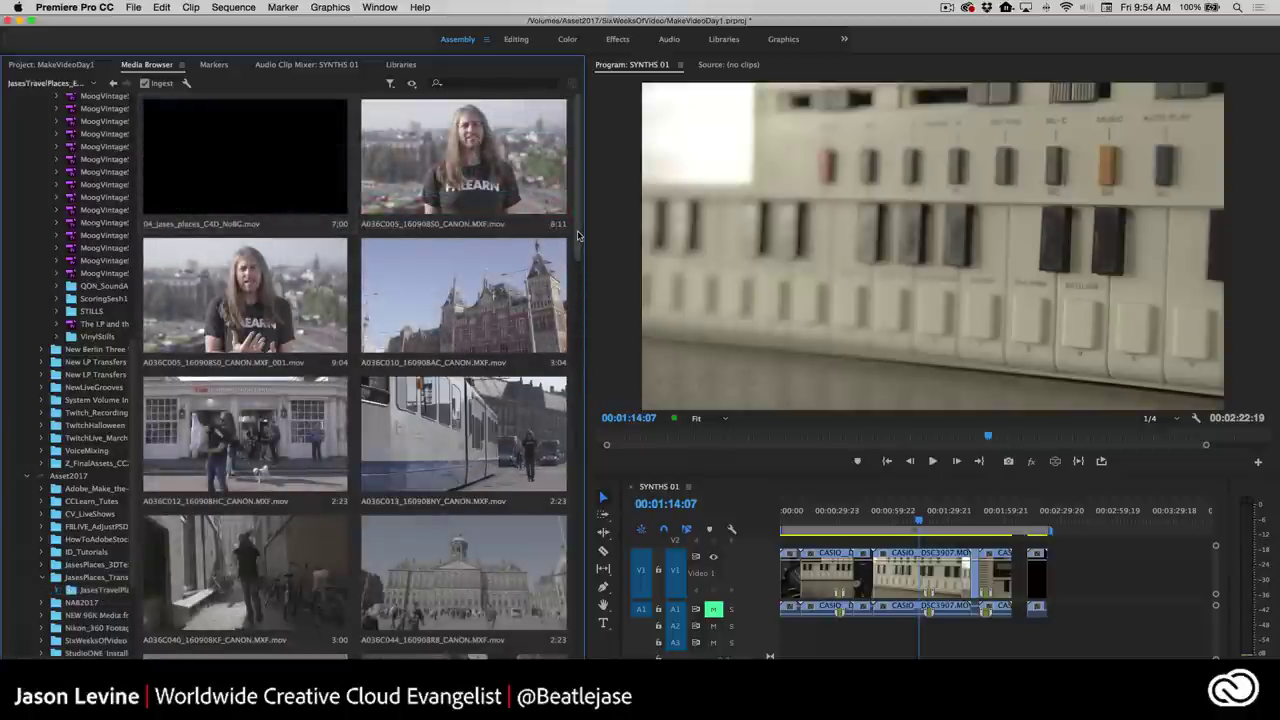
{"action": "left_click_drag", "start_coordinate": [581, 238], "coordinate": [586, 276]}
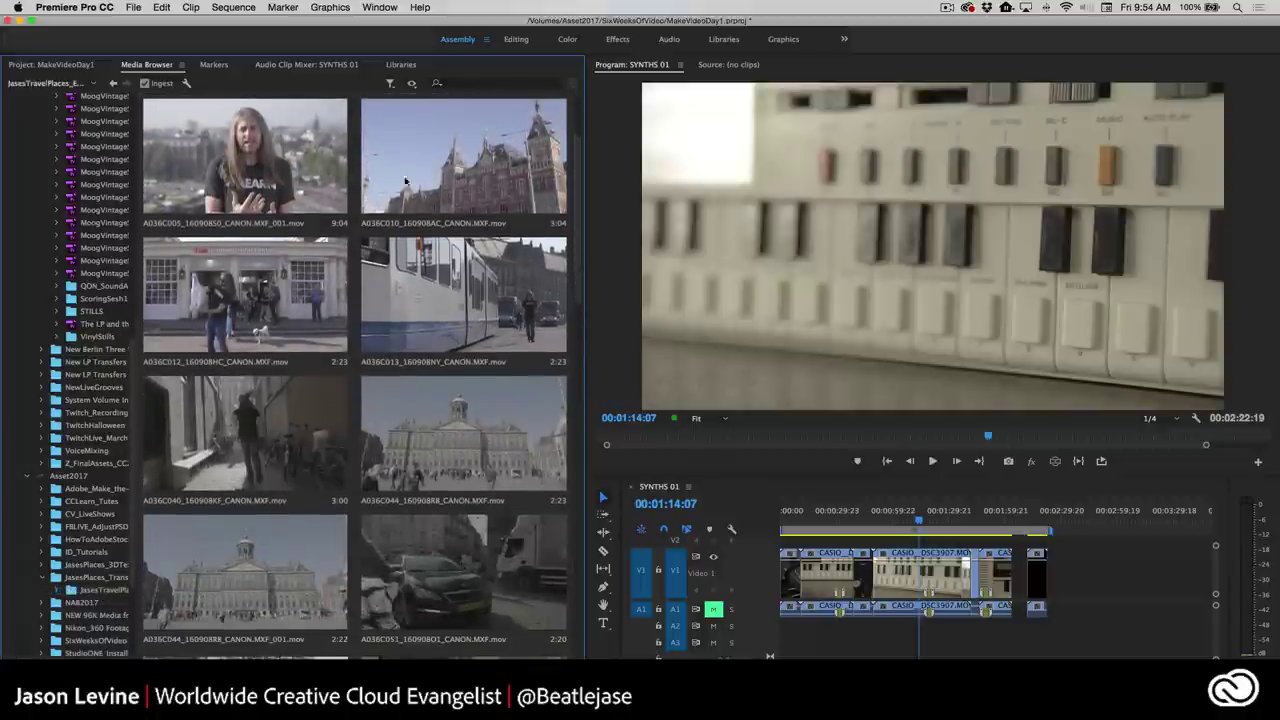
{"action": "left_click", "coordinate": [436, 170]}
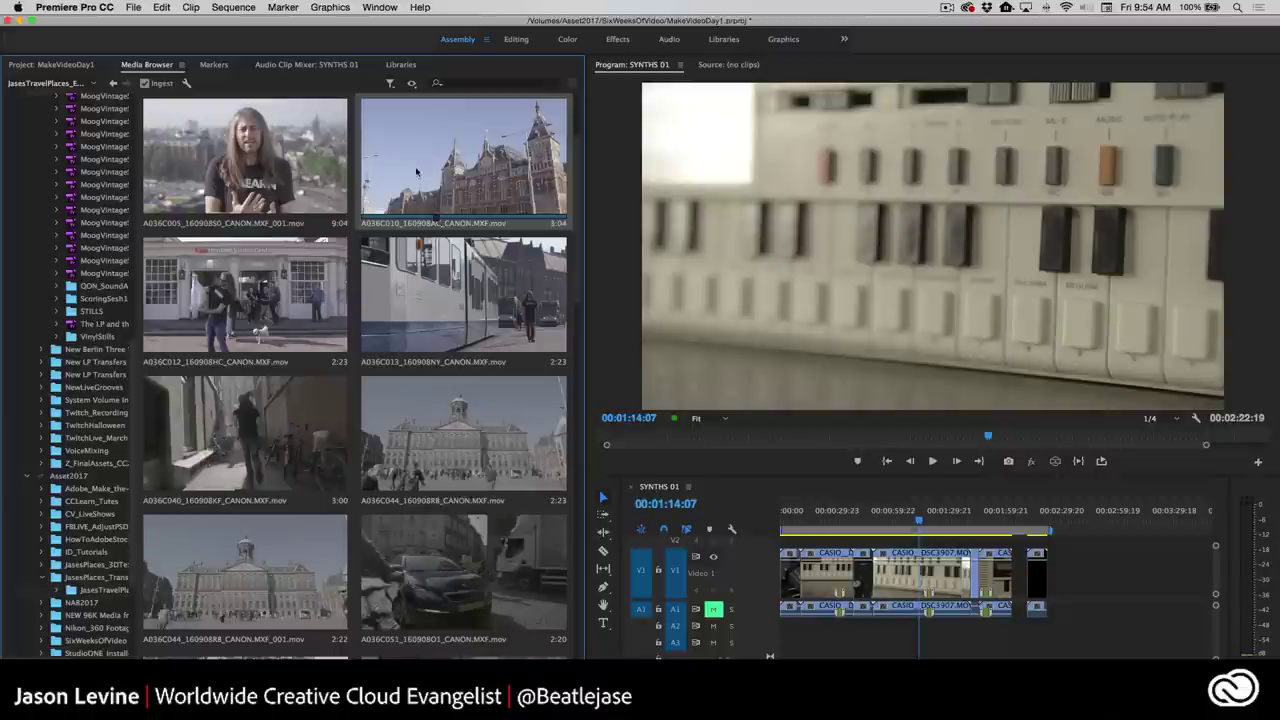
Turn on ingest as Create Proxies with the 1024x540 ADOBE WM PROXY preset.
{"action": "left_click", "coordinate": [184, 86]}
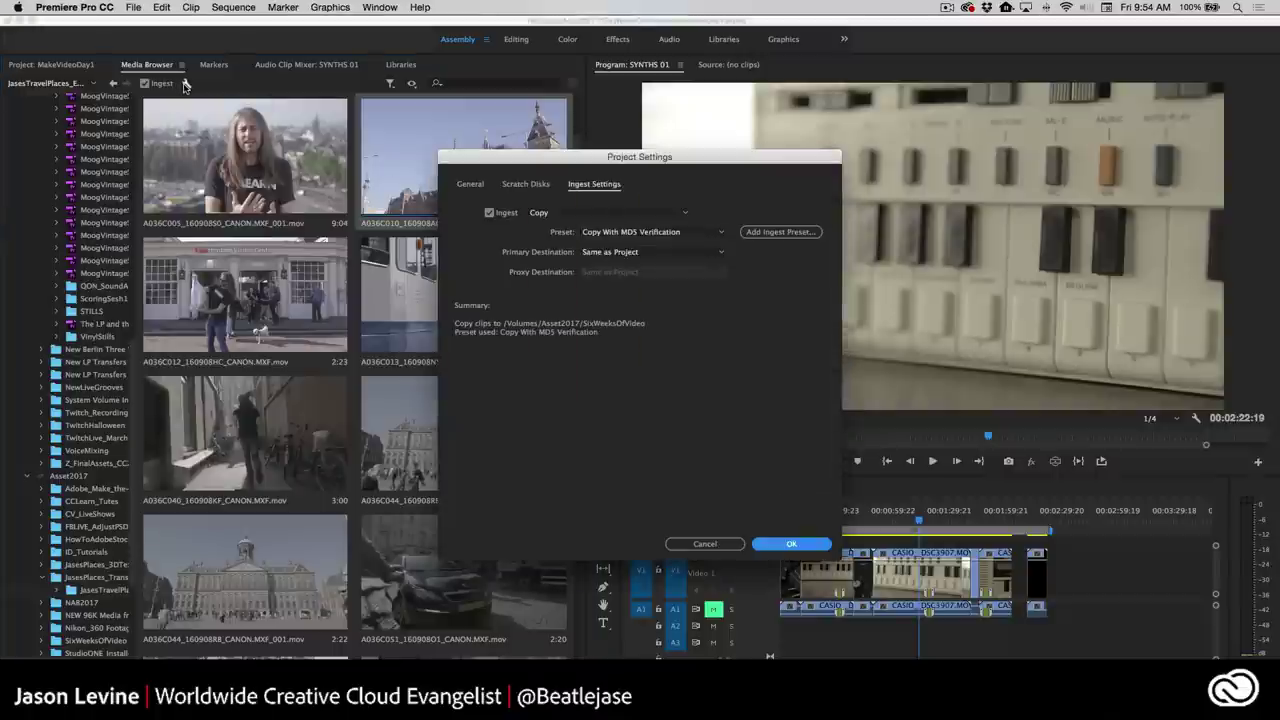
{"action": "left_click", "coordinate": [628, 236]}
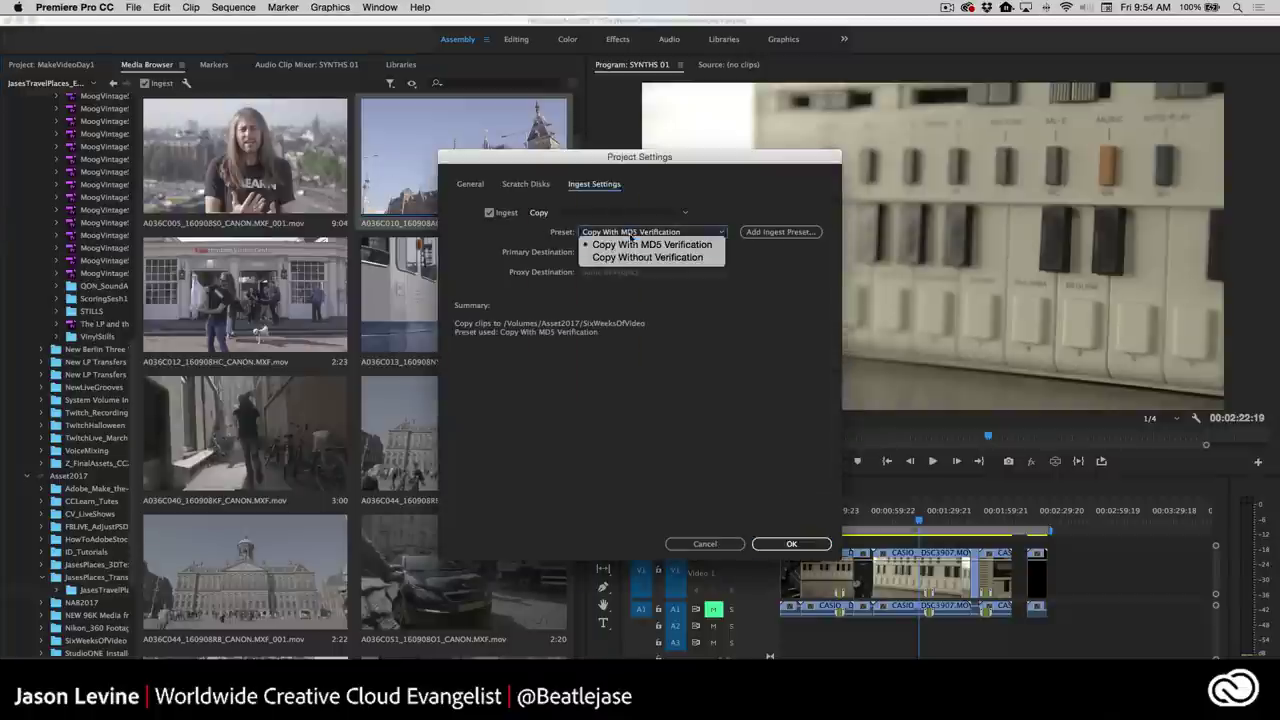
{"action": "left_click", "coordinate": [630, 205]}
{"action": "left_click", "coordinate": [615, 212]}
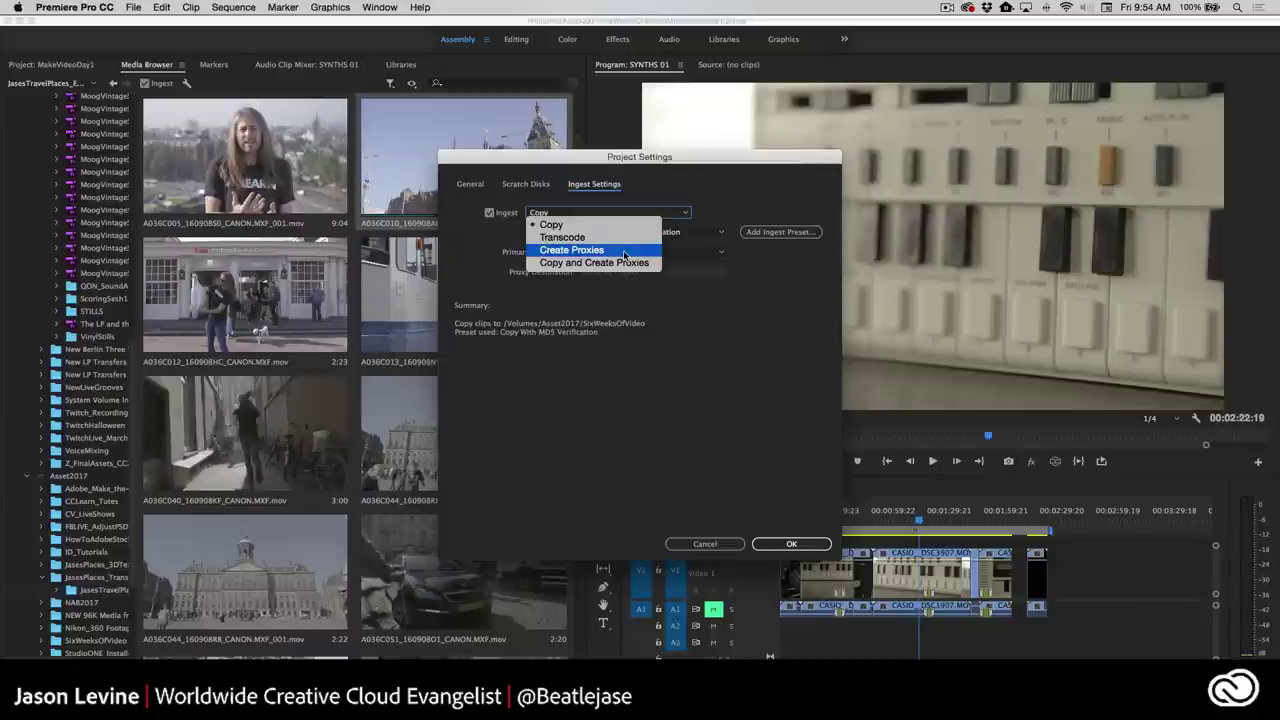
{"action": "left_click", "coordinate": [624, 252]}
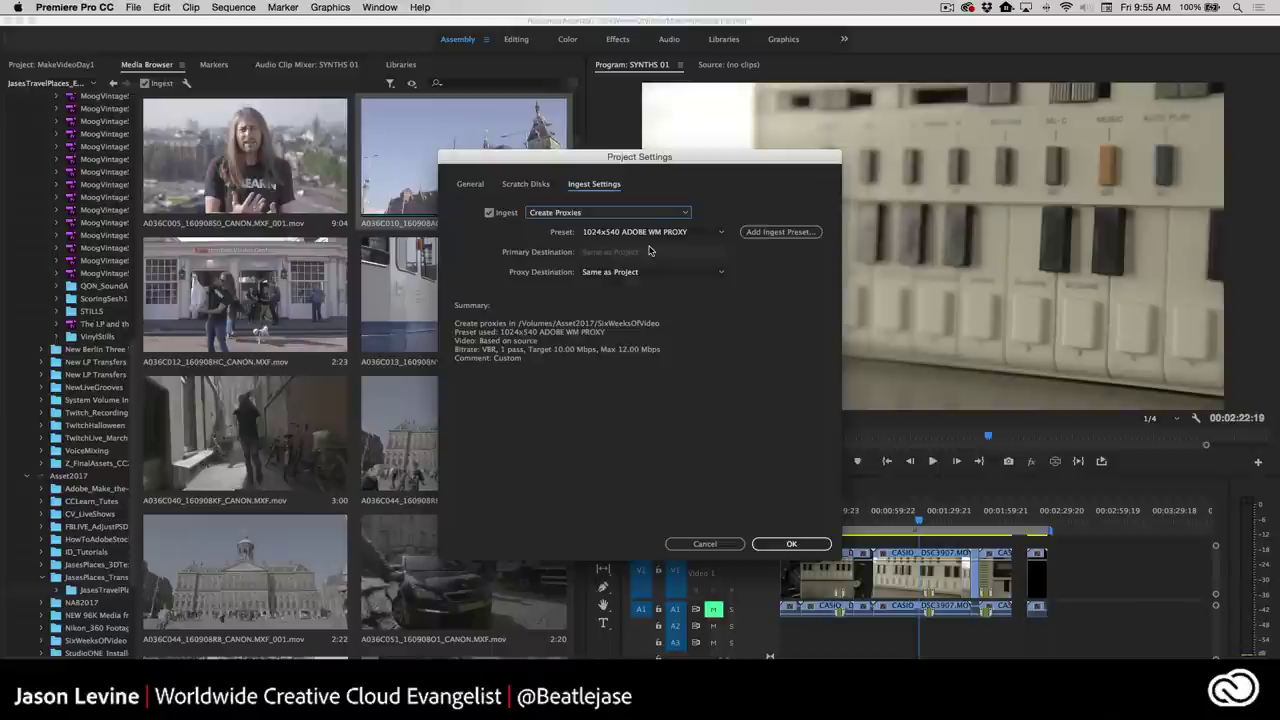
Switch the proxy preset to 1280x720 GoPro CineForm and confirm with OK.
{"action": "left_click", "coordinate": [650, 234]}
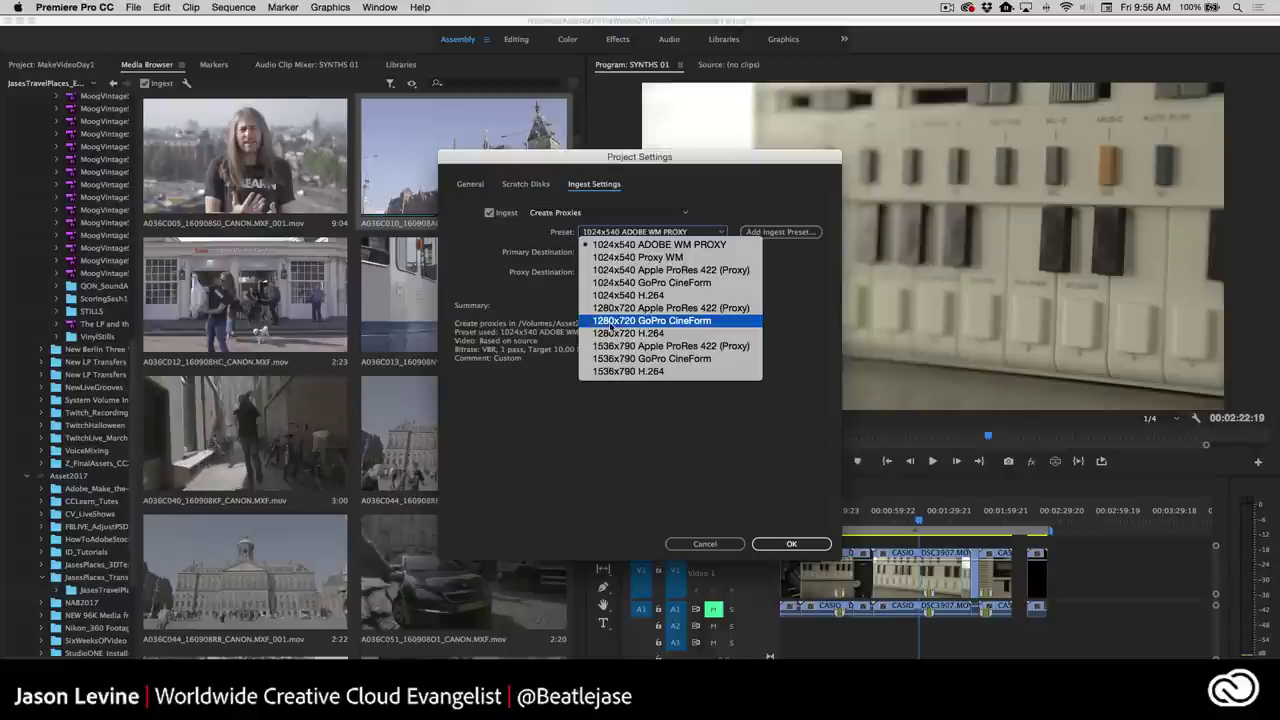
{"action": "left_click", "coordinate": [700, 322]}
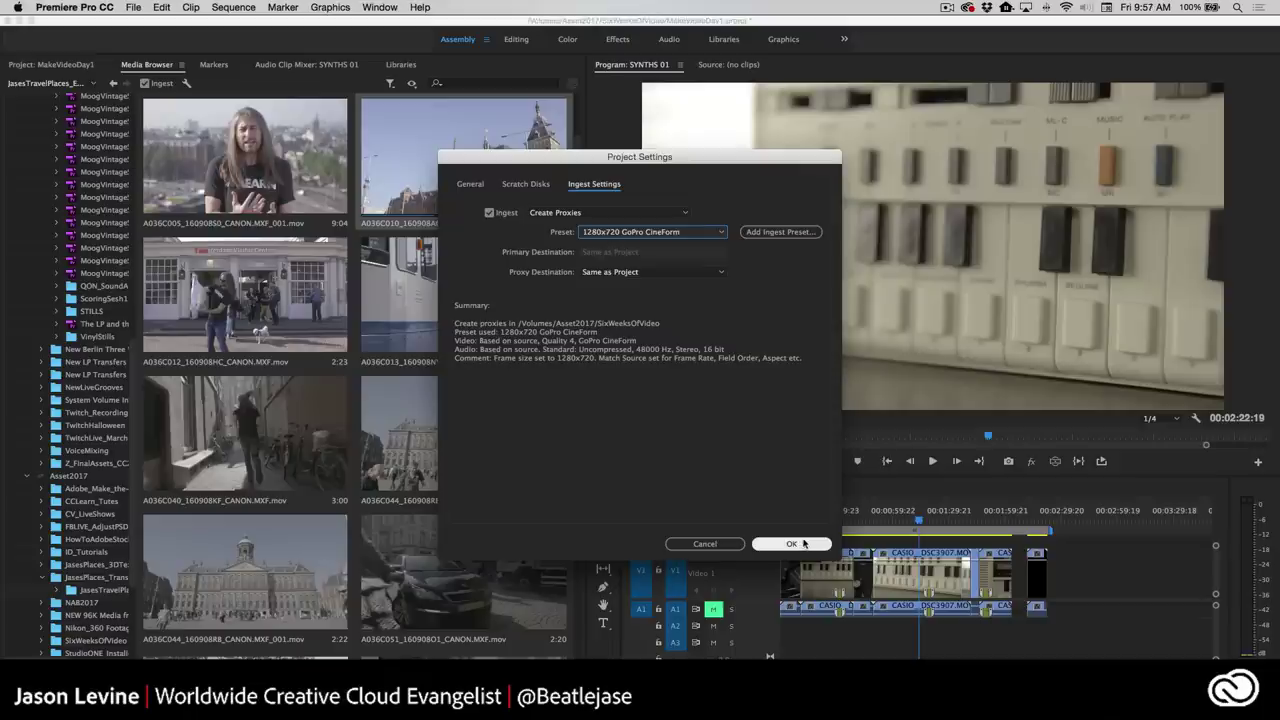
{"action": "left_click", "coordinate": [804, 543]}
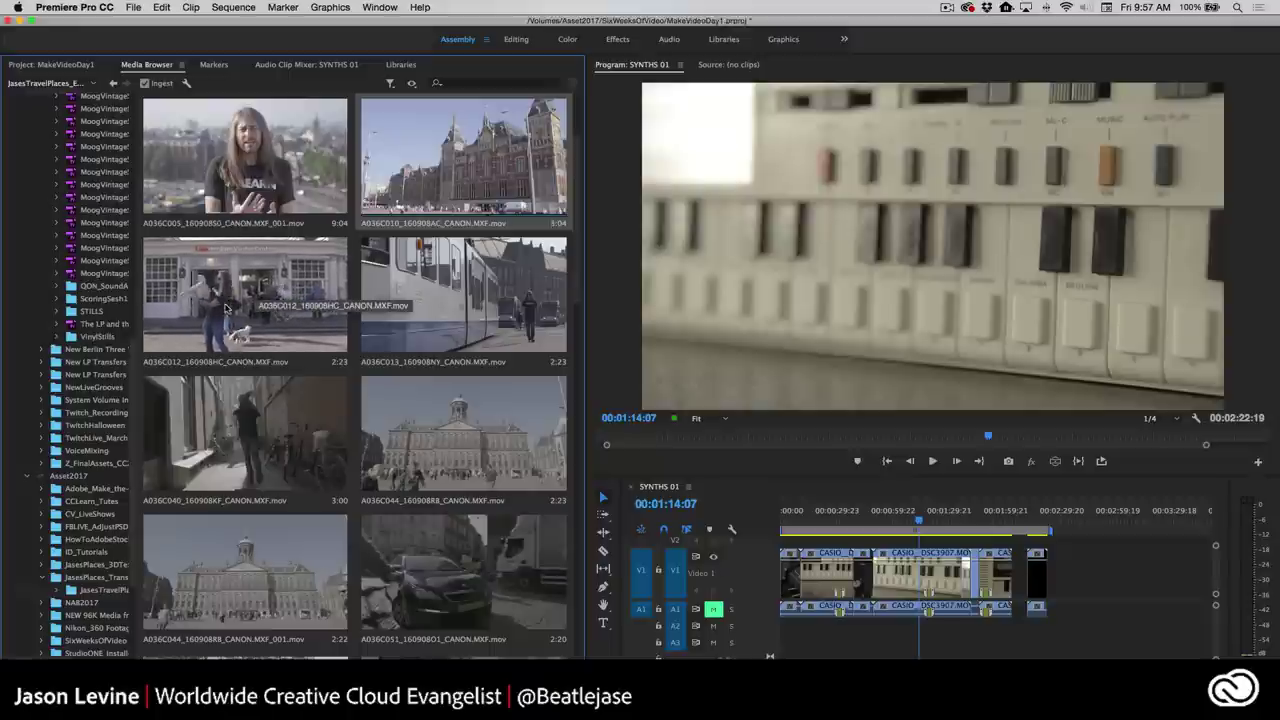
Select the A036C012 and A036C010 Amsterdam clips in the Media Browser.
{"action": "left_click", "coordinate": [337, 304]}
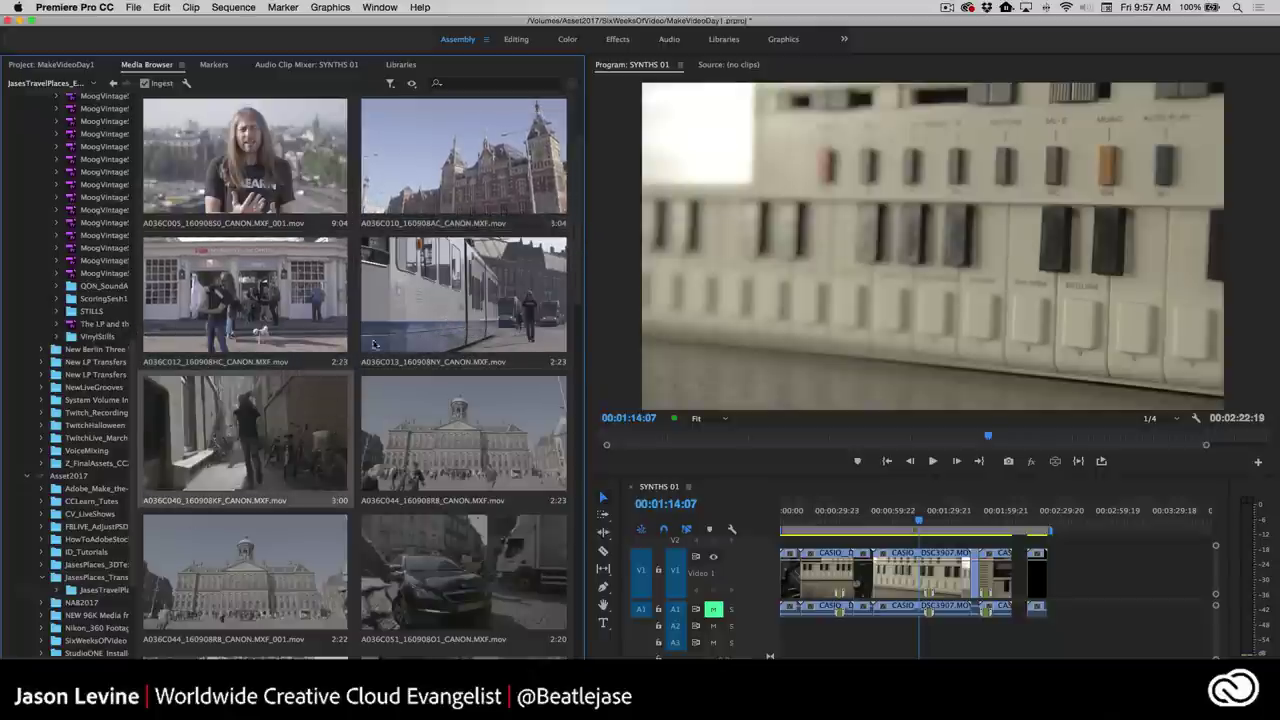
{"action": "left_click", "coordinate": [436, 160]}
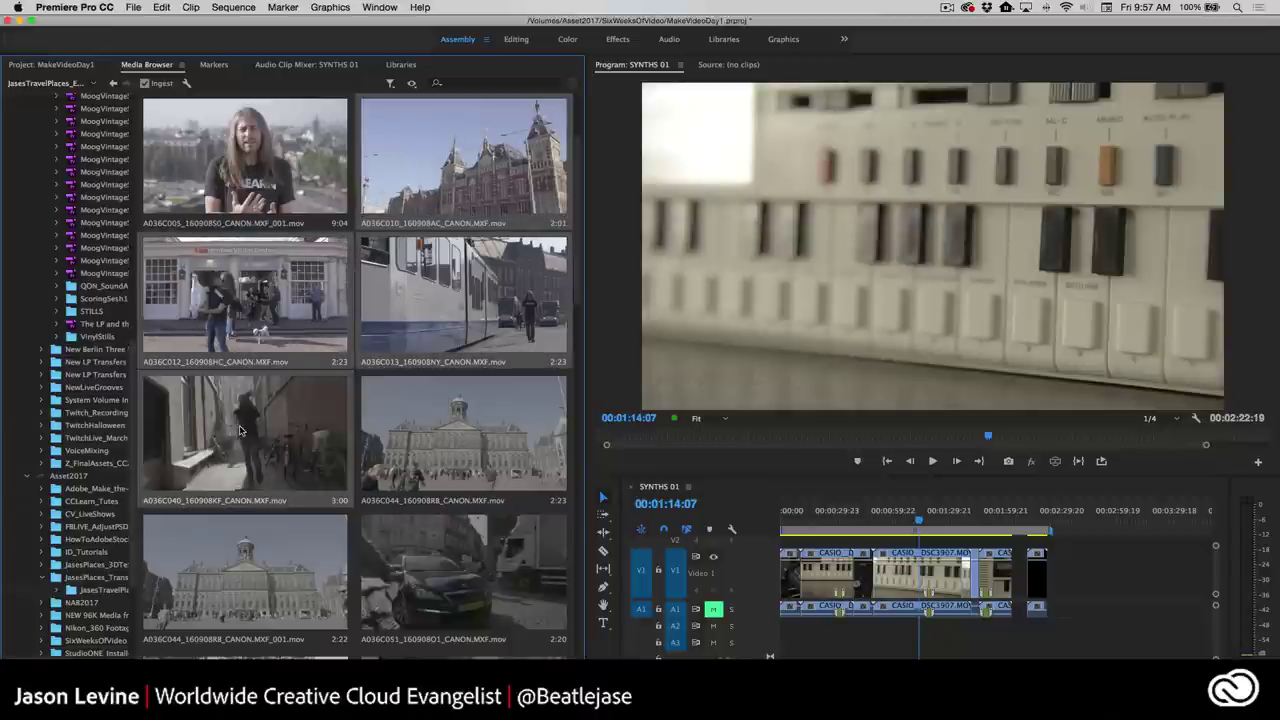
Import the selected Amsterdam clips and view them in the Project panel.
{"action": "right_click", "coordinate": [443, 139]}
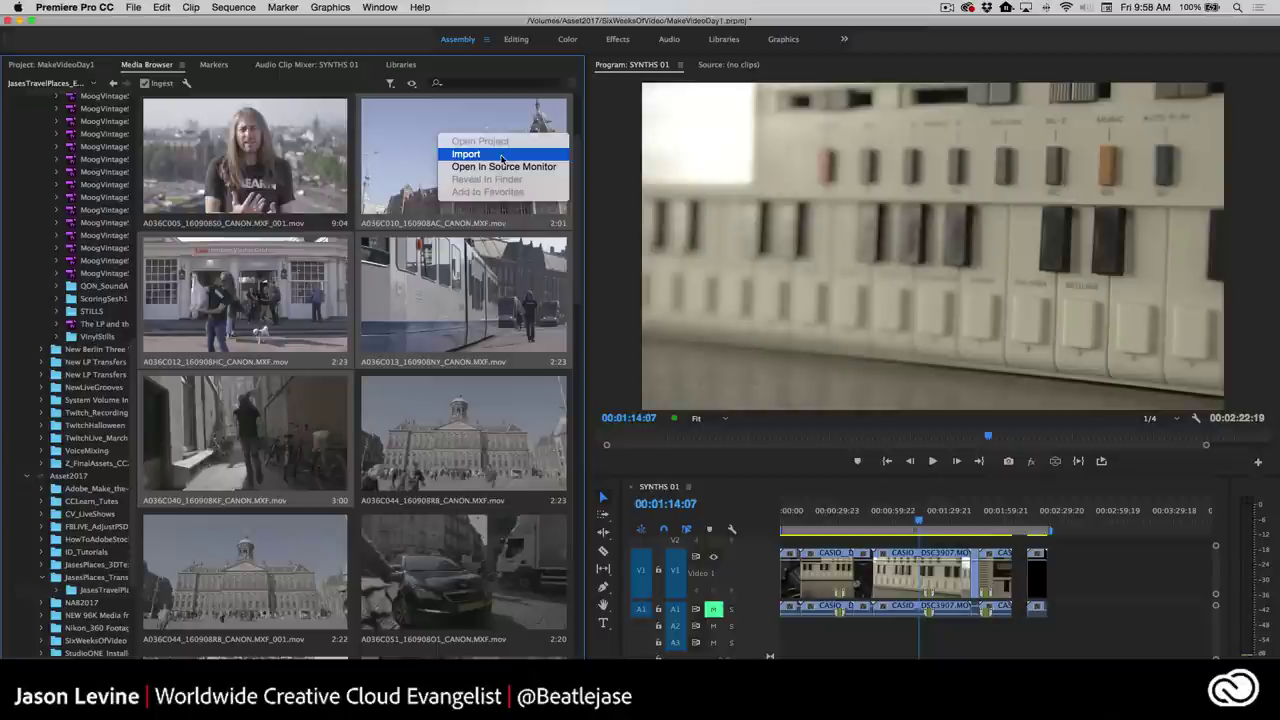
{"action": "left_click", "coordinate": [502, 159]}
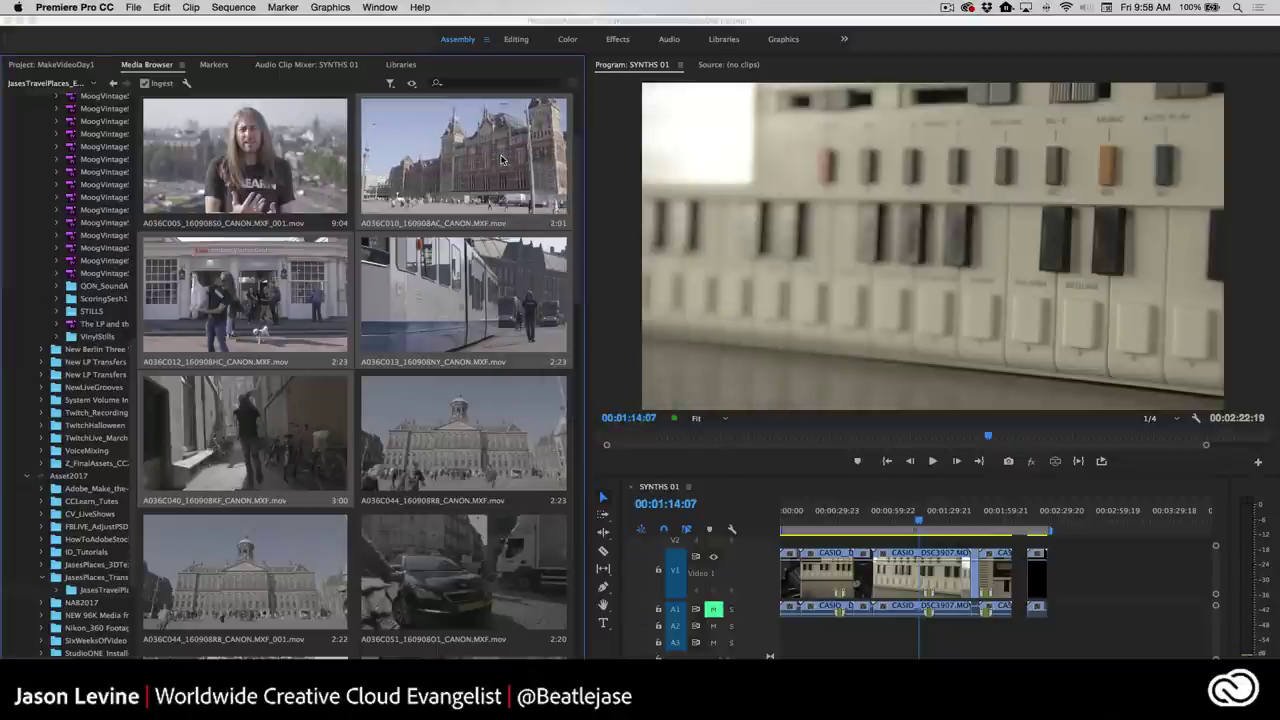
{"action": "left_click", "coordinate": [40, 66]}
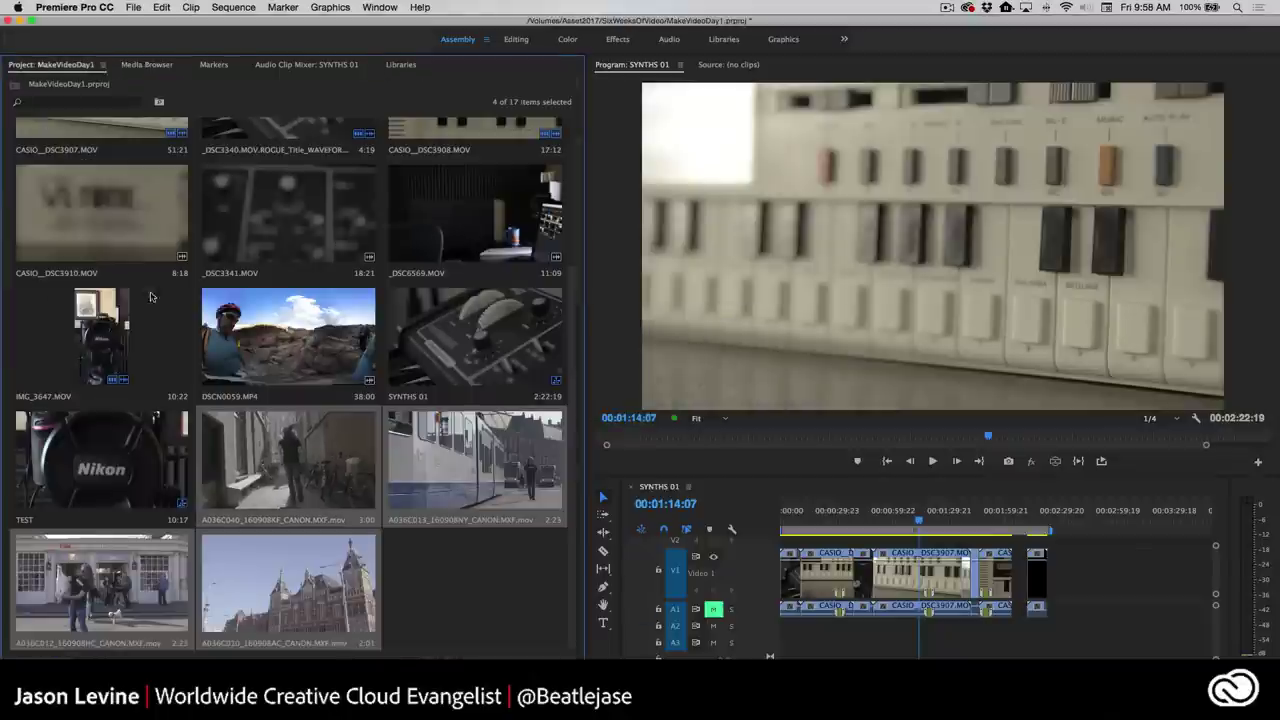
{"action": "scroll", "coordinate": [540, 510], "scroll_direction": "down", "scroll_amount": 1}
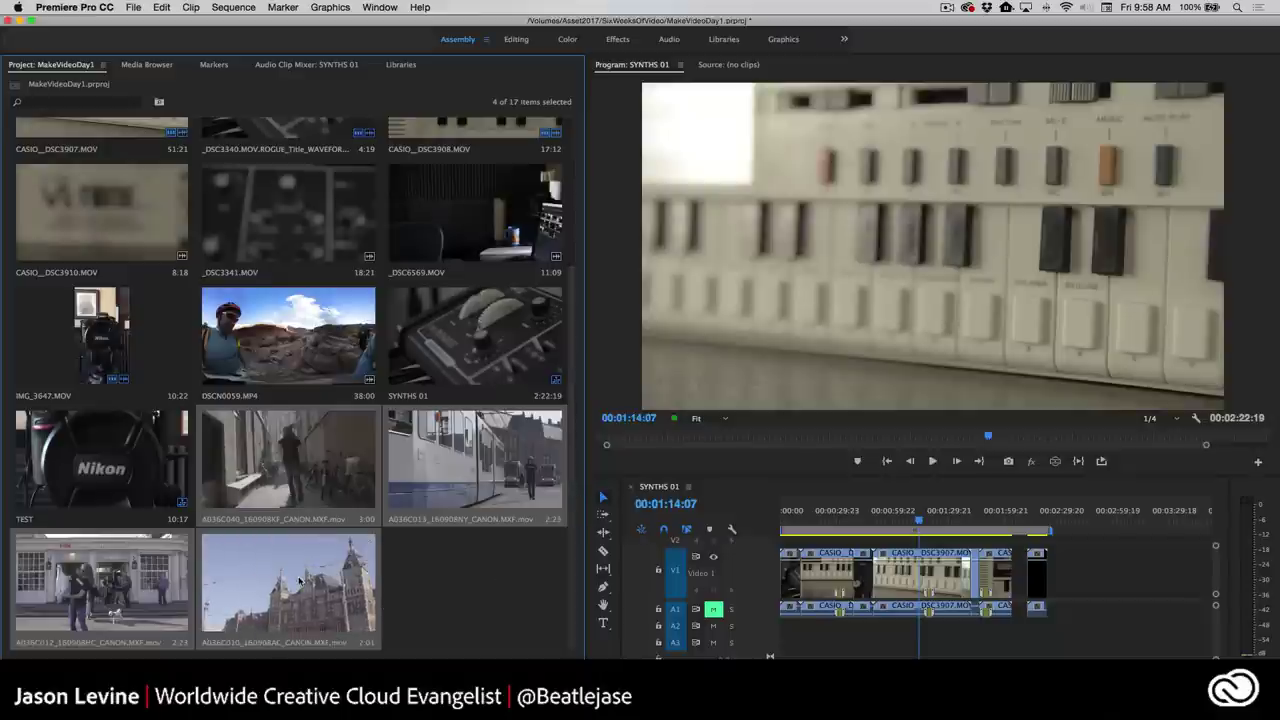
Move A036C010 ahead of the other Amsterdam clips and check Media Encoder's proxy queue.
{"action": "left_click", "coordinate": [461, 584]}
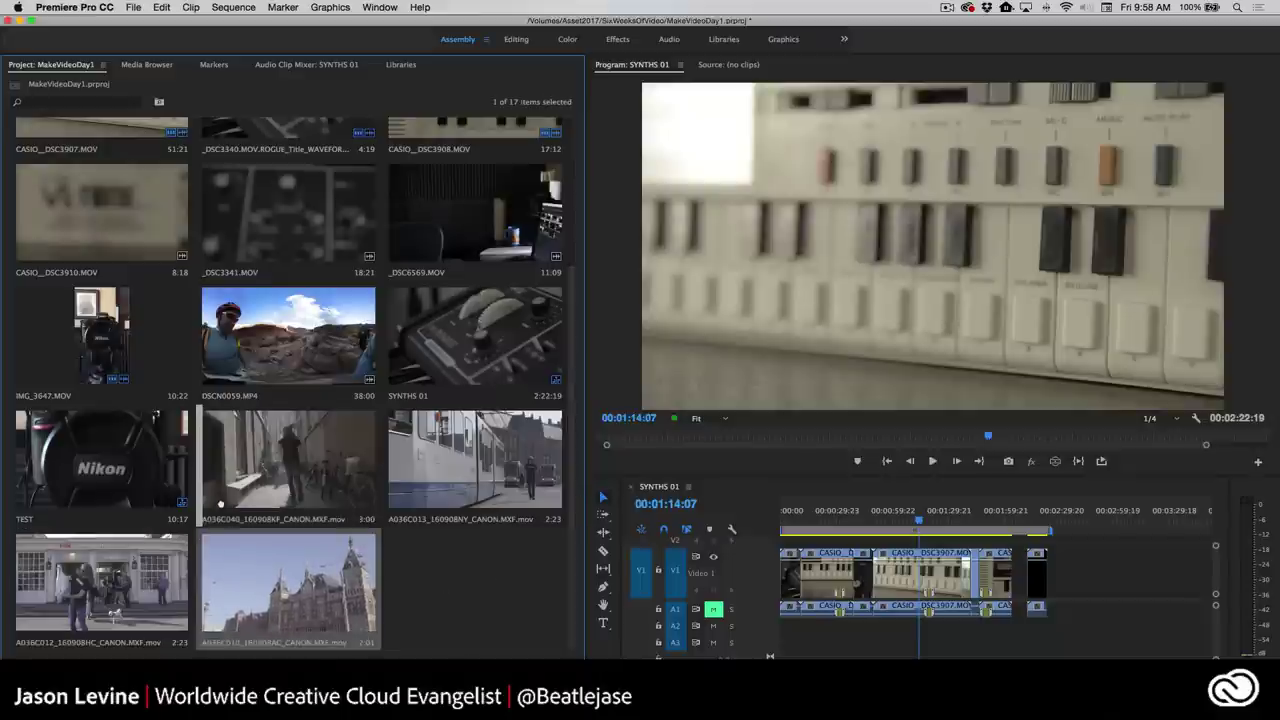
{"action": "left_click_drag", "start_coordinate": [269, 584], "coordinate": [216, 500]}
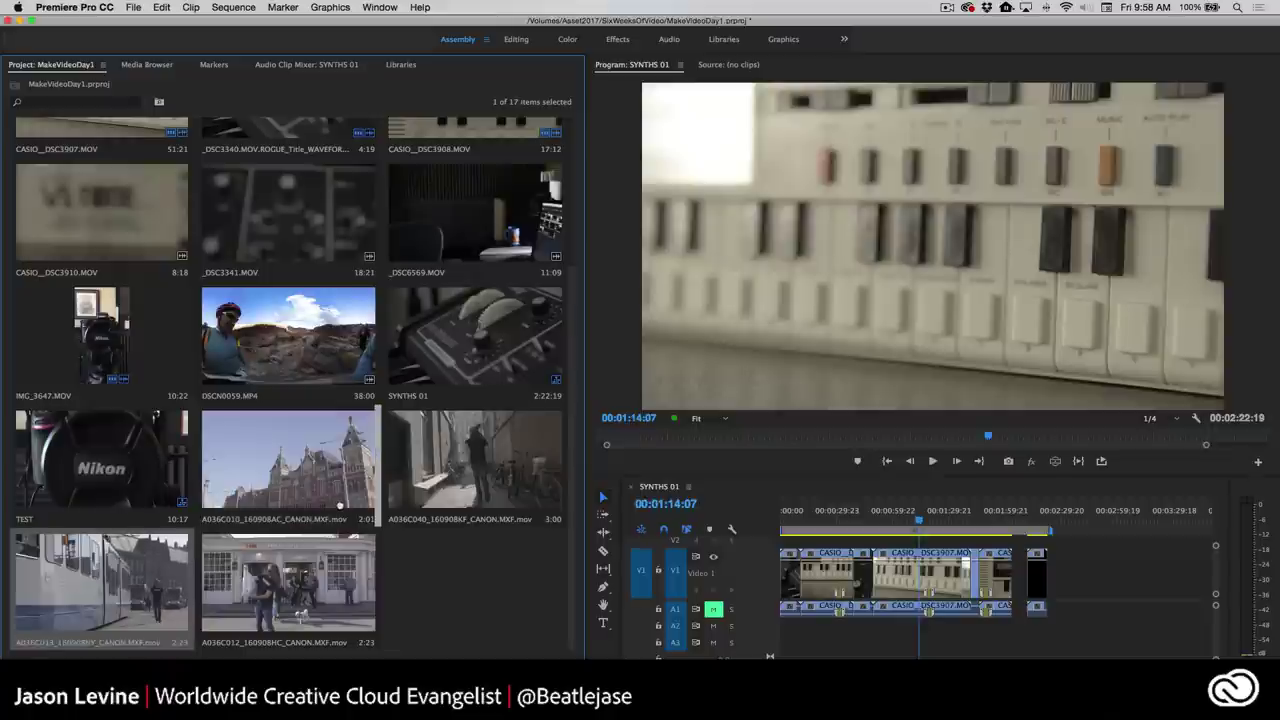
{"action": "key", "text": "super+Tab"}
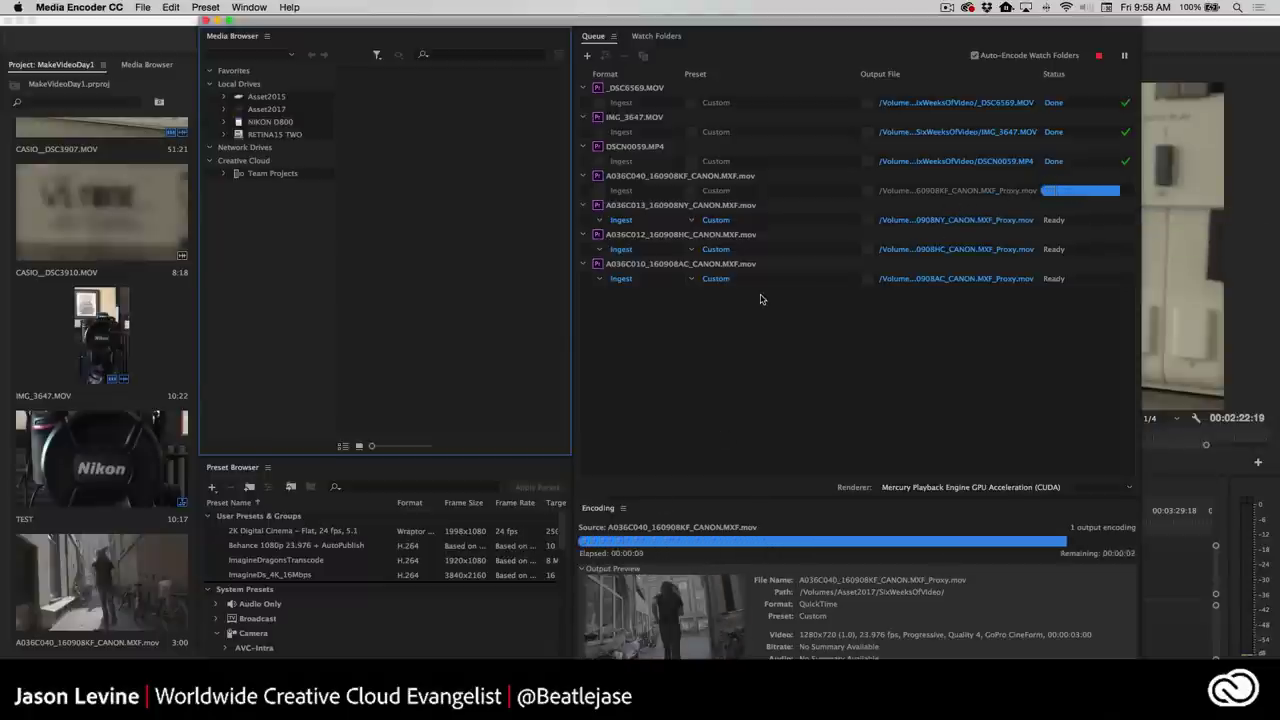
{"action": "key", "text": "super+Tab"}
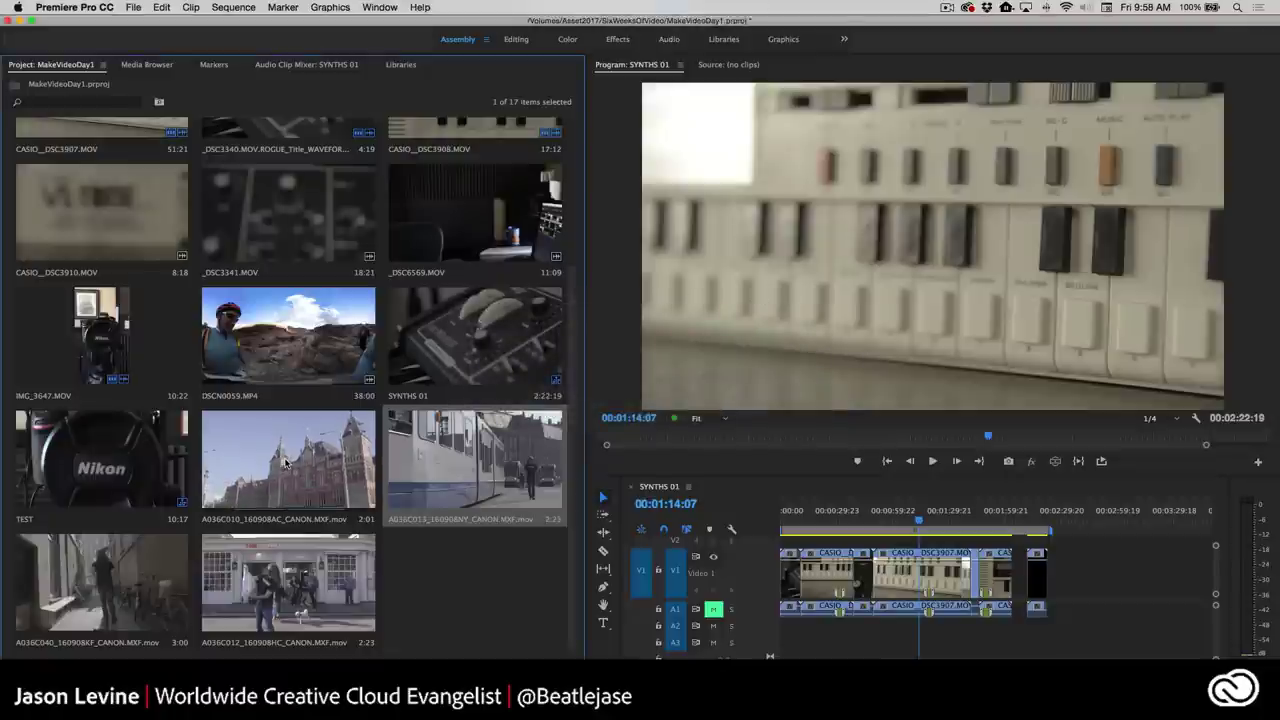
Create sequence A036C010_160908AC_CANON.MXF from the four selected Amsterdam clips.
{"action": "left_click", "coordinate": [312, 598]}
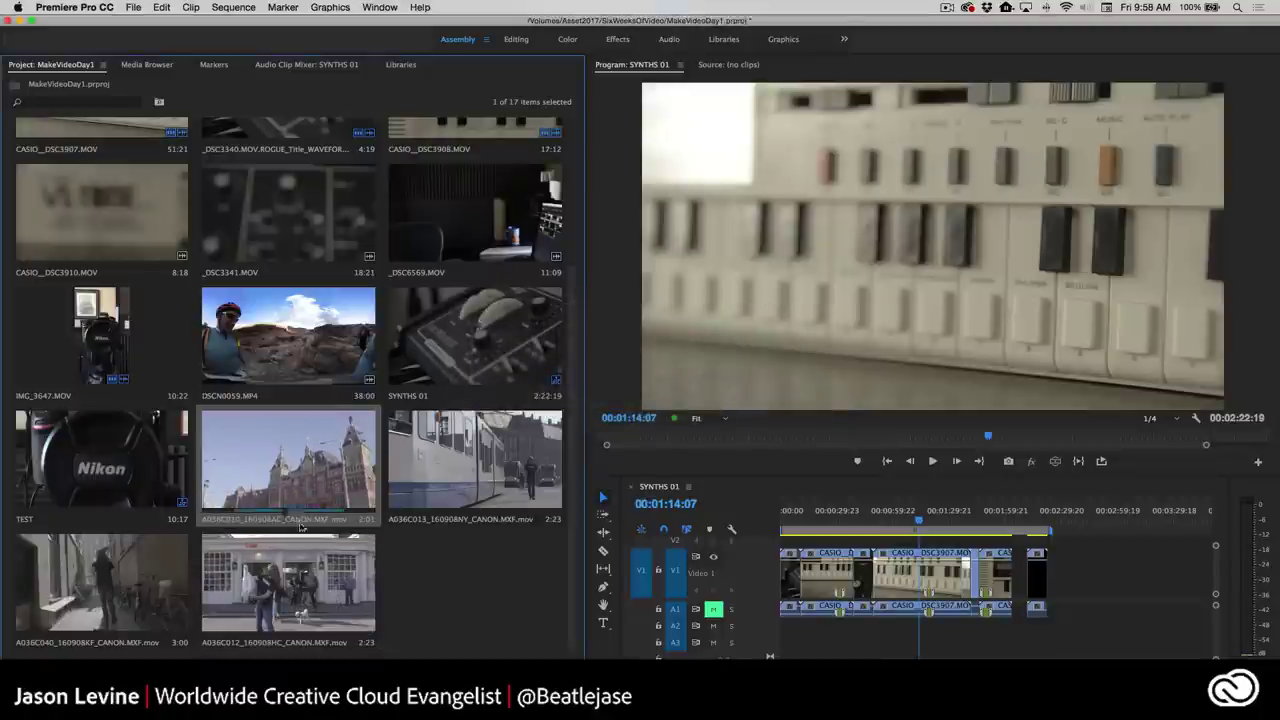
{"action": "left_click", "coordinate": [285, 457], "text": "shift"}
{"action": "right_click", "coordinate": [297, 455]}
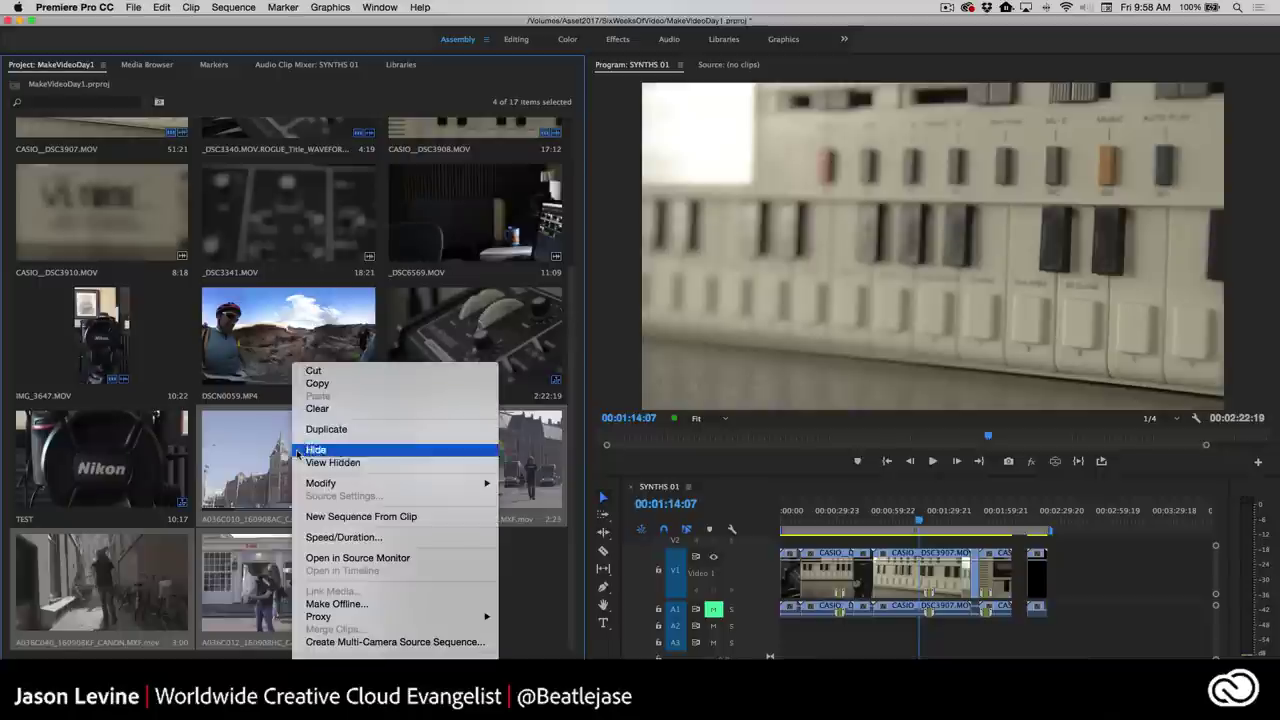
{"action": "left_click", "coordinate": [355, 516]}
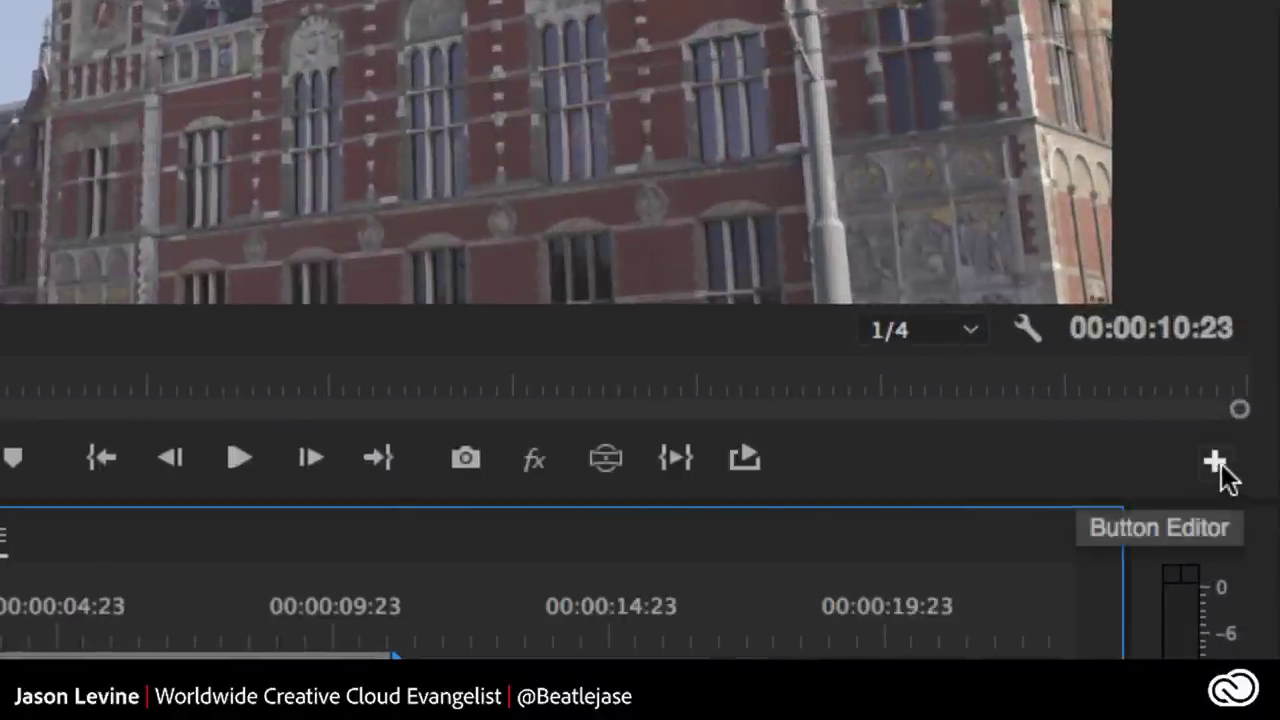
Add the Toggle Proxies button to the Program monitor transport bar using the Button Editor.
{"action": "left_click", "coordinate": [1215, 462]}
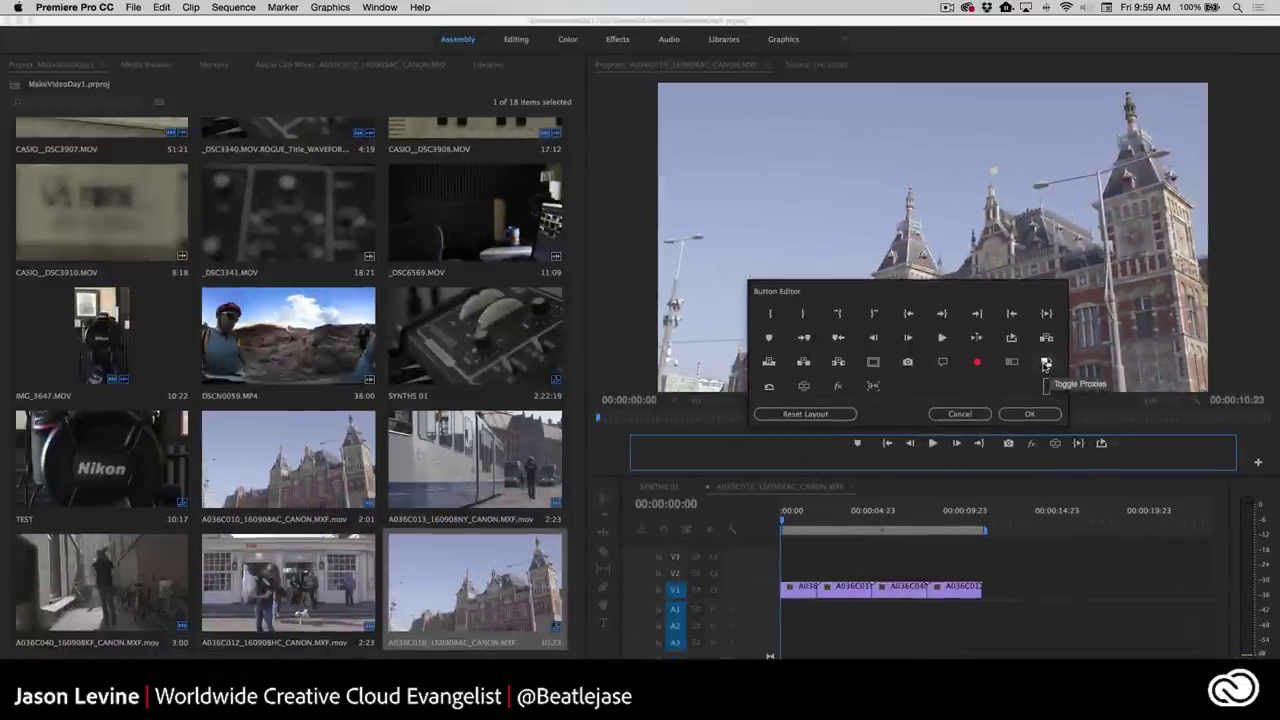
{"action": "left_click_drag", "start_coordinate": [1046, 364], "coordinate": [1128, 447]}
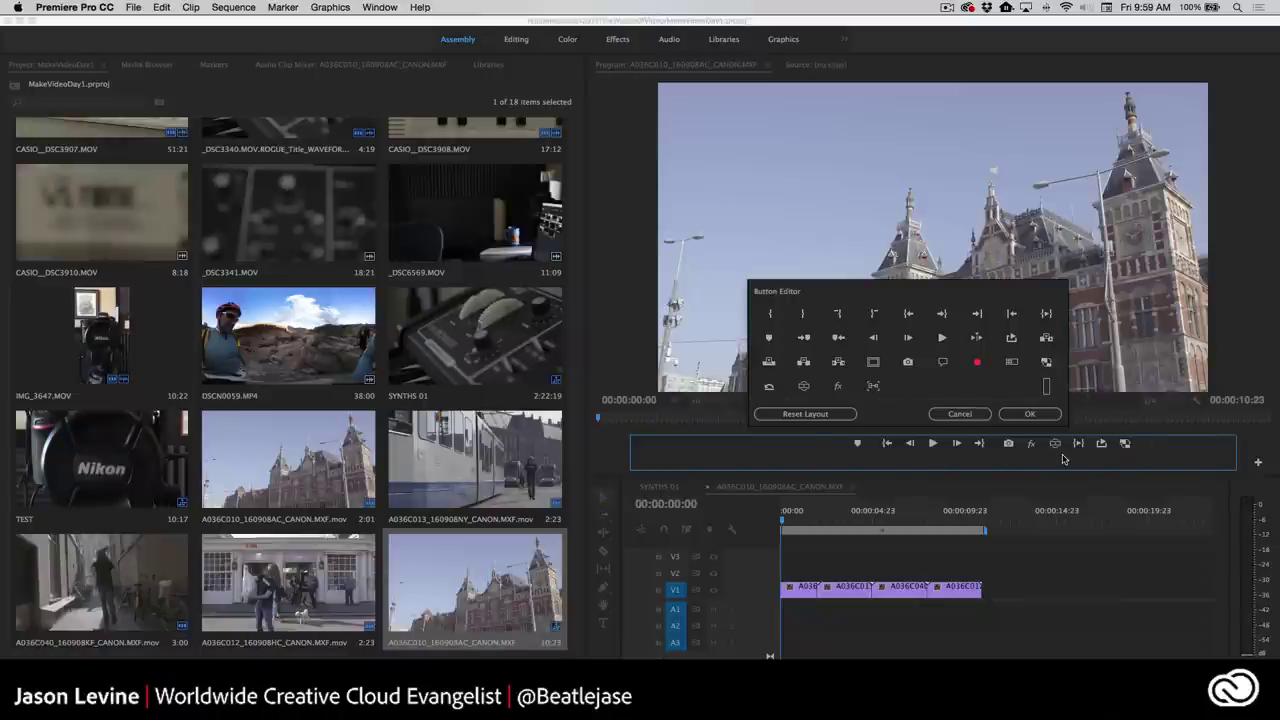
{"action": "left_click", "coordinate": [1037, 418]}
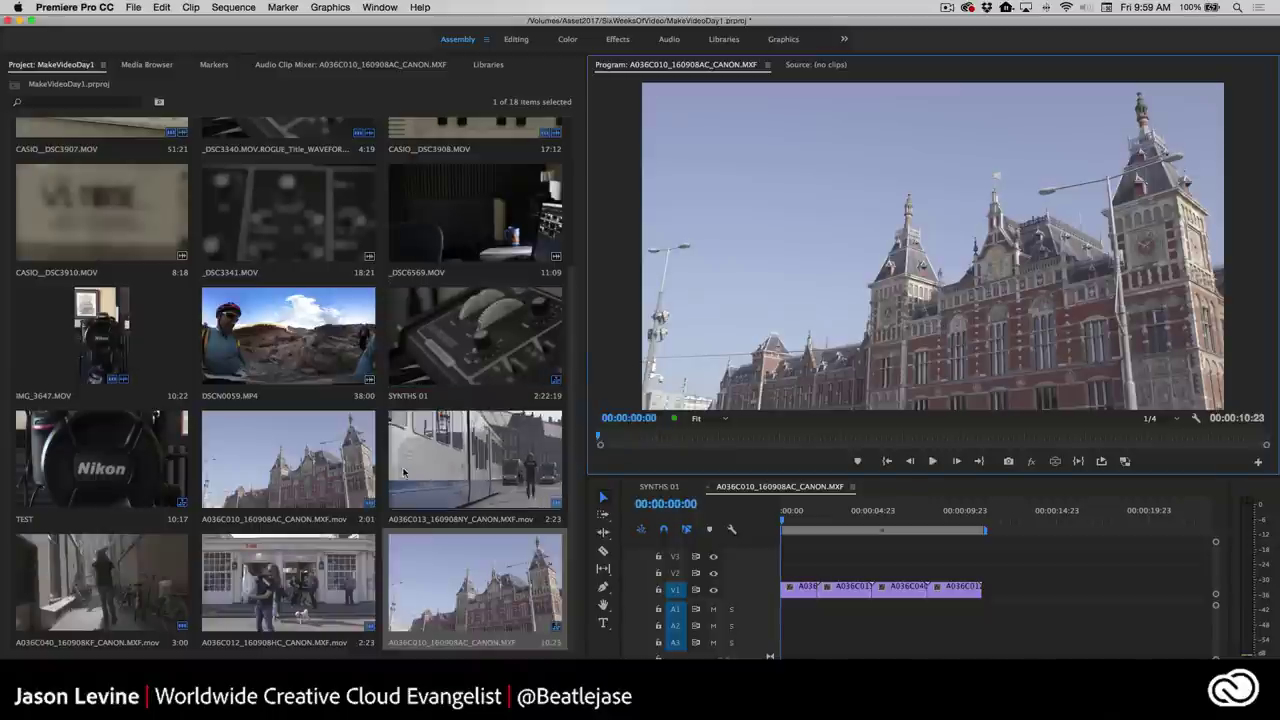
Show the project bin as a list and widen the Video Codec column to read the proxy codecs.
{"action": "key", "text": "ctrl+Page_Up"}
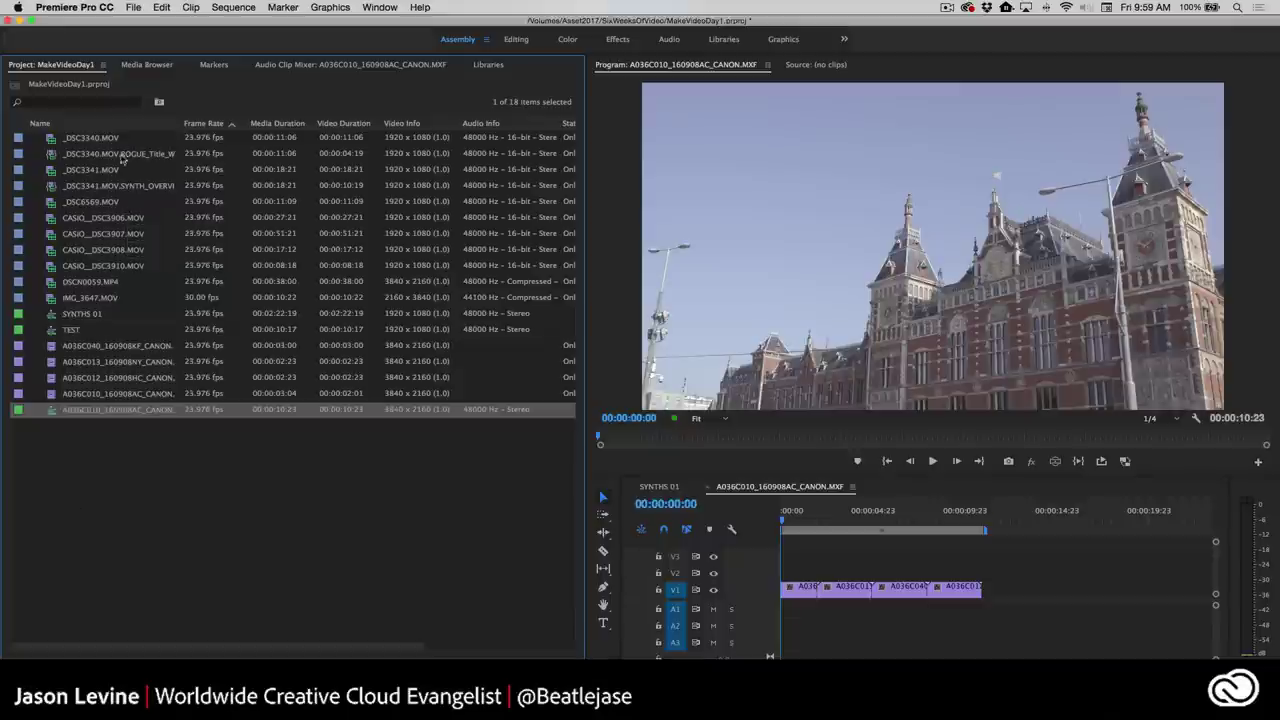
{"action": "scroll", "coordinate": [155, 190], "scroll_direction": "right", "scroll_amount": 5}
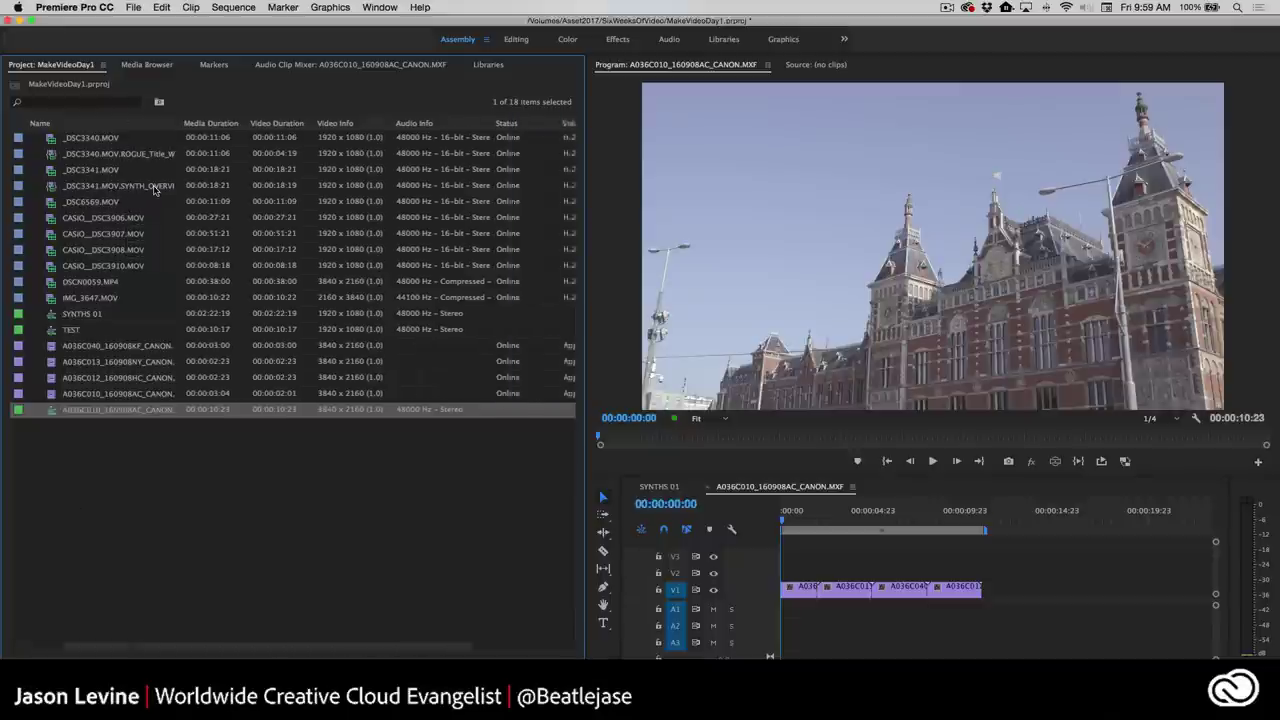
{"action": "scroll", "coordinate": [155, 190], "scroll_direction": "left", "scroll_amount": 3}
{"action": "scroll", "coordinate": [155, 190], "scroll_direction": "left", "scroll_amount": 2}
{"action": "scroll", "coordinate": [155, 190], "scroll_direction": "right", "scroll_amount": 5}
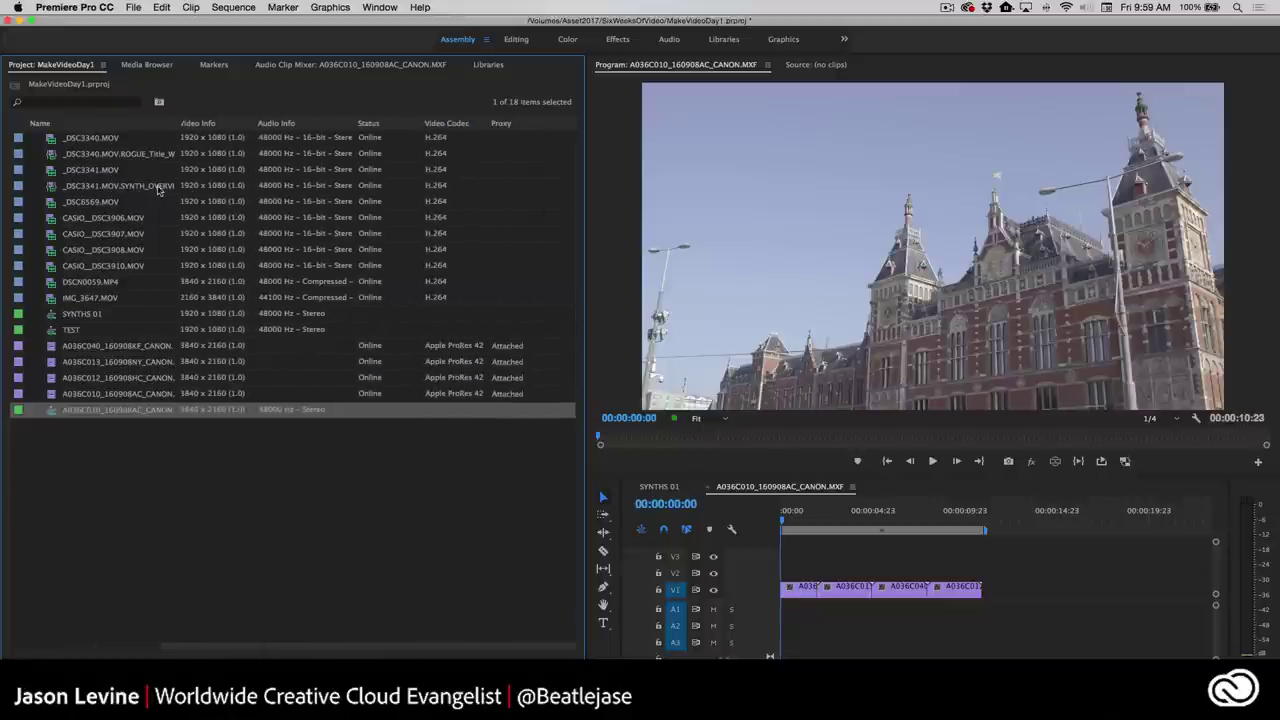
{"action": "scroll", "coordinate": [424, 196], "scroll_direction": "left", "scroll_amount": 5}
{"action": "scroll", "coordinate": [425, 196], "scroll_direction": "right", "scroll_amount": 5}
{"action": "scroll", "coordinate": [426, 197], "scroll_direction": "left", "scroll_amount": 3}
{"action": "scroll", "coordinate": [426, 197], "scroll_direction": "right", "scroll_amount": 5}
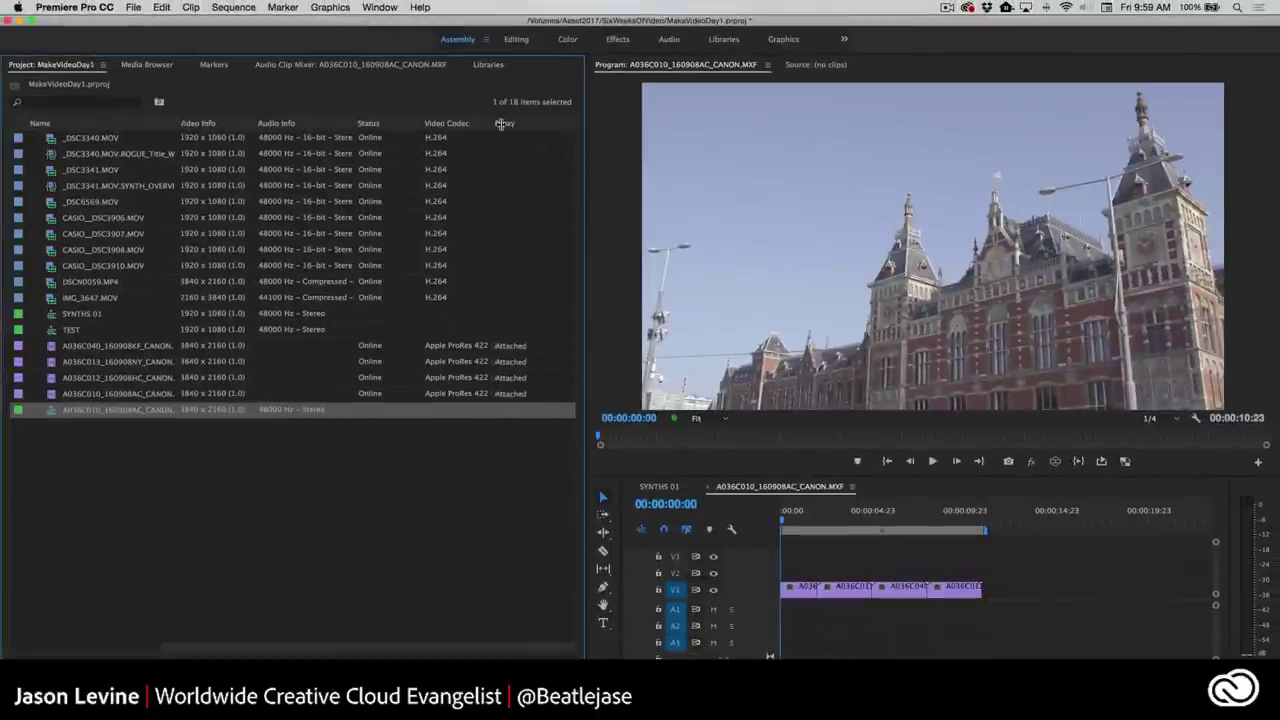
{"action": "left_click_drag", "start_coordinate": [487, 122], "coordinate": [507, 122]}
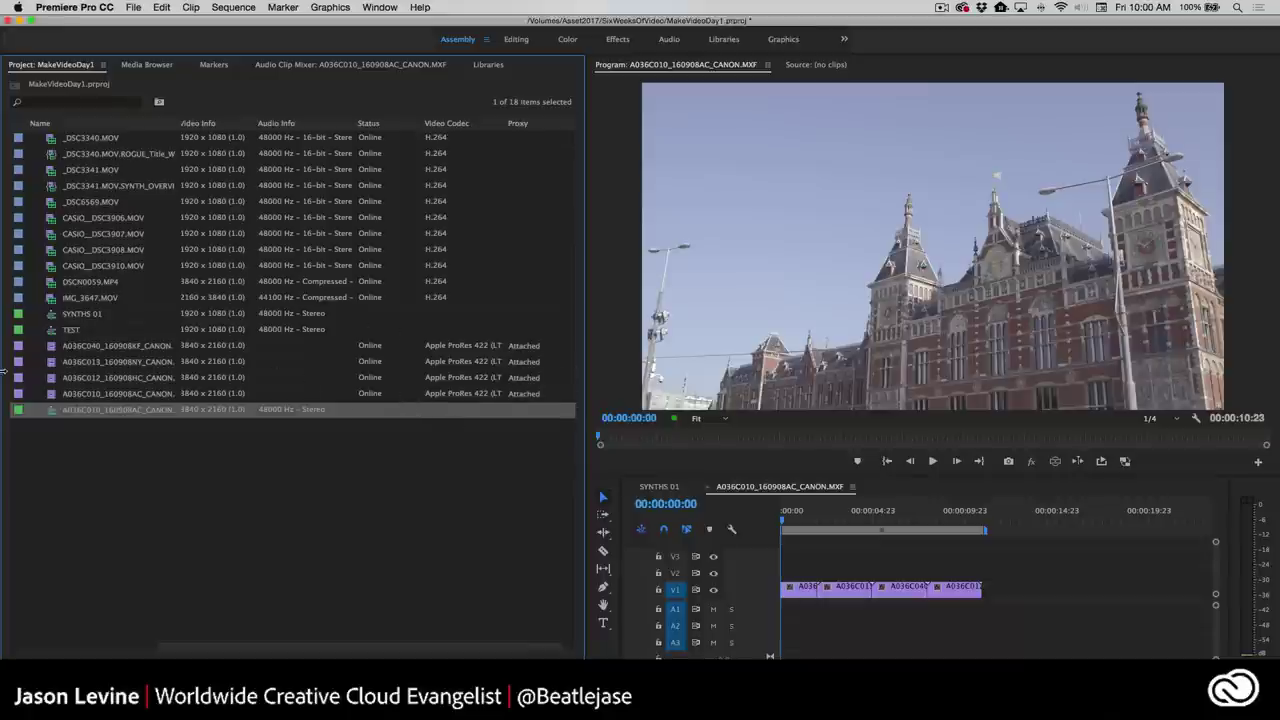
Select the A036C040, A036C013, A036C012 and A036C010 rows and open the Project panel menu.
{"action": "scroll", "coordinate": [135, 640], "scroll_direction": "left", "scroll_amount": 3}
{"action": "scroll", "coordinate": [135, 640], "scroll_direction": "left", "scroll_amount": 3}
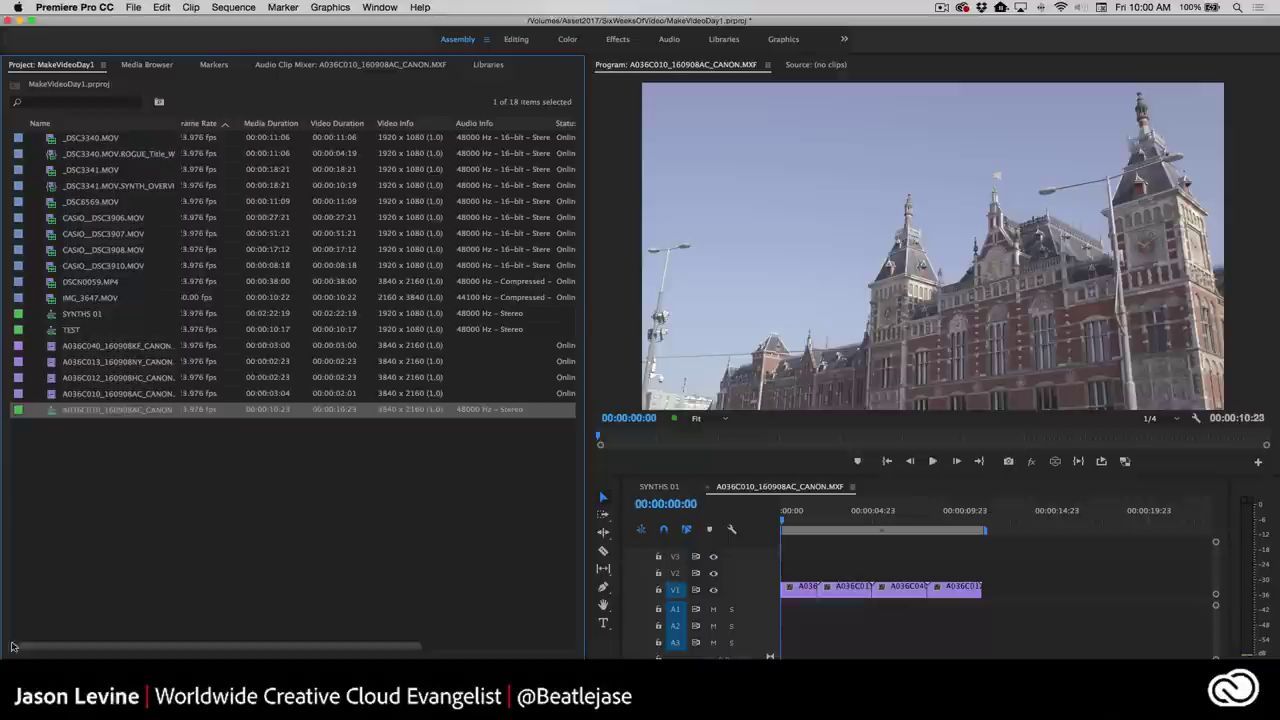
{"action": "scroll", "coordinate": [135, 640], "scroll_direction": "left", "scroll_amount": 3}
{"action": "left_click", "coordinate": [98, 348]}
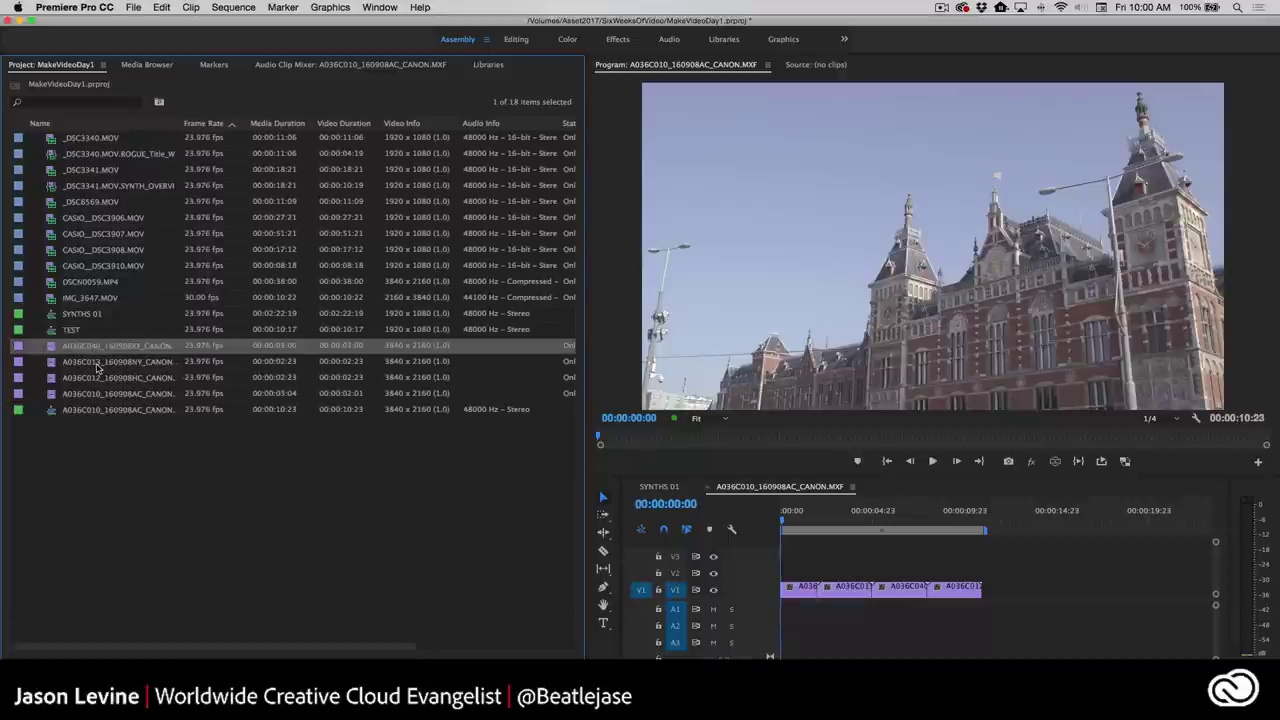
{"action": "left_click", "coordinate": [100, 364]}
{"action": "left_click", "coordinate": [100, 379]}
{"action": "left_click", "coordinate": [100, 395]}
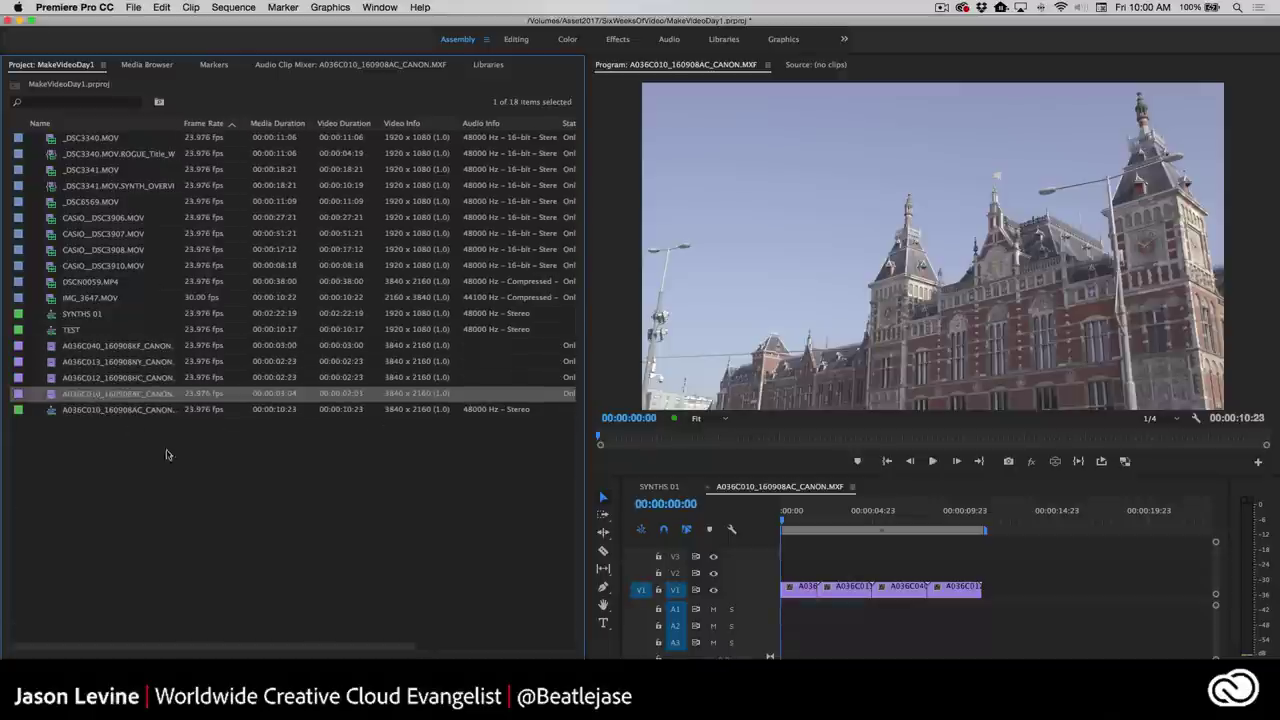
{"action": "left_click", "coordinate": [104, 65]}
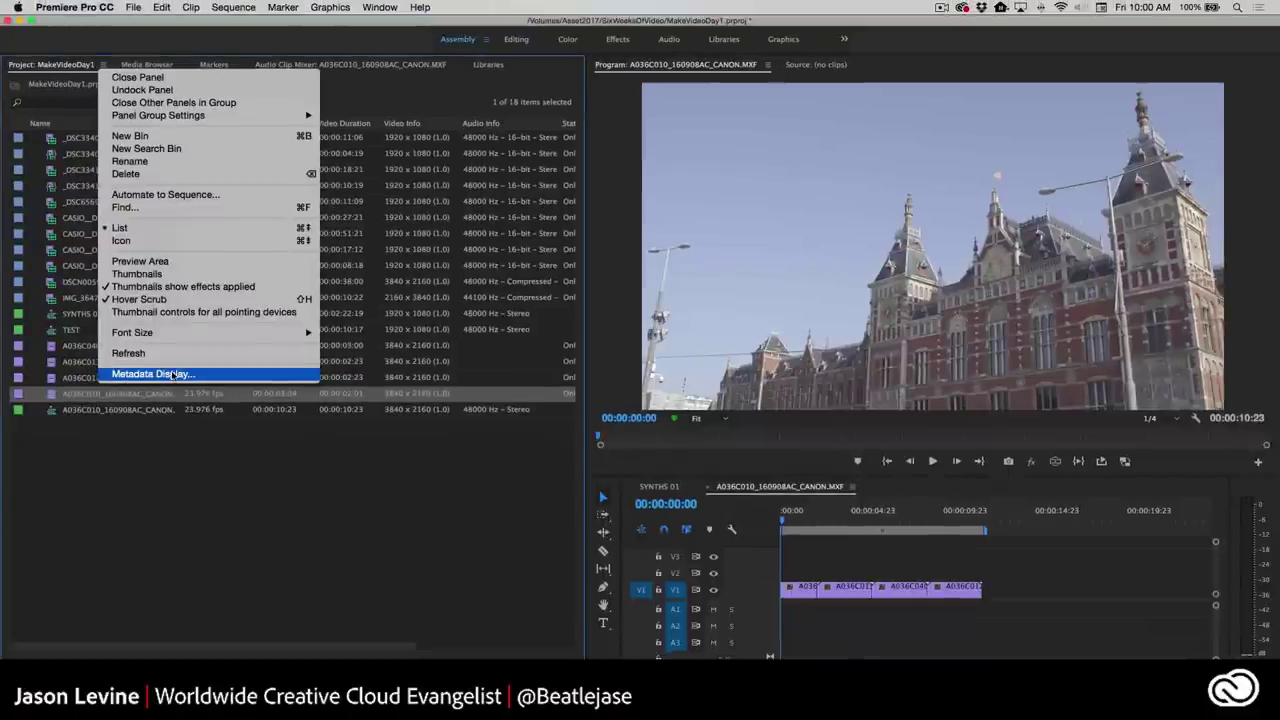
In Metadata Display, check Video Codec and Proxy under Premiere Pro Project Metadata.
{"action": "left_click", "coordinate": [172, 376]}
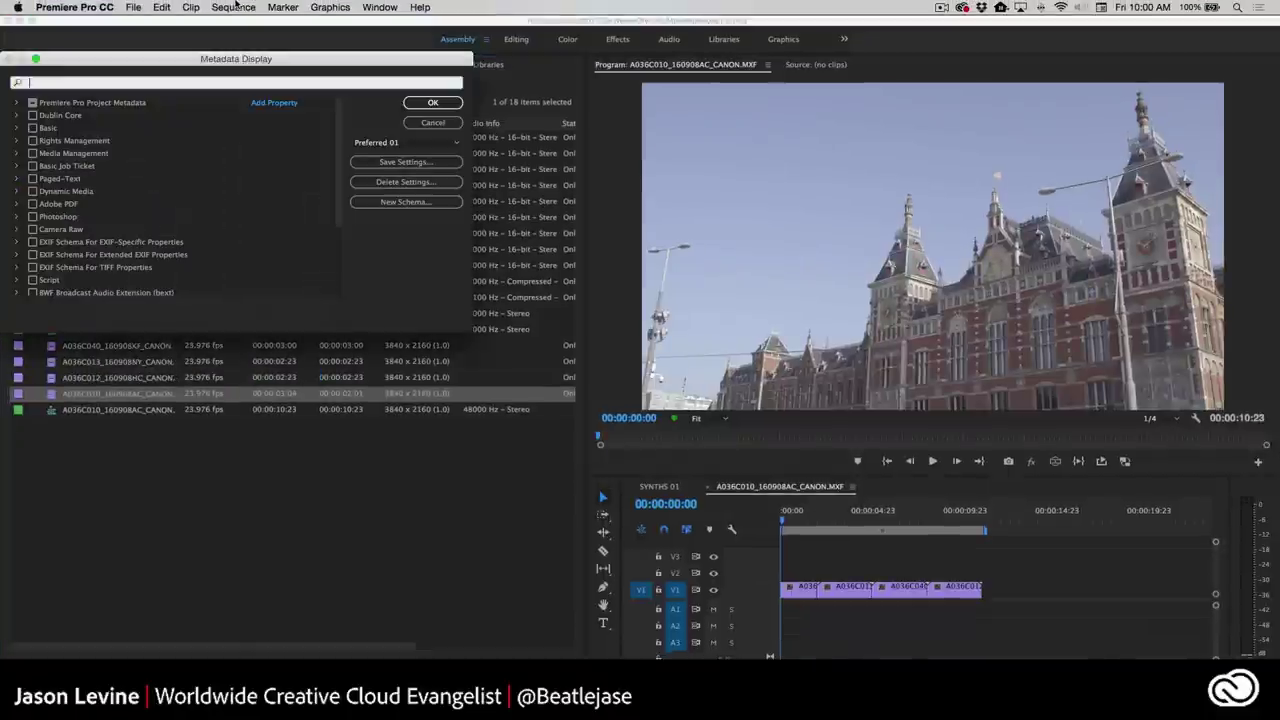
{"action": "left_click_drag", "start_coordinate": [250, 72], "coordinate": [603, 60]}
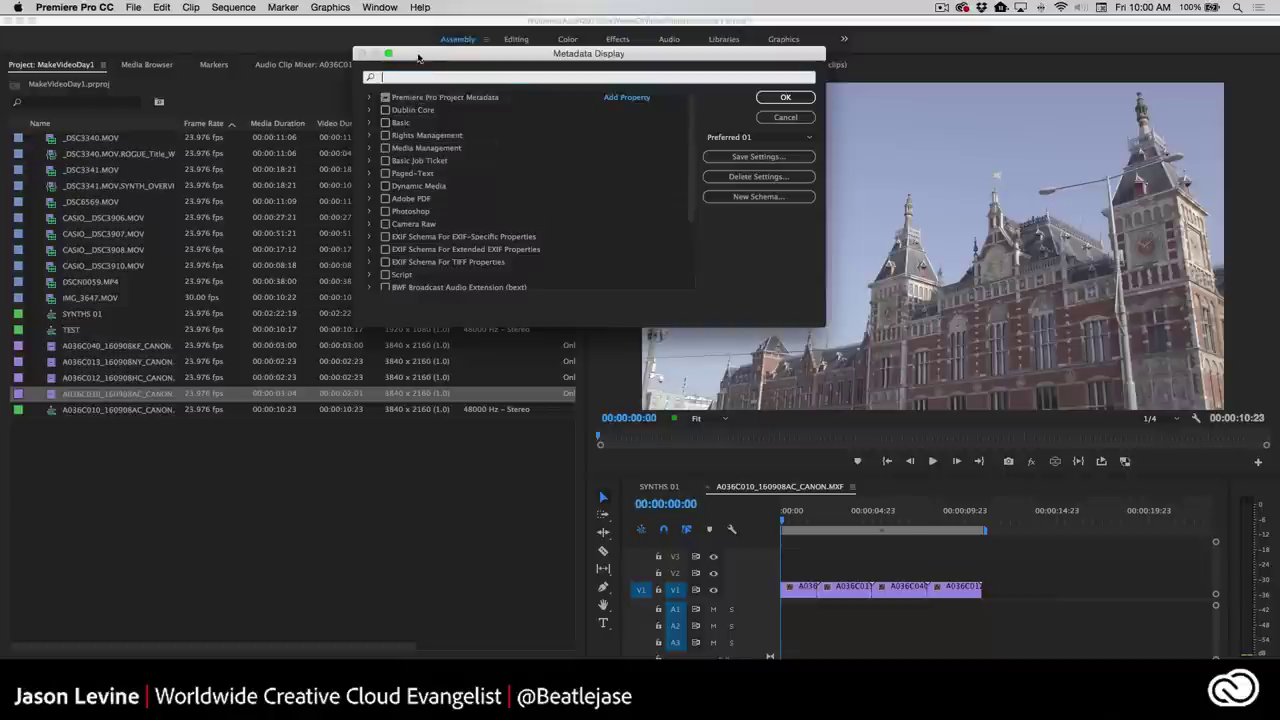
{"action": "left_click_drag", "start_coordinate": [423, 52], "coordinate": [666, 58]}
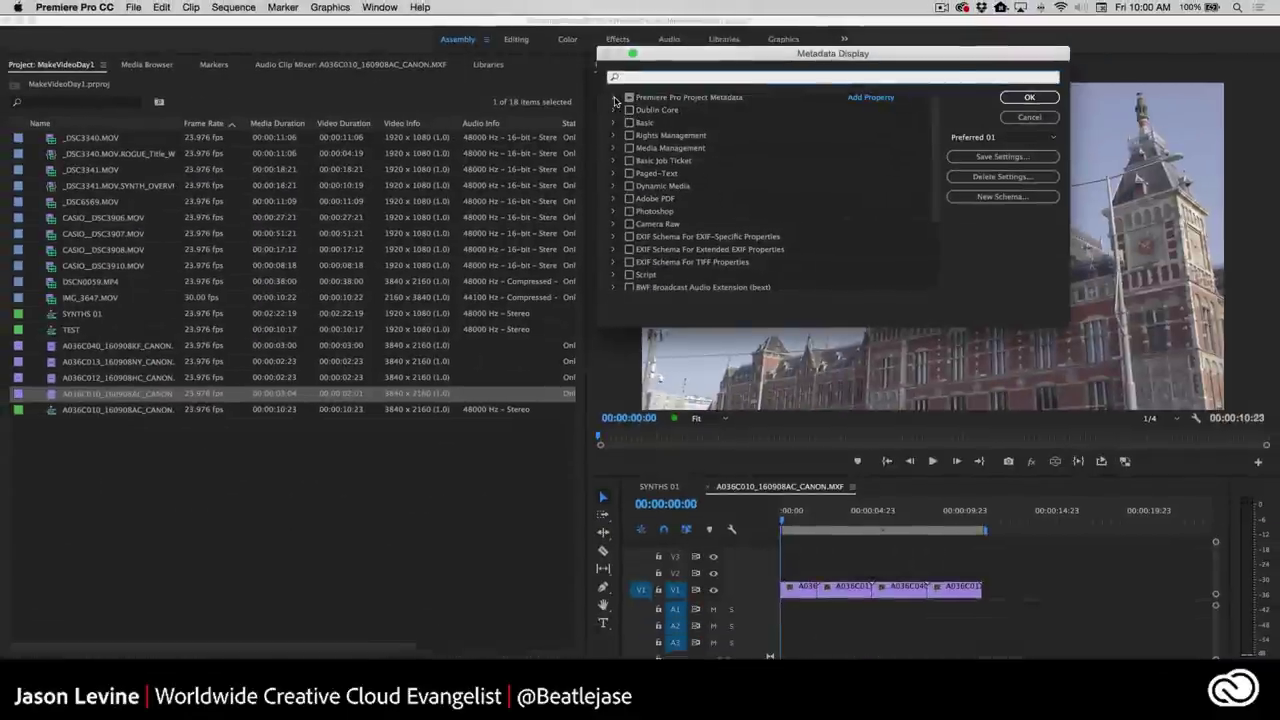
{"action": "left_click", "coordinate": [614, 97]}
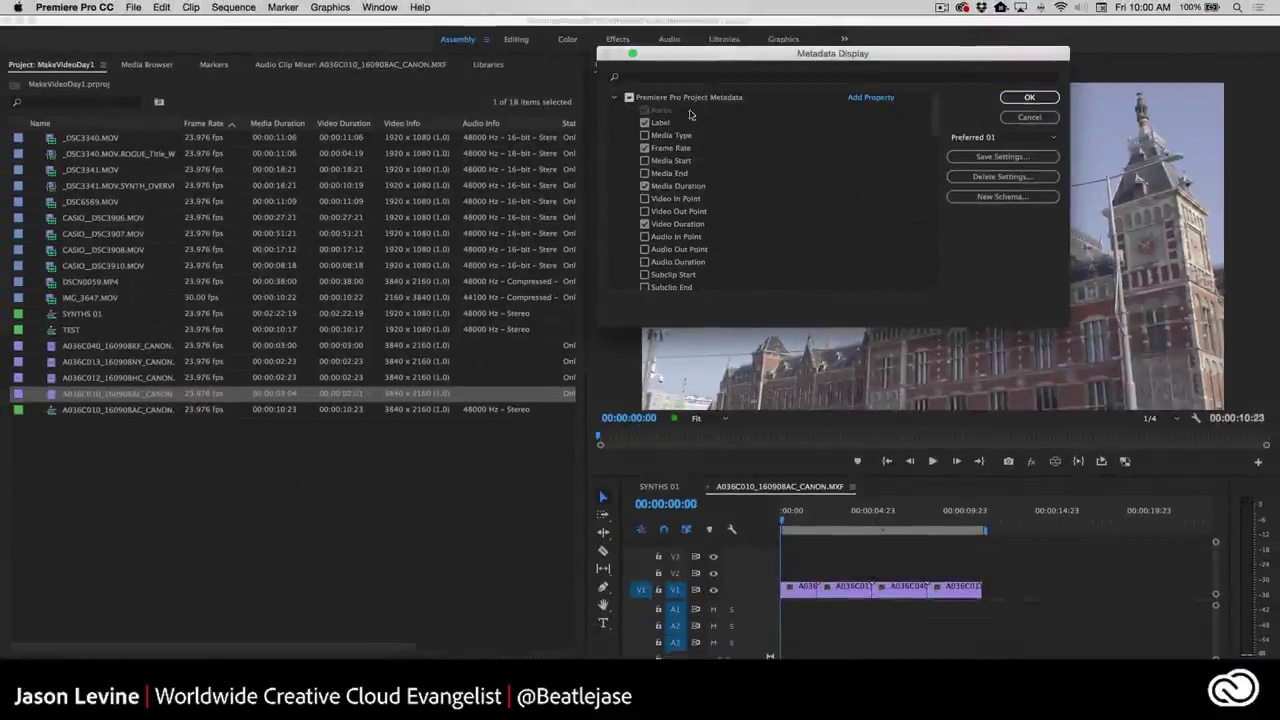
{"action": "left_click_drag", "start_coordinate": [936, 122], "coordinate": [946, 232]}
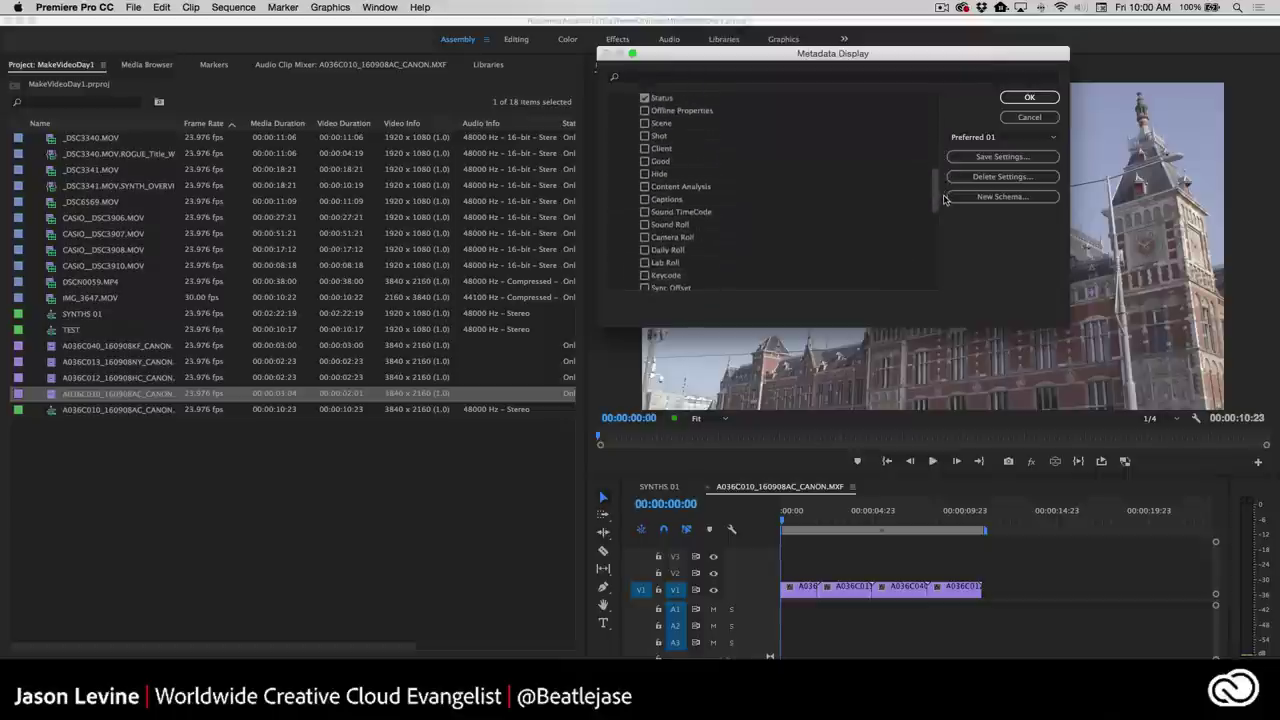
{"action": "scroll", "coordinate": [946, 232], "scroll_direction": "up", "scroll_amount": 2}
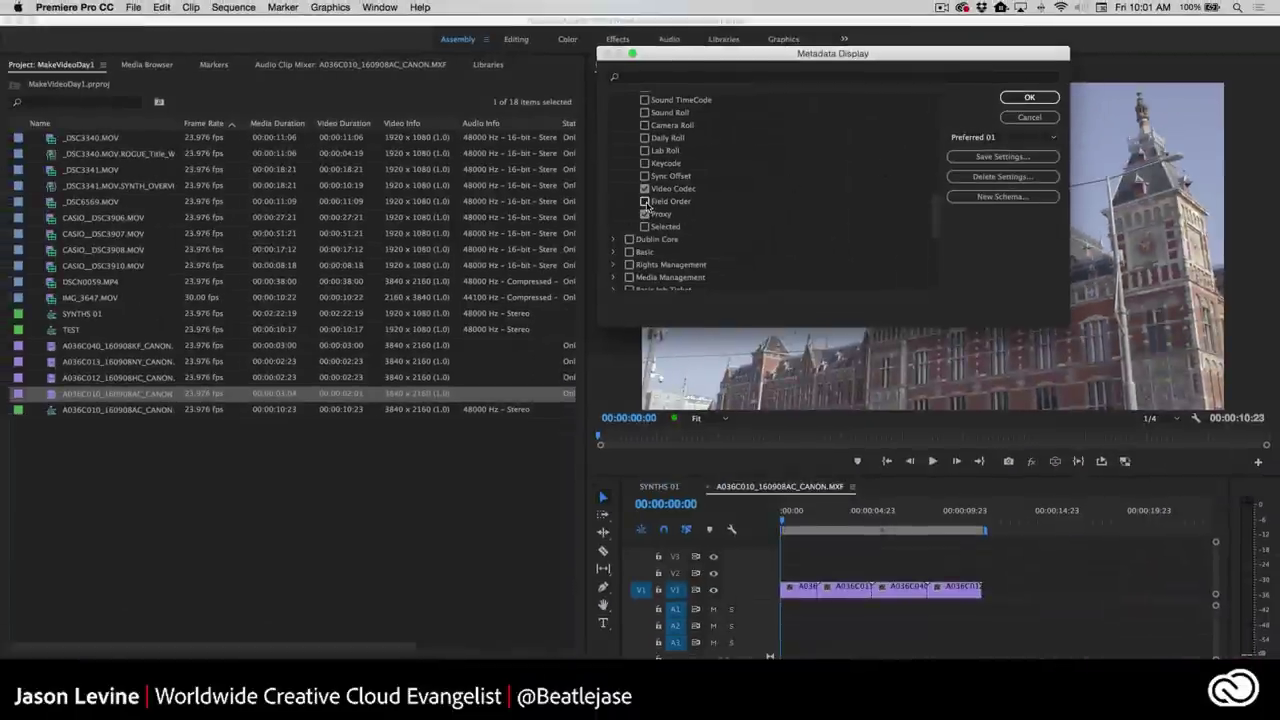
{"action": "left_click", "coordinate": [645, 188]}
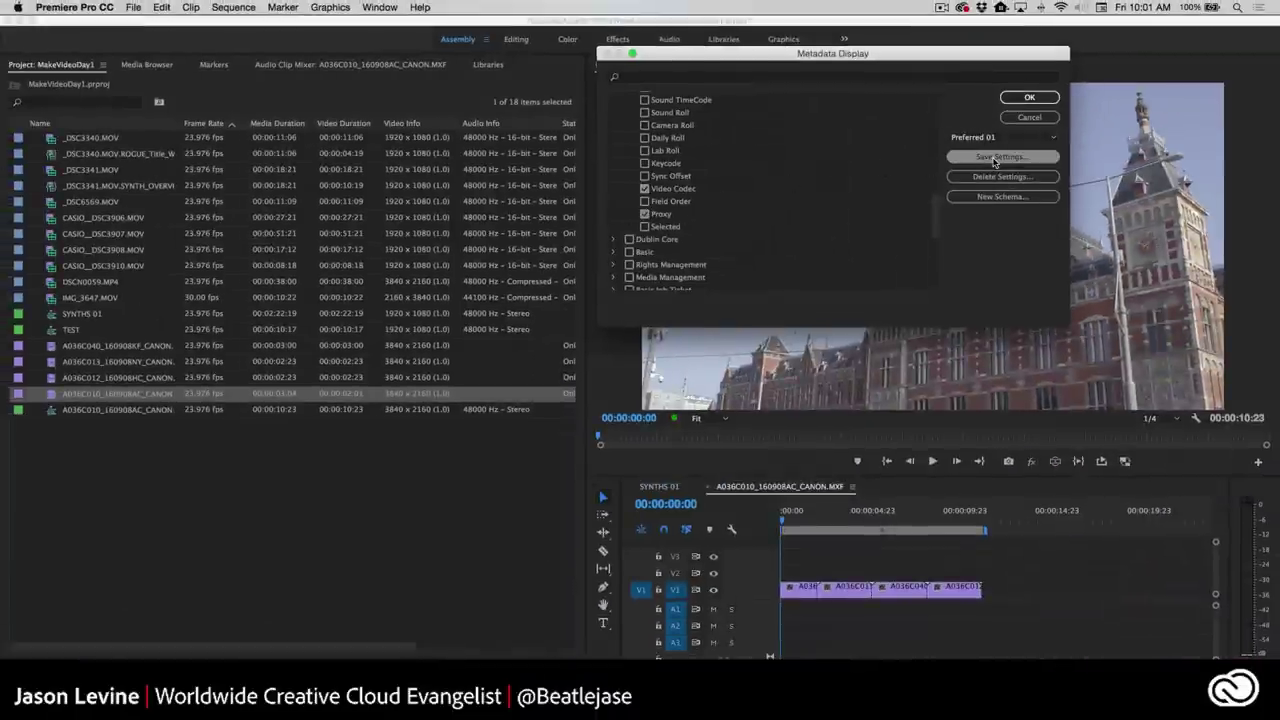
{"action": "left_click", "coordinate": [1030, 117]}
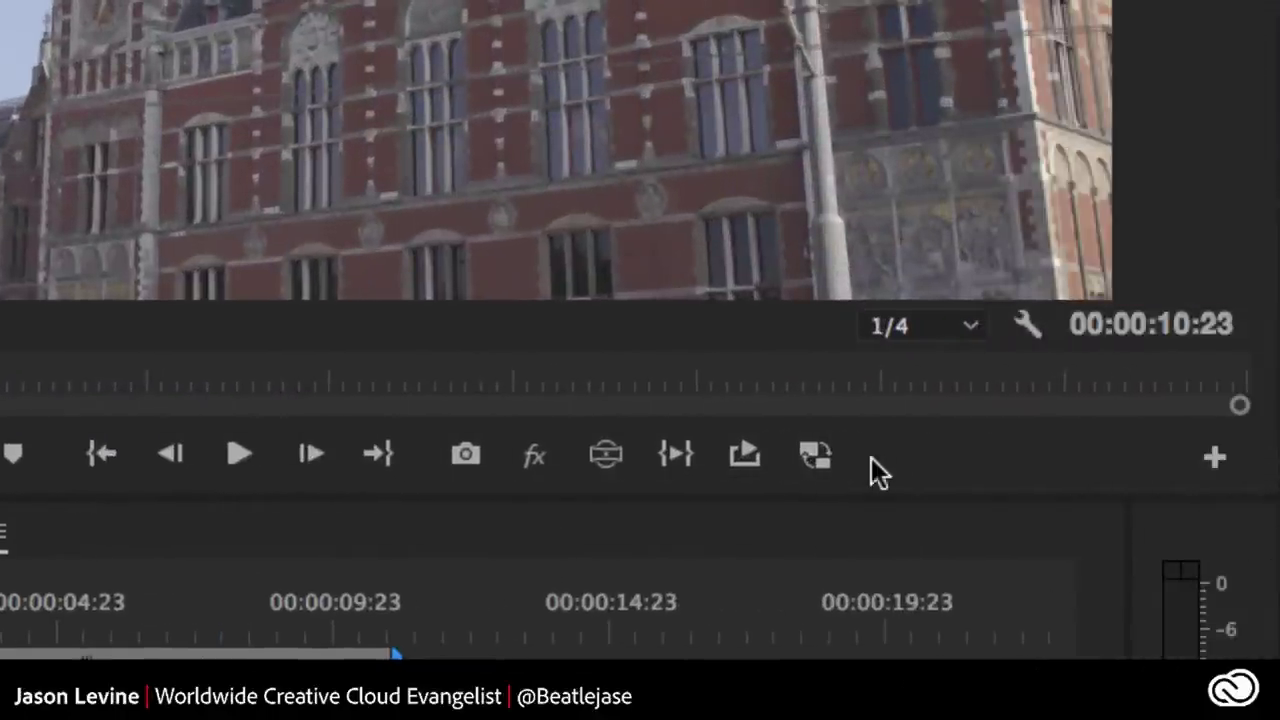
Turn on proxy playback and play the 4K sequence forward and in reverse.
{"action": "left_click", "coordinate": [1118, 453]}
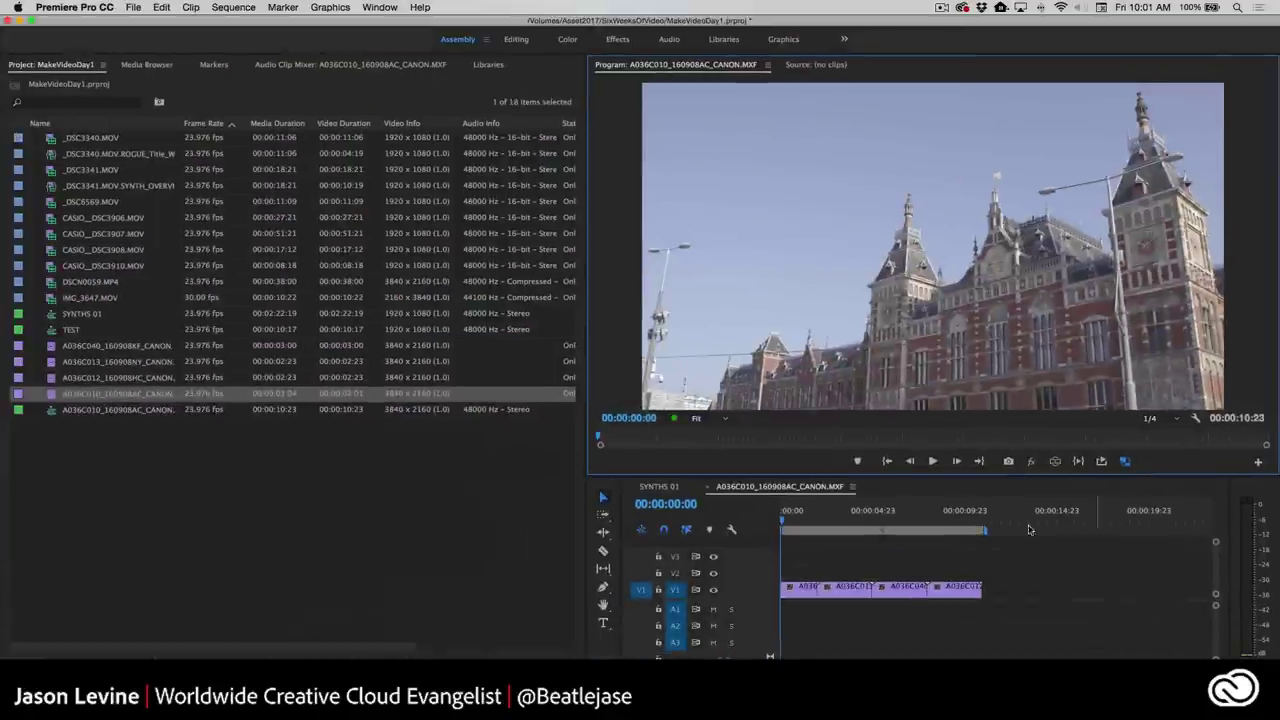
{"action": "key", "text": "space"}
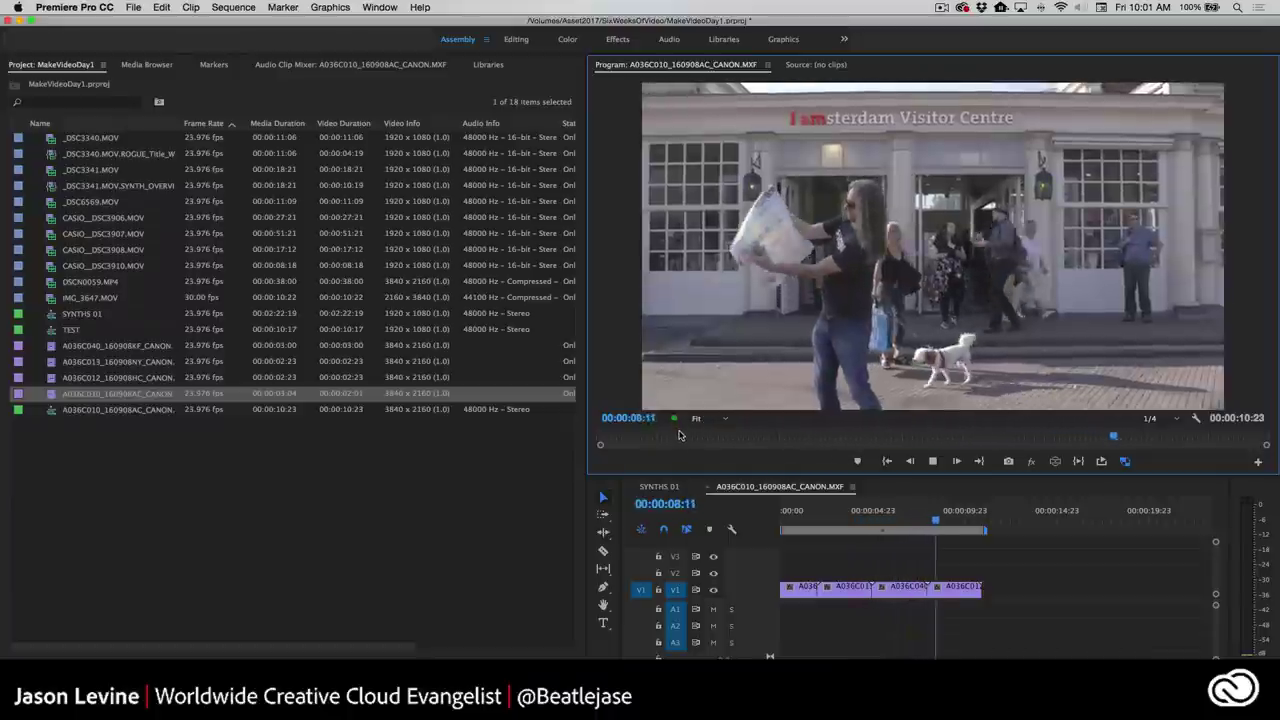
{"action": "key", "text": "space"}
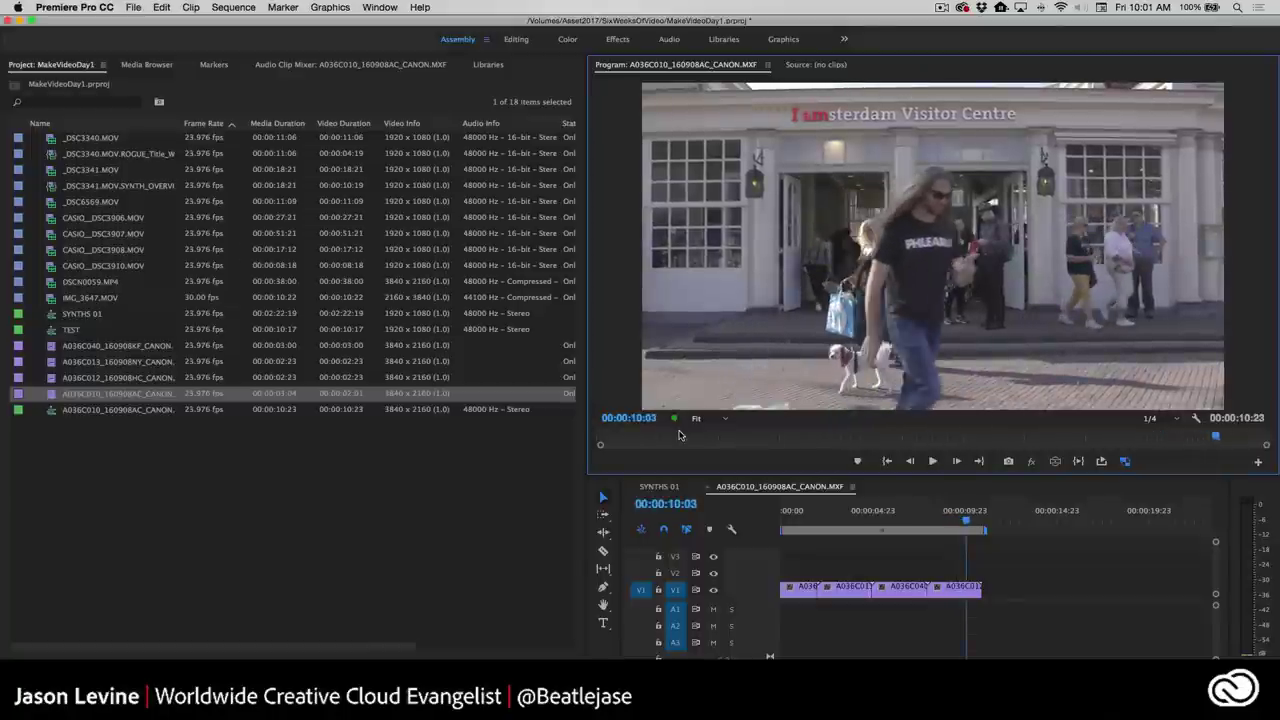
{"action": "key", "text": "j"}
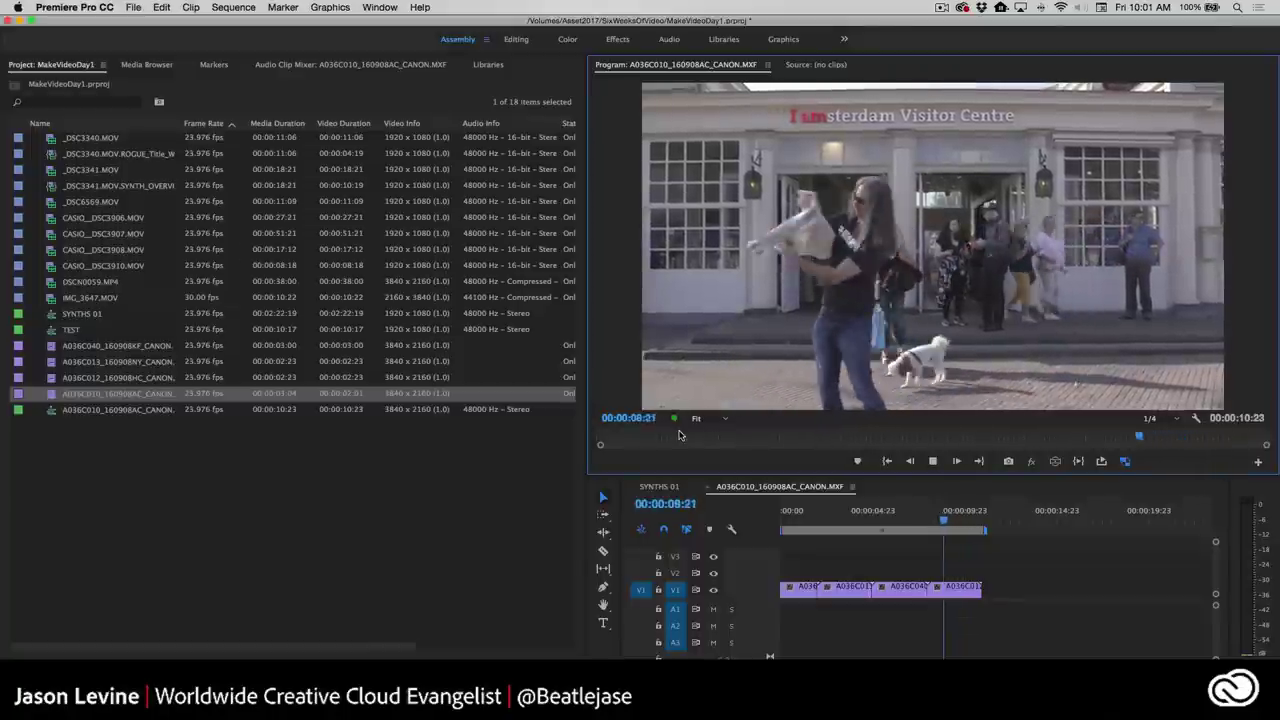
Set playback resolution to Full, replay in reverse, and compare with proxies off, then on.
{"action": "left_click", "coordinate": [1160, 418]}
{"action": "left_click", "coordinate": [1160, 435]}
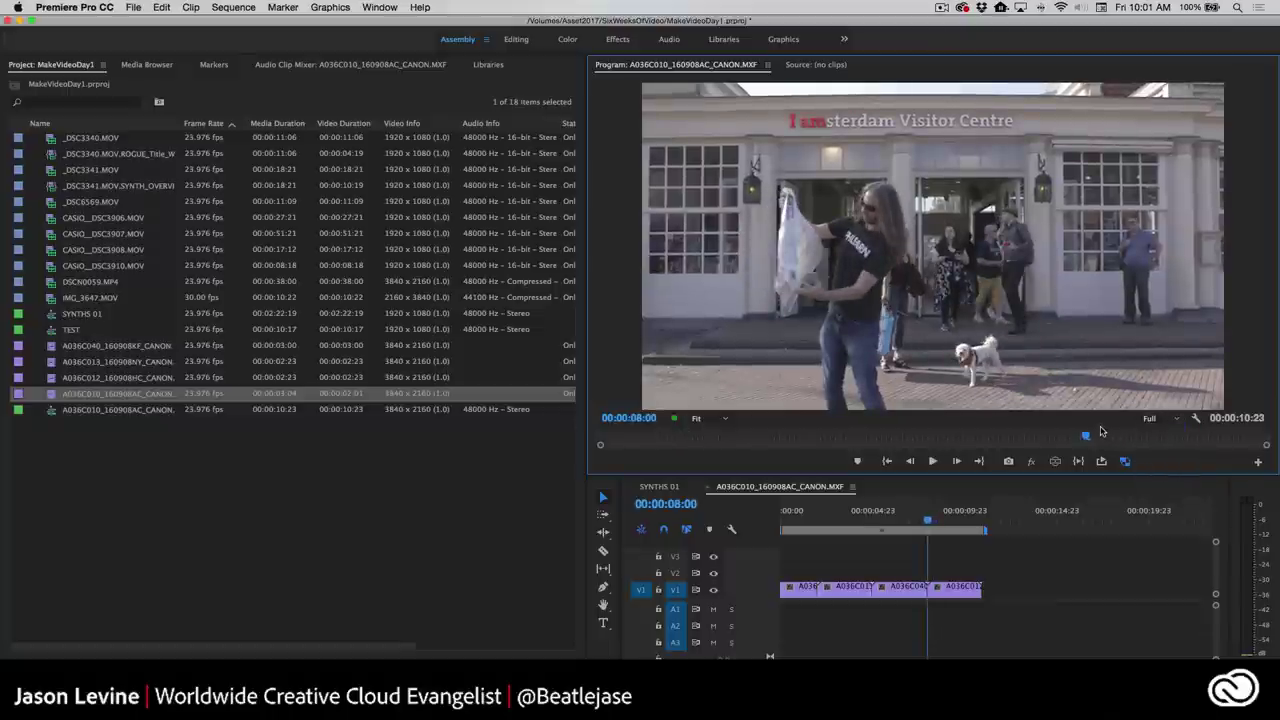
{"action": "key", "text": "j"}
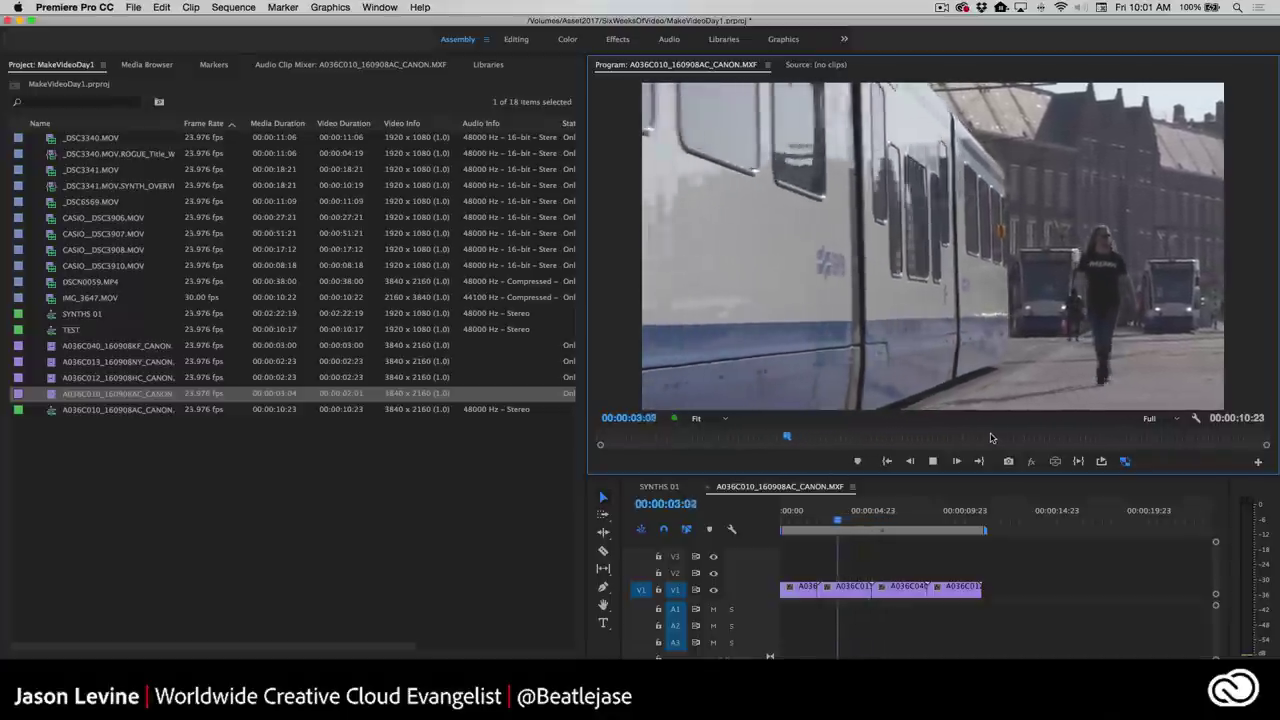
{"action": "key", "text": "k"}
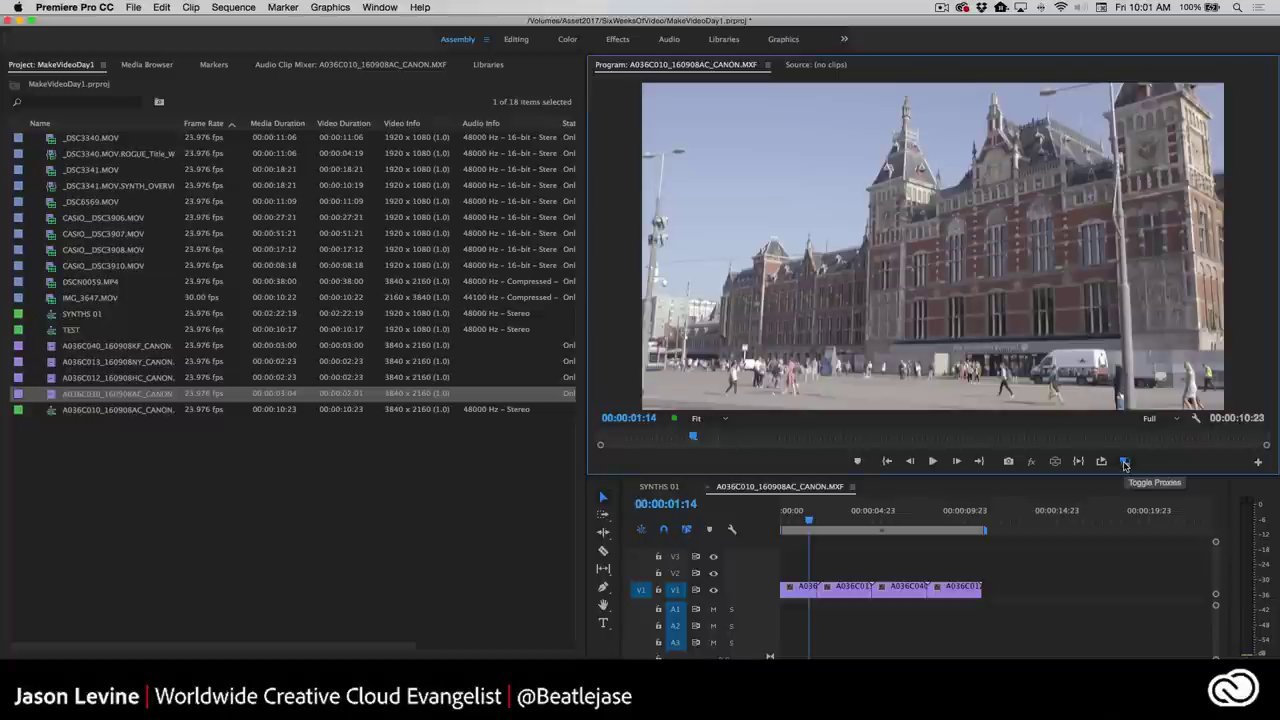
{"action": "left_click", "coordinate": [1125, 463]}
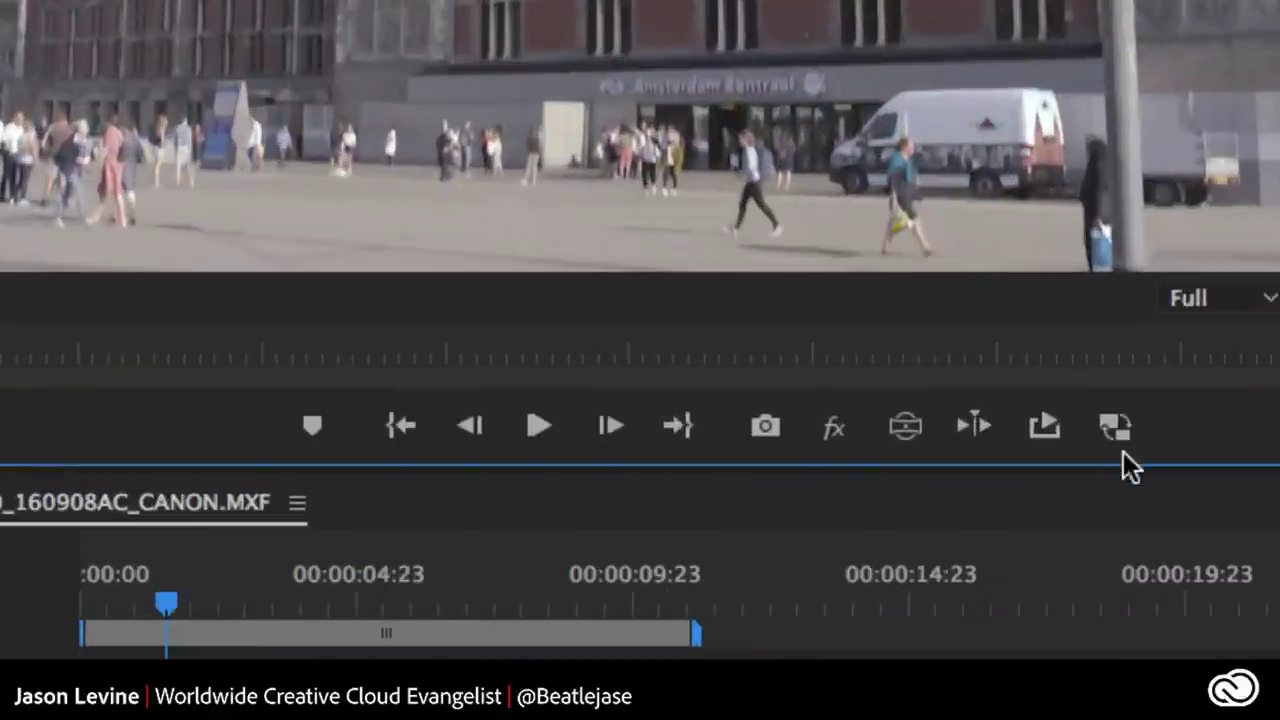
{"action": "left_click", "coordinate": [1118, 438]}
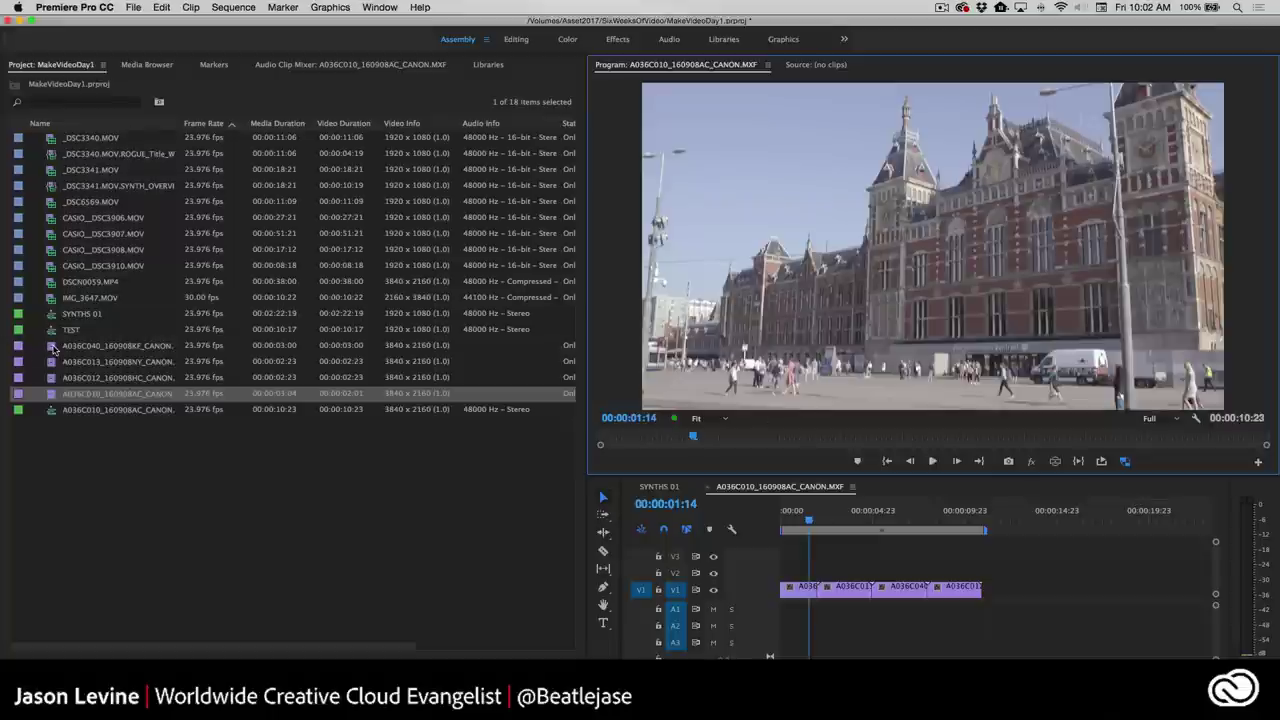
{"action": "mouse_move", "coordinate": [54, 347]}
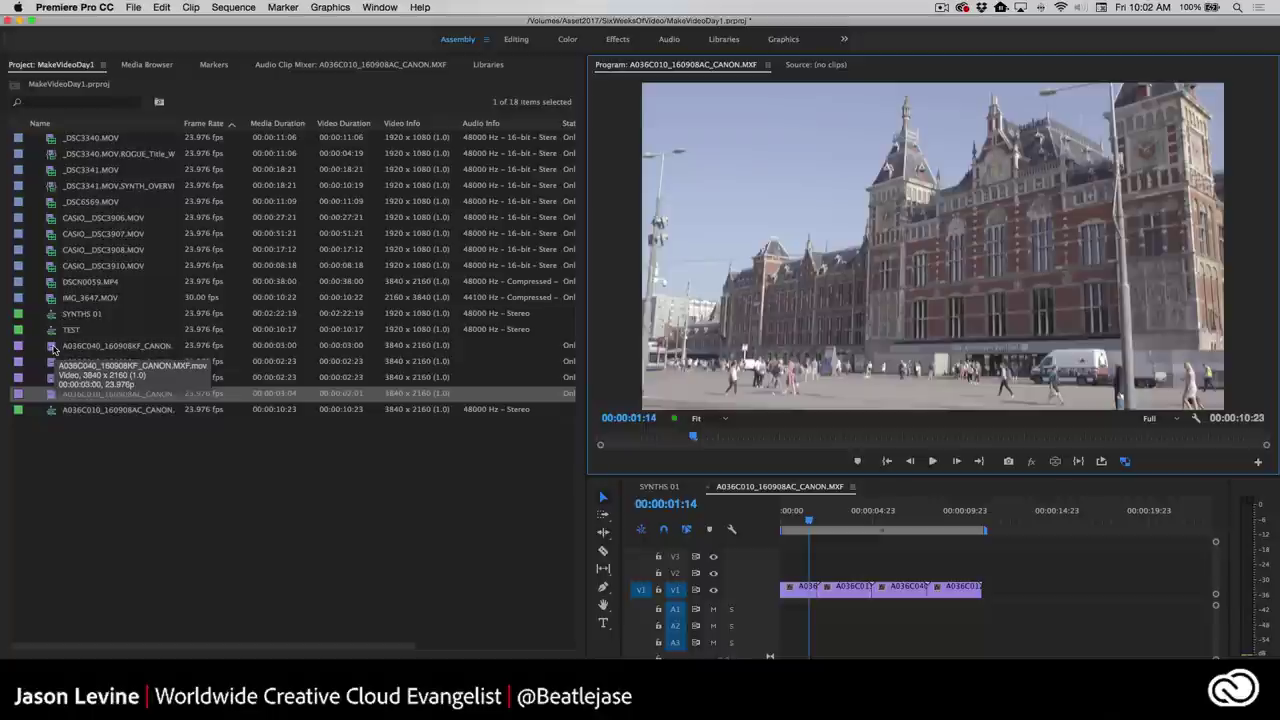
Show the Libraries panel with the Creative Cloud library's Videos and Looks collections.
{"action": "right_click", "coordinate": [54, 348]}
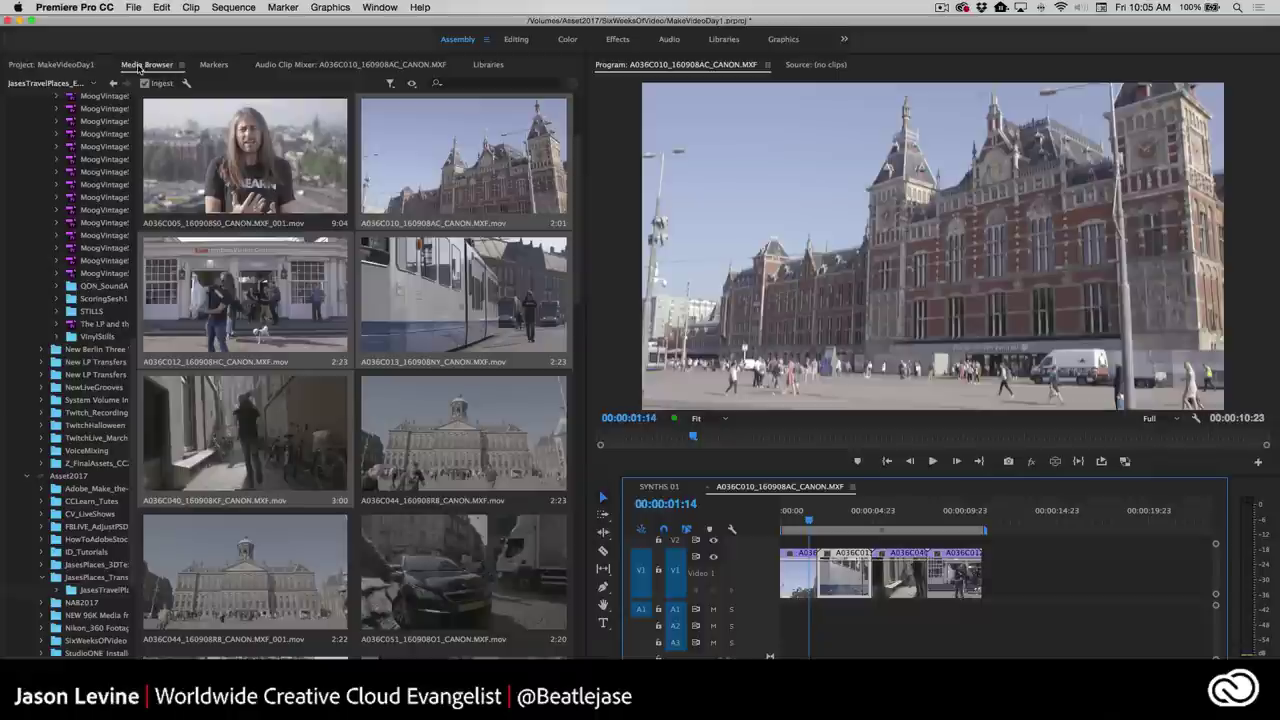
{"action": "left_click", "coordinate": [507, 67]}
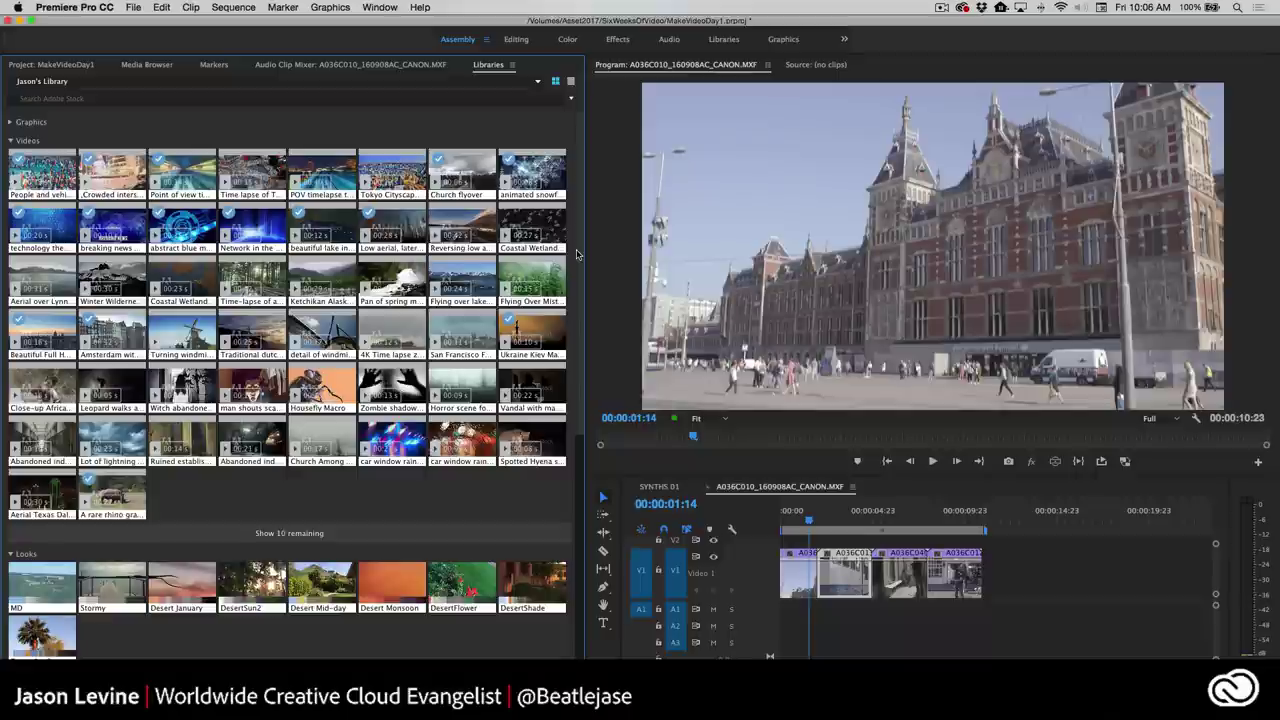
Search Adobe Stock for 'amsterdam' and save a canal-and-street clip preview to the library.
{"action": "left_click", "coordinate": [92, 97]}
{"action": "type", "text": "amst"}
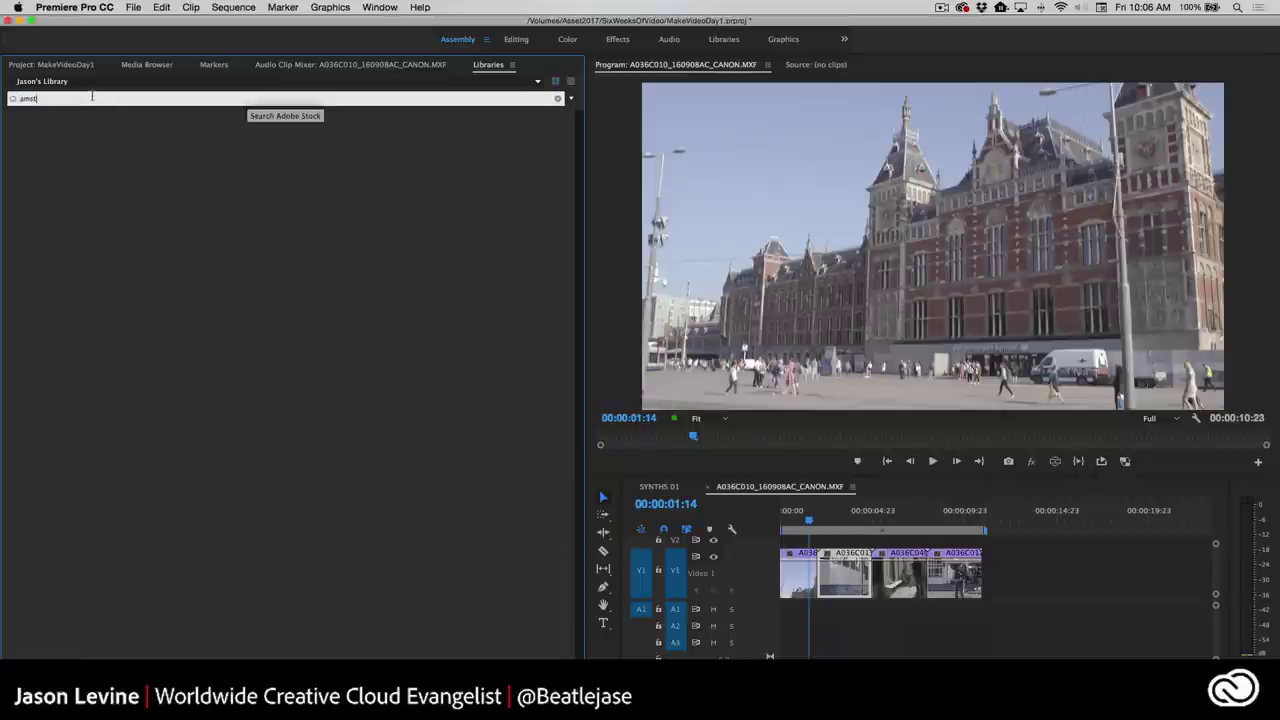
{"action": "type", "text": "erdam"}
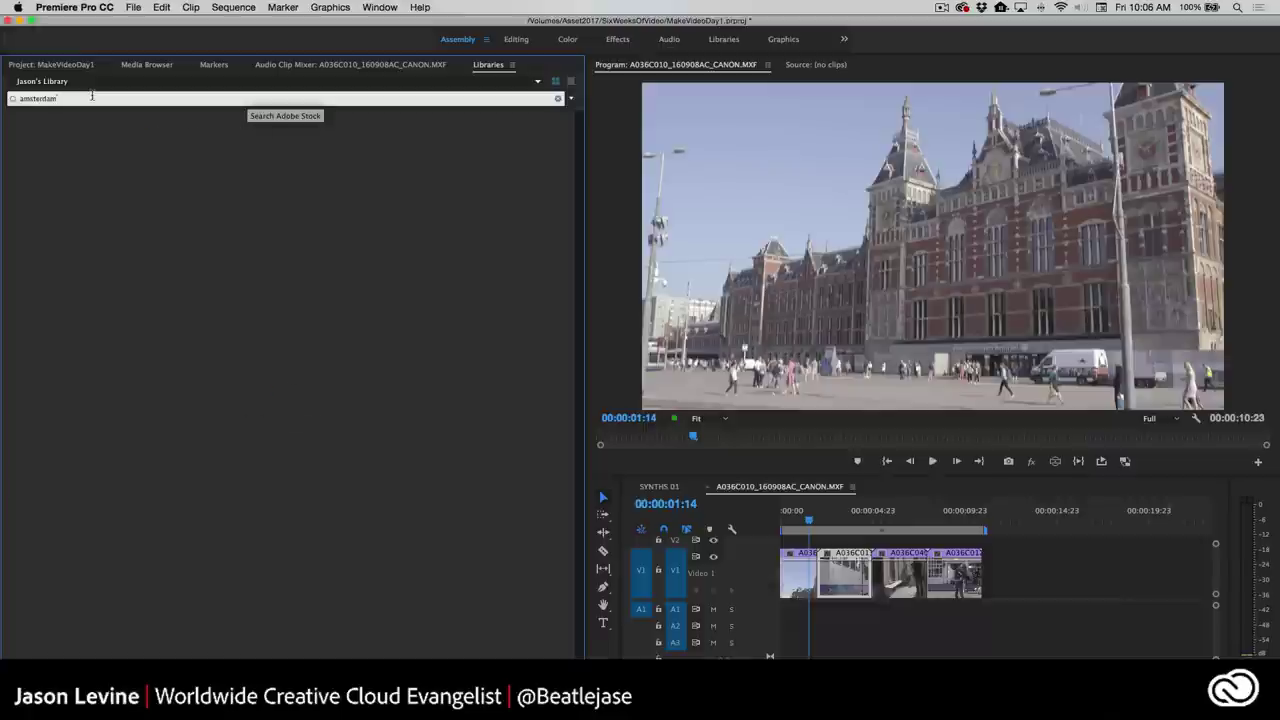
{"action": "key", "text": "Return"}
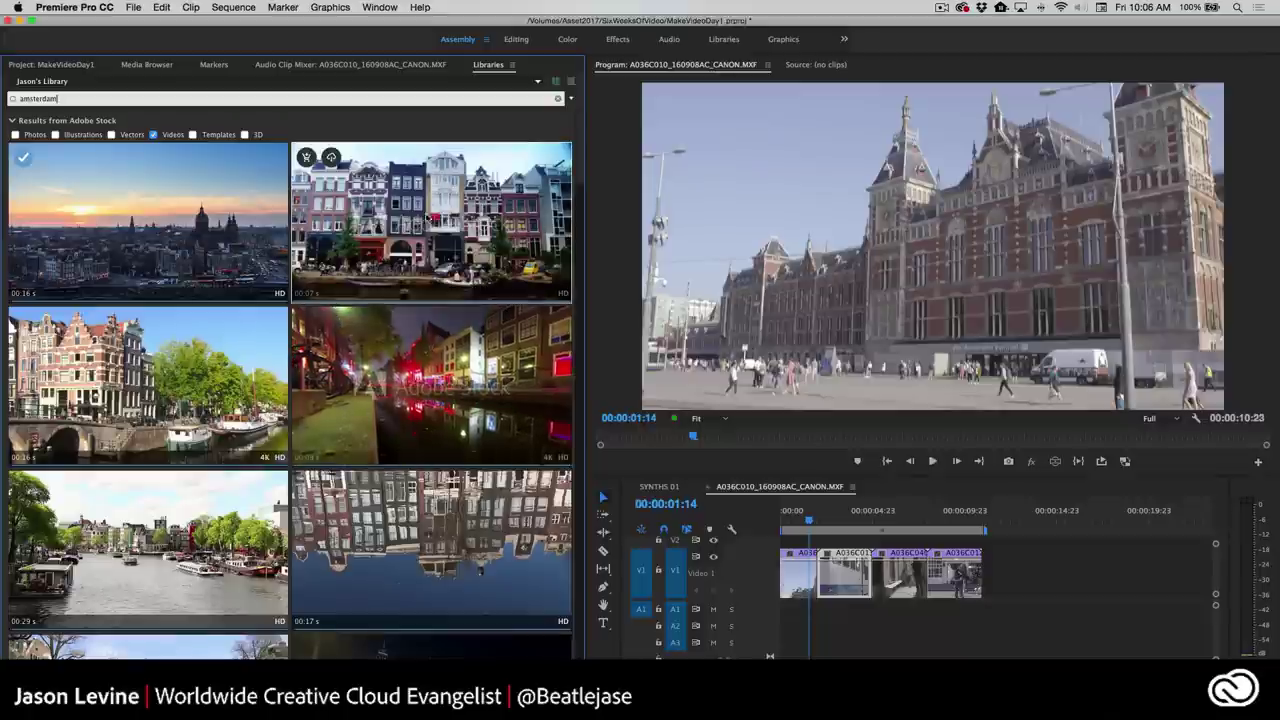
{"action": "mouse_move", "coordinate": [431, 221]}
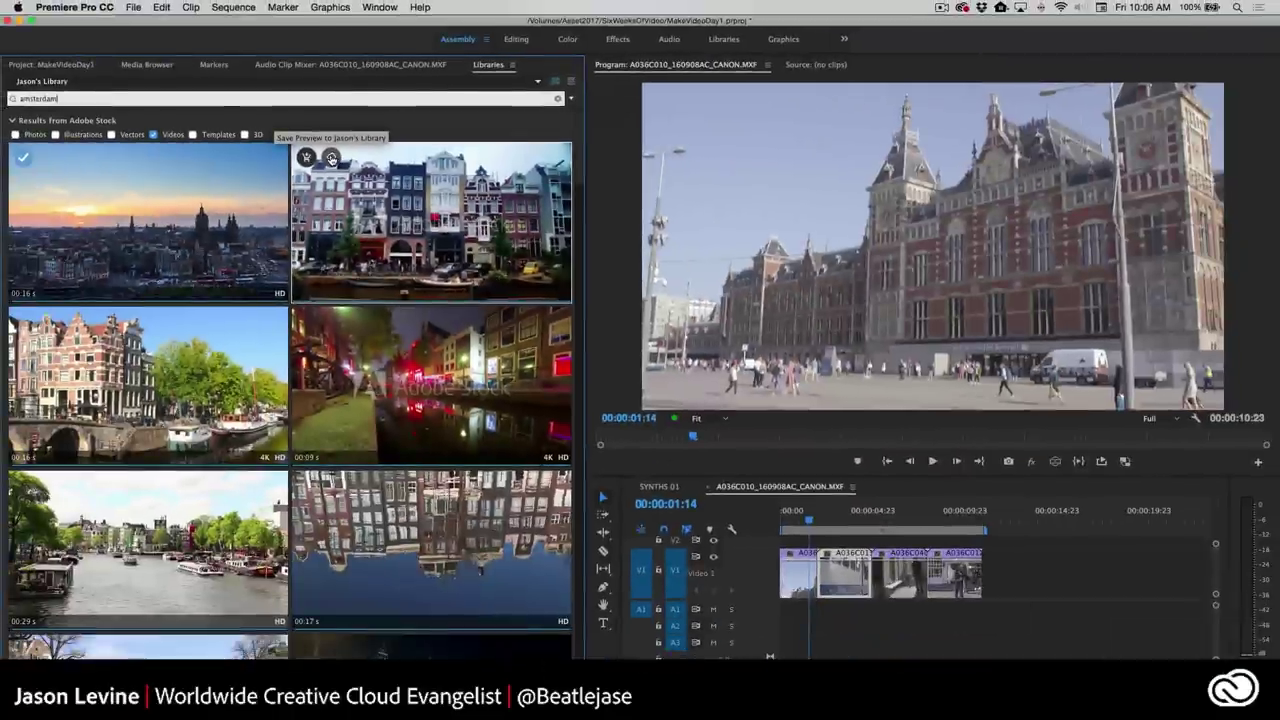
{"action": "left_click", "coordinate": [331, 158]}
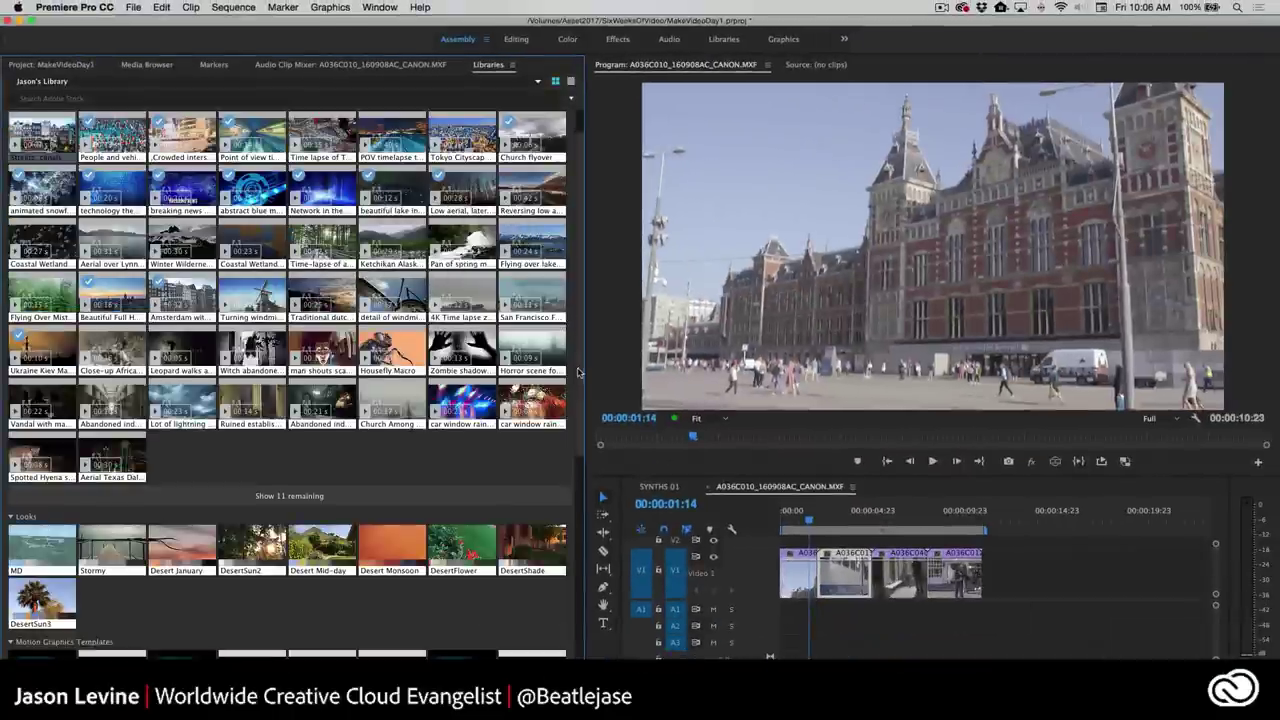
Add the Amsterdam stock clip from the library to the project, downloading it and building its proxy.
{"action": "scroll", "coordinate": [579, 373], "scroll_direction": "up", "scroll_amount": 2}
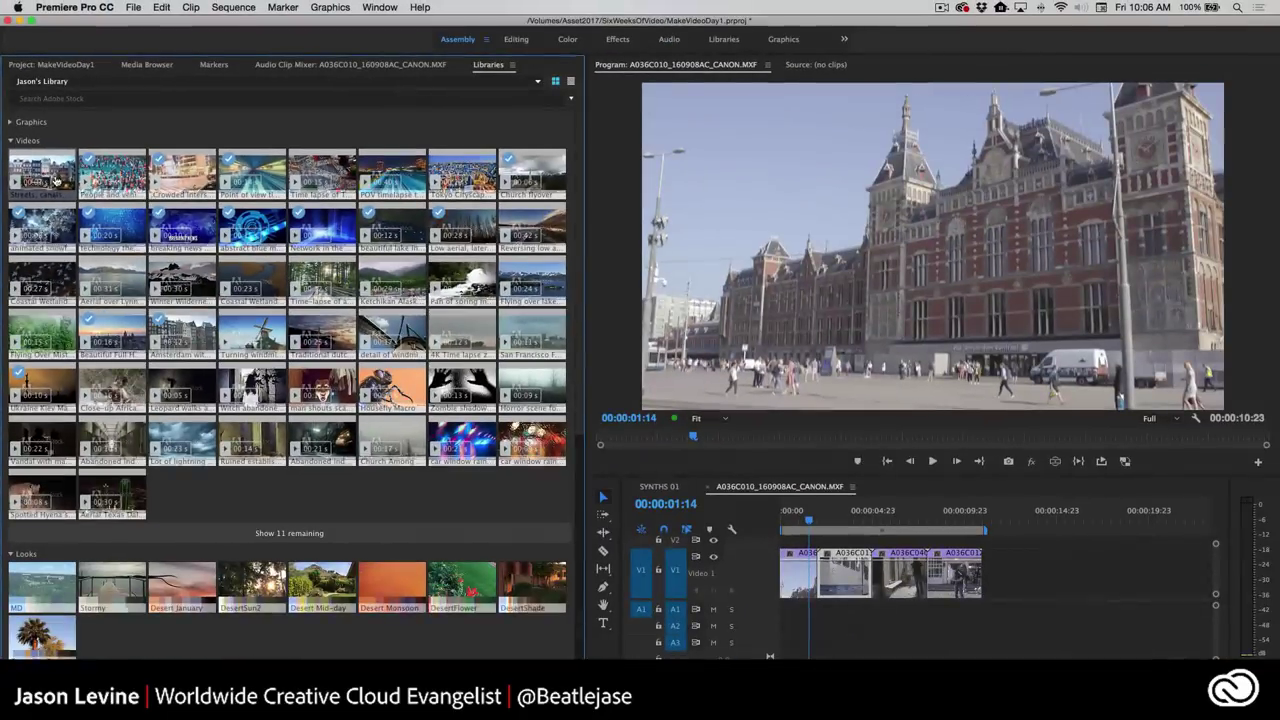
{"action": "right_click", "coordinate": [55, 166]}
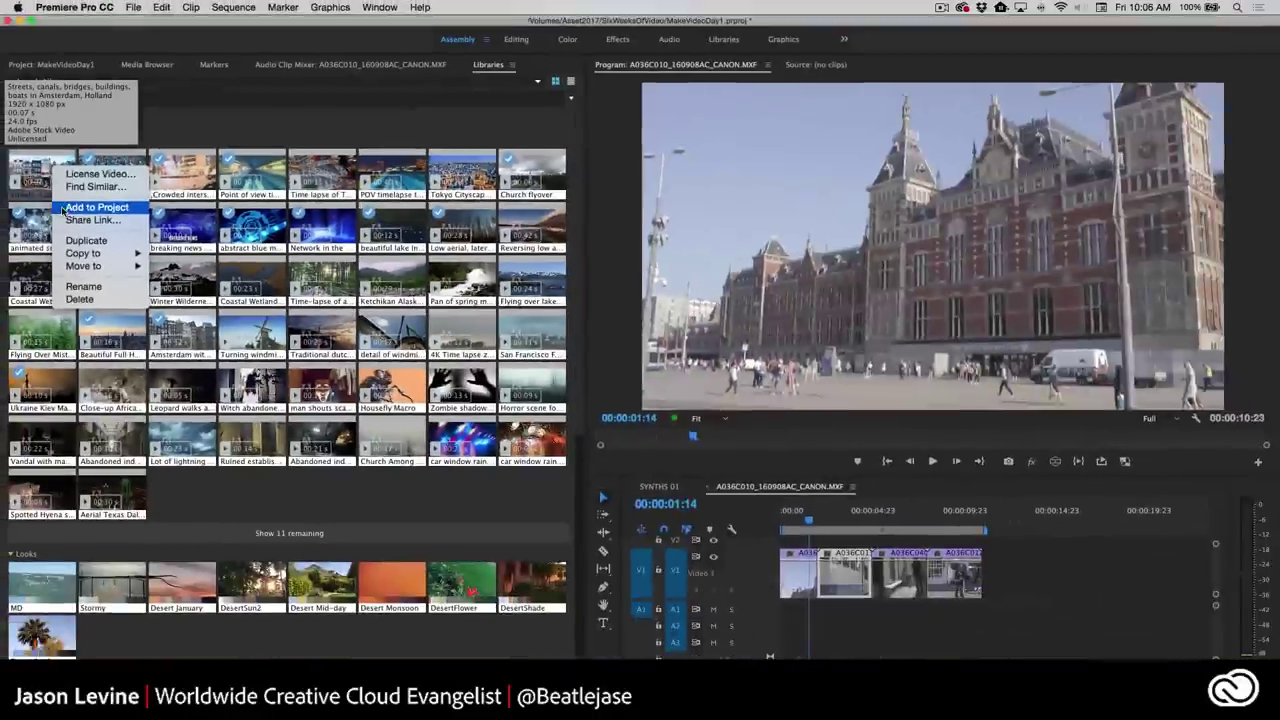
{"action": "left_click", "coordinate": [94, 207]}
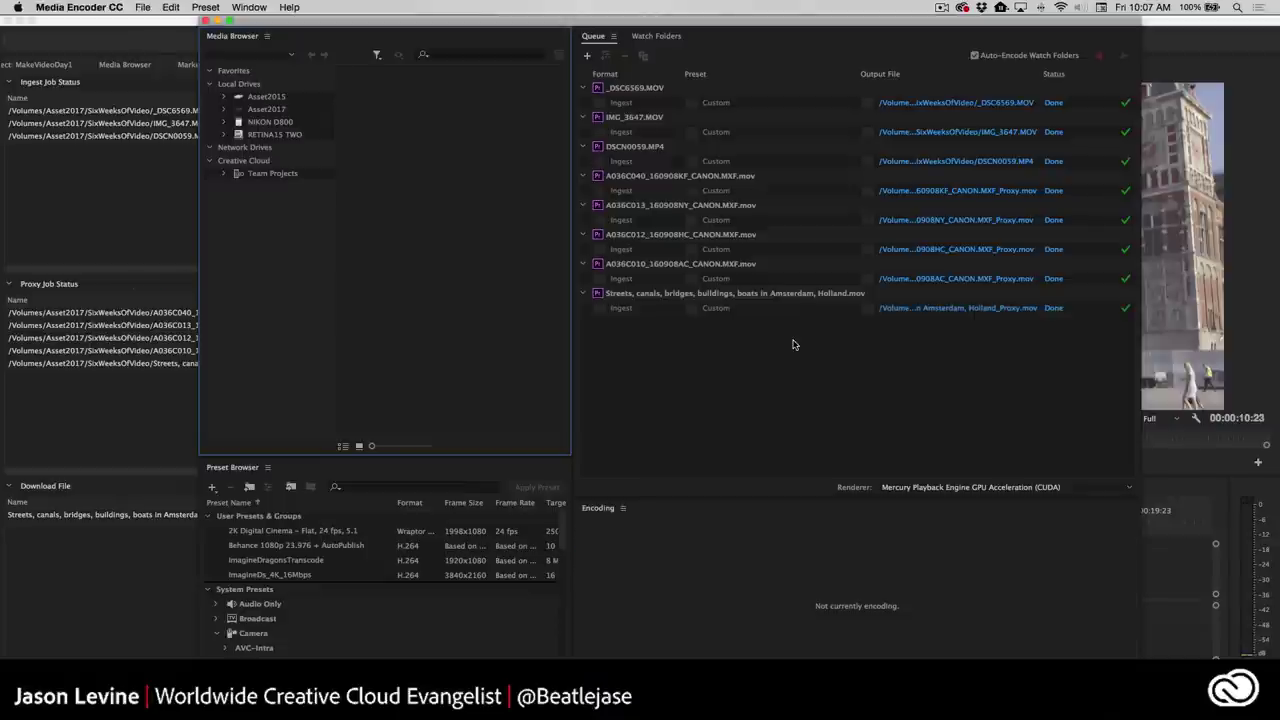
Return to Premiere Pro's Project panel showing the new Streets, canals, bridges clip.
{"action": "key", "text": "super+Tab"}
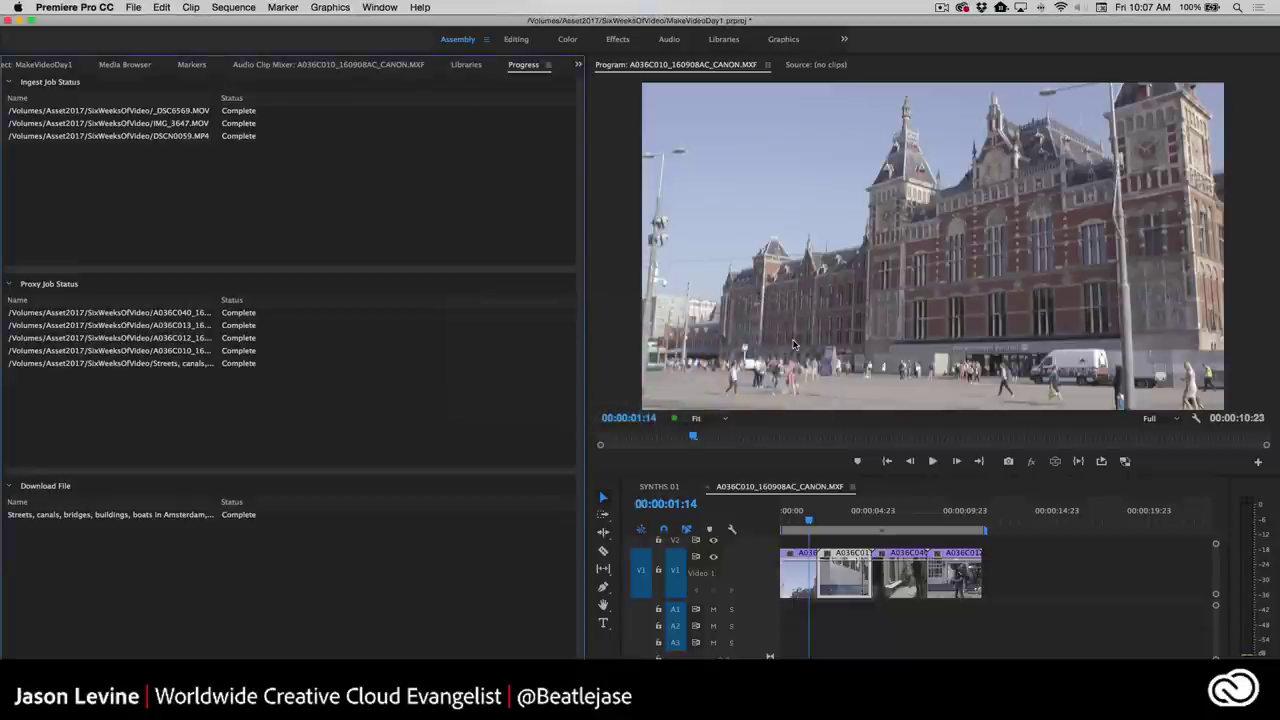
{"action": "left_click", "coordinate": [32, 65]}
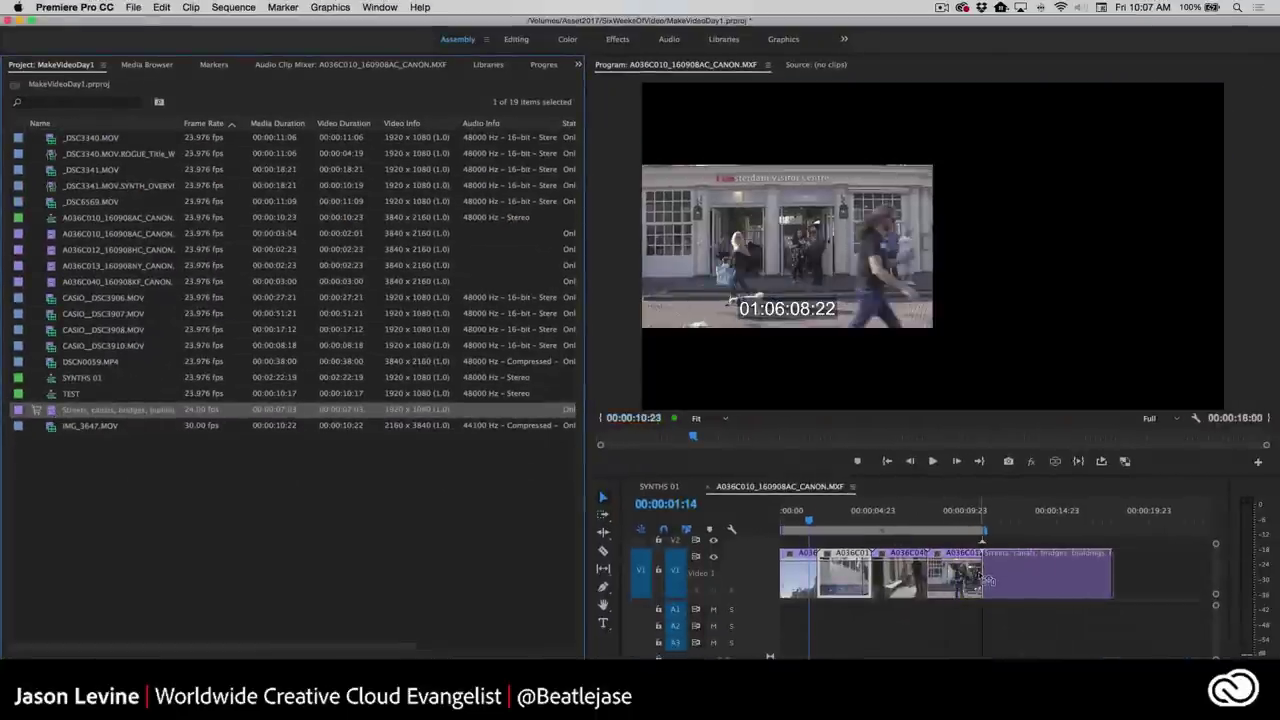
Place the Streets, canals, bridges clip at the sequence end and preview it.
{"action": "left_click_drag", "start_coordinate": [793, 492], "coordinate": [963, 515]}
{"action": "left_click", "coordinate": [963, 515]}
{"action": "key", "text": "space"}
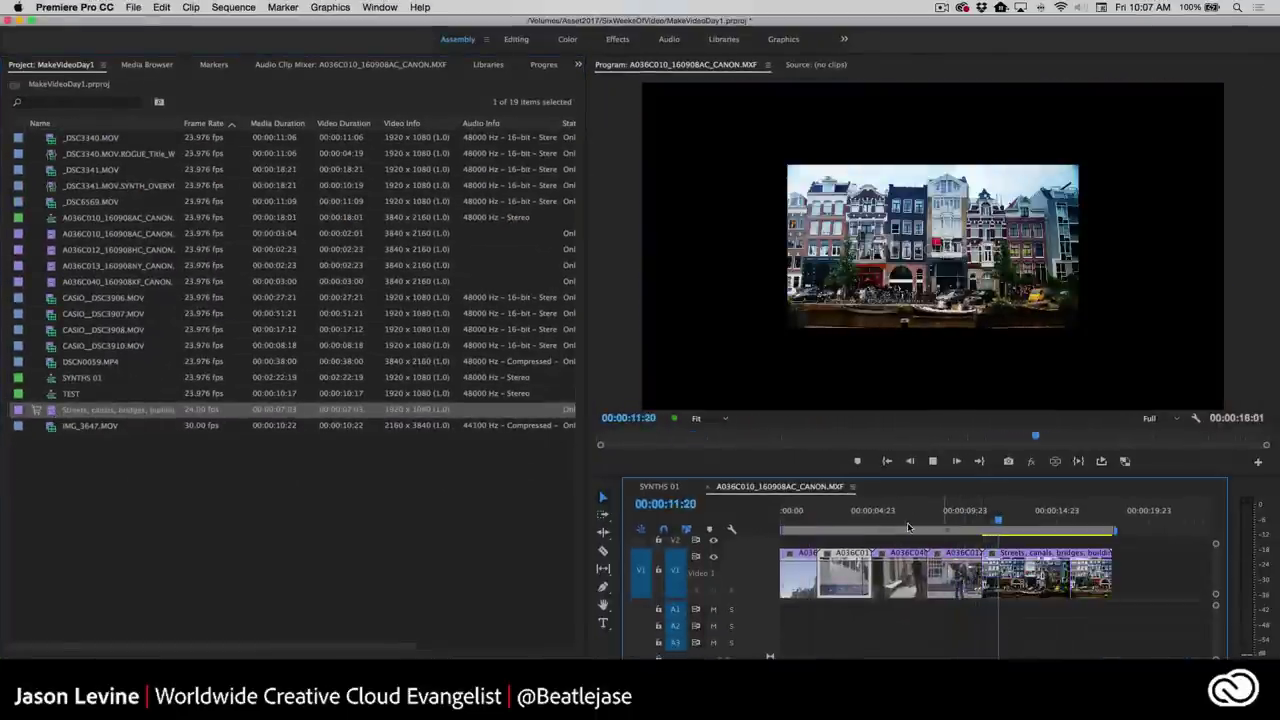
{"action": "key", "text": "space"}
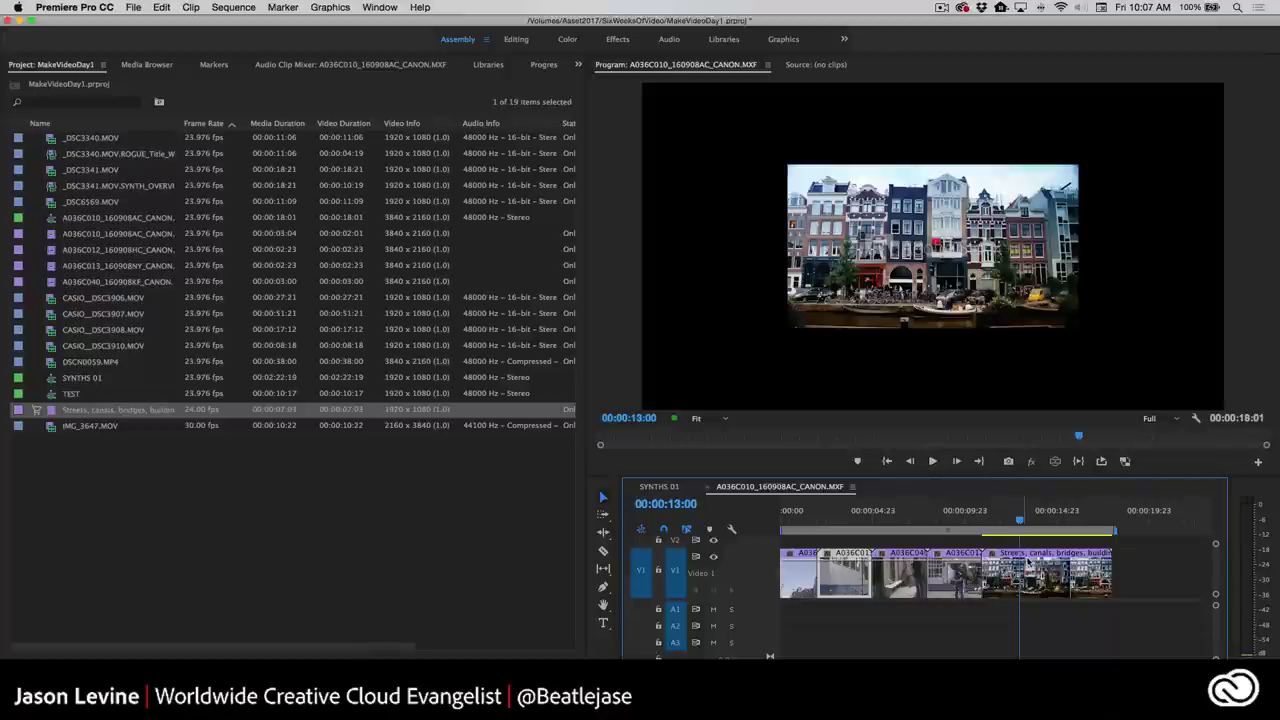
Apply Scale to Frame Size to the stock clip and play back from 00:00:08:22.
{"action": "right_click", "coordinate": [1030, 565]}
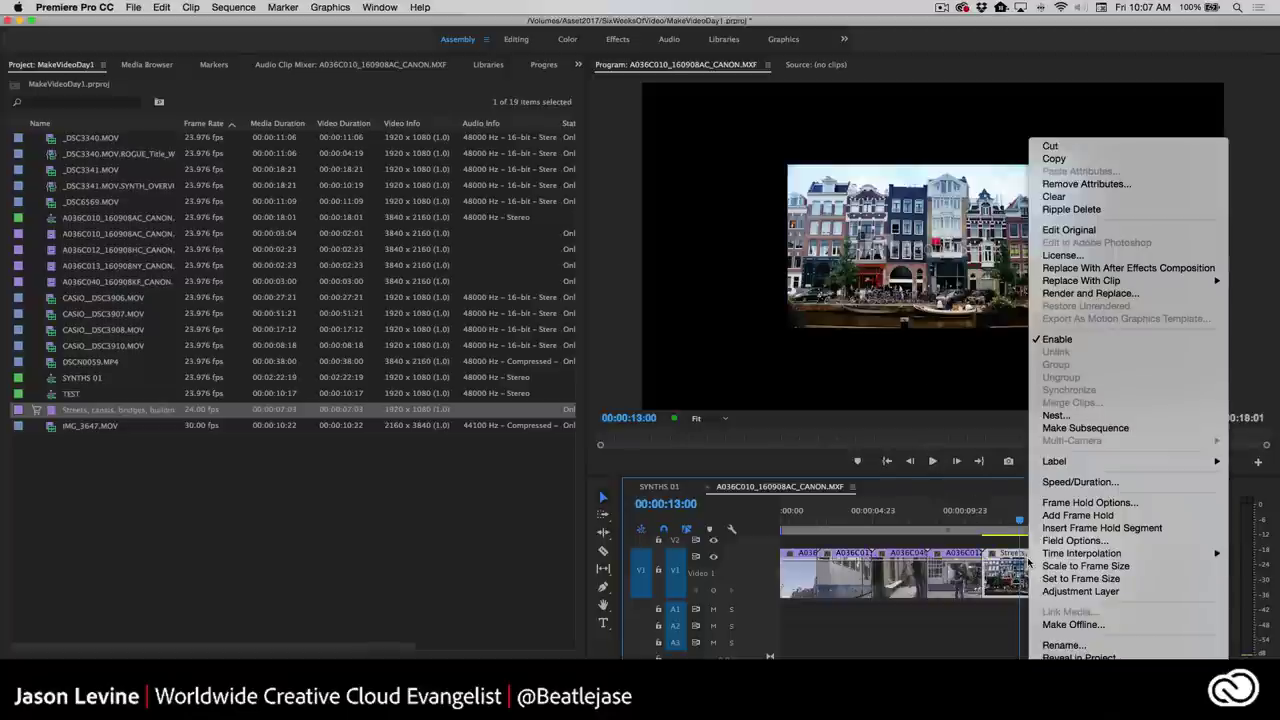
{"action": "left_click", "coordinate": [1093, 566]}
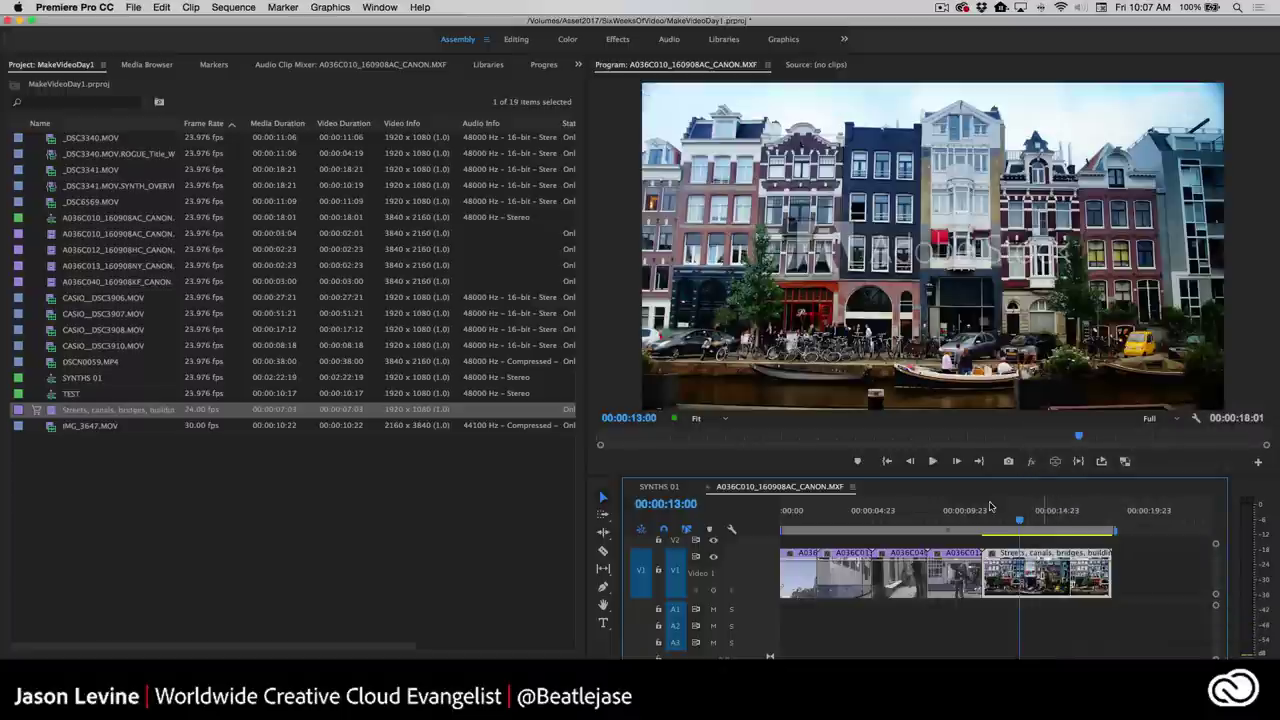
{"action": "left_click_drag", "start_coordinate": [1018, 514], "coordinate": [948, 514]}
{"action": "key", "text": "space"}
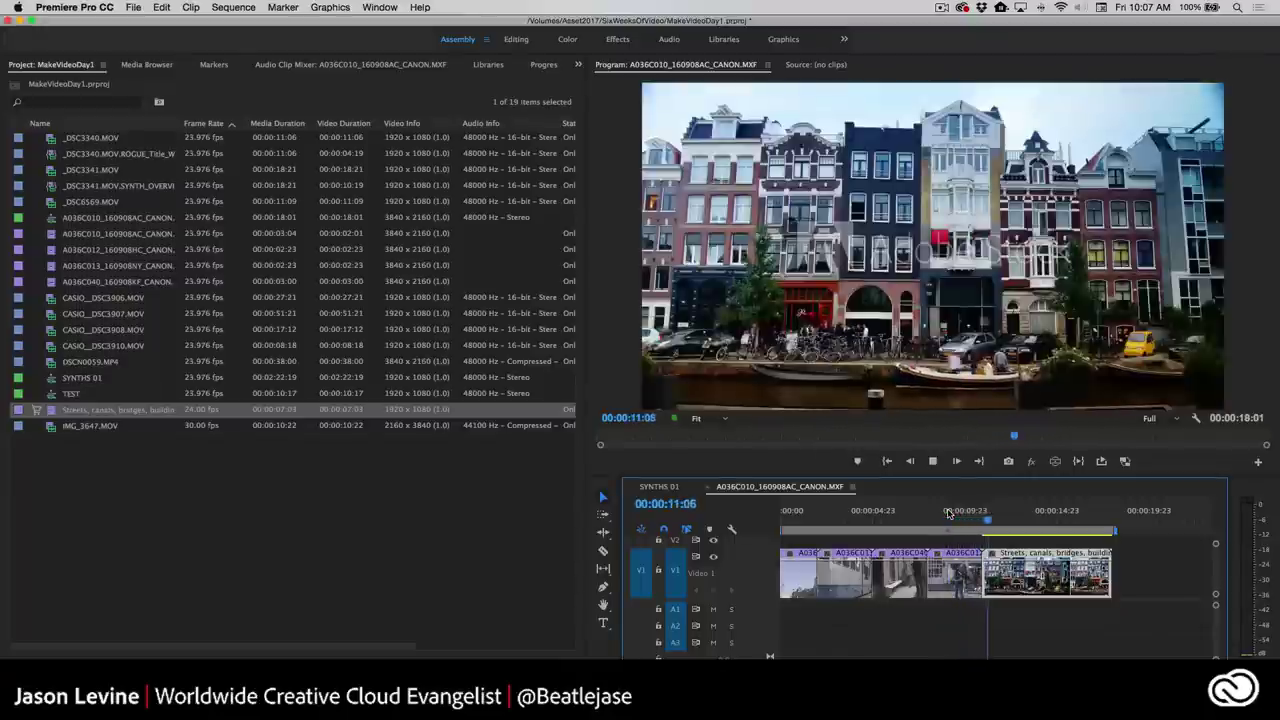
{"action": "key", "text": "space"}
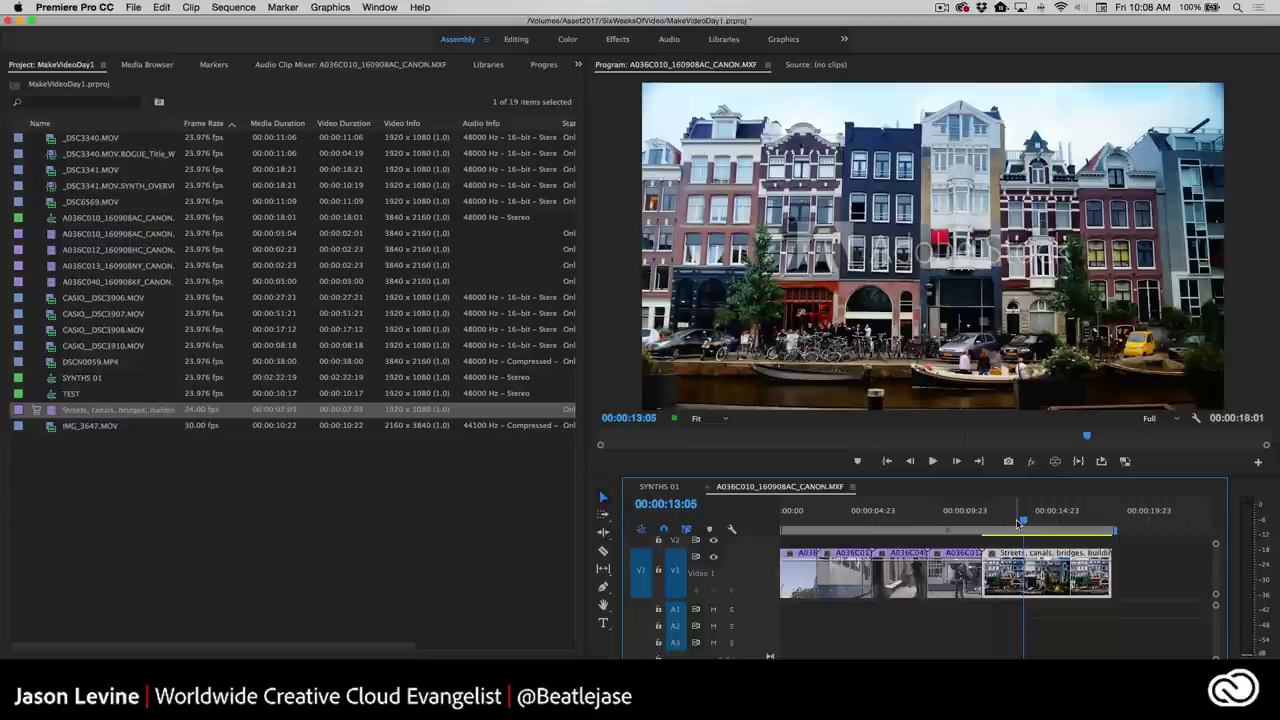
Create new bins named SYNTHS and AMSTERDAM in the project.
{"action": "left_click", "coordinate": [321, 493]}
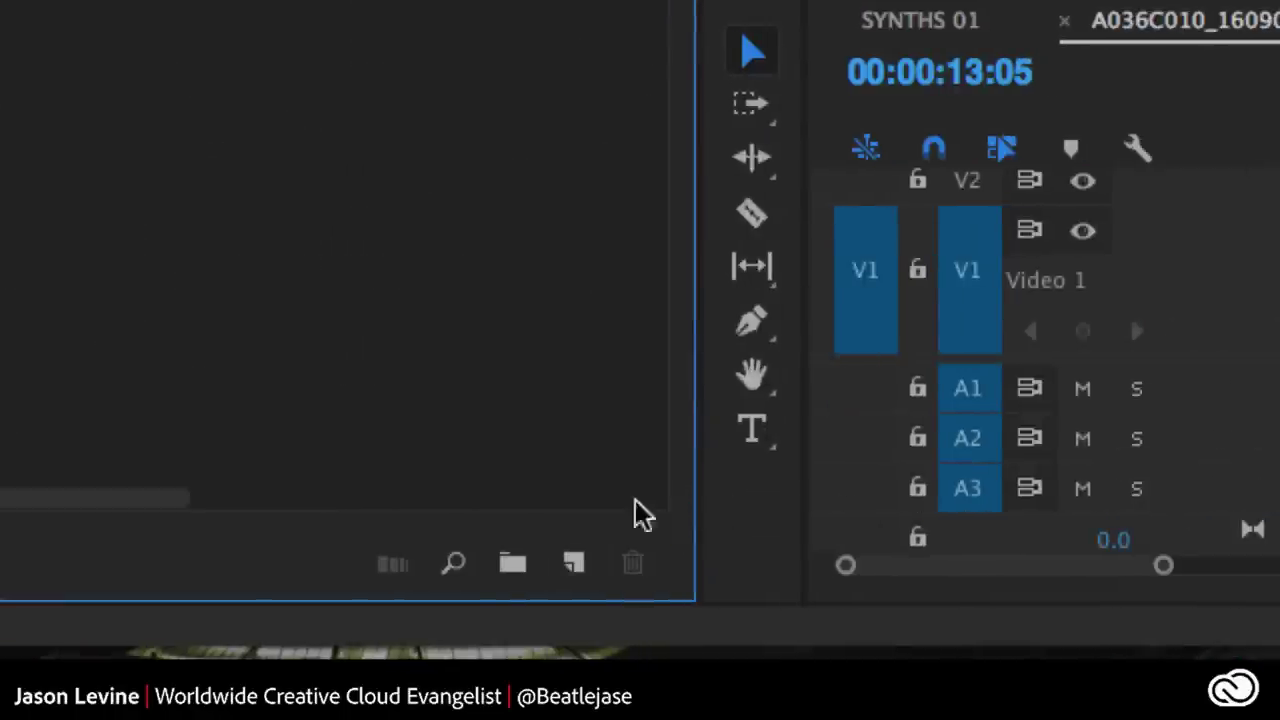
{"action": "left_click", "coordinate": [520, 568]}
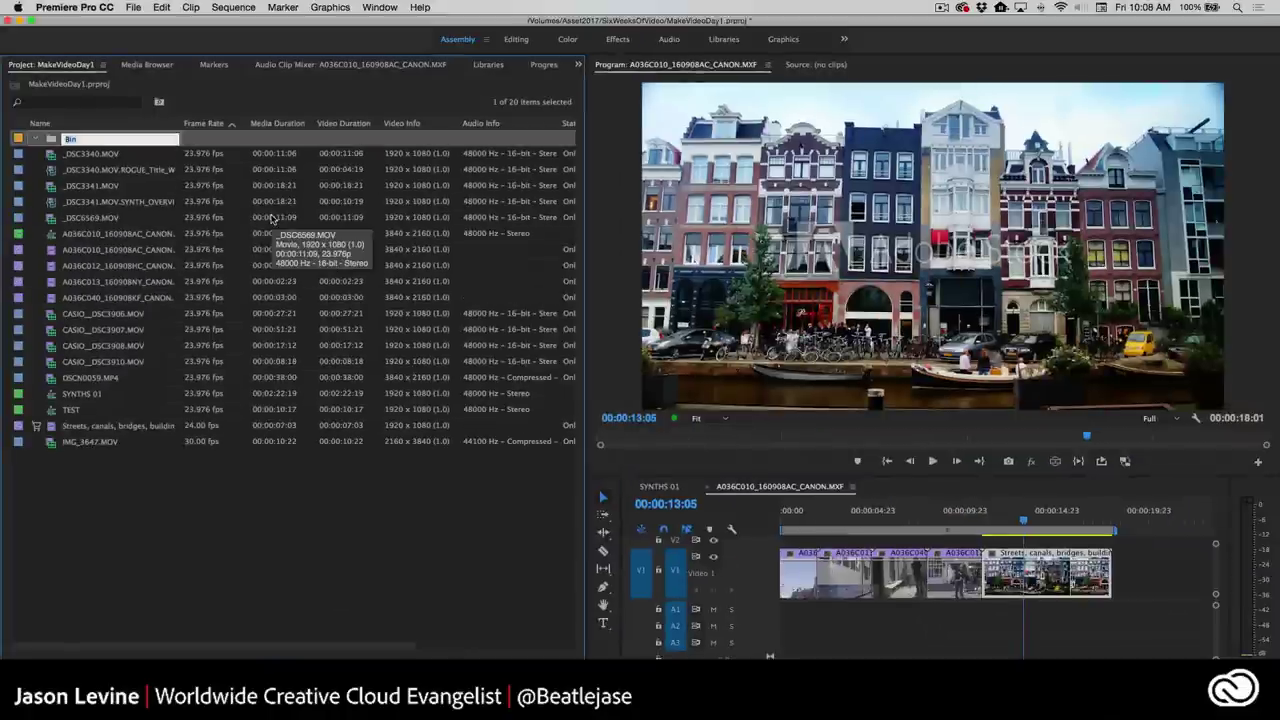
{"action": "type", "text": "SYNTHS"}
{"action": "key", "text": "Return"}
{"action": "key", "text": "ctrl+b"}
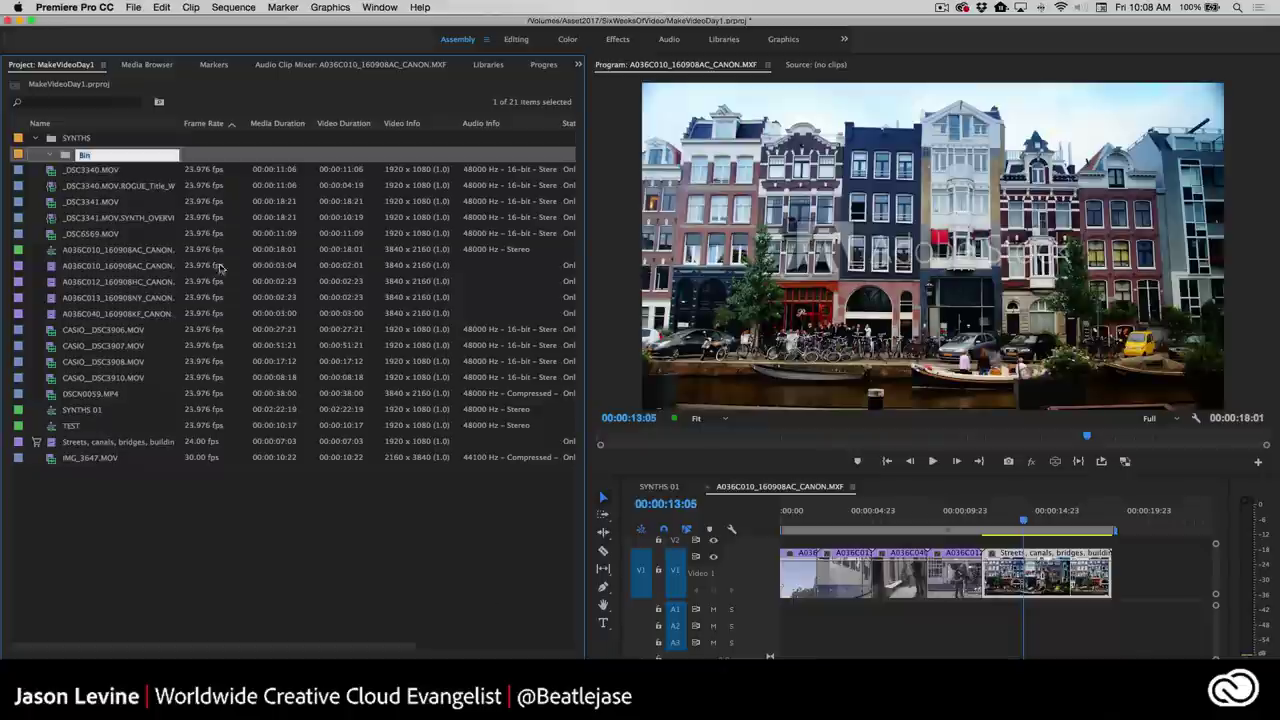
{"action": "type", "text": "AMSTERDAM"}
{"action": "key", "text": "super+b"}
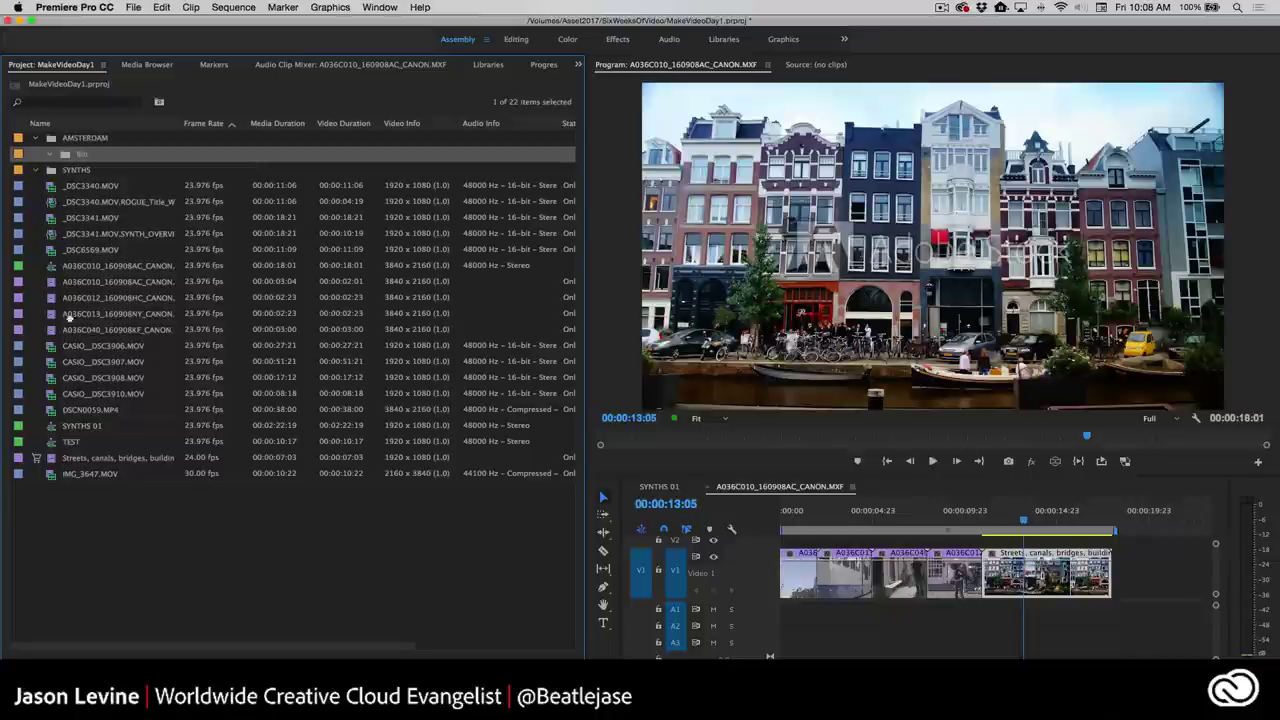
Rename the remaining unnamed bin to 360 and select the five _DSC clips.
{"action": "left_click", "coordinate": [80, 571]}
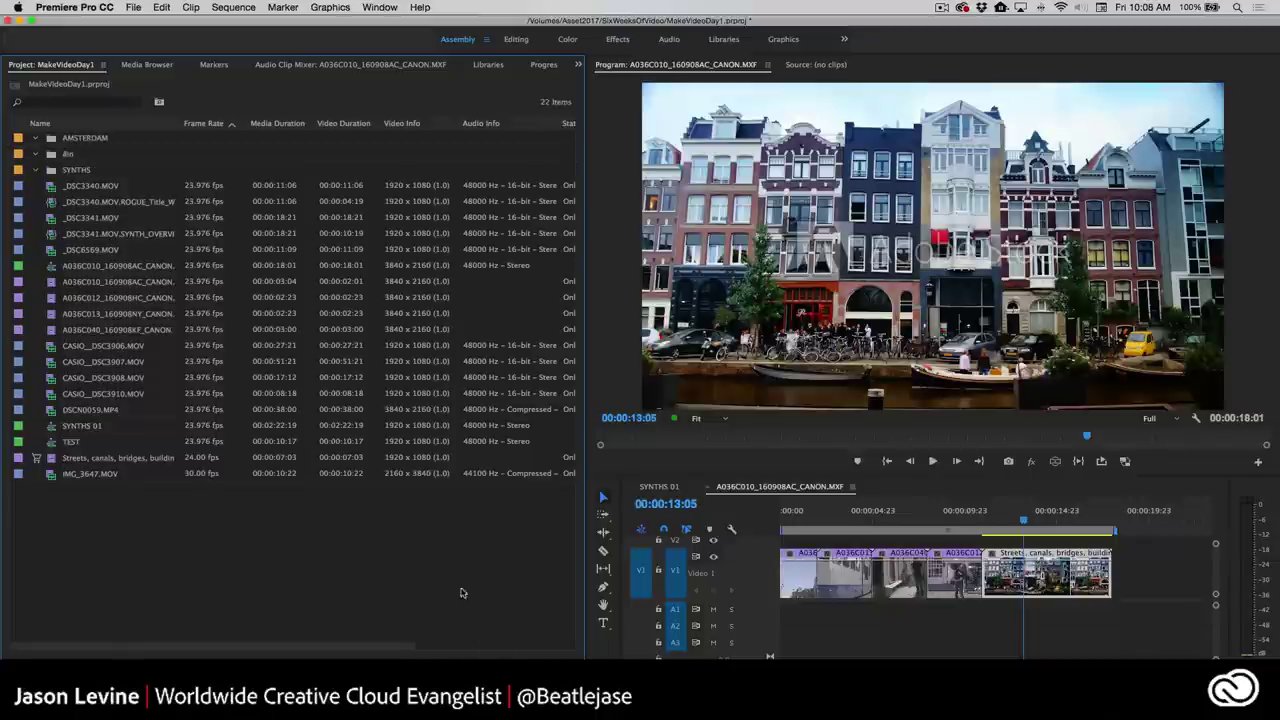
{"action": "left_click", "coordinate": [67, 154]}
{"action": "right_click", "coordinate": [68, 155]}
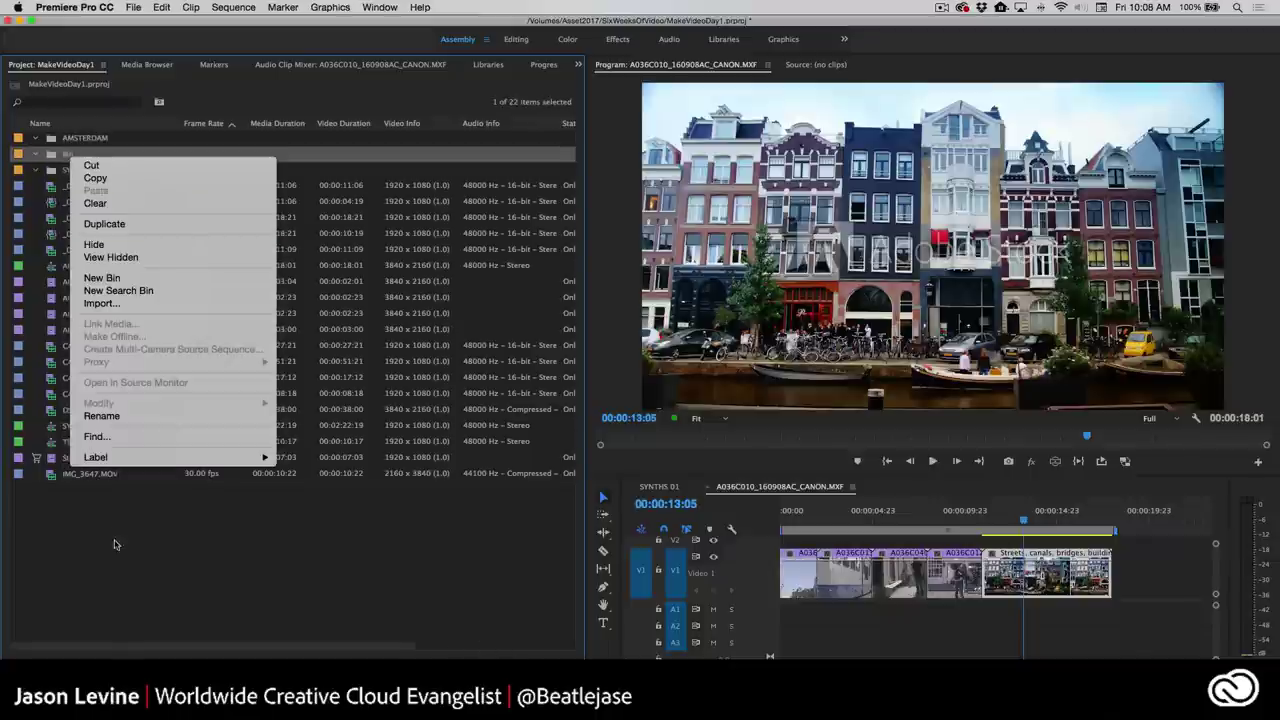
{"action": "left_click", "coordinate": [134, 416]}
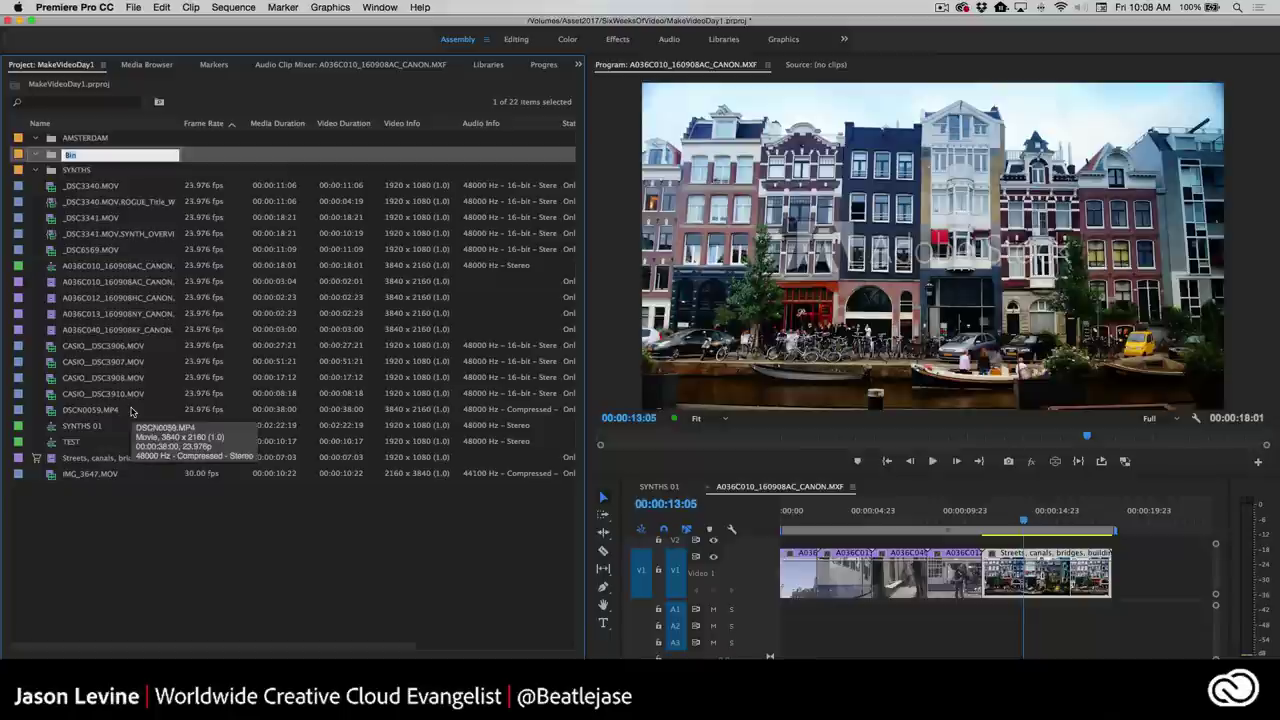
{"action": "type", "text": "360"}
{"action": "key", "text": "Tab"}
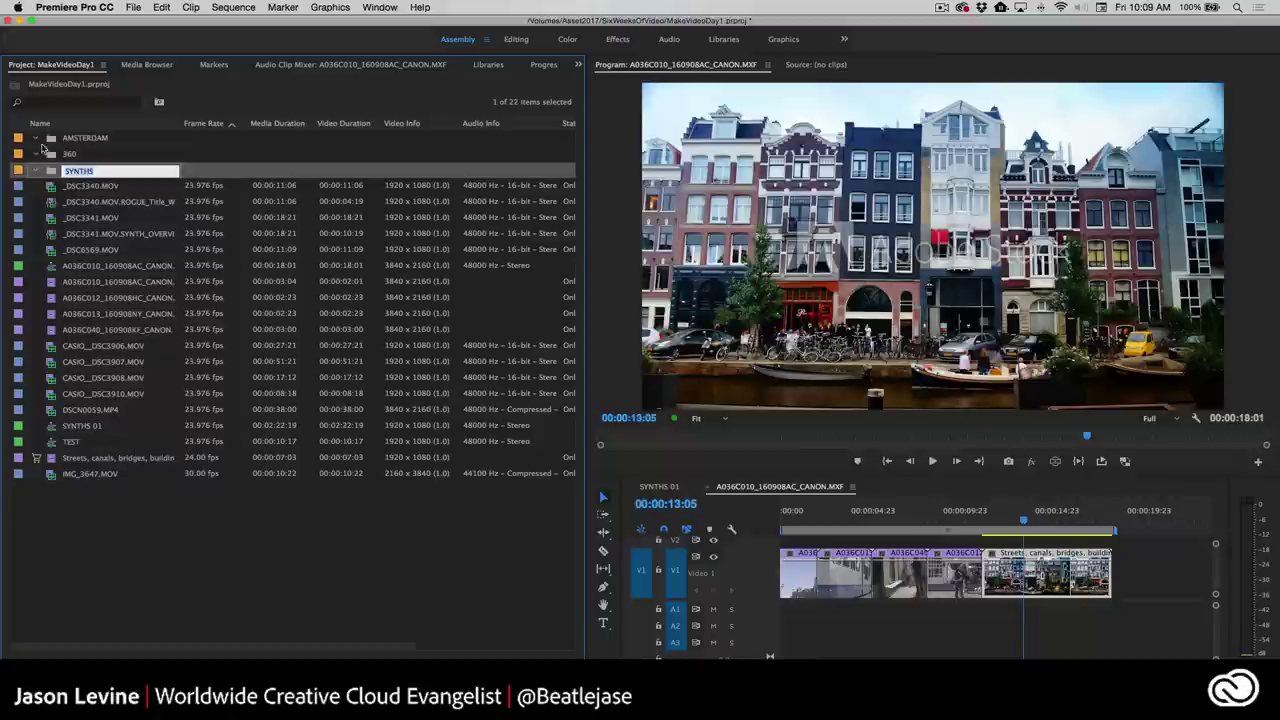
{"action": "left_click", "coordinate": [88, 186]}
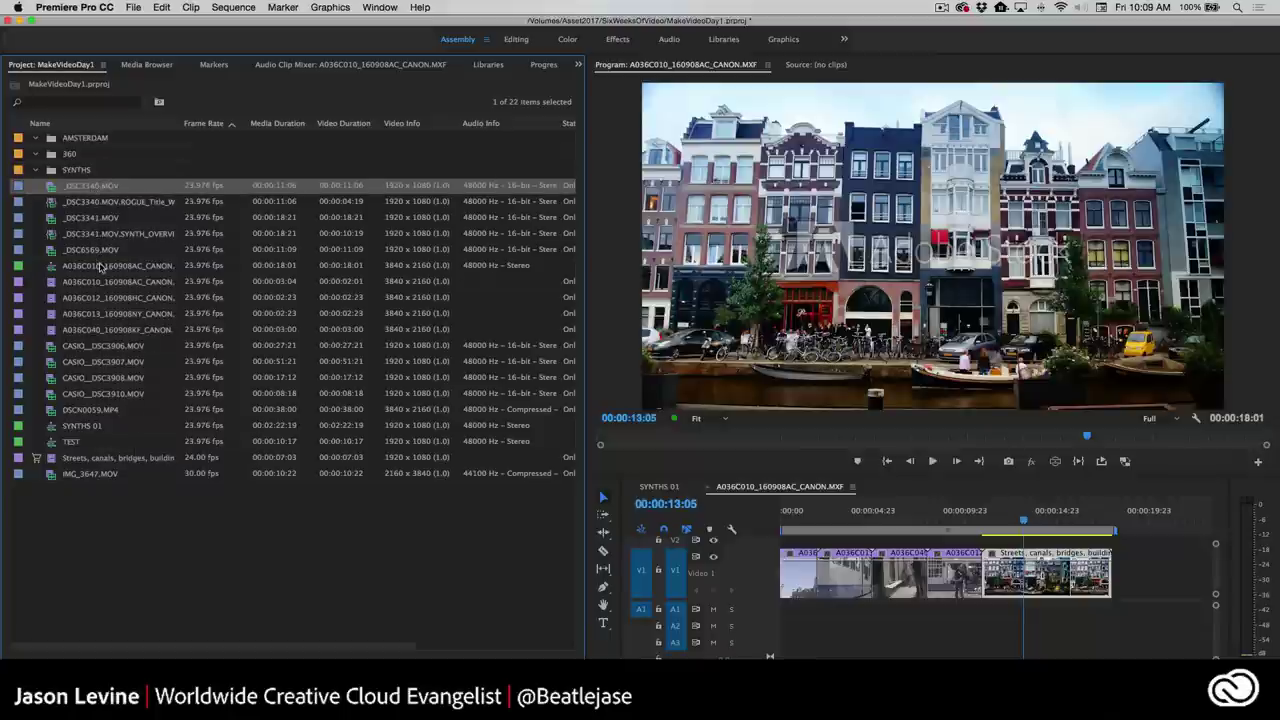
{"action": "left_click", "coordinate": [112, 250], "text": "shift"}
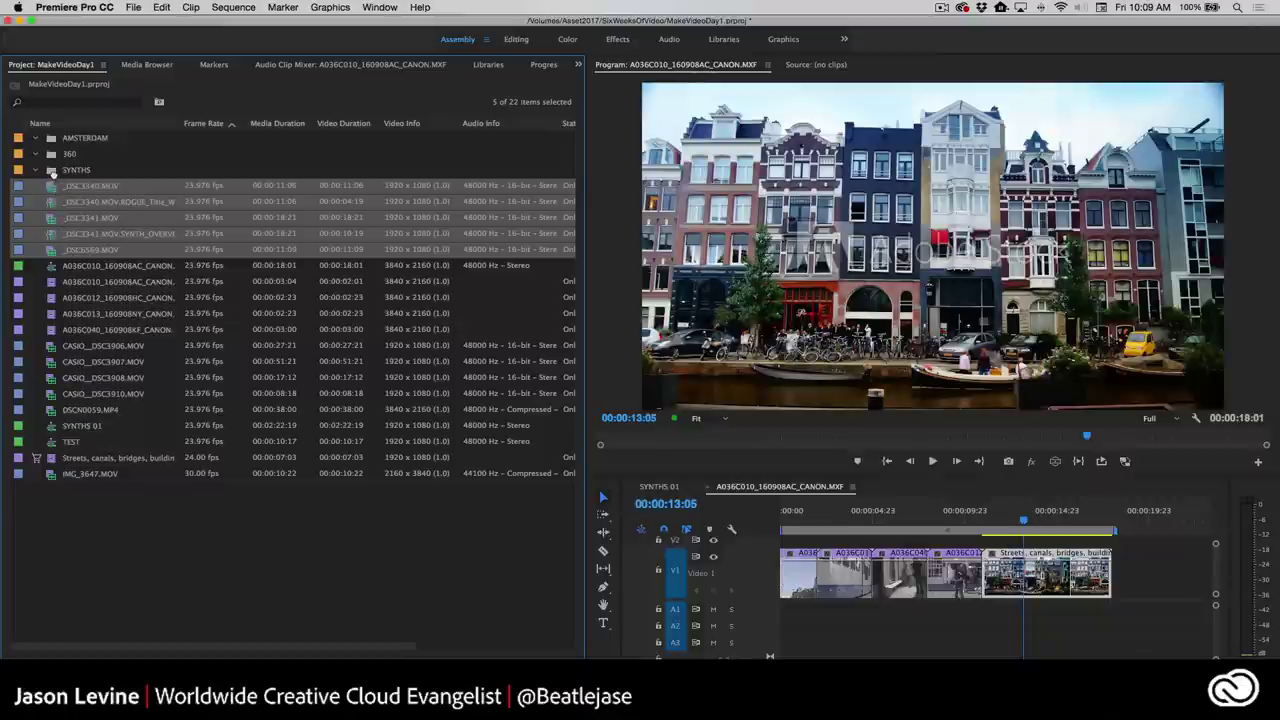
Move the five _DSC clips into SYNTHS, and the four A036C clips and stock clip into AMSTERDAM.
{"action": "left_click_drag", "start_coordinate": [52, 172], "coordinate": [52, 172]}
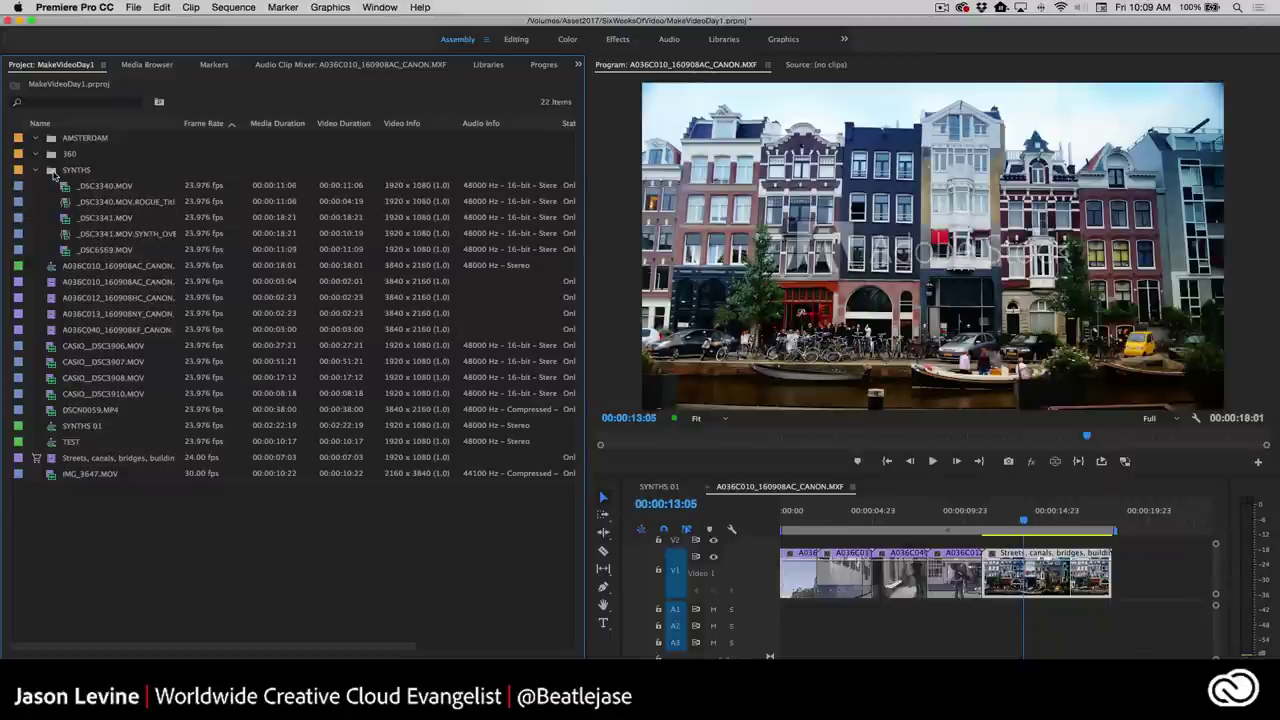
{"action": "left_click", "coordinate": [120, 283]}
{"action": "left_click", "coordinate": [90, 334], "text": "shift"}
{"action": "mouse_move", "coordinate": [90, 334]}
{"action": "left_mouse_down"}
{"action": "mouse_move", "coordinate": [68, 304]}
{"action": "mouse_move", "coordinate": [88, 140]}
{"action": "left_mouse_up"}
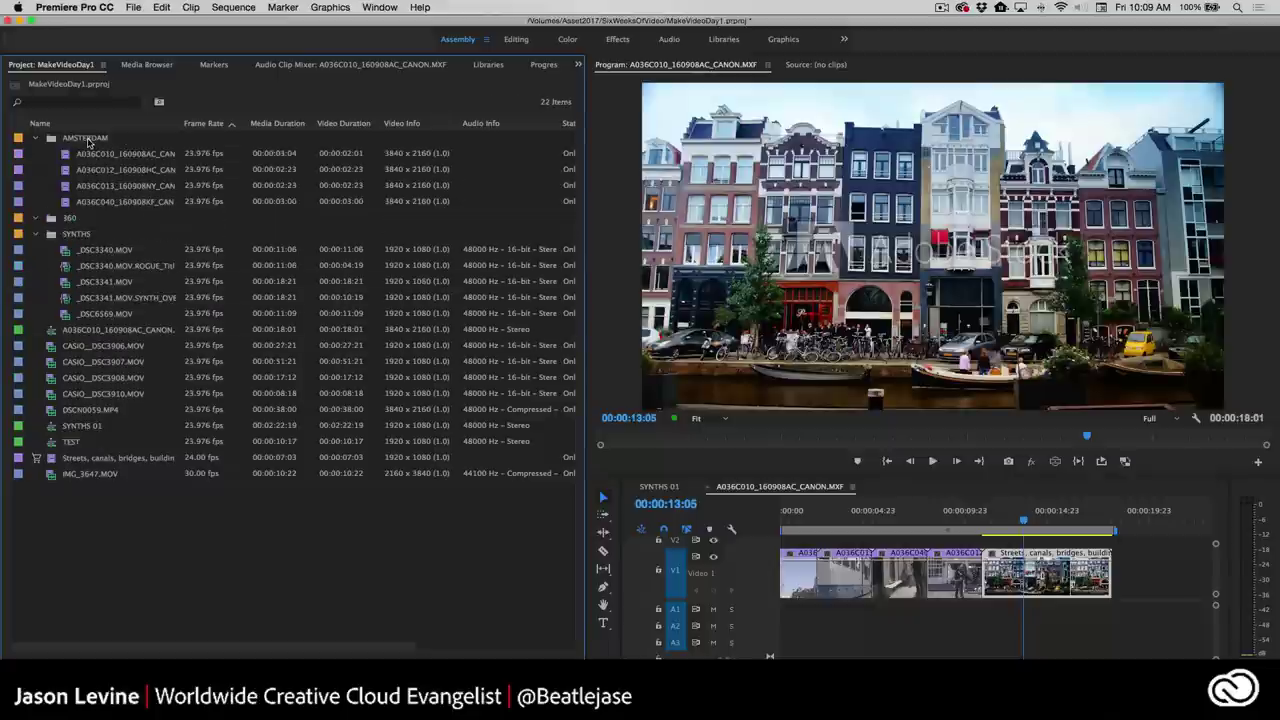
{"action": "left_click", "coordinate": [54, 460]}
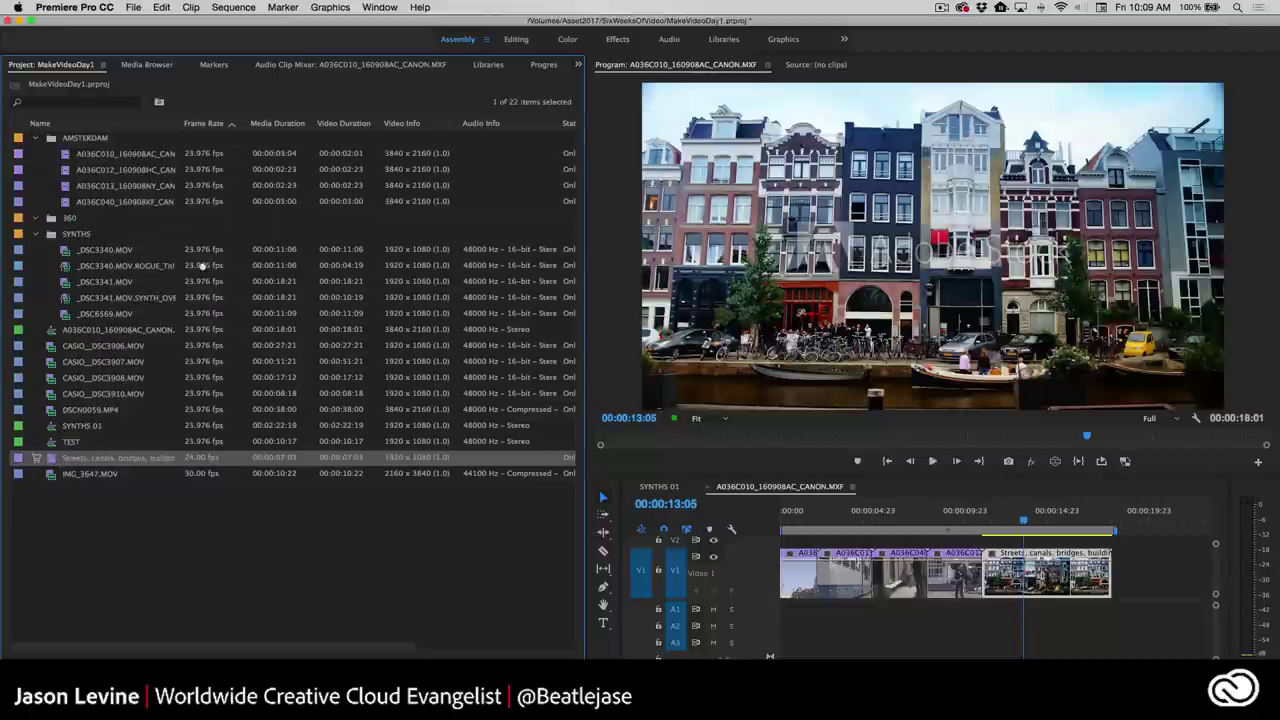
{"action": "left_click_drag", "start_coordinate": [66, 137], "coordinate": [66, 140]}
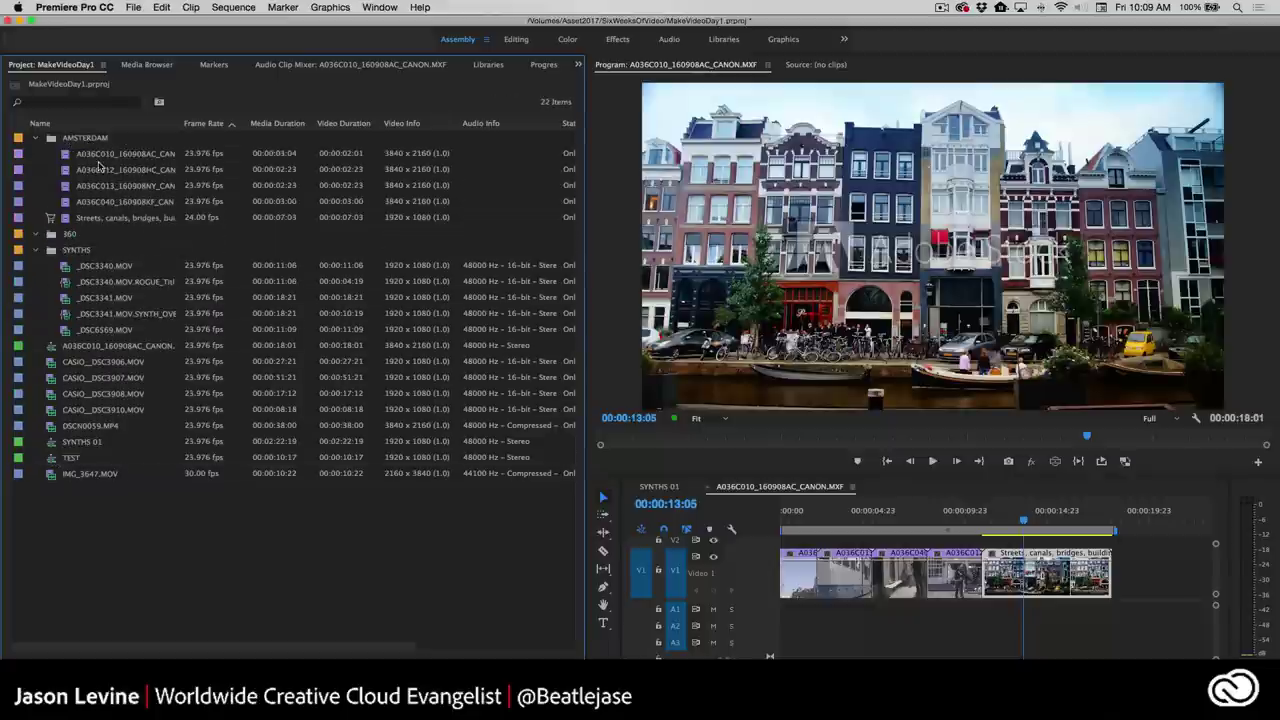
Move the CASIO clips and DSC0059.MP4 into SYNTHS, and IMG_3647.MOV into 360.
{"action": "left_click", "coordinate": [112, 362]}
{"action": "key", "text": "Return"}
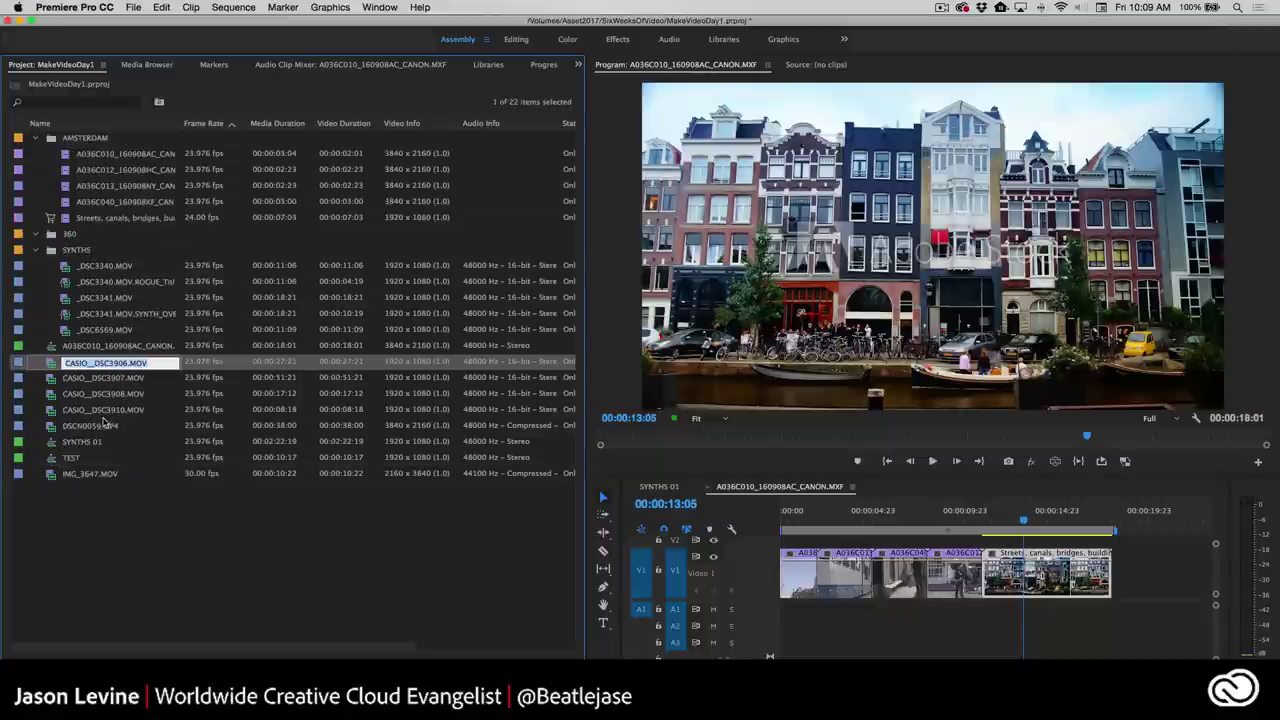
{"action": "key", "text": "Tab"}
{"action": "key", "text": "Tab"}
{"action": "key", "text": "Tab"}
{"action": "key", "text": "Tab"}
{"action": "key", "text": "Tab"}
{"action": "key", "text": "Tab"}
{"action": "key", "text": "Tab"}
{"action": "left_click", "coordinate": [104, 362]}
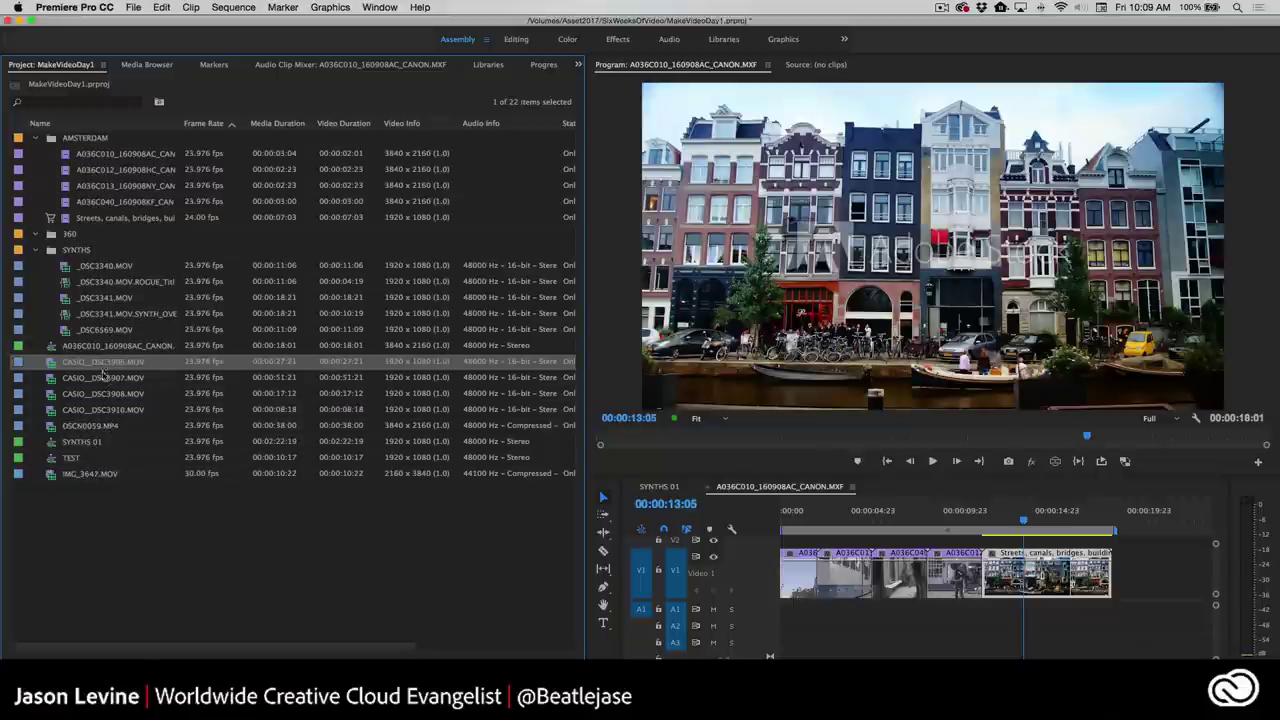
{"action": "left_click", "coordinate": [104, 425], "text": "shift"}
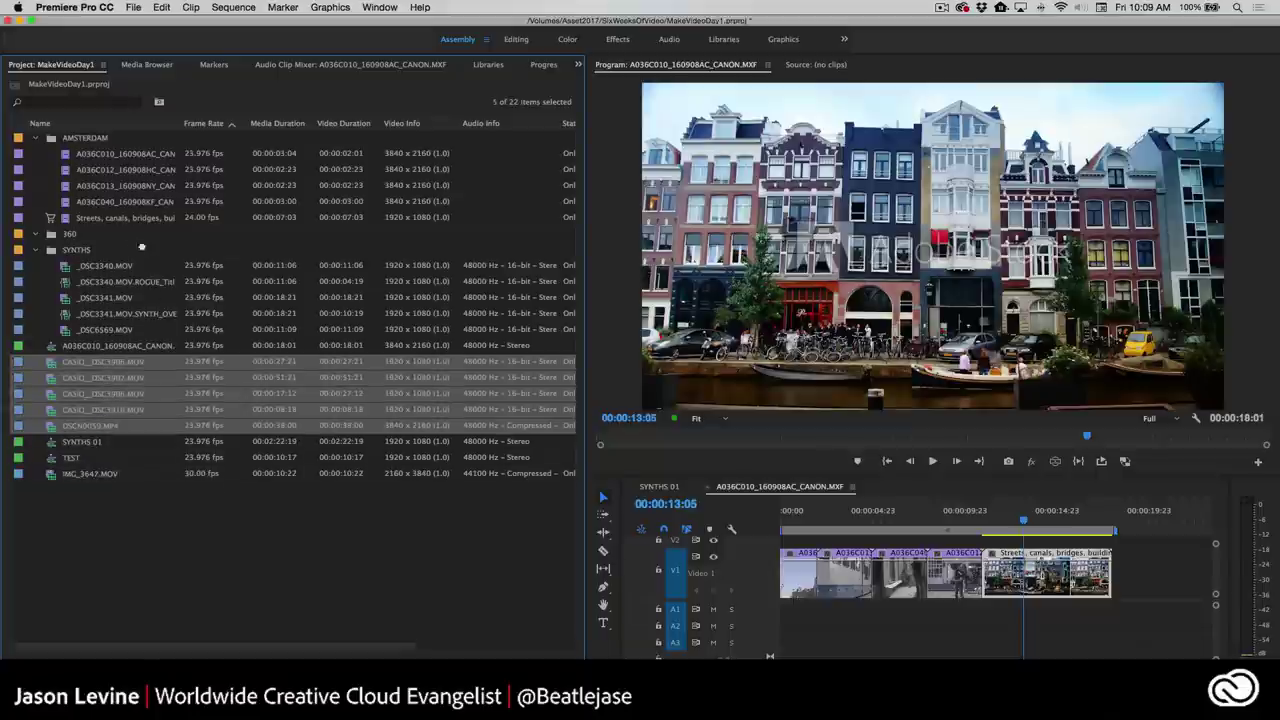
{"action": "left_click_drag", "start_coordinate": [75, 251], "coordinate": [75, 251]}
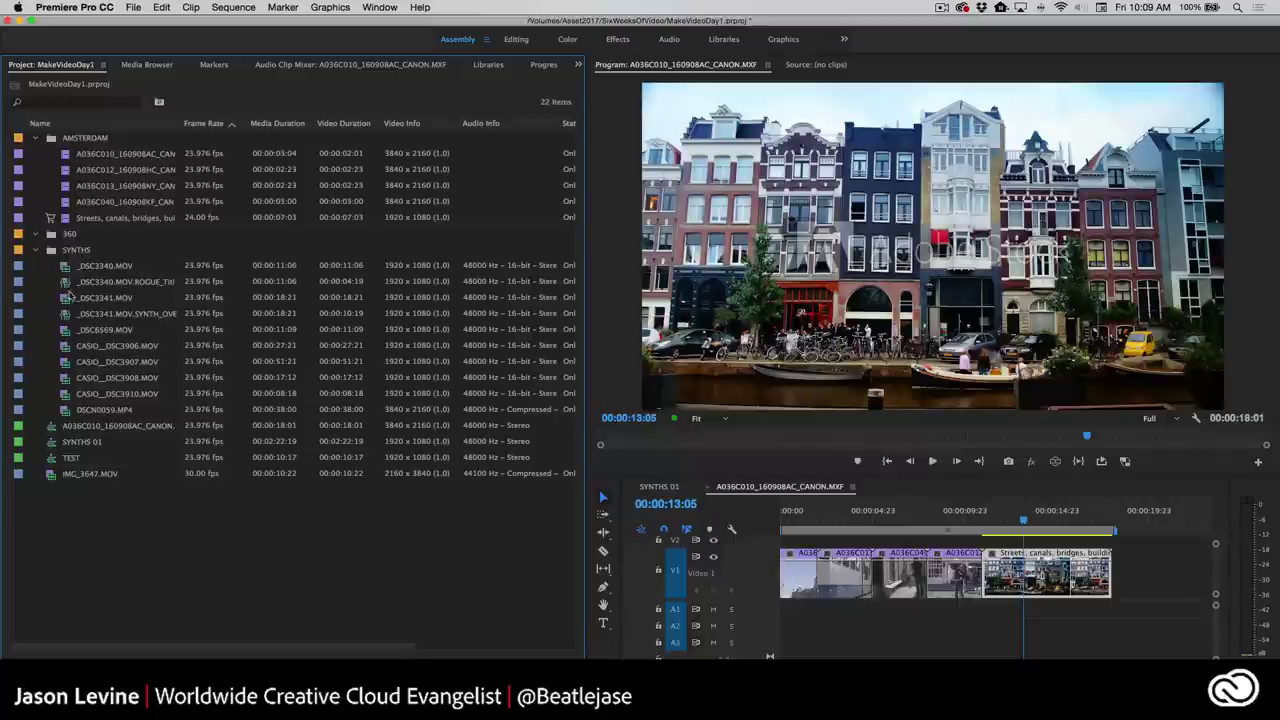
{"action": "left_click", "coordinate": [50, 474]}
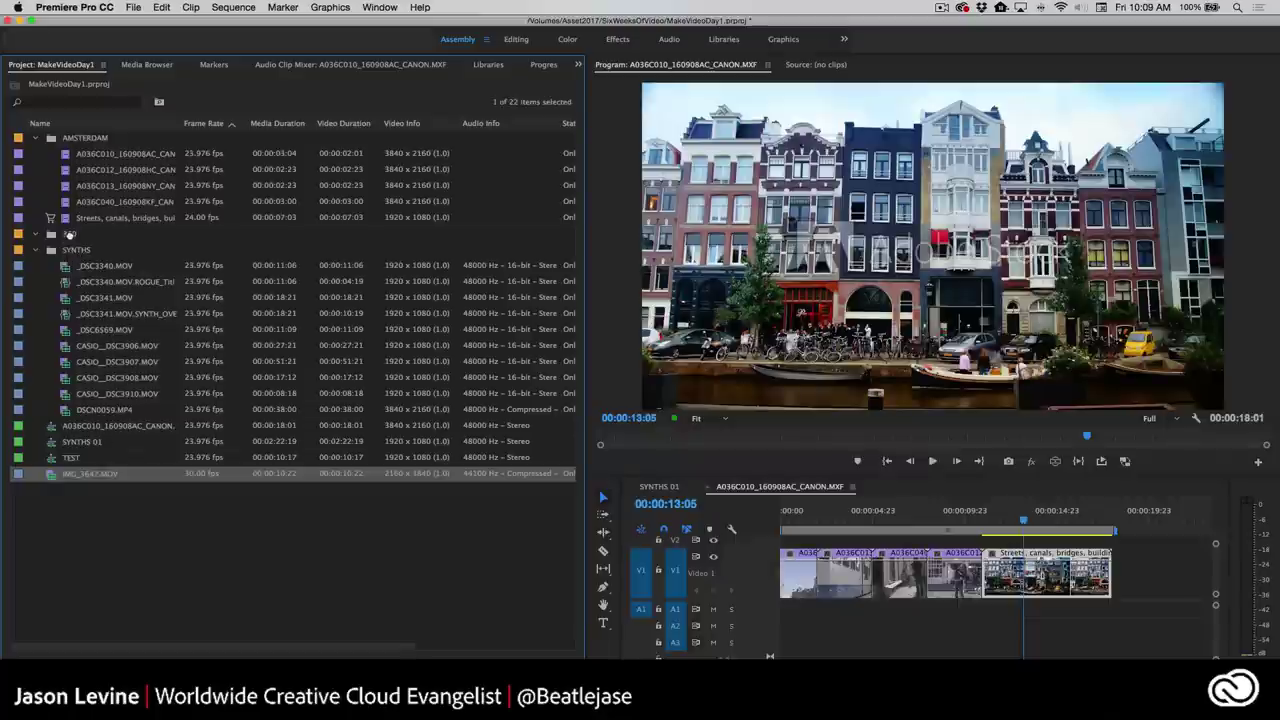
{"action": "left_click_drag", "start_coordinate": [69, 234], "coordinate": [70, 236]}
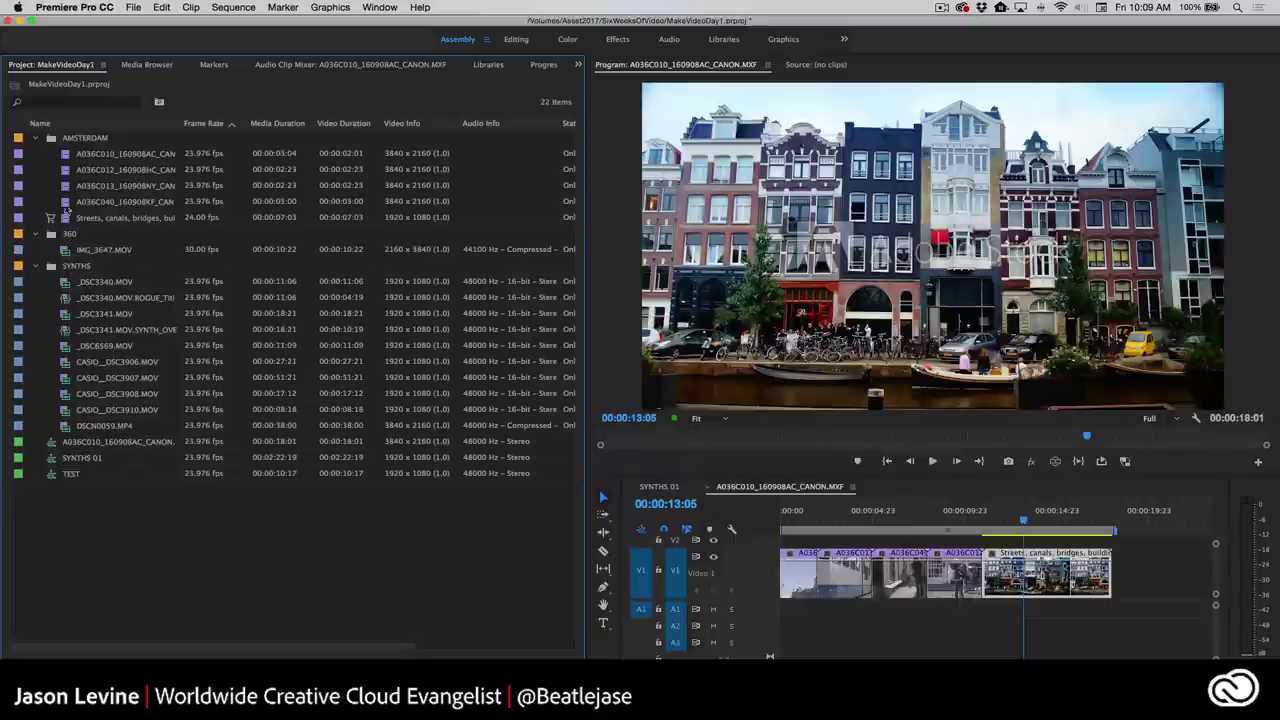
Collapse the AMSTERDAM, 360 and SYNTHS bins, leaving the three sequences at top level.
{"action": "left_click", "coordinate": [36, 138]}
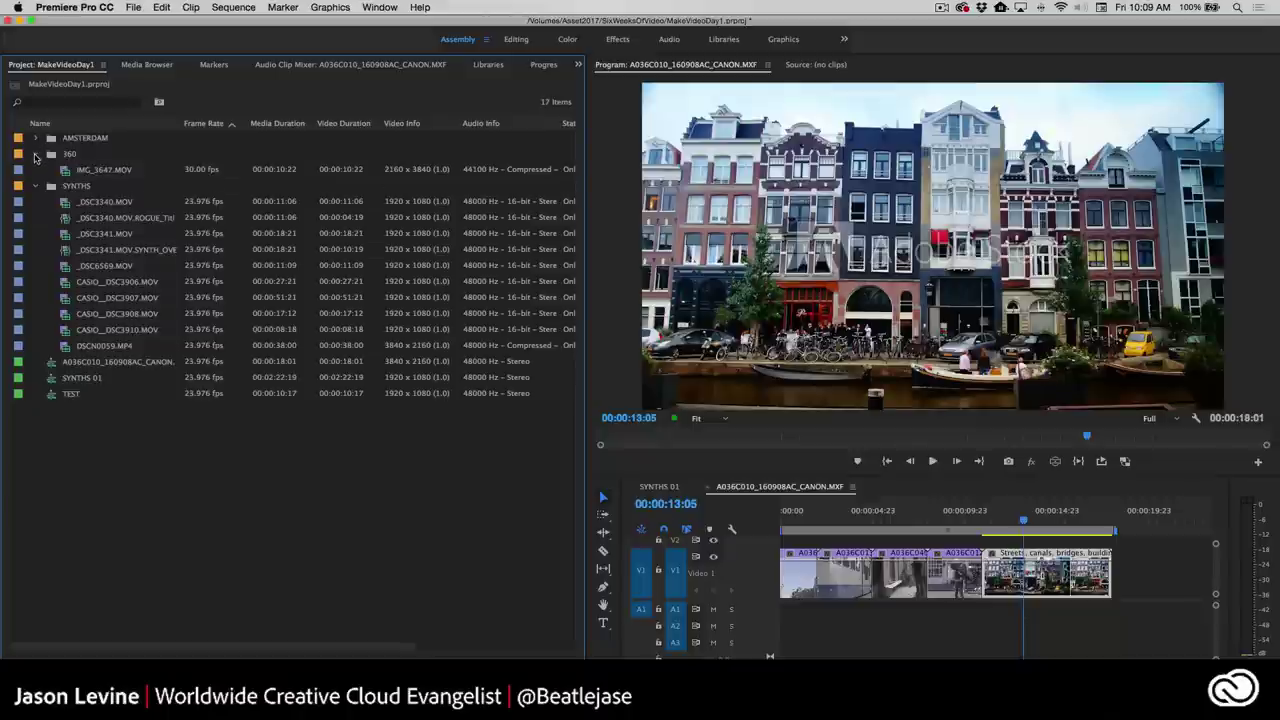
{"action": "left_click", "coordinate": [36, 154]}
{"action": "left_click", "coordinate": [36, 171]}
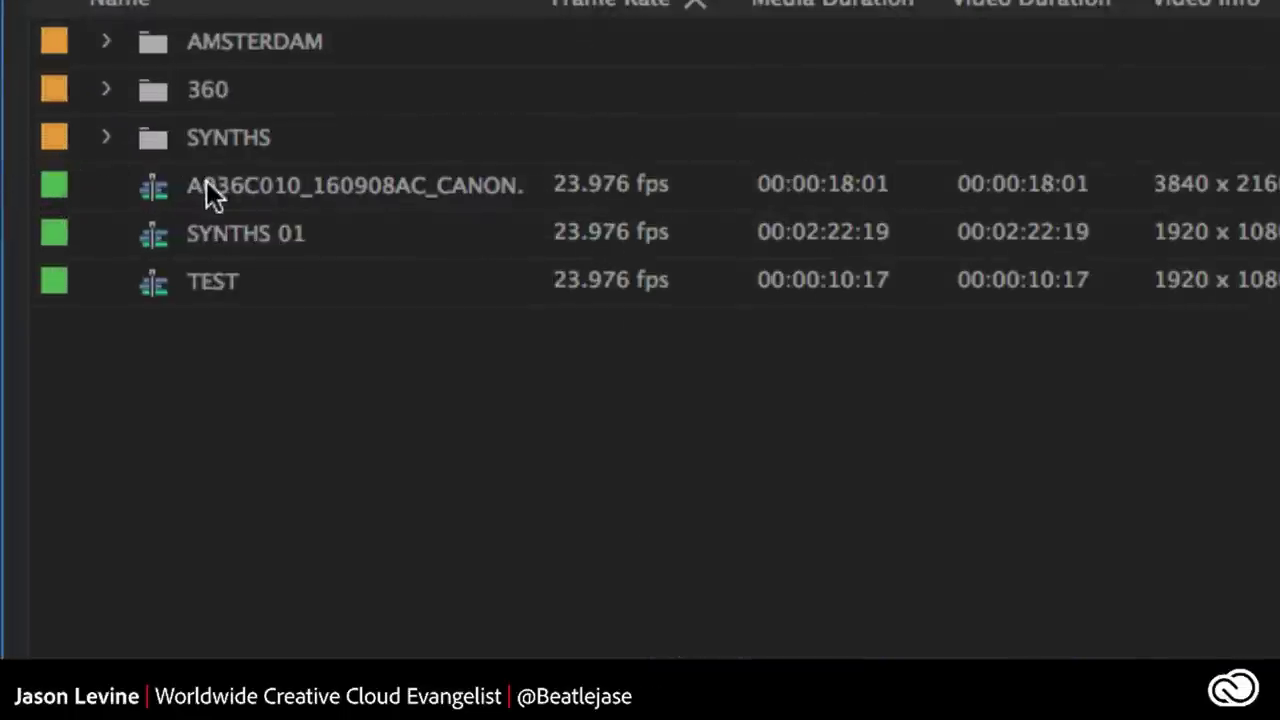
{"action": "left_click", "coordinate": [71, 185]}
{"action": "left_click", "coordinate": [228, 230]}
{"action": "left_click", "coordinate": [230, 272]}
{"action": "left_click", "coordinate": [226, 242]}
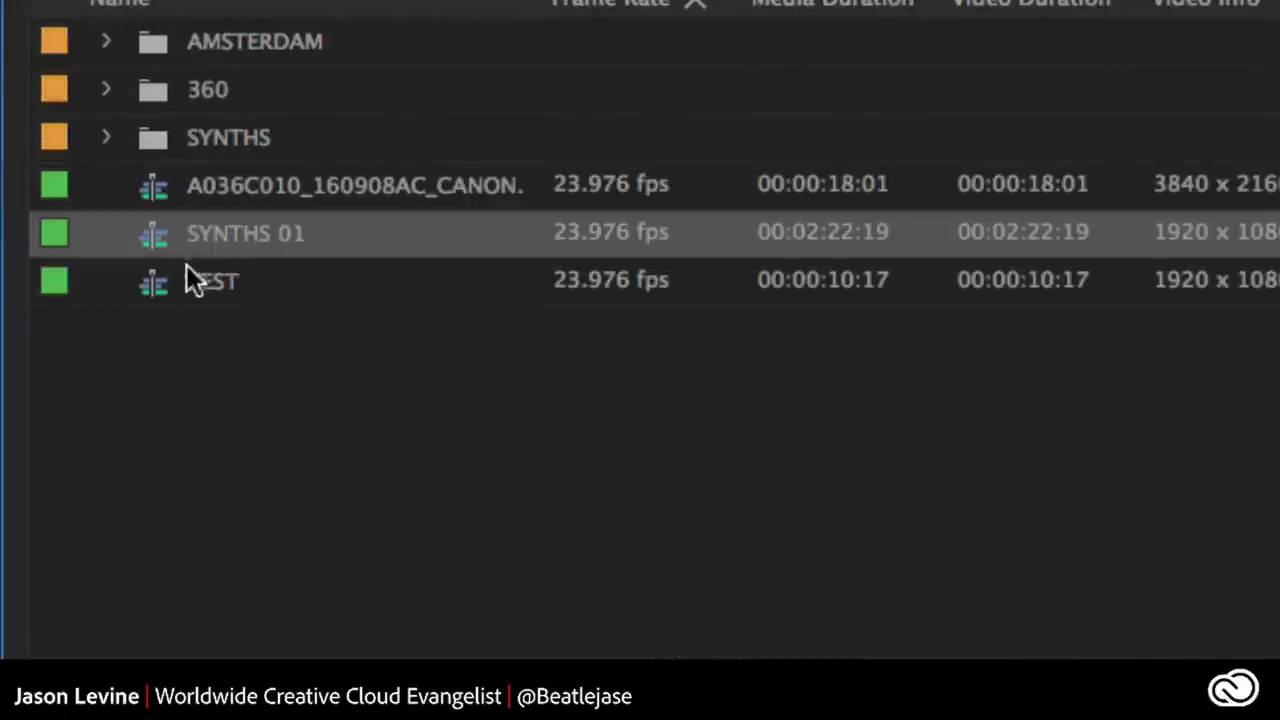